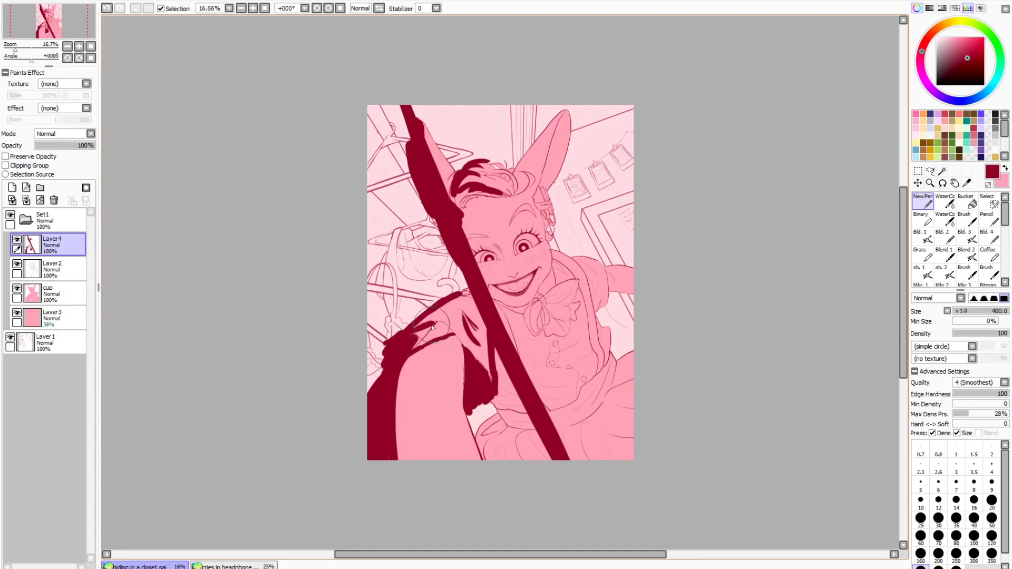
Paint dark red shadow shapes over the character's vest, shaded side of the face, hair and bow tie on Layer4
mouse_move(564, 362)
left_mouse_down()
mouse_move(579, 343)
mouse_move(548, 348)
mouse_move(533, 390)
mouse_move(502, 404)
mouse_move(504, 369)
mouse_move(501, 467)
mouse_move(453, 334)
mouse_move(414, 348)
left_mouse_up()
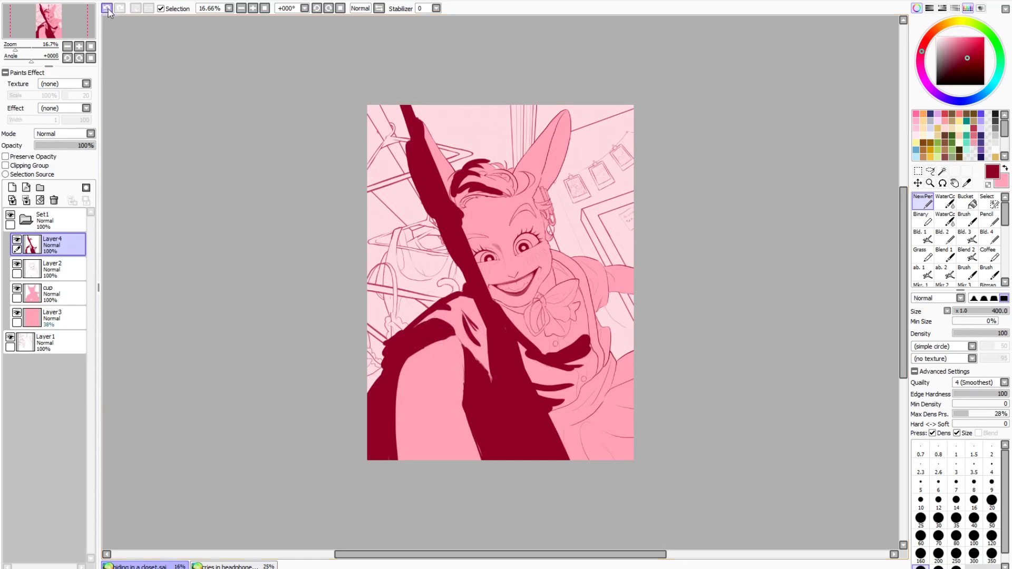
mouse_move(497, 258)
left_mouse_down()
mouse_move(489, 241)
mouse_move(508, 242)
left_mouse_up()
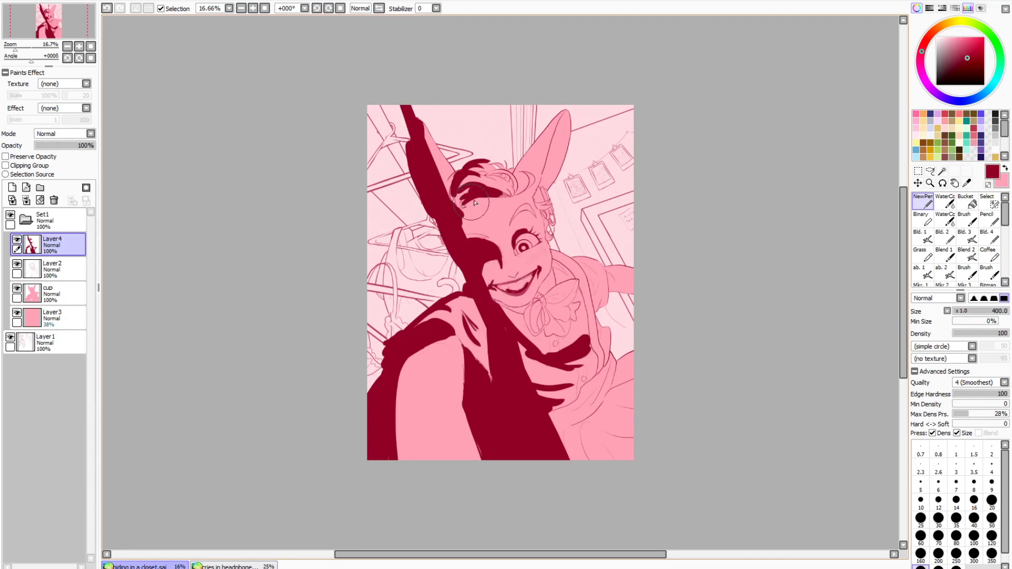
mouse_move(545, 215)
left_mouse_down()
mouse_move(538, 195)
mouse_move(539, 212)
mouse_move(495, 176)
mouse_move(538, 170)
mouse_move(535, 145)
mouse_move(520, 190)
left_mouse_up()
mouse_move(538, 304)
left_mouse_down()
mouse_move(535, 329)
mouse_move(540, 307)
mouse_move(542, 324)
mouse_move(538, 311)
mouse_move(531, 330)
mouse_move(540, 299)
mouse_move(571, 308)
left_mouse_up()
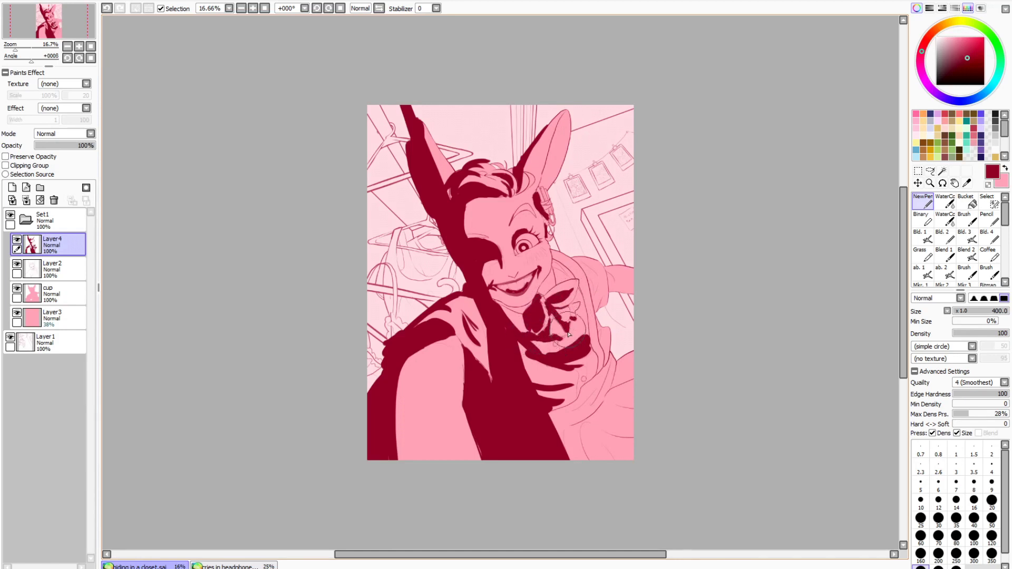
Paint dark red fold shadows across the lower part of the outfit beside the waist
mouse_move(583, 389)
left_mouse_down()
mouse_move(552, 405)
mouse_move(561, 390)
mouse_move(594, 390)
mouse_move(547, 422)
mouse_move(590, 430)
mouse_move(568, 457)
left_mouse_up()
left_click_drag(603, 429, 639, 431)
left_click_drag(611, 404, 639, 401)
left_click_drag(623, 456, 597, 422)
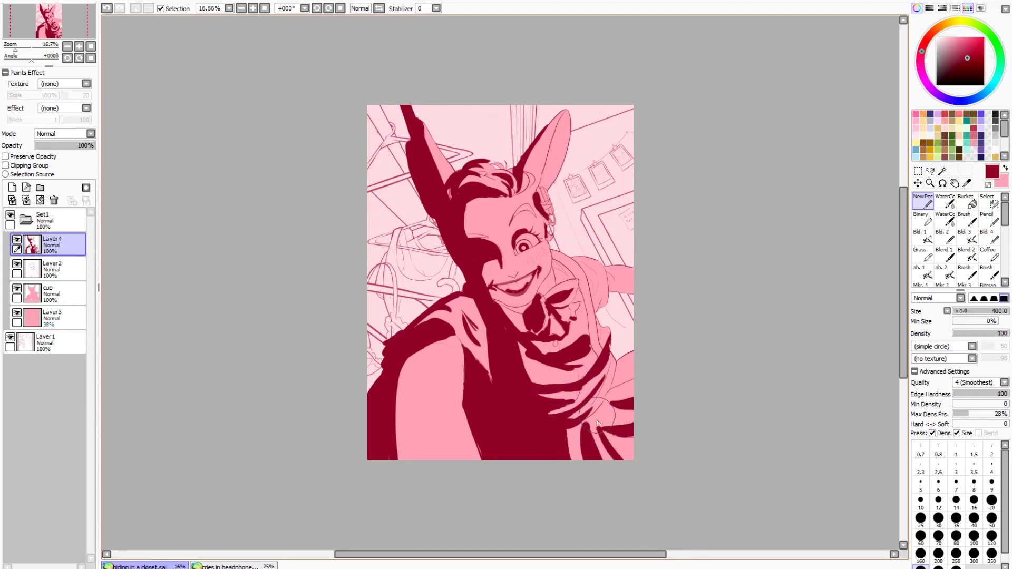
Add dark red shadows to the collar, the far sleeve and arm, and the near shoulder
mouse_move(628, 290)
left_mouse_down()
mouse_move(609, 323)
mouse_move(588, 324)
left_mouse_up()
left_click_drag(604, 266, 593, 298)
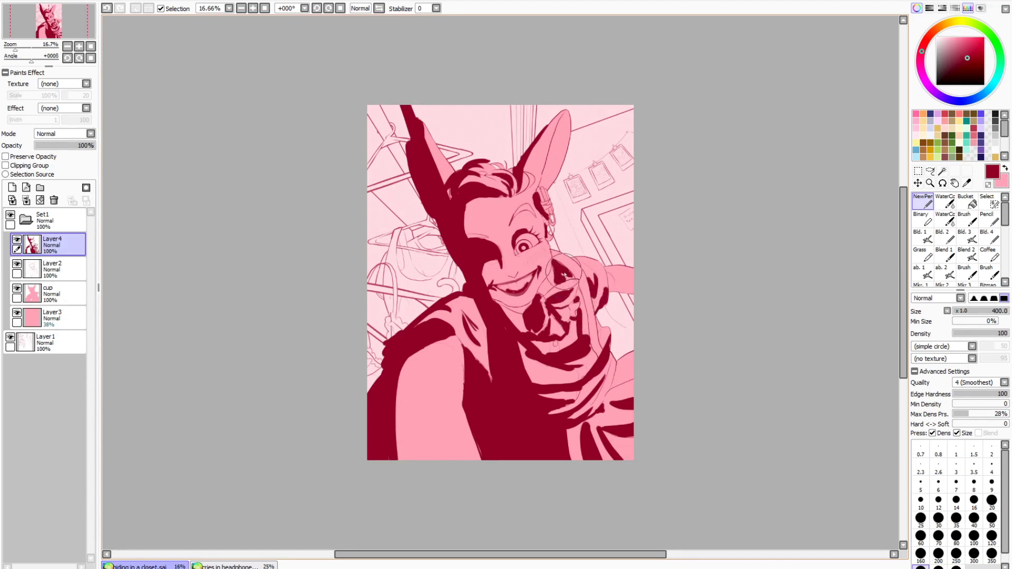
left_click_drag(635, 293, 616, 286)
left_click_drag(464, 323, 477, 350)
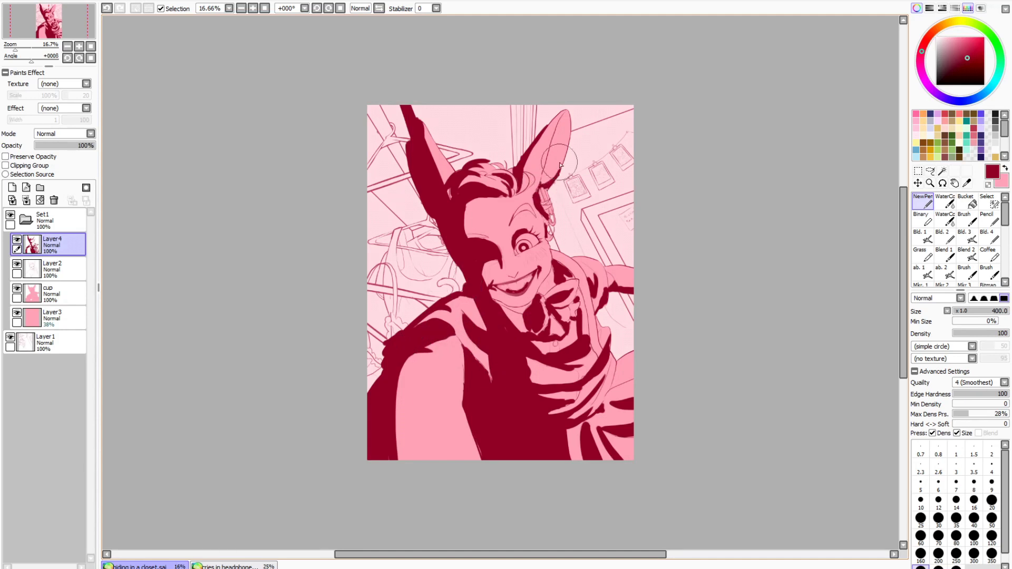
Set Layer4 to 26% opacity, place it beneath Layer2 and enable its clipping group
left_click(50, 146)
left_click_drag(52, 244, 52, 269)
left_click(9, 166)
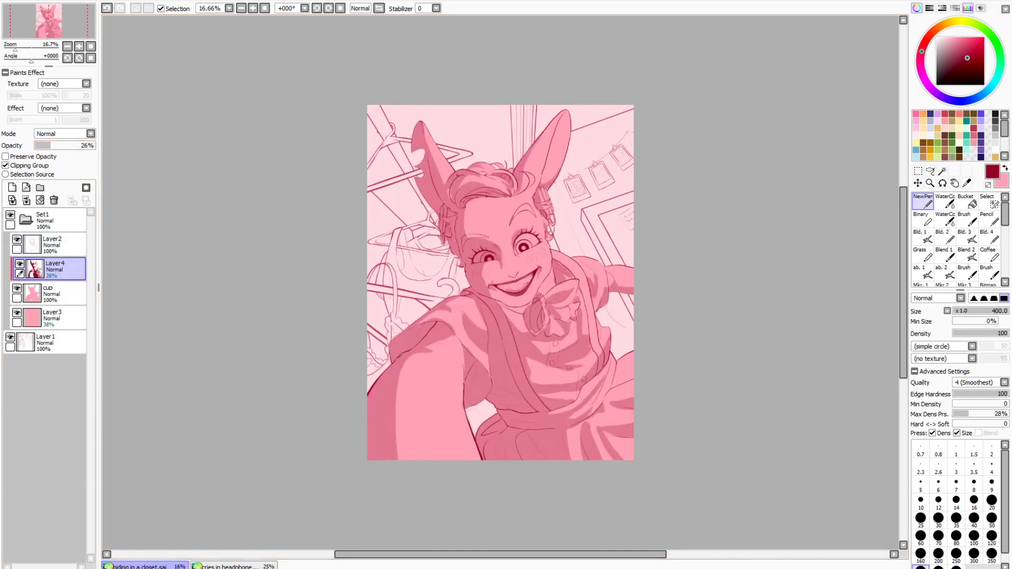
Add a new layer, place it beneath Layer1 and paint the first shadow strokes on the hanging clothes
left_click(40, 347)
left_click(12, 187)
left_click_drag(347, 185, 422, 248)
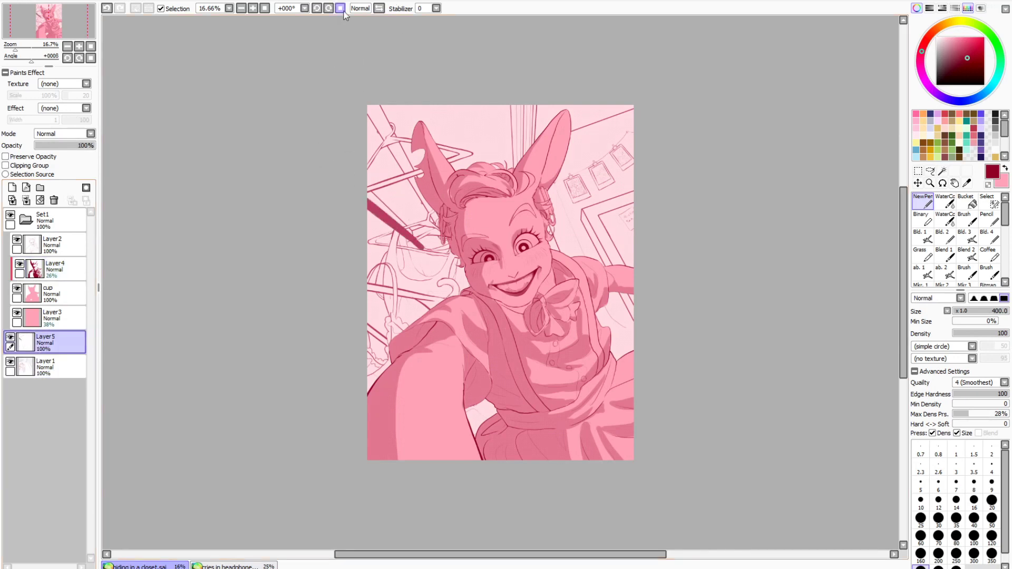
left_click_drag(53, 342, 53, 369)
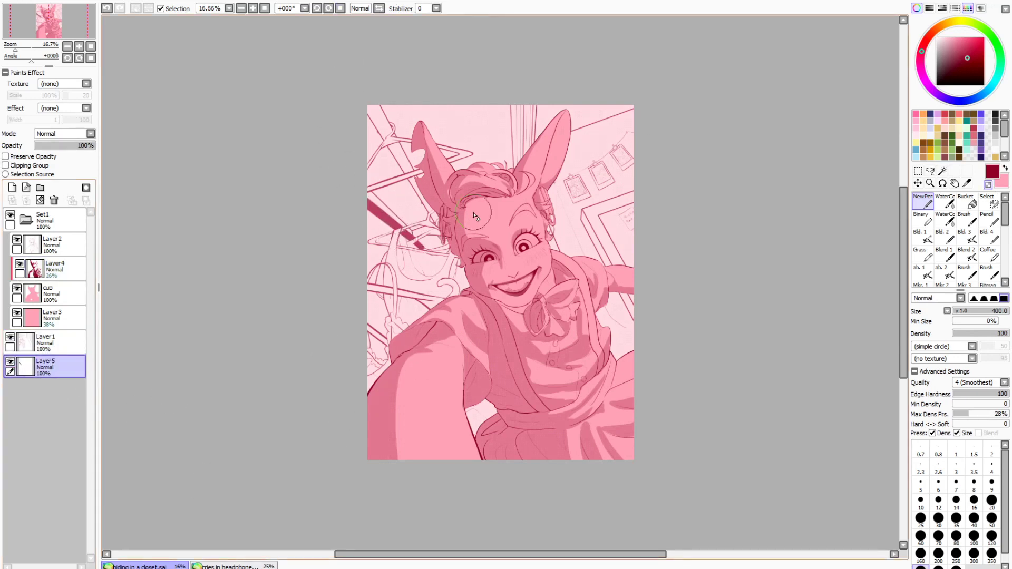
mouse_move(399, 230)
left_mouse_down()
mouse_move(403, 272)
mouse_move(401, 253)
left_mouse_up()
key("minus")
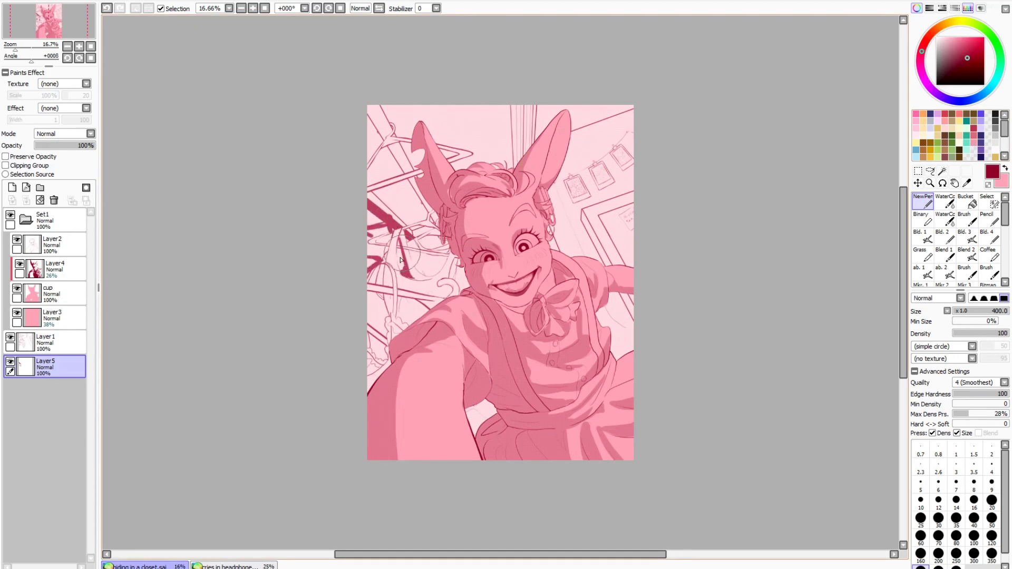
Hide the Set1 group, set the background shading layer to 16% opacity and shade the lower hanging garments
left_click(10, 215)
left_click(46, 146)
mouse_move(469, 413)
left_mouse_down()
mouse_move(402, 461)
mouse_move(404, 416)
mouse_move(371, 406)
mouse_move(409, 400)
mouse_move(497, 420)
mouse_move(474, 416)
mouse_move(402, 337)
mouse_move(443, 371)
left_mouse_up()
key("ctrl+z")
left_click_drag(369, 369, 382, 360)
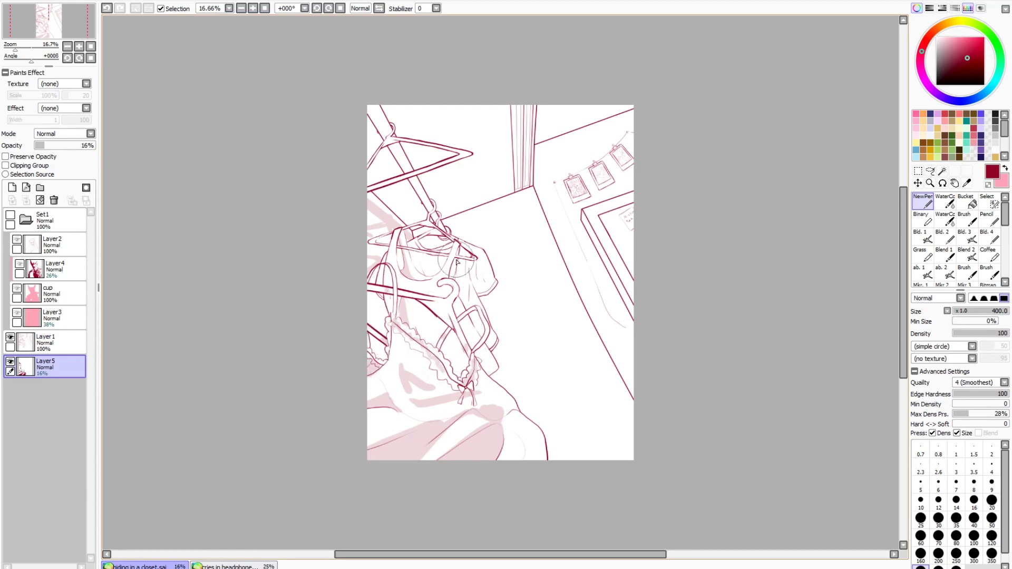
Shade the remaining hanging clothes, the clothes rail, the wall post and the board frame on Layer5
mouse_move(445, 252)
left_mouse_down()
mouse_move(421, 260)
mouse_move(430, 266)
mouse_move(426, 338)
mouse_move(440, 330)
mouse_move(446, 352)
mouse_move(471, 329)
left_mouse_up()
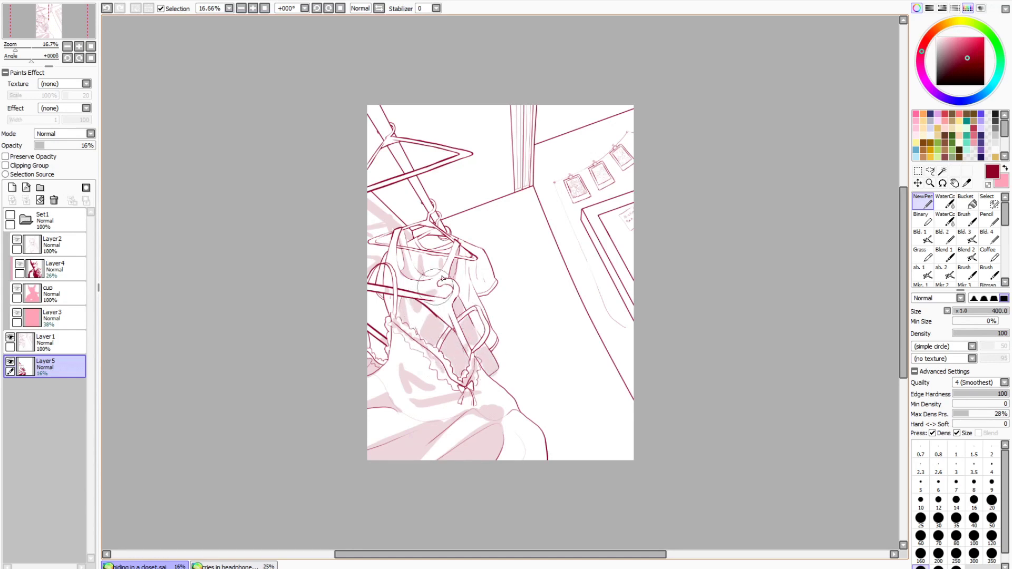
mouse_move(375, 305)
left_mouse_down()
mouse_move(381, 347)
mouse_move(389, 344)
left_mouse_up()
left_click_drag(470, 266, 468, 299)
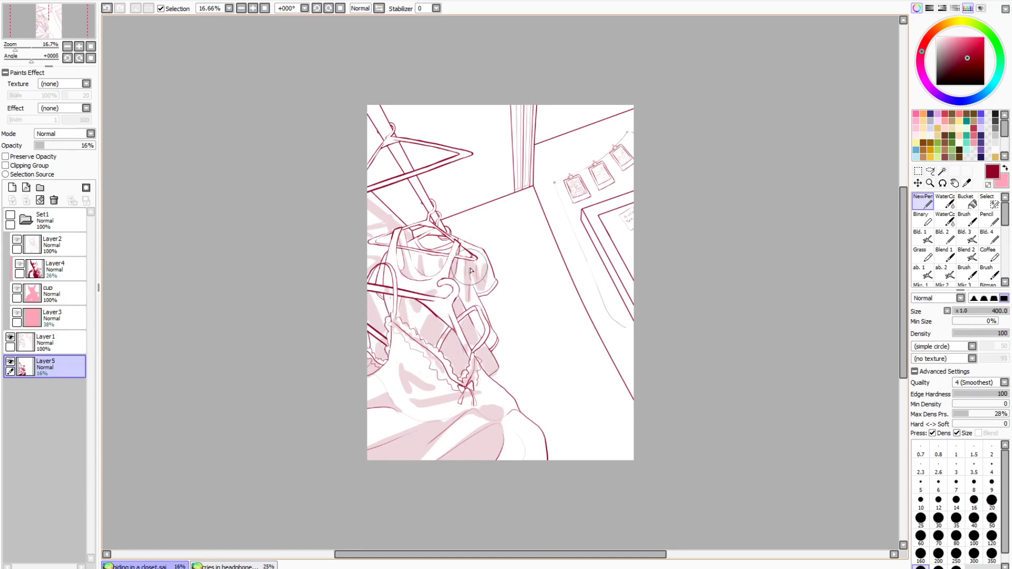
left_click_drag(521, 110, 516, 182)
left_click_drag(375, 113, 434, 220)
left_click_drag(376, 234, 384, 237)
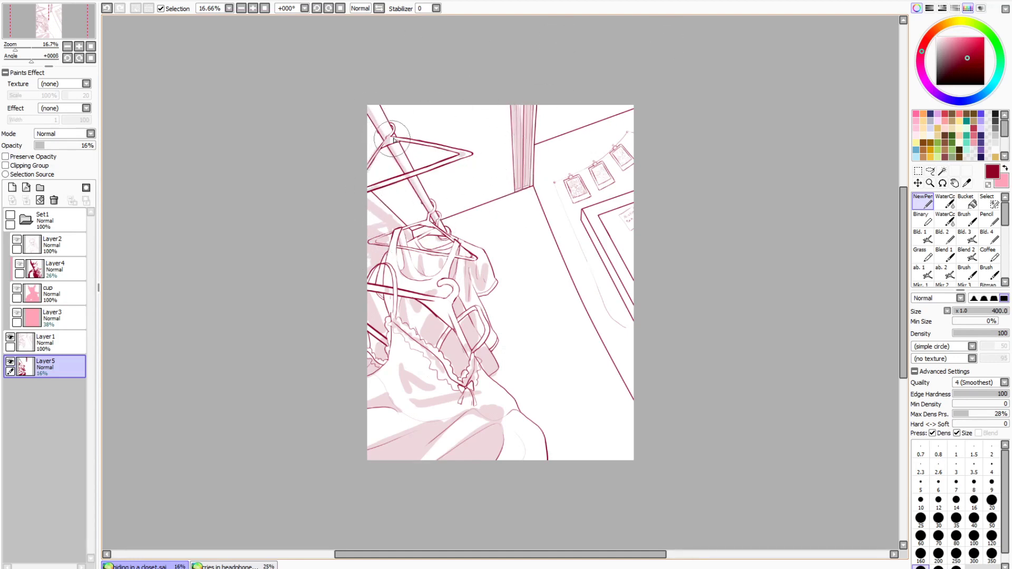
left_click_drag(585, 222, 633, 327)
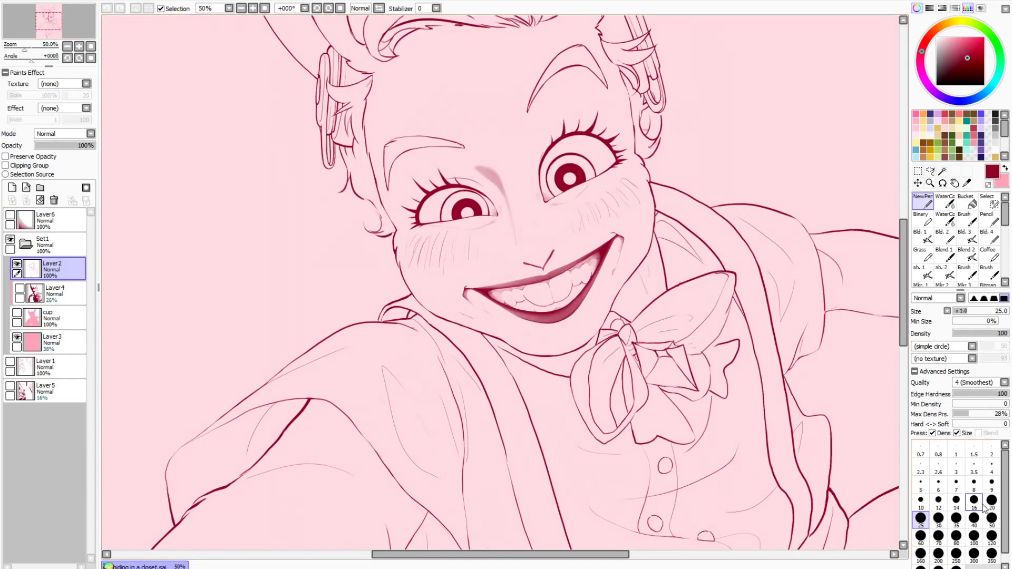
Redraw the slanted nose line and nose tip on Layer2, and trim their edges with the transparent brush
scroll(442, 308, "up", 7)
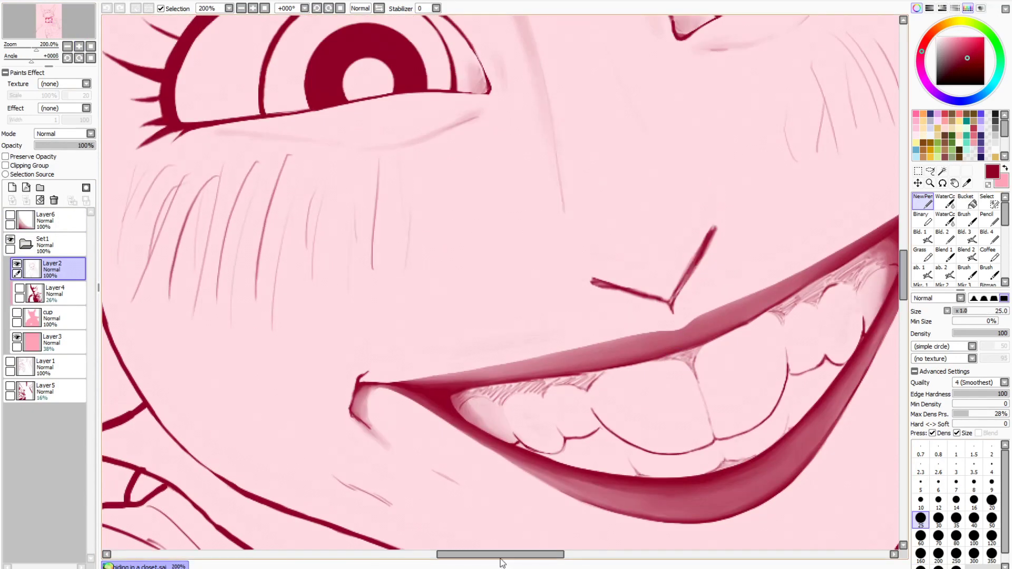
left_click_drag(428, 331, 533, 150)
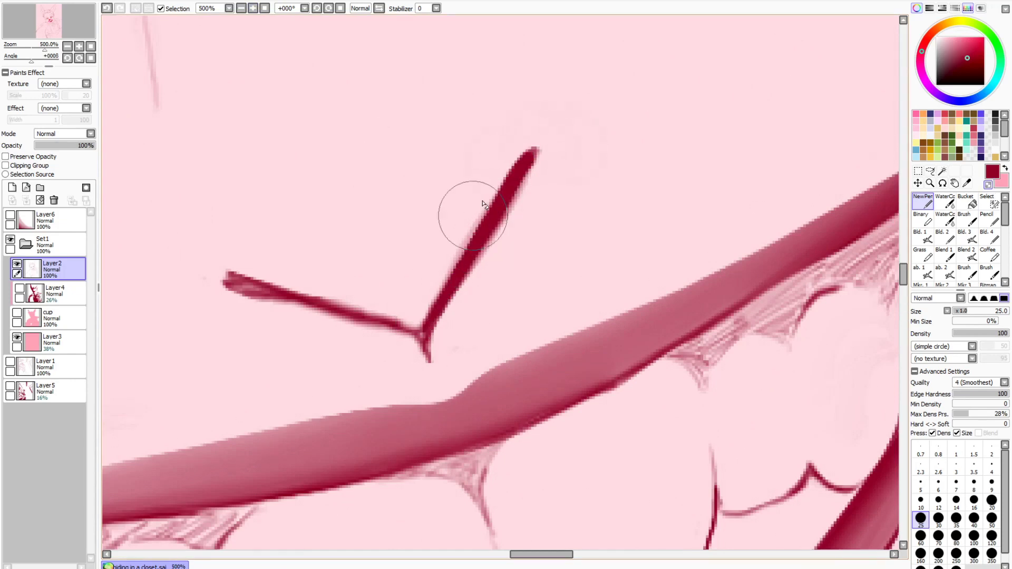
left_click_drag(500, 212, 533, 158)
left_click_drag(427, 326, 437, 383)
left_click(987, 184)
mouse_move(431, 339)
left_mouse_down()
mouse_move(430, 369)
mouse_move(646, 345)
left_mouse_up()
Sharpen the nose tip and even out the thickness of both nose lines by painting and erasing
left_click(988, 184)
left_click(379, 8)
left_click(328, 7)
left_click(317, 8)
left_click(316, 8)
left_click(317, 7)
mouse_move(404, 374)
left_mouse_down()
mouse_move(549, 259)
mouse_move(390, 377)
left_mouse_up()
left_click(987, 184)
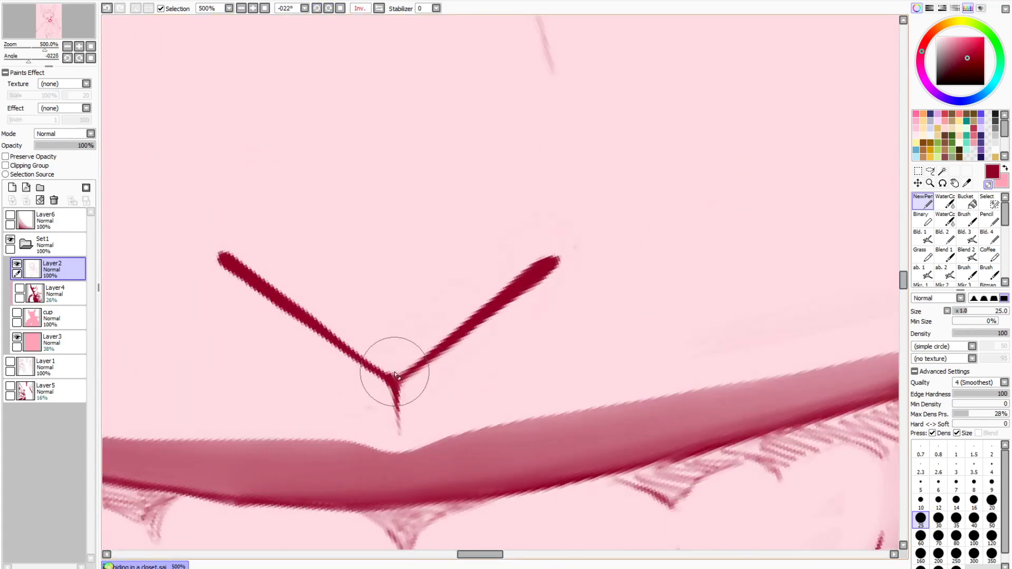
left_click_drag(551, 258, 469, 337)
key("ctrl+z")
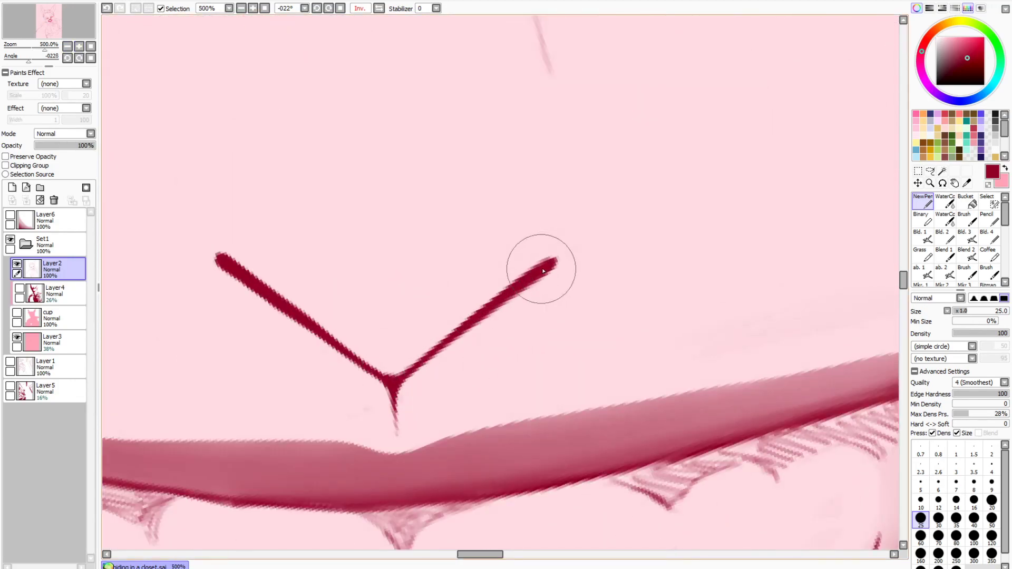
Clean up stray marks around the nose bridge and mouth on Layer2 with an enlarged transparent brush
left_click(241, 8)
left_click(253, 8)
scroll(718, 106, "up", 5)
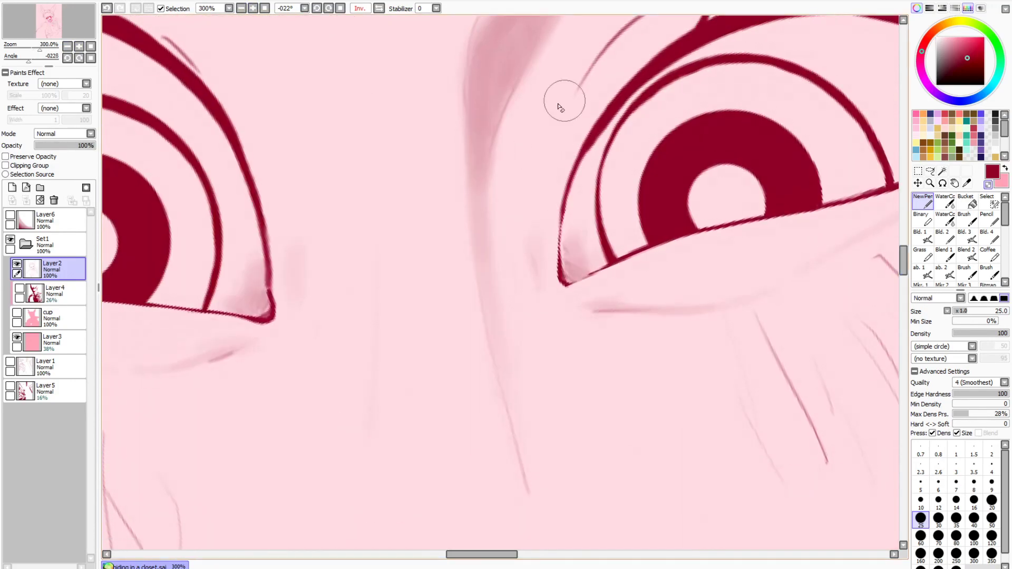
scroll(501, 357, "up", 3)
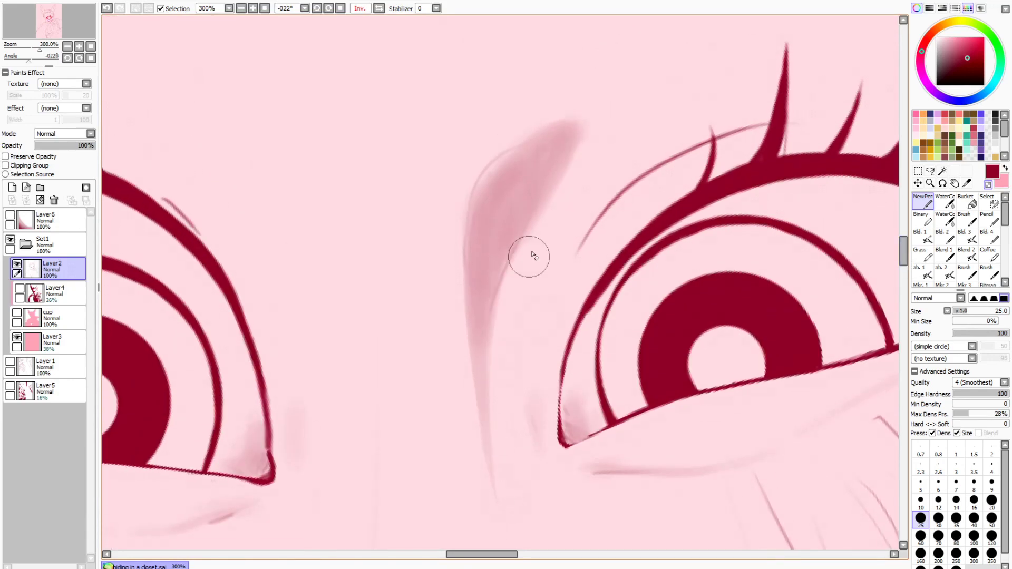
scroll(459, 291, "down", 8)
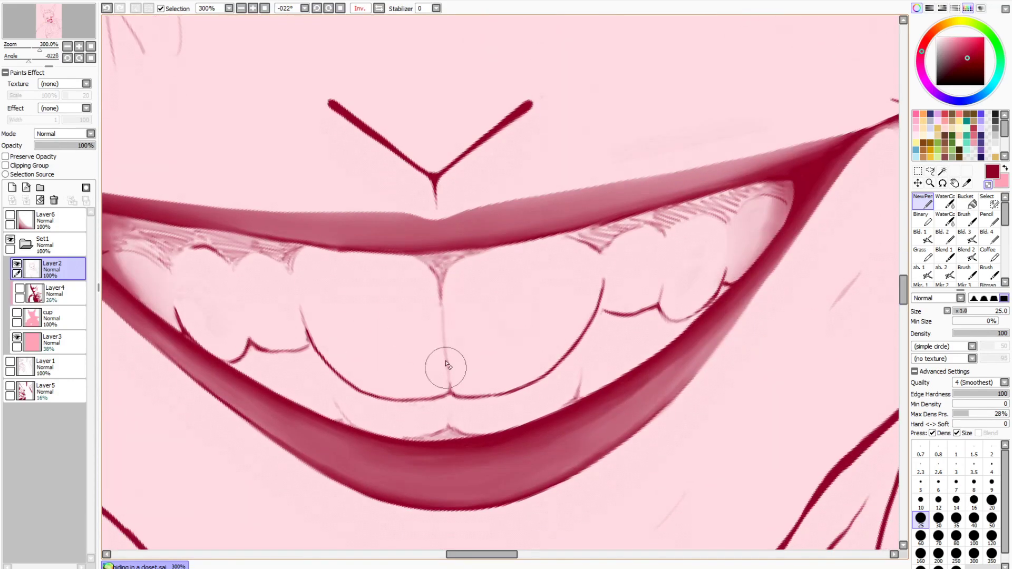
left_click(265, 8)
left_click_drag(903, 288, 903, 280)
key("bracketright")
key("bracketright")
key("bracketright")
key("bracketright")
key("bracketright")
mouse_move(696, 147)
left_mouse_down()
mouse_move(626, 219)
mouse_move(716, 244)
left_mouse_up()
left_click_drag(397, 250, 258, 227)
Lower Layer2 to 33% opacity and add a new layer above it for clean outlines
mouse_move(903, 275)
left_mouse_down()
mouse_move(905, 205)
mouse_move(903, 252)
left_mouse_up()
left_click(54, 145)
double_click(79, 46)
left_click(12, 187)
Outline the tip and eye-facing edge of the nose bridge shadow with a size 25 brush
left_click(988, 184)
left_click(920, 519)
key("ctrl+z")
mouse_move(582, 109)
left_mouse_down()
mouse_move(503, 269)
mouse_move(495, 452)
mouse_move(496, 142)
left_mouse_up()
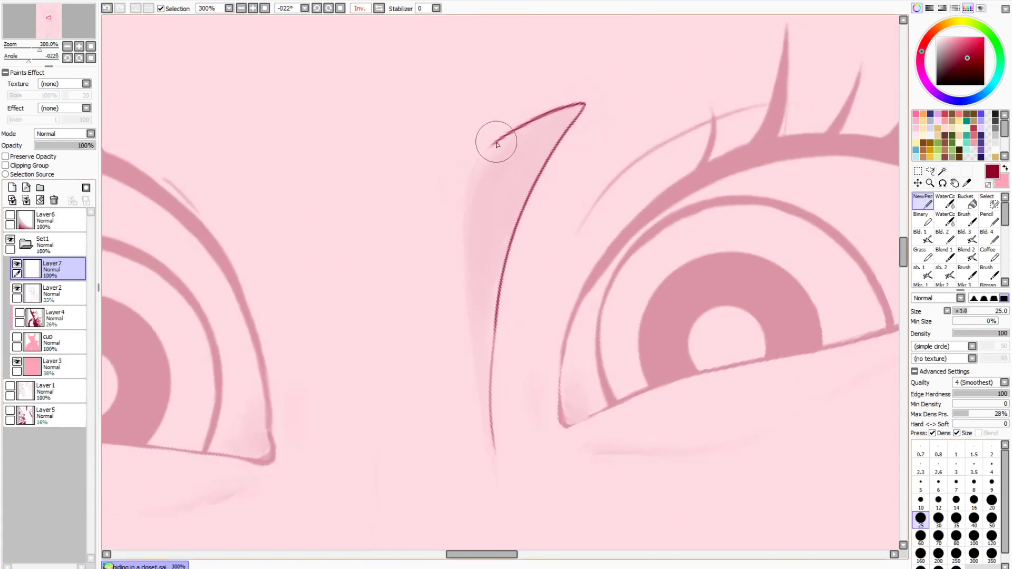
Outline the opposite edge of the nose bridge shadow with a size 5 brush, bringing both lines together at the lower end
left_click(79, 47)
left_click_drag(496, 96, 454, 315)
left_click(921, 484)
key("ctrl+z")
left_click_drag(471, 141, 456, 333)
left_click_drag(452, 248, 489, 515)
left_click_drag(903, 251, 903, 260)
left_click_drag(452, 109, 499, 320)
Trim and refine both edges of the nose bridge outline so the shape tapers cleanly
left_click(987, 184)
left_click_drag(483, 279, 463, 205)
key("ctrl+z")
key("ctrl+z")
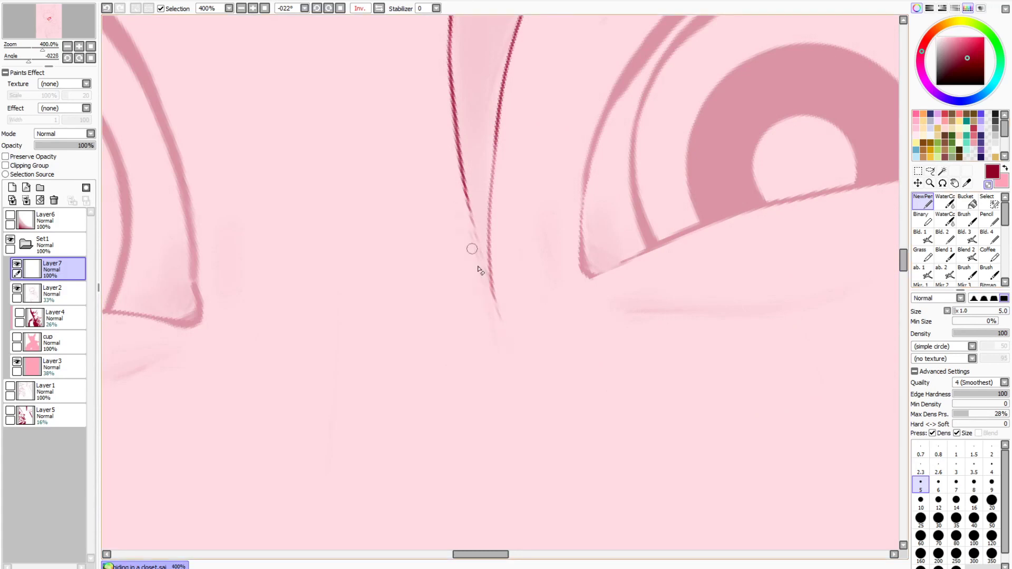
key("ctrl+y")
key("ctrl+y")
scroll(911, 262, "up", 2)
left_click_drag(495, 241, 491, 395)
scroll(770, 199, "up", 2)
mouse_move(473, 160)
left_mouse_down()
mouse_move(456, 200)
mouse_move(452, 326)
mouse_move(450, 275)
mouse_move(458, 379)
left_mouse_up()
left_click(920, 449)
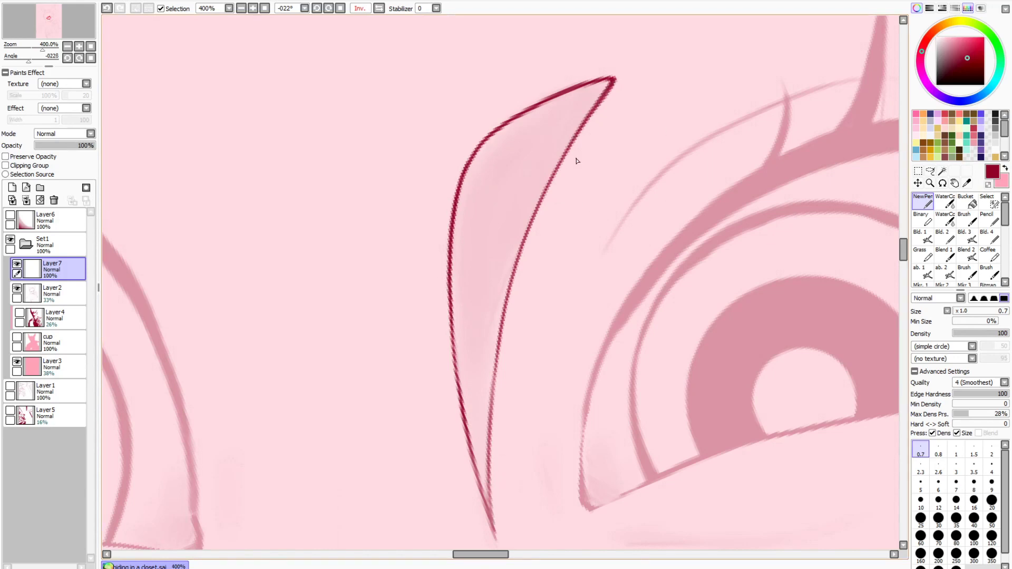
Outline the lower eyelid and inner corner of the eye on Layer7 with a size 5 brush
scroll(604, 329, "down", 3)
left_click_drag(496, 554, 523, 545)
left_click(920, 485)
left_click_drag(818, 175, 338, 314)
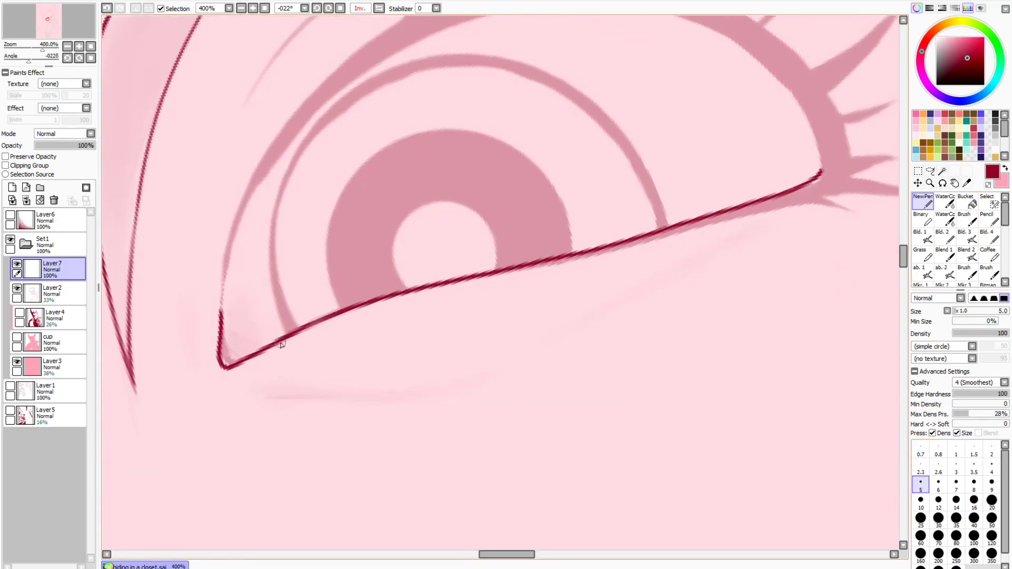
left_click_drag(539, 264, 796, 200)
Outline the small spiky lashes at the outer corner of the eye
left_click_drag(519, 555, 543, 554)
key("Delete")
key("Delete")
key("Delete")
key("Page_Up")
mouse_move(372, 264)
left_mouse_down()
mouse_move(470, 198)
mouse_move(443, 158)
mouse_move(466, 127)
mouse_move(465, 105)
left_mouse_up()
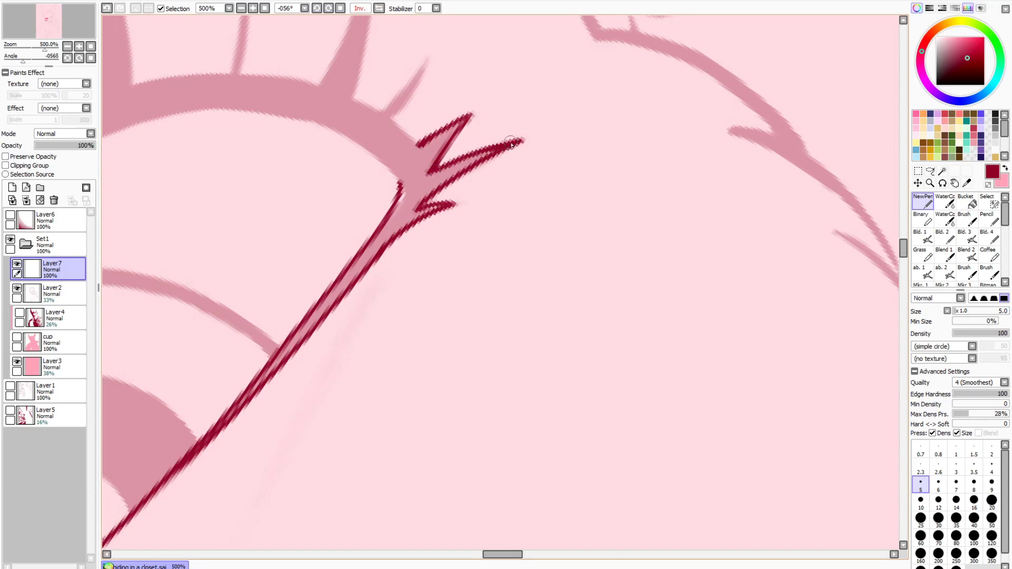
Outline the two outer upper lashes above the eye corner, undoing the strokes that miss
left_click(340, 8)
left_click_drag(365, 50, 366, 340)
left_click_drag(520, 232, 621, 184)
key("ctrl+z")
left_click_drag(556, 309, 718, 268)
left_click_drag(560, 355, 718, 268)
key("ctrl+z")
key("Page_Down")
key("Page_Down")
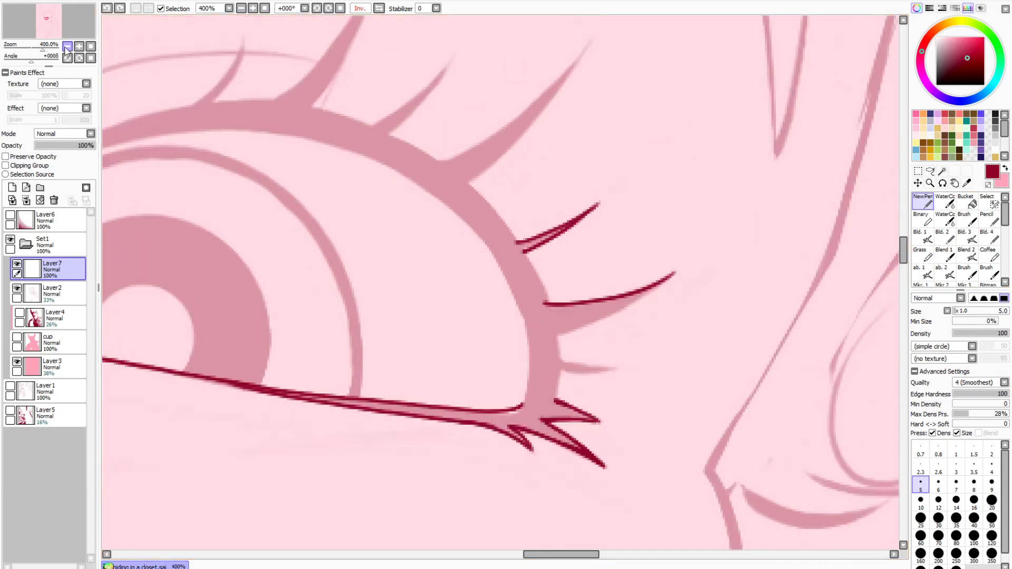
key("Page_Up")
Select the old lower eyelid line and corner lashes on Layer2, clear them and drop the selection
left_click(52, 294)
key("l")
left_click_drag(557, 397, 532, 404)
mouse_move(281, 389)
left_mouse_down()
mouse_move(491, 507)
mouse_move(617, 383)
left_mouse_up()
left_click_drag(564, 555, 535, 554)
left_click(987, 201)
mouse_move(437, 369)
left_mouse_down()
mouse_move(384, 354)
mouse_move(192, 352)
mouse_move(226, 270)
mouse_move(242, 334)
left_mouse_up()
key("ctrl+d")
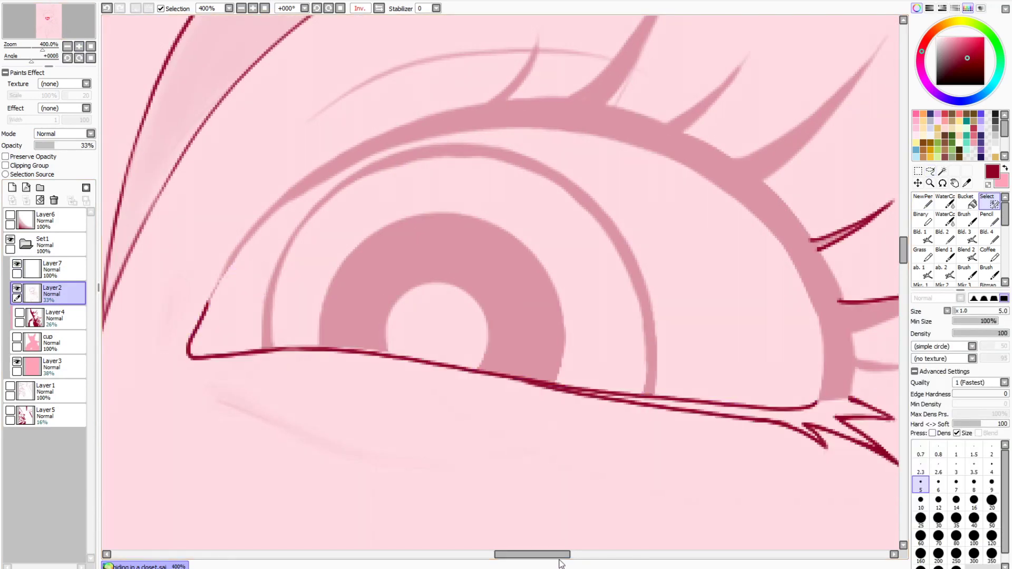
Select the old outer eyelashes on Layer2, clear the selected area and deselect
left_click_drag(823, 244, 882, 204)
left_click_drag(537, 554, 558, 555)
left_click_drag(769, 265, 715, 319)
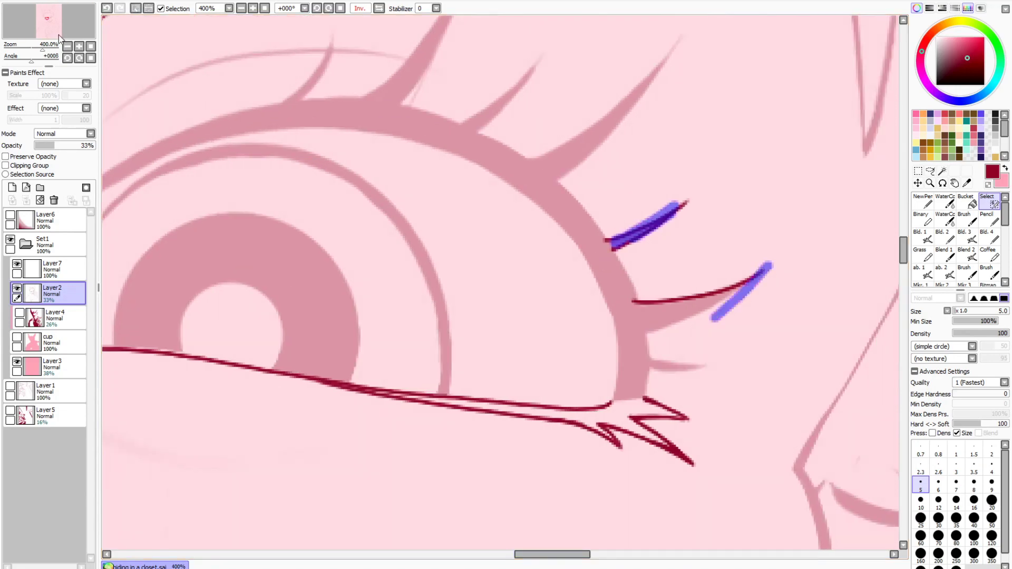
key("ctrl+d")
left_click(923, 201)
double_click(67, 46)
double_click(67, 46)
left_click(78, 46)
left_click(930, 170)
mouse_move(290, 293)
left_mouse_down()
mouse_move(260, 319)
mouse_move(343, 192)
left_mouse_up()
key("d")
key("ctrl+d")
Set Layer2 back to 100% opacity
left_click_drag(277, 342, 460, 341)
left_click_drag(488, 553, 461, 551)
mouse_move(903, 234)
left_mouse_down()
mouse_move(903, 205)
mouse_move(903, 228)
left_mouse_up()
left_click(93, 145)
left_click_drag(544, 555, 596, 555)
left_click(316, 8)
double_click(316, 8)
triple_click(253, 8)
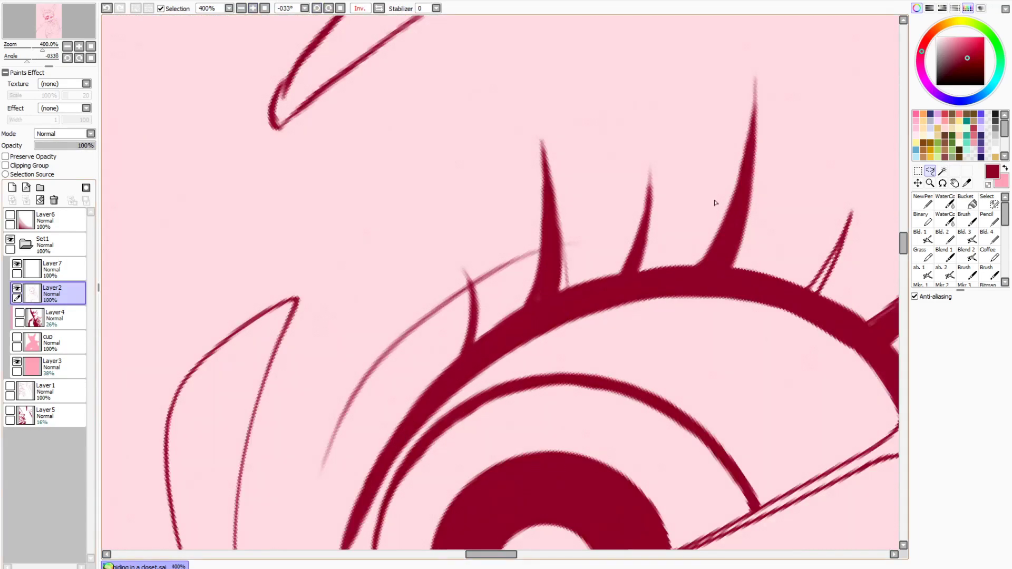
Trim the iris's lower edge and redraw the upper eyelid line toward the inner corner with a size 10 brush
key("n")
scroll(592, 271, "down", 5)
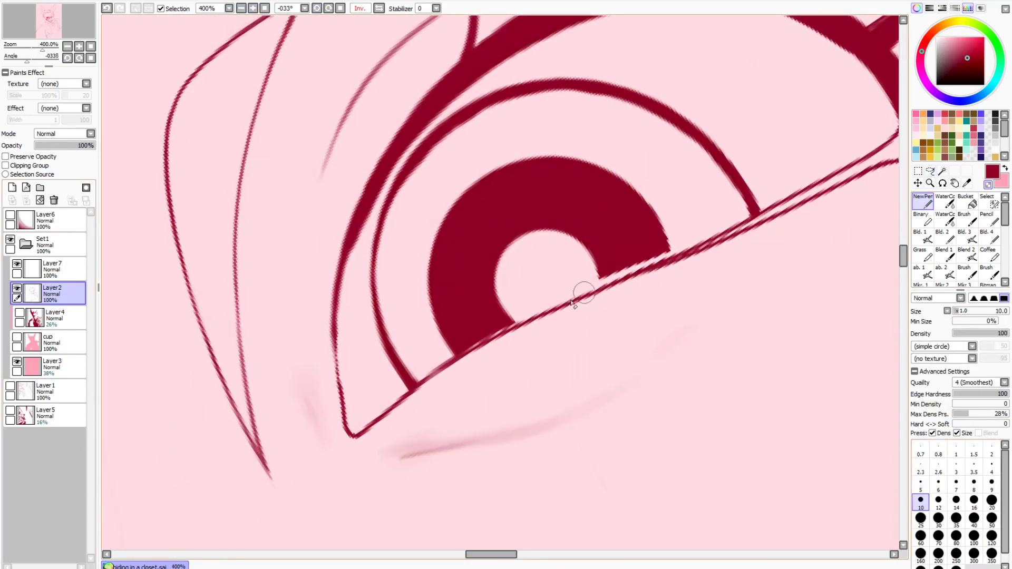
left_click_drag(573, 302, 449, 363)
left_click_drag(548, 41, 345, 363)
left_click_drag(331, 269, 327, 349)
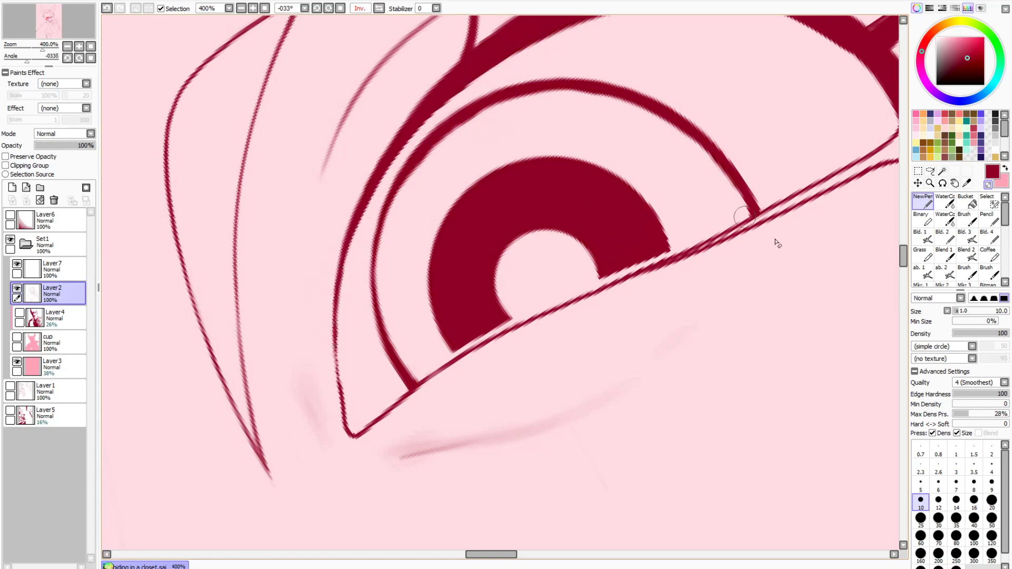
Erase the smudges around the eye's inner corner and clean up the faint sketch line below the eye
left_click(921, 519)
left_click_drag(307, 390, 343, 499)
key("ctrl+z")
key("bracketleft")
key("bracketleft")
key("bracketleft")
key("bracketleft")
key("bracketleft")
key("bracketleft")
key("bracketleft")
key("bracketleft")
key("bracketleft")
key("bracketleft")
left_click_drag(401, 465, 519, 460)
Thin the iris outline on the side facing the inner corner with a size 10 brush
left_click_drag(903, 256, 903, 253)
left_click(253, 8)
left_click(253, 7)
left_click_drag(334, 191, 333, 379)
key("minus")
left_click(920, 503)
left_click_drag(306, 222, 322, 390)
left_click_drag(302, 308, 335, 421)
left_click_drag(337, 369, 379, 437)
scroll(580, 295, "up", 2)
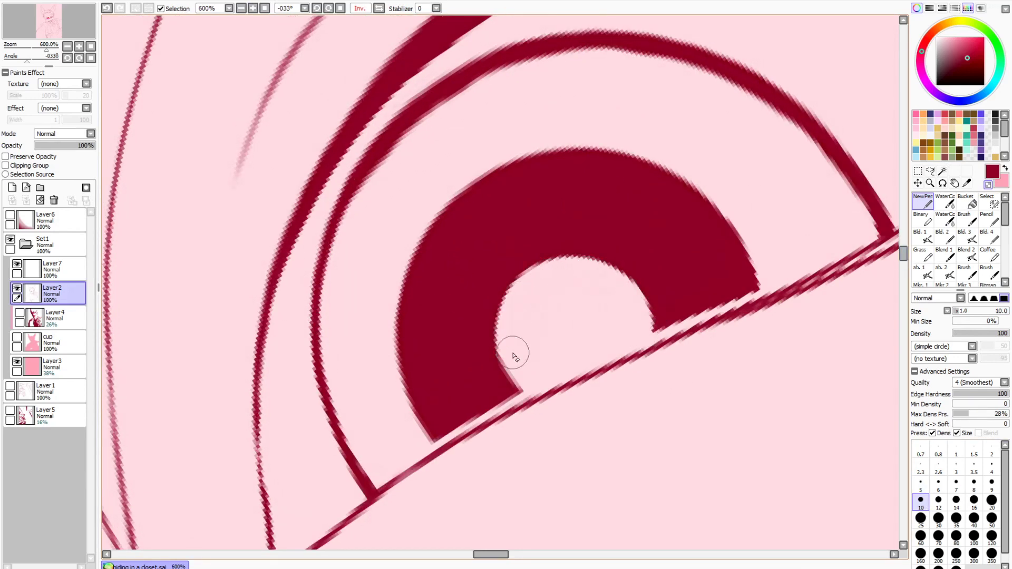
Trim the upper arc of the iris outline where it runs close to the eyelid line
scroll(338, 393, "up", 3)
left_click_drag(441, 201, 484, 171)
left_click_drag(538, 128, 352, 242)
mouse_move(453, 165)
left_mouse_down()
mouse_move(383, 213)
mouse_move(305, 463)
left_mouse_up()
left_click_drag(501, 554, 507, 554)
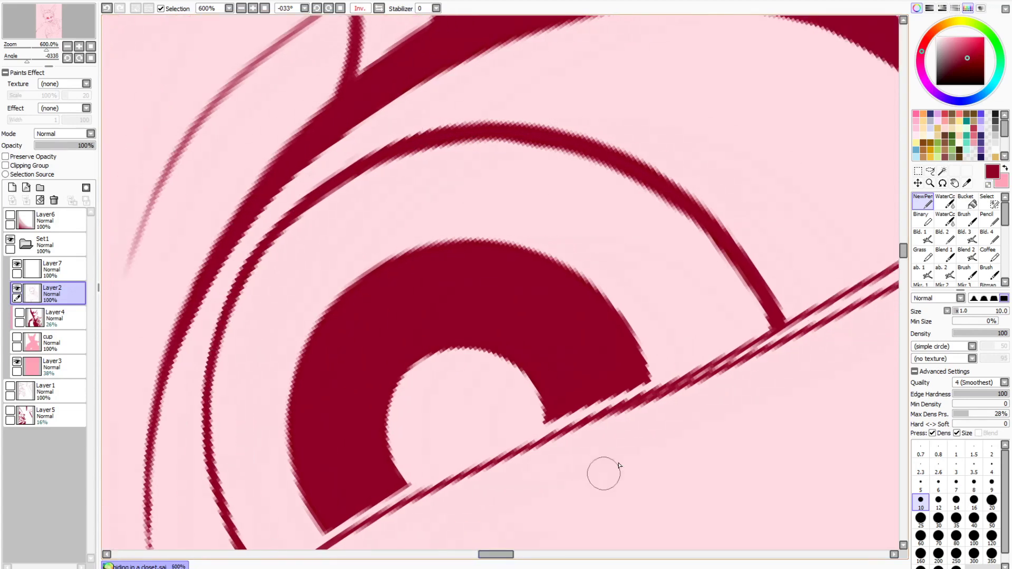
Restore the unmirrored view, rotate the canvas to -22 degrees and thin the outer side of the iris outline
left_click(241, 8)
left_click(378, 8)
key("Delete")
key("Delete")
key("Delete")
key("Delete")
key("Delete")
left_click_drag(454, 164, 386, 286)
left_click_drag(400, 232, 377, 357)
left_click_drag(413, 220, 384, 440)
mouse_move(364, 247)
left_mouse_down()
mouse_move(343, 369)
mouse_move(361, 420)
left_mouse_up()
mouse_move(410, 179)
left_mouse_down()
mouse_move(355, 309)
mouse_move(371, 250)
left_mouse_up()
key("ctrl+z")
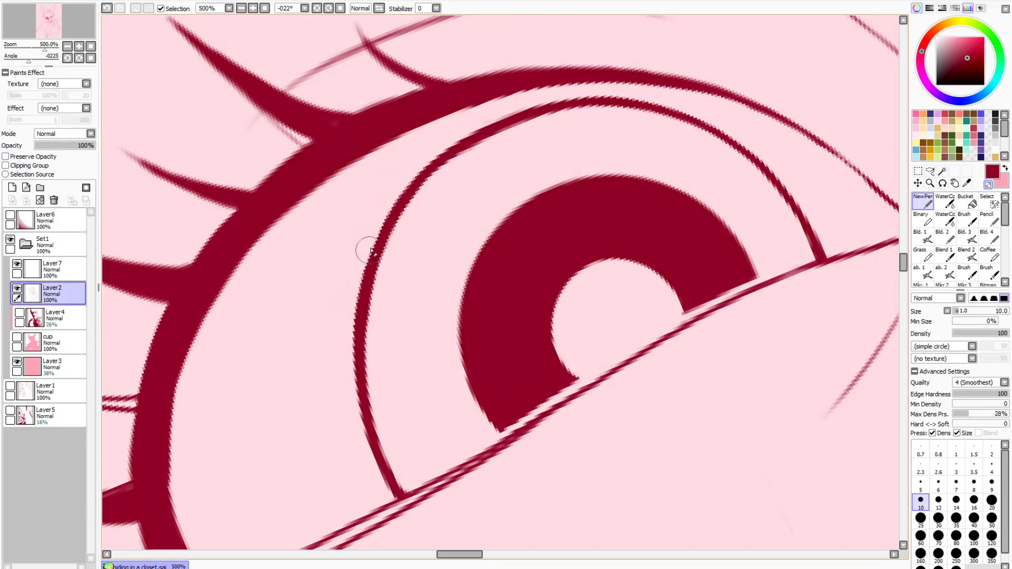
left_click_drag(374, 298, 404, 482)
Clean up the corner lashes and hollow out the small lash just above the outer eye corner
left_click_drag(903, 262, 903, 267)
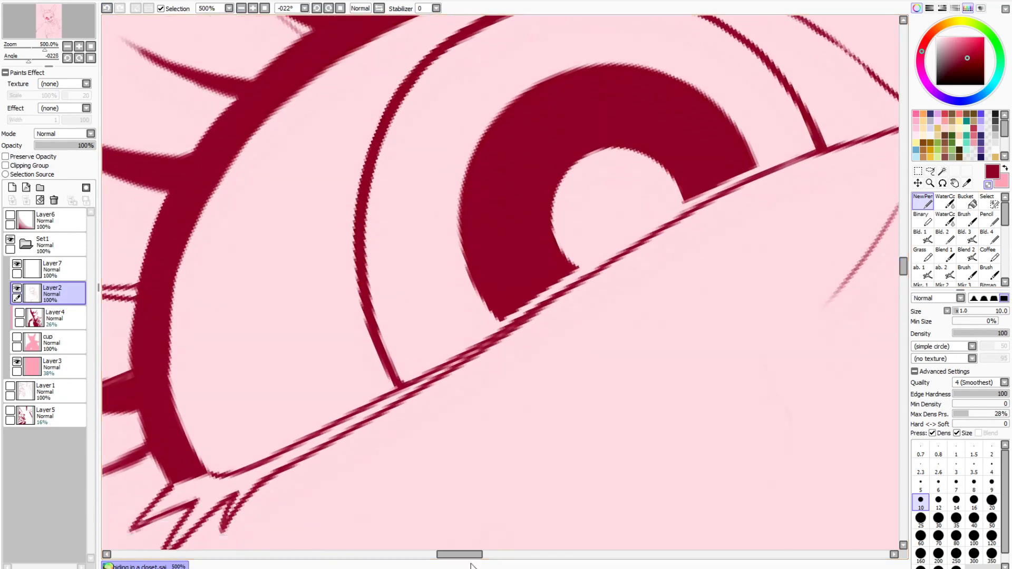
left_click_drag(468, 554, 452, 554)
left_click_drag(902, 266, 902, 272)
key("minus")
left_click_drag(472, 335, 426, 354)
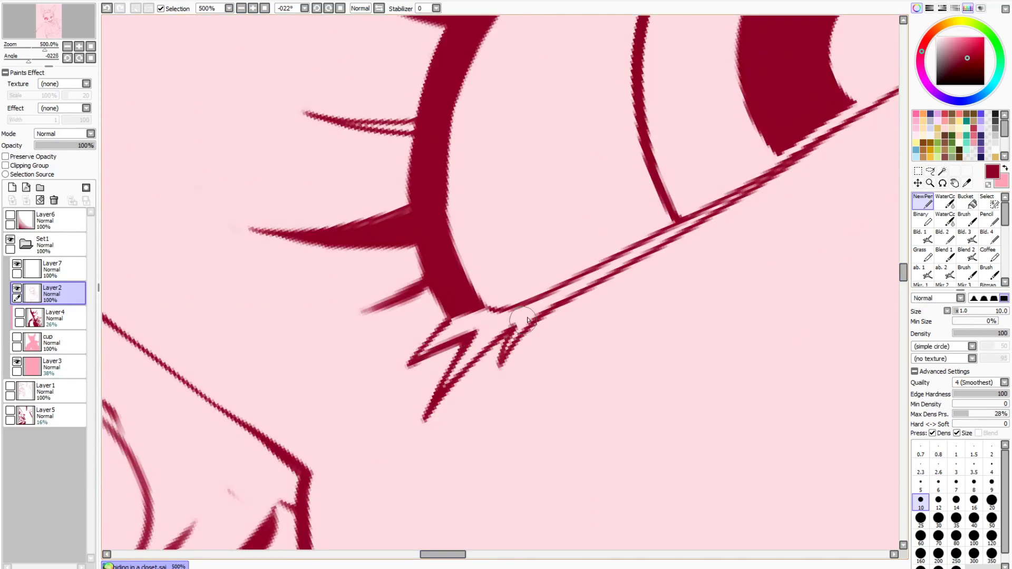
left_click_drag(360, 312, 435, 275)
key("minus")
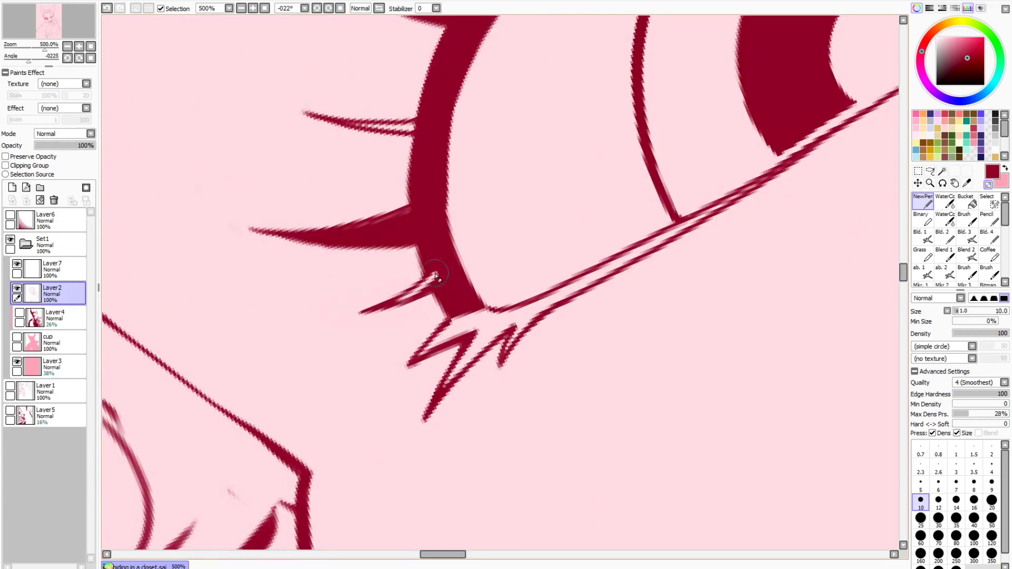
Smooth the inner edge of the thick upper eyelid band near the outer corner
scroll(506, 105, "up", 3)
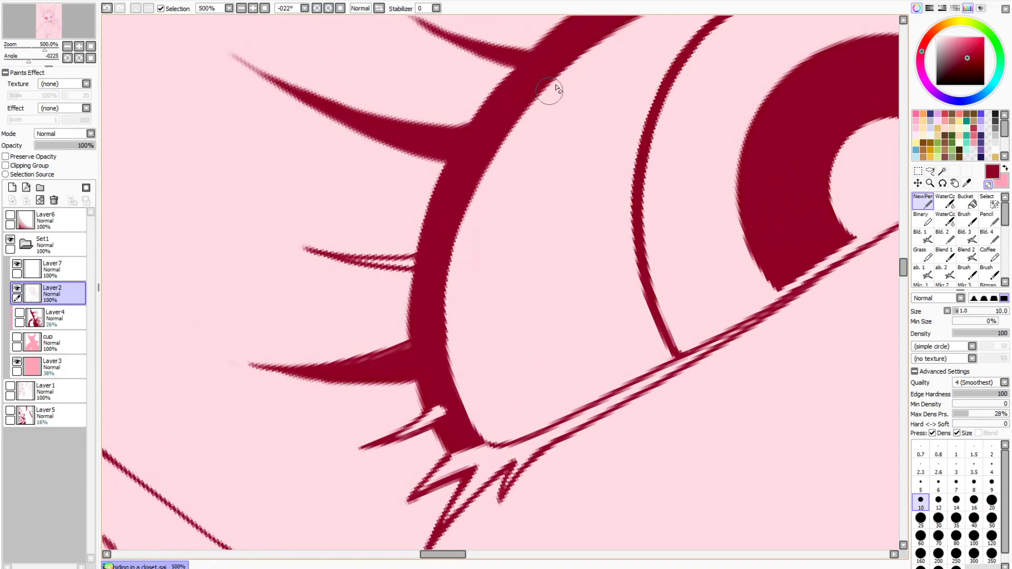
scroll(453, 390, "up", 2)
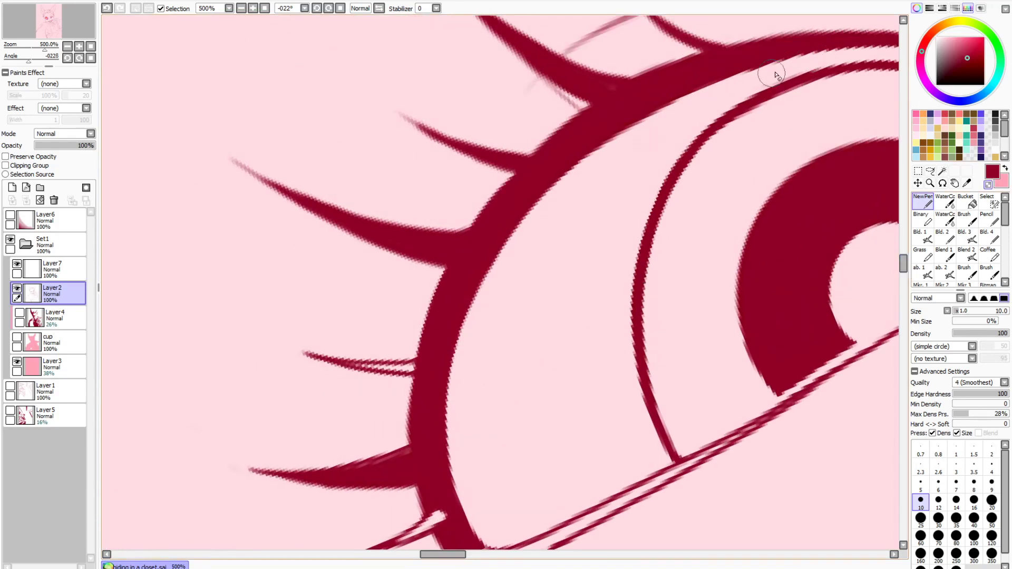
left_click_drag(575, 179, 473, 310)
Rotate the canvas to +45 degrees and reshape both edges of the large outer eyelash
left_click(989, 184)
left_click_drag(29, 60, 38, 61)
left_click_drag(232, 129, 276, 279)
left_click_drag(243, 148, 300, 253)
left_click(988, 184)
left_click_drag(230, 84, 234, 182)
Sharpen the edges of the tallest eyelash and the two lashes beyond it, removing their stray strokes
left_click_drag(512, 35, 496, 272)
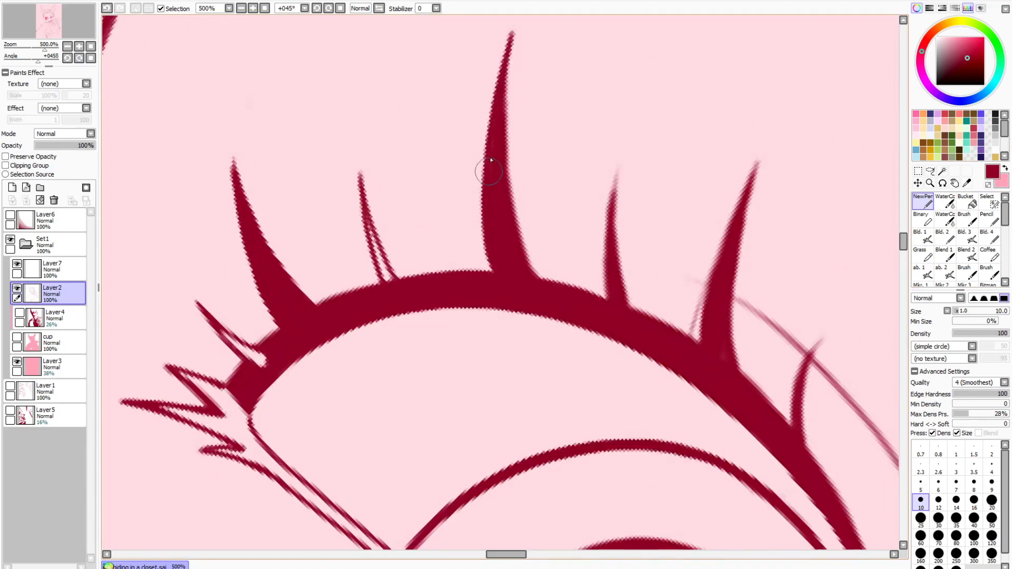
left_click_drag(506, 63, 535, 276)
mouse_move(620, 169)
left_mouse_down()
mouse_move(603, 296)
mouse_move(628, 307)
left_mouse_up()
key("ctrl+z")
left_click_drag(523, 556, 536, 556)
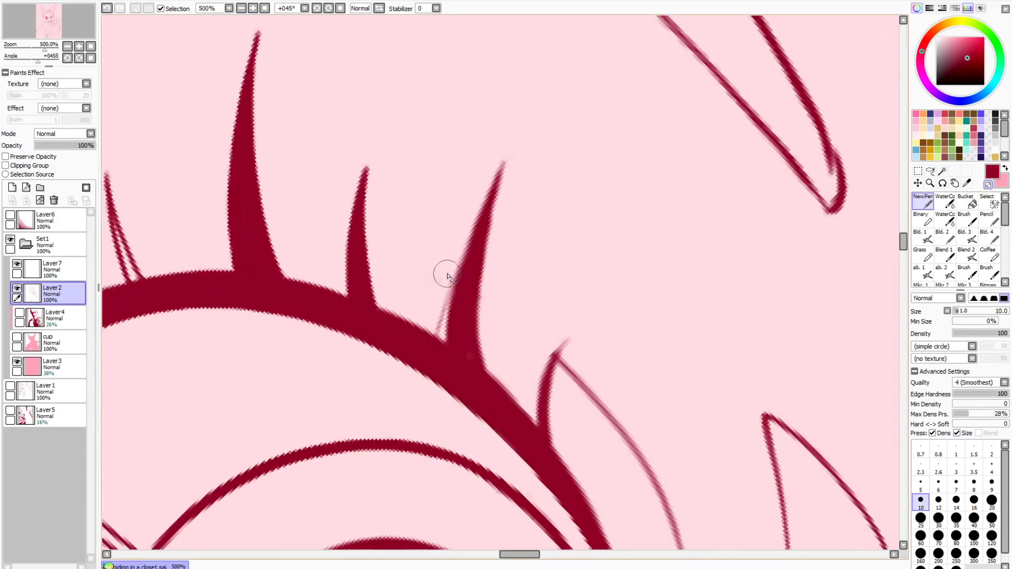
left_click_drag(501, 170, 463, 253)
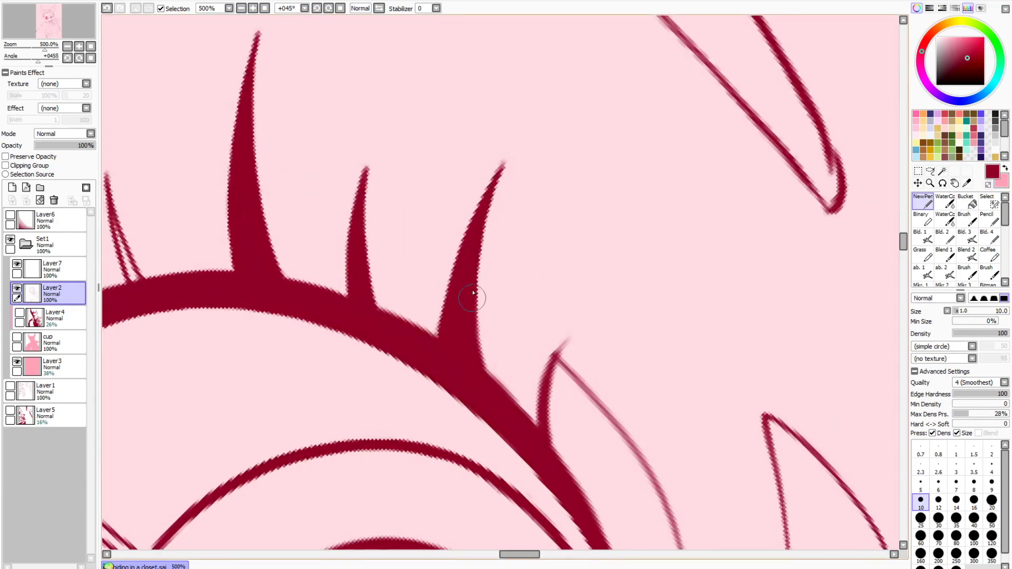
Rotate the canvas to -45 degrees, redraw the eyelid crease behind the upper lashes and tidy its faint end
key("Delete")
left_click_drag(316, 96, 318, 12)
key("Delete")
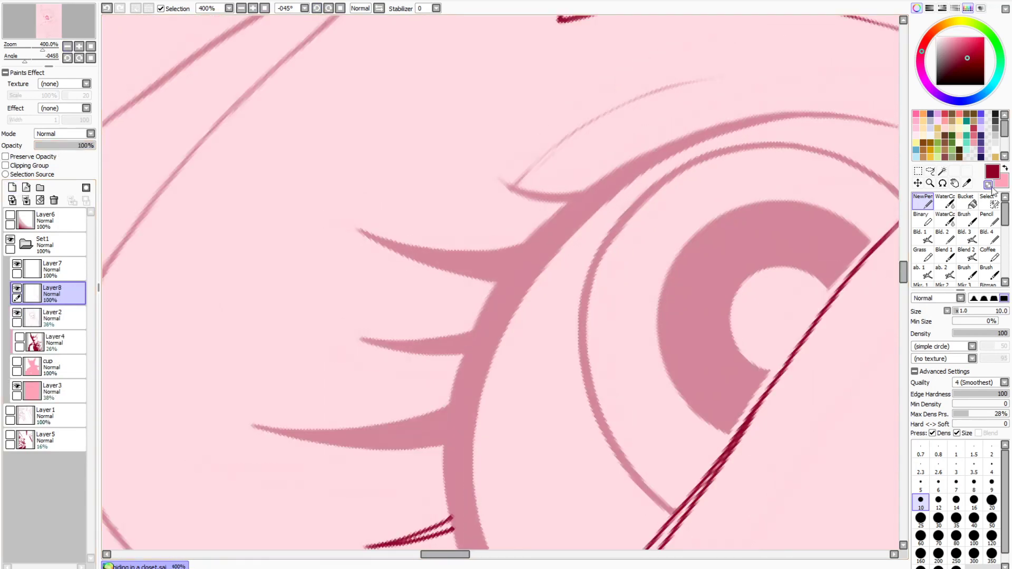
left_click_drag(706, 79, 527, 169)
left_click(77, 323)
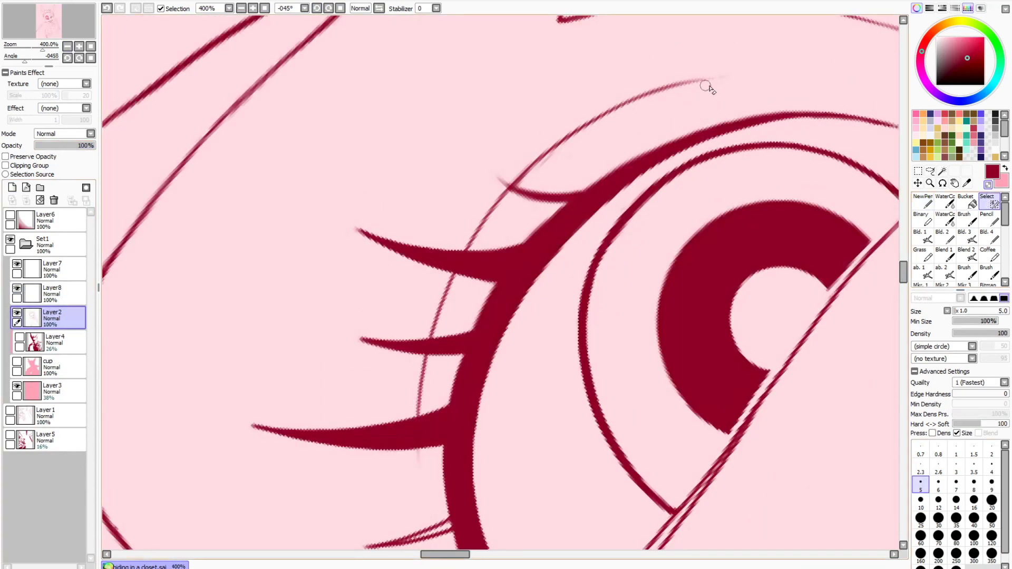
left_click(922, 201)
left_click_drag(707, 80, 575, 140)
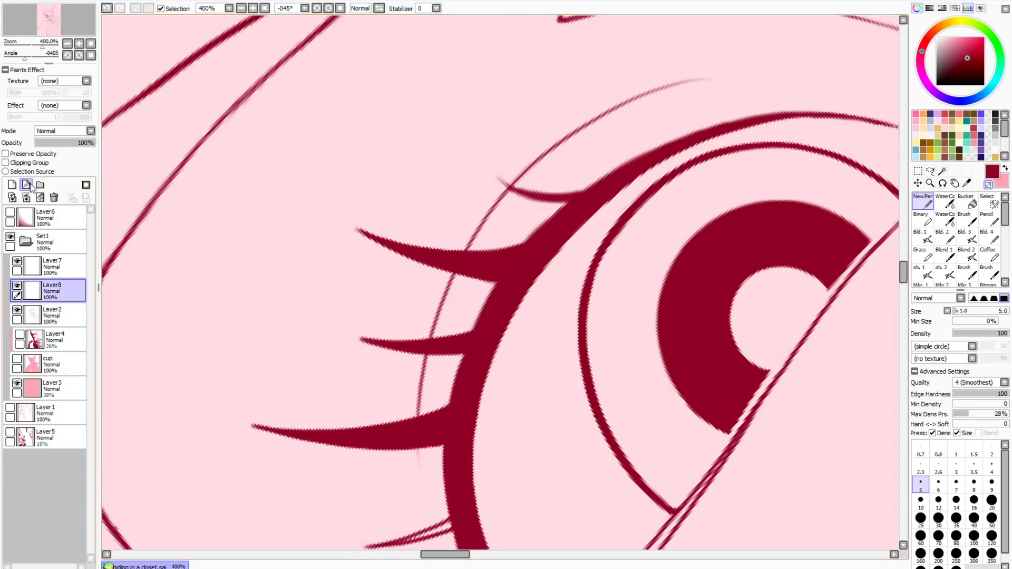
Reset the canvas rotation and refine the upper eyelid line toward the inner corner on Layer2, using a size 10 brush
key("Home")
scroll(319, 208, "up", 2)
left_click_drag(314, 197, 330, 232)
key("minus")
left_click_drag(317, 166, 357, 266)
left_click_drag(904, 240, 903, 250)
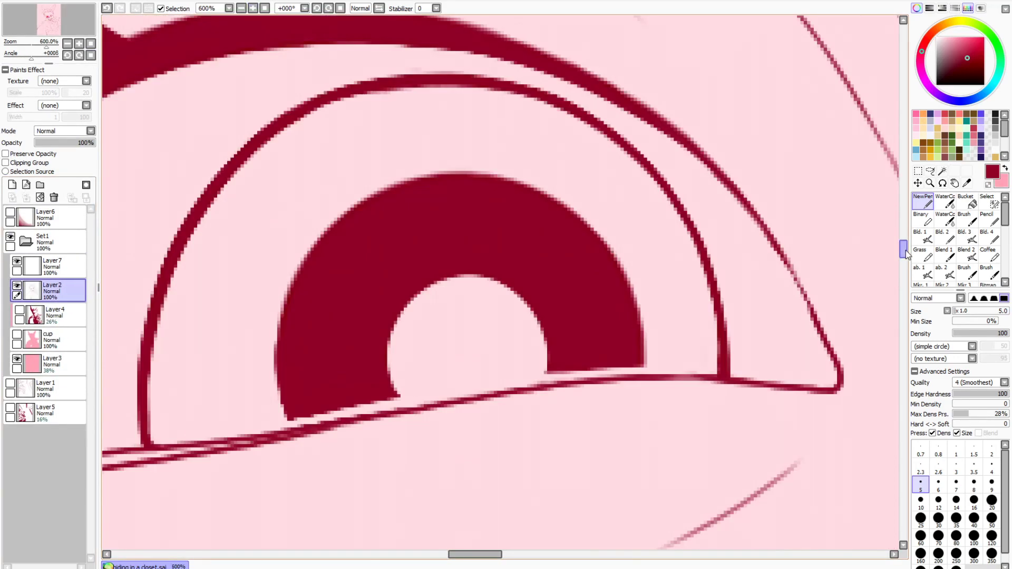
left_click_drag(484, 555, 503, 555)
scroll(511, 372, "up", 1)
left_click_drag(546, 353, 450, 214)
left_click(920, 502)
left_click_drag(904, 247, 904, 245)
mouse_move(533, 384)
left_mouse_down()
mouse_move(494, 321)
mouse_move(396, 226)
mouse_move(126, 125)
left_mouse_up()
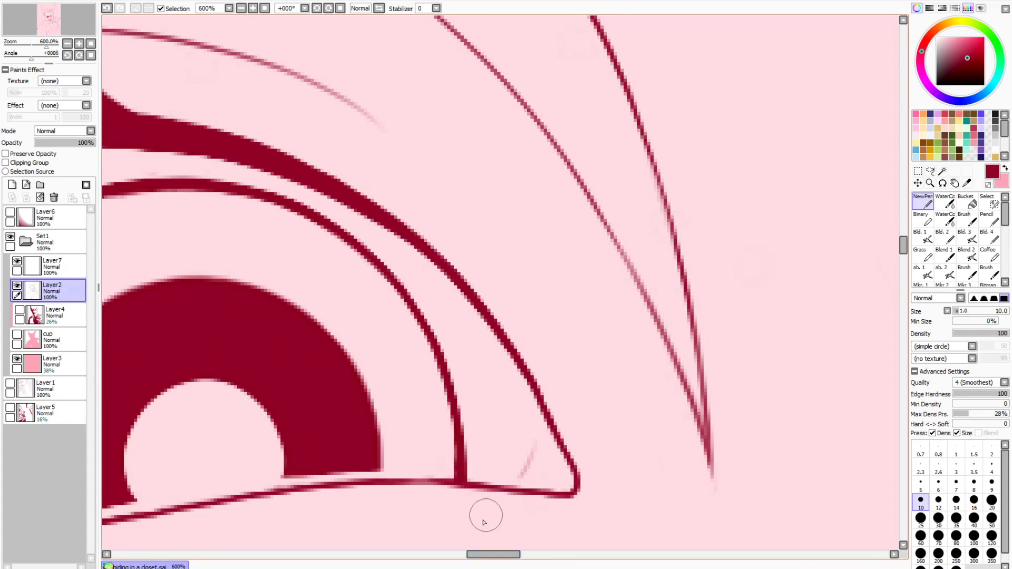
Smooth the edges of the upper eyelid band from above the iris to the outer corner
left_click_drag(486, 554, 457, 554)
left_click_drag(662, 144, 279, 139)
left_click_drag(532, 115, 192, 204)
left_click_drag(465, 554, 442, 554)
mouse_move(703, 107)
left_mouse_down()
mouse_move(498, 192)
mouse_move(361, 356)
left_mouse_up()
scroll(337, 369, "down", 1)
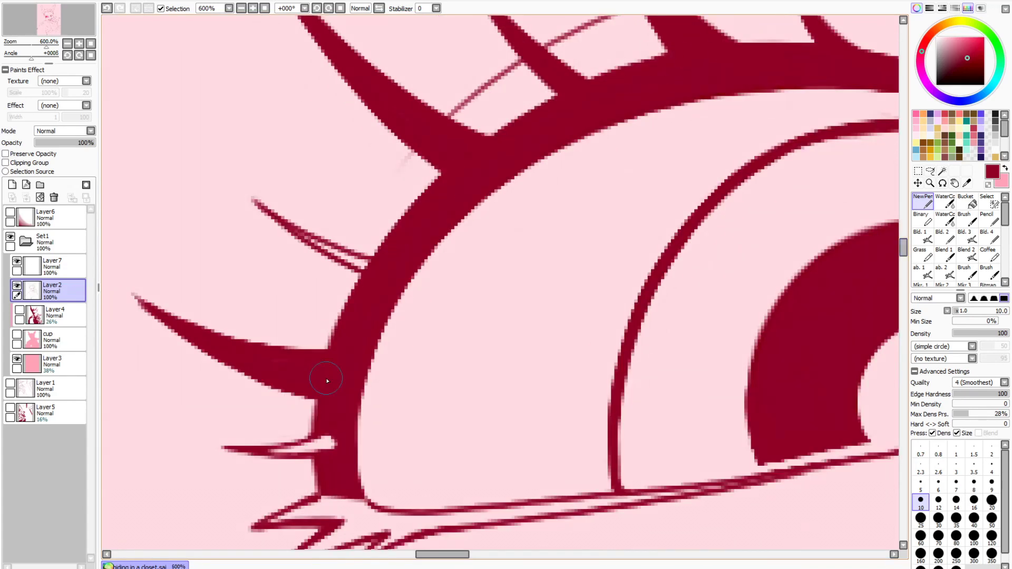
Erase the fill inside the thick upper eyelid band, leaving only its thin outer and inner outlines
mouse_move(326, 457)
left_mouse_down()
mouse_move(355, 515)
mouse_move(352, 330)
left_mouse_up()
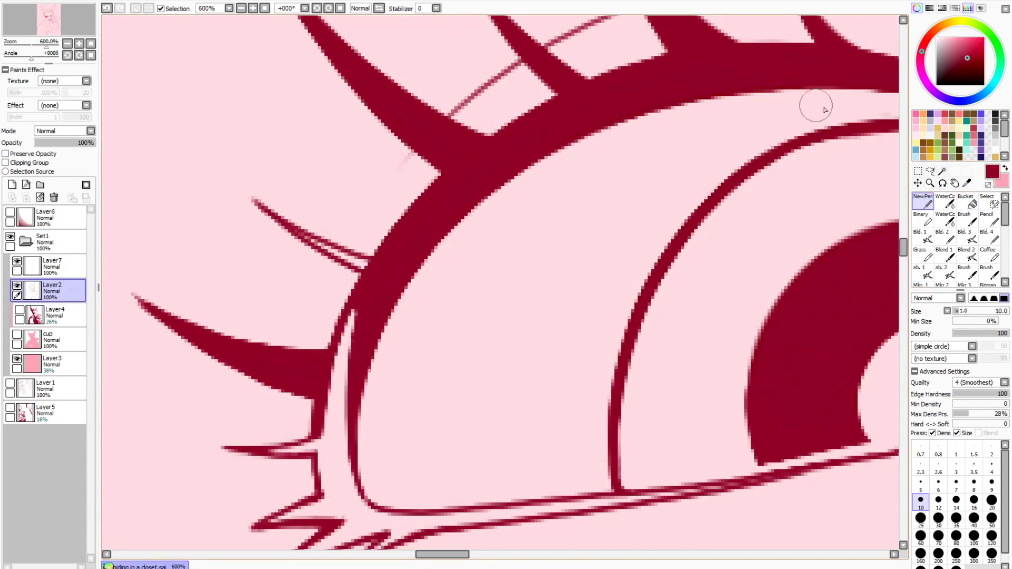
mouse_move(408, 240)
left_mouse_down()
mouse_move(357, 302)
mouse_move(560, 122)
mouse_move(689, 76)
mouse_move(354, 332)
mouse_move(342, 387)
left_mouse_up()
left_click_drag(451, 230, 486, 197)
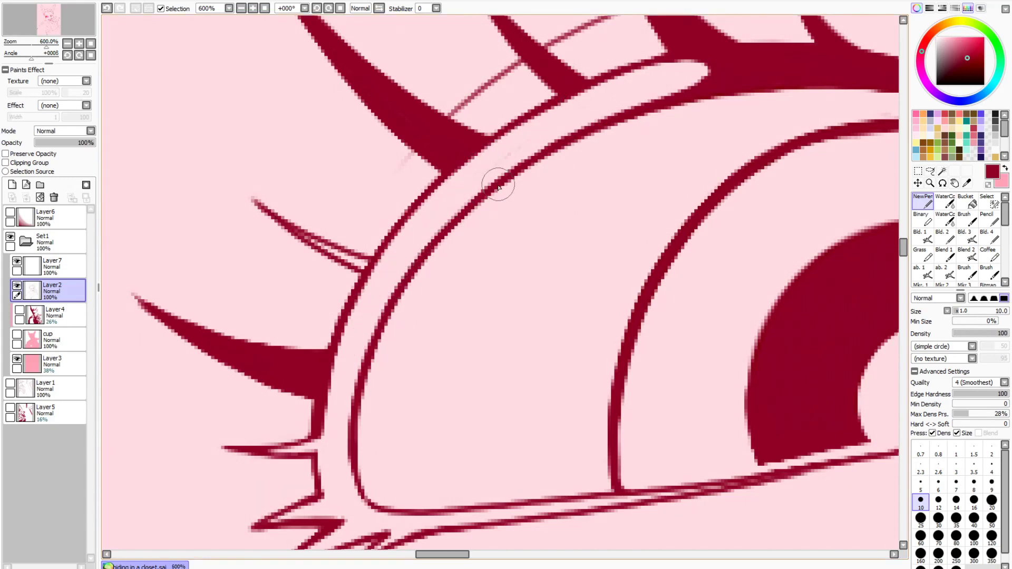
mouse_move(612, 109)
left_mouse_down()
mouse_move(752, 75)
mouse_move(865, 71)
left_mouse_up()
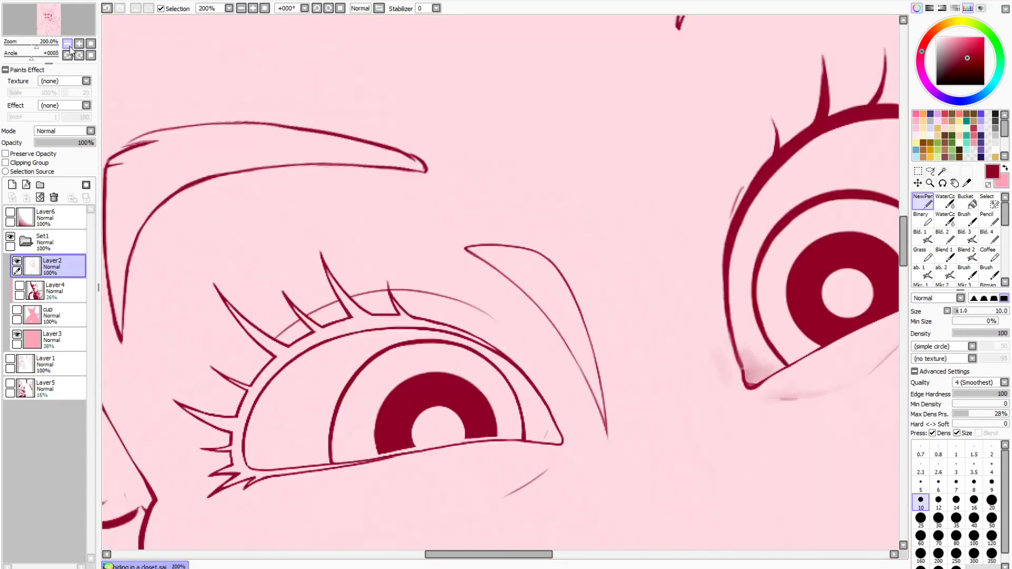
Redraw the side contour of the face beside the eyebrow as one long tapered stroke on Layer2
key("ctrl+minus")
key("ctrl+plus")
left_click_drag(535, 554, 497, 556)
scroll(329, 277, "up", 2)
mouse_move(210, 87)
left_mouse_down()
mouse_move(266, 377)
mouse_move(260, 296)
mouse_move(302, 466)
left_mouse_up()
key("ctrl+z")
key("ctrl+z")
left_click_drag(211, 79, 295, 316)
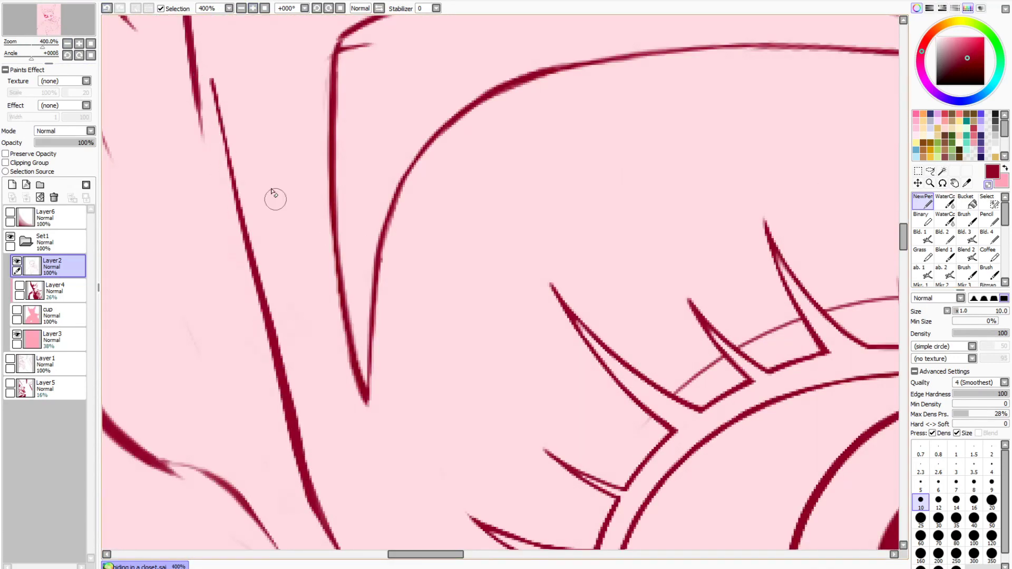
Thin the side contour of the face from beside the eyebrow down to the cheek corner
scroll(885, 208, "down", 3)
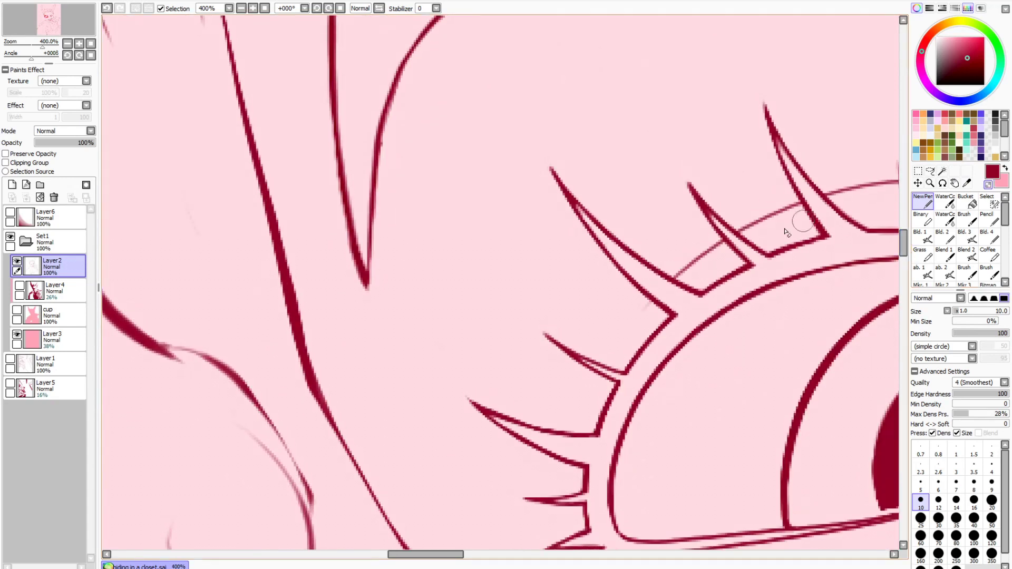
scroll(885, 253, "down", 3)
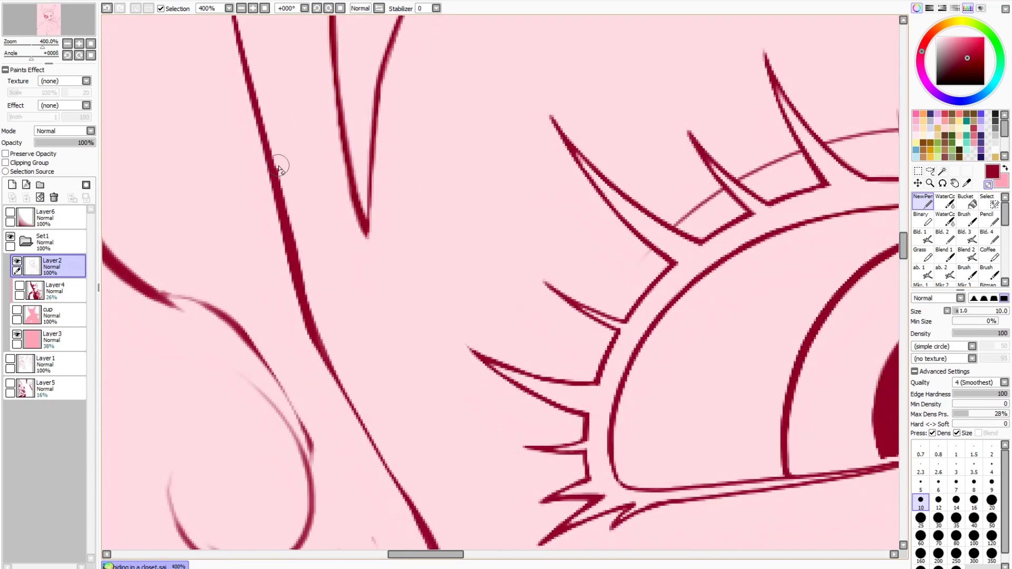
scroll(903, 257, "down", 2)
left_click_drag(444, 400, 423, 491)
key("End")
key("End")
left_click_drag(356, 149, 383, 327)
left_click_drag(466, 552, 453, 552)
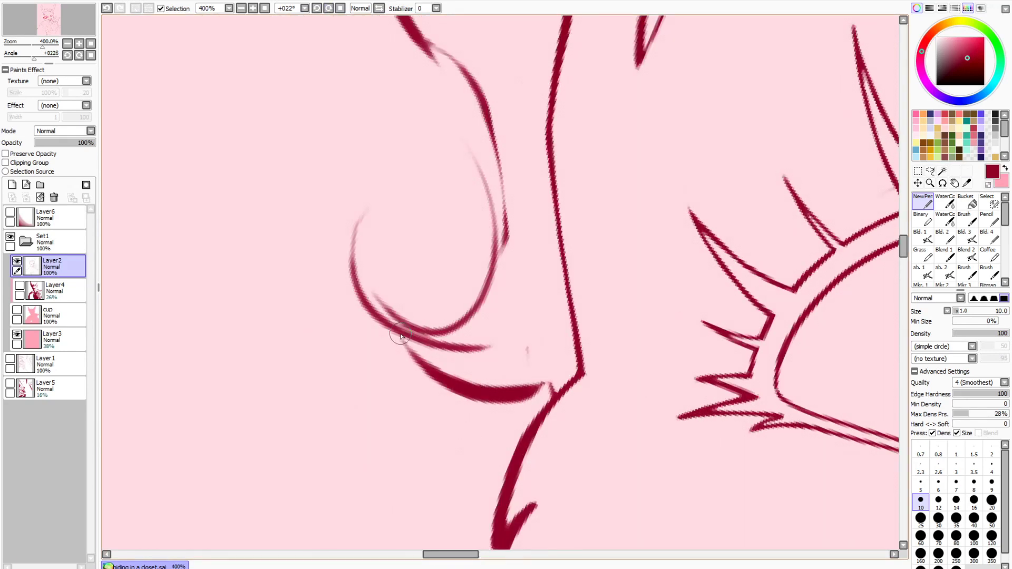
Reduce the thick crescent beneath the rounded shape beside the face to a thin, even line
mouse_move(401, 336)
left_mouse_down()
mouse_move(492, 403)
mouse_move(551, 378)
left_mouse_up()
left_click(988, 185)
left_click_drag(408, 345, 552, 355)
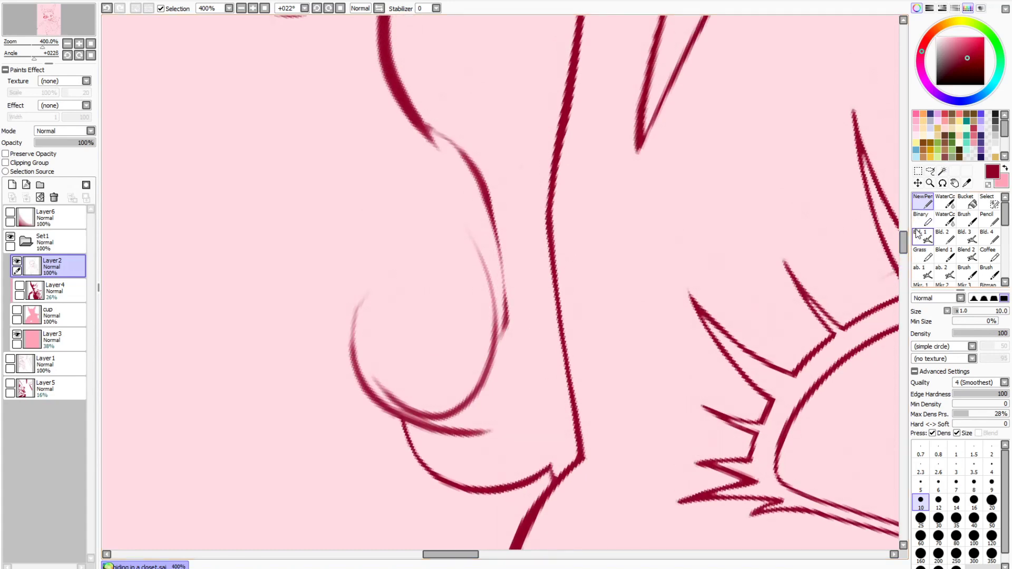
Thin the cheek contour from the pointed cheek corner down to the first small spike
scroll(548, 262, "down", 3)
left_click_drag(903, 253, 903, 260)
mouse_move(539, 228)
left_mouse_down()
mouse_move(486, 403)
mouse_move(504, 294)
mouse_move(489, 393)
left_mouse_up()
left_click(988, 184)
mouse_move(505, 259)
left_mouse_down()
mouse_move(537, 180)
mouse_move(601, 100)
left_mouse_up()
scroll(579, 161, "up", 1)
left_click_drag(579, 161, 514, 254)
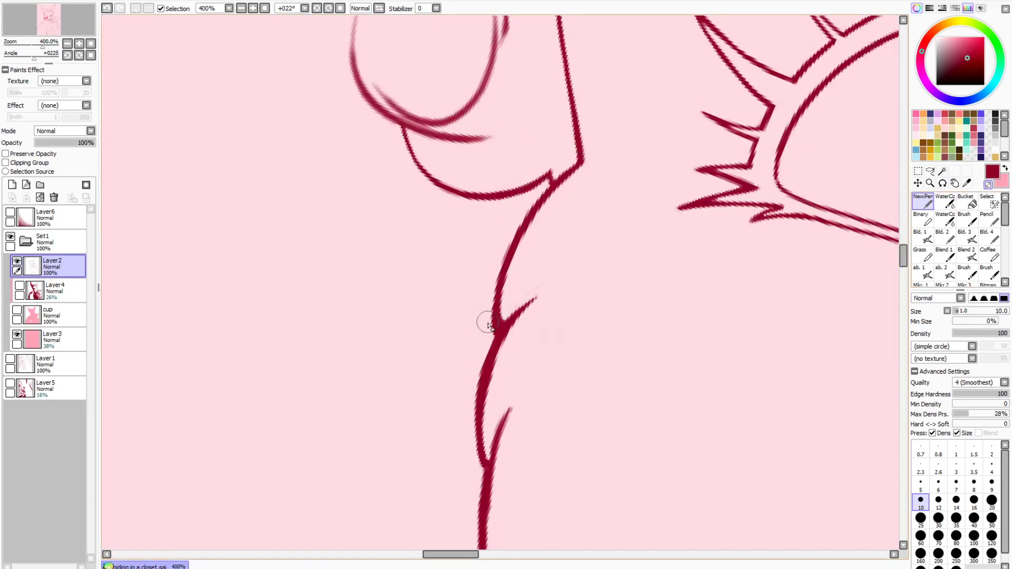
Even out the line weight of the jaw contour just below where the shoulder-side line meets it
scroll(501, 290, "down", 4)
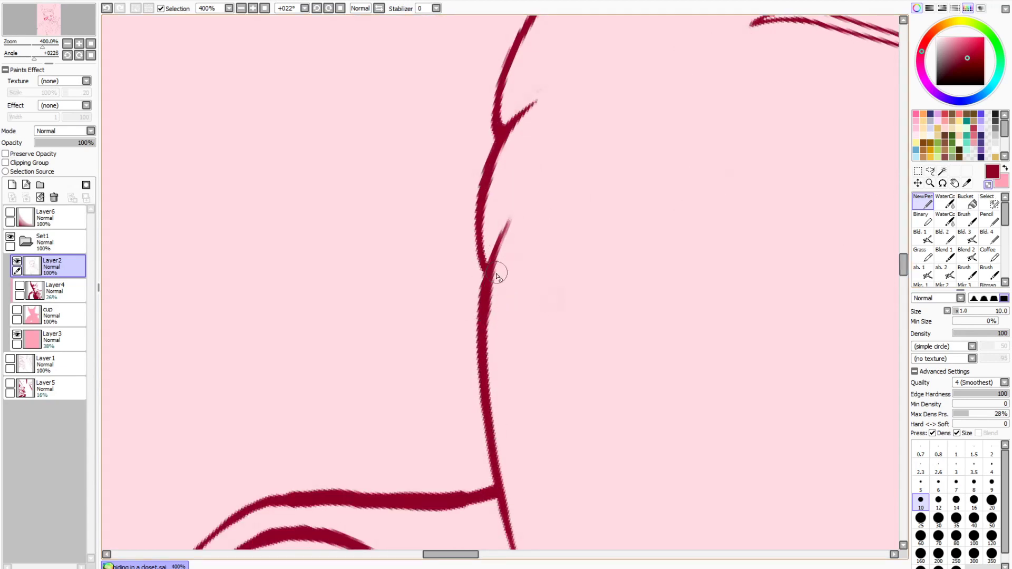
scroll(482, 362, "down", 2)
scroll(527, 342, "down", 4)
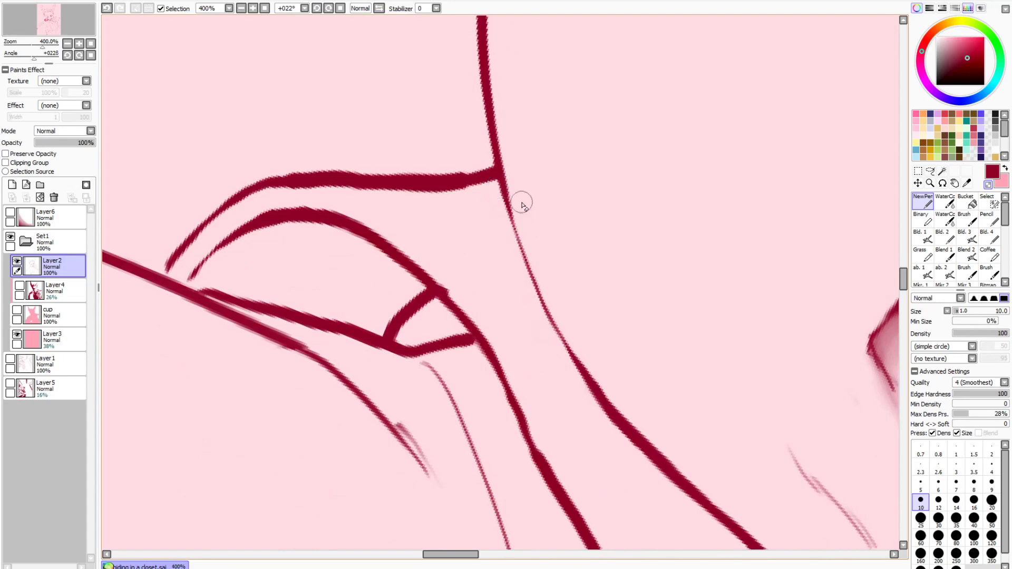
left_click_drag(498, 170, 580, 369)
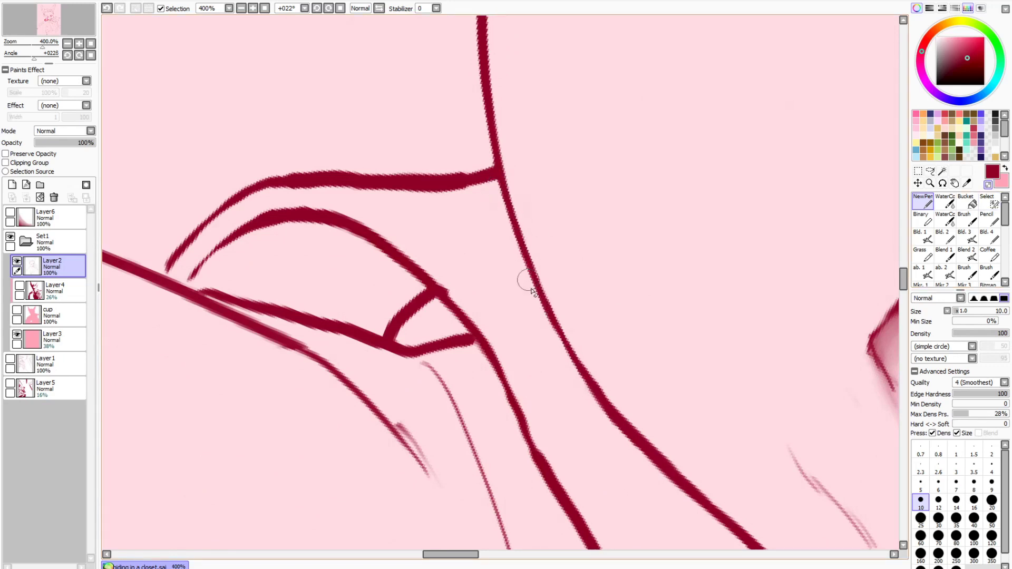
Examine the face contour from the jaw up to the cheek, both zoomed out and close up
key("Page_Down")
key("Page_Down")
key("Page_Down")
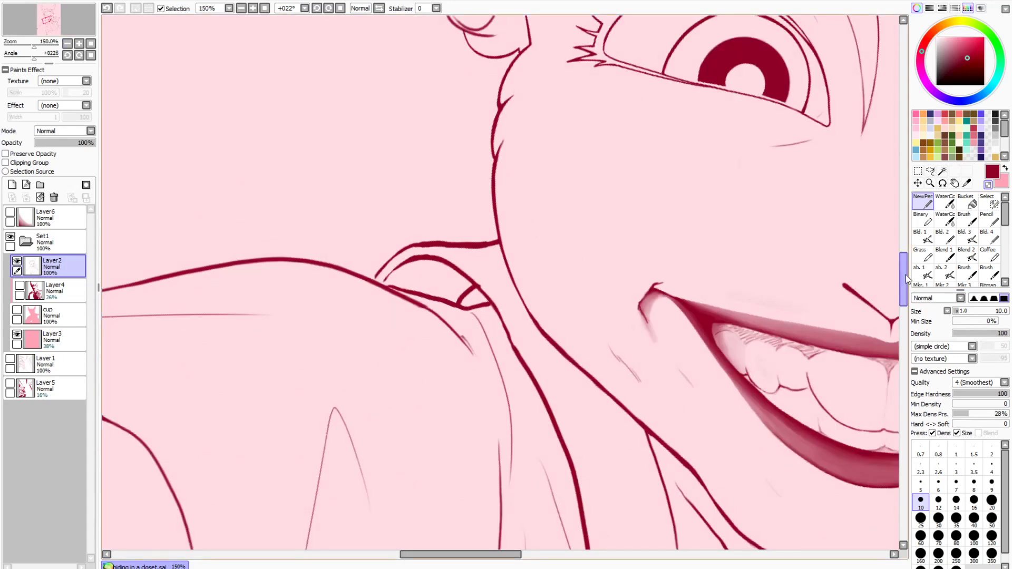
left_click_drag(906, 269, 907, 255)
key("Page_Up")
key("Page_Up")
key("Page_Up")
key("Page_Up")
key("Page_Up")
left_click_drag(486, 195, 525, 126)
key("Page_Down")
key("Page_Down")
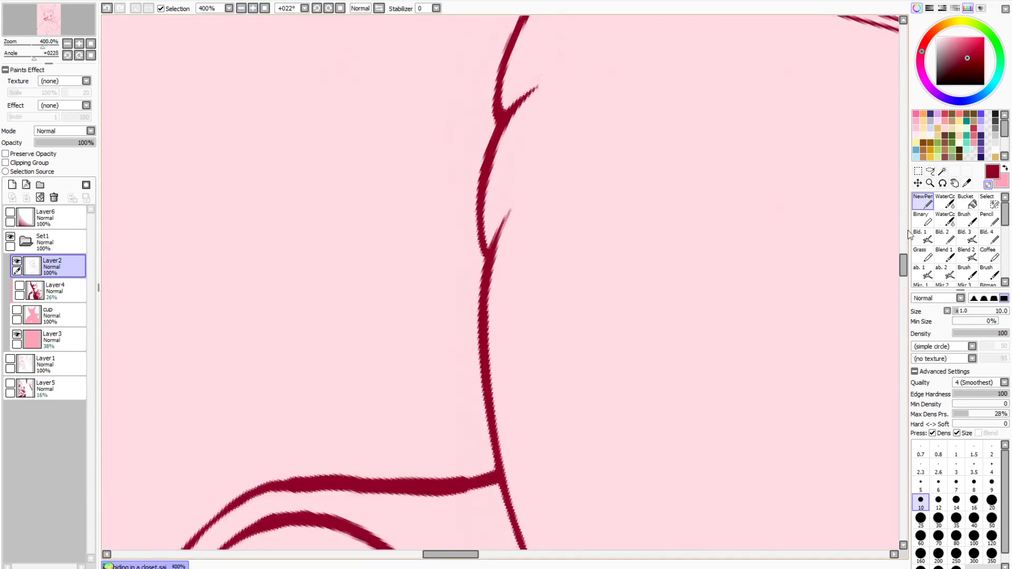
Erase the overlapping strokes around the rounded shape beside the face and thin the contour line above it
left_click_drag(903, 266, 905, 247)
key("ctrl+z")
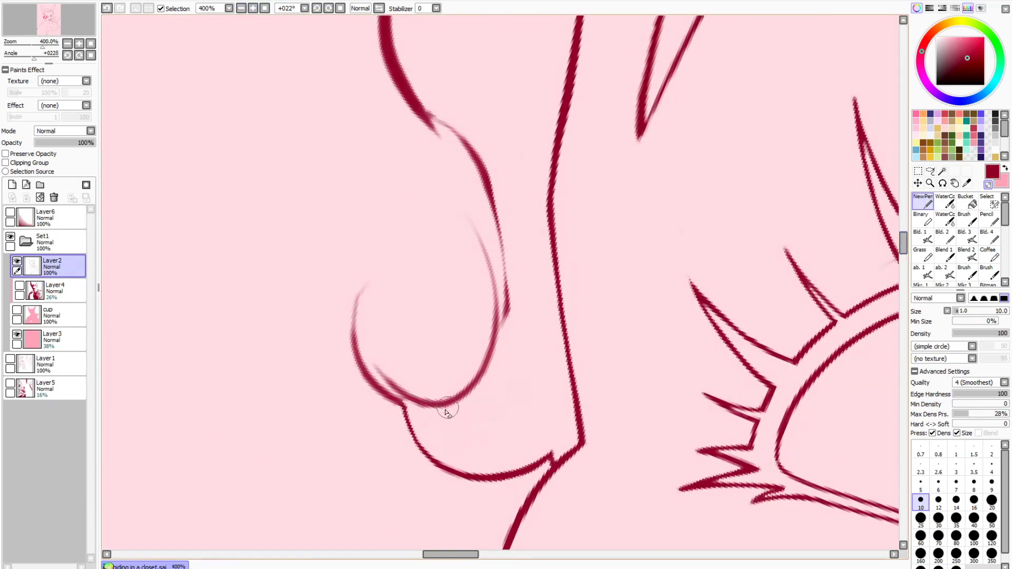
mouse_move(422, 404)
left_mouse_down()
mouse_move(358, 295)
mouse_move(369, 361)
left_mouse_up()
left_click_drag(905, 252, 905, 240)
mouse_move(414, 201)
left_mouse_down()
mouse_move(395, 299)
mouse_move(444, 427)
left_mouse_up()
left_click_drag(904, 242, 904, 249)
Clean up the curved line above the rounded shape and the short lines hanging from the thick band
scroll(655, 332, "down", 3)
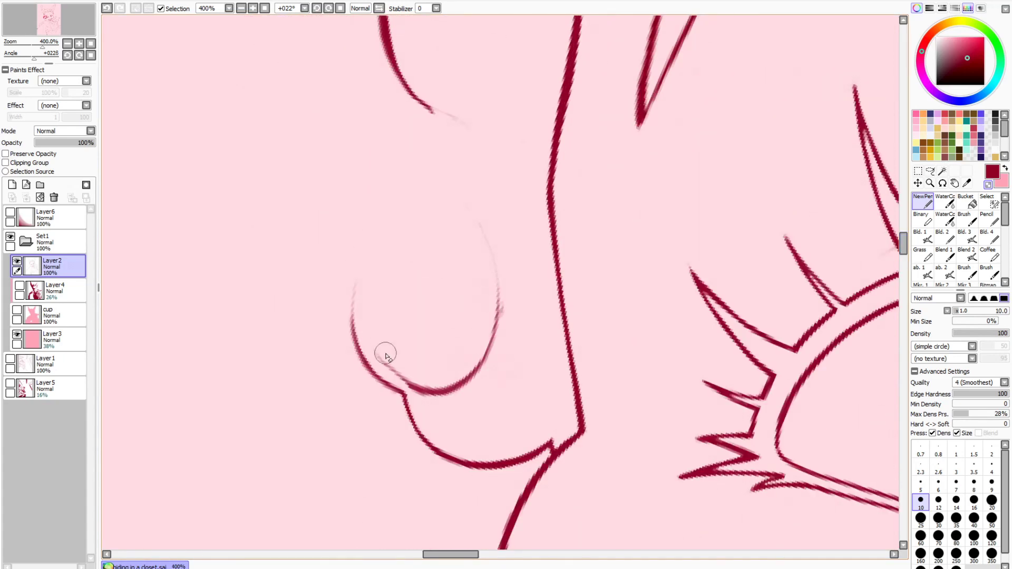
scroll(585, 388, "up", 6)
mouse_move(404, 189)
left_mouse_down()
mouse_move(384, 224)
mouse_move(413, 180)
mouse_move(260, 290)
left_mouse_up()
left_click_drag(353, 272, 243, 289)
left_click(902, 196)
key("ctrl+z")
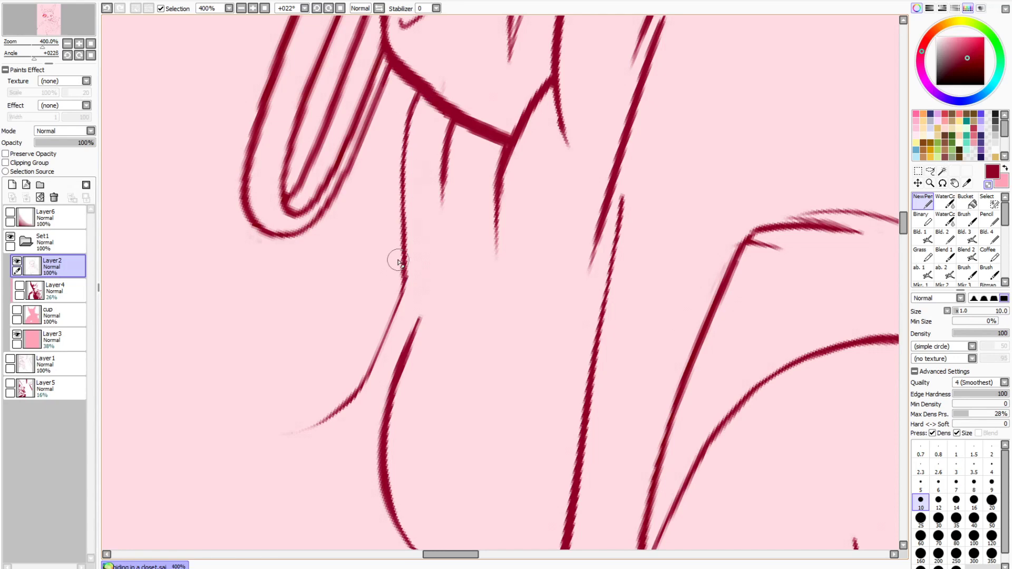
left_click_drag(453, 203, 453, 137)
mouse_move(503, 256)
left_mouse_down()
mouse_move(553, 92)
mouse_move(509, 136)
mouse_move(494, 271)
left_mouse_up()
Draw a thin tapered line branching down from the side contour of the face beside the eyebrow
key("minus")
left_click_drag(903, 229, 903, 239)
left_click_drag(599, 114, 520, 374)
left_click_drag(903, 226, 902, 220)
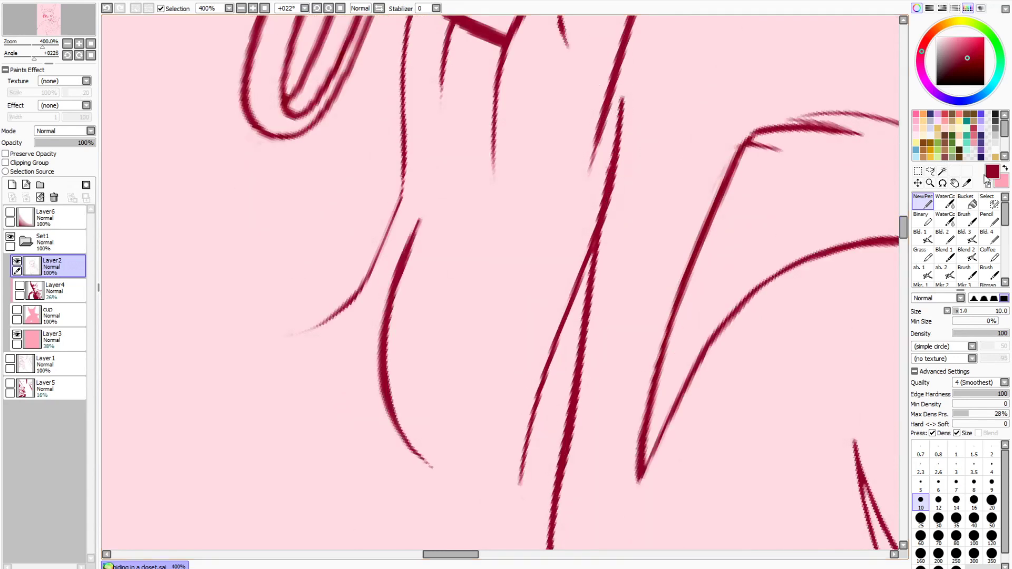
Redraw the curved line beside the side contour and extend it down to the rounded lobe with a cleaner, tapered stroke
scroll(844, 150, "down", 3)
left_click_drag(387, 226, 444, 403)
key("minus")
mouse_move(428, 124)
left_mouse_down()
mouse_move(396, 244)
mouse_move(455, 401)
left_mouse_up()
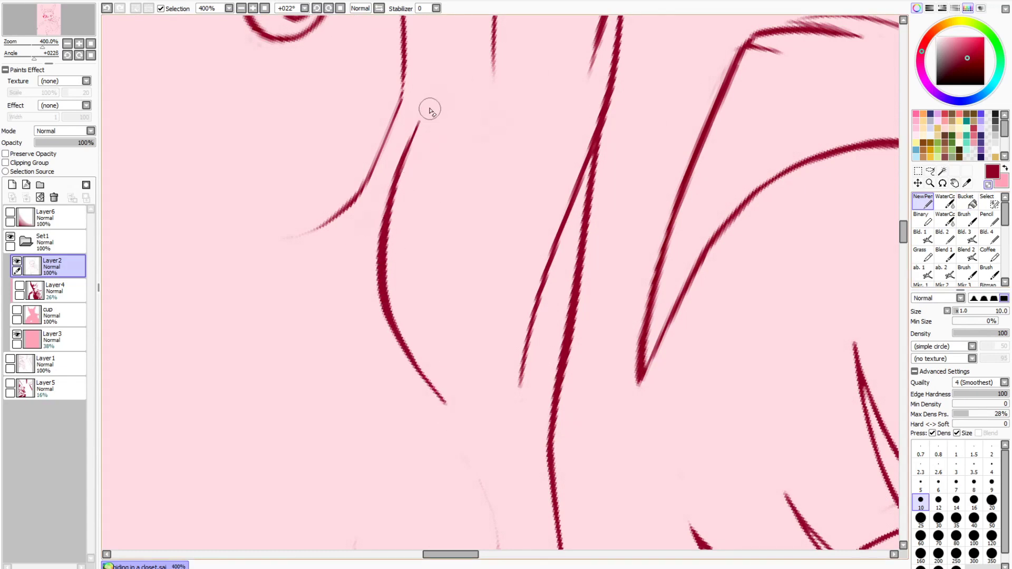
scroll(407, 238, "down", 3)
scroll(893, 291, "down", 5)
mouse_move(432, 158)
left_mouse_down()
mouse_move(499, 274)
mouse_move(493, 363)
left_mouse_up()
scroll(811, 266, "down", 4)
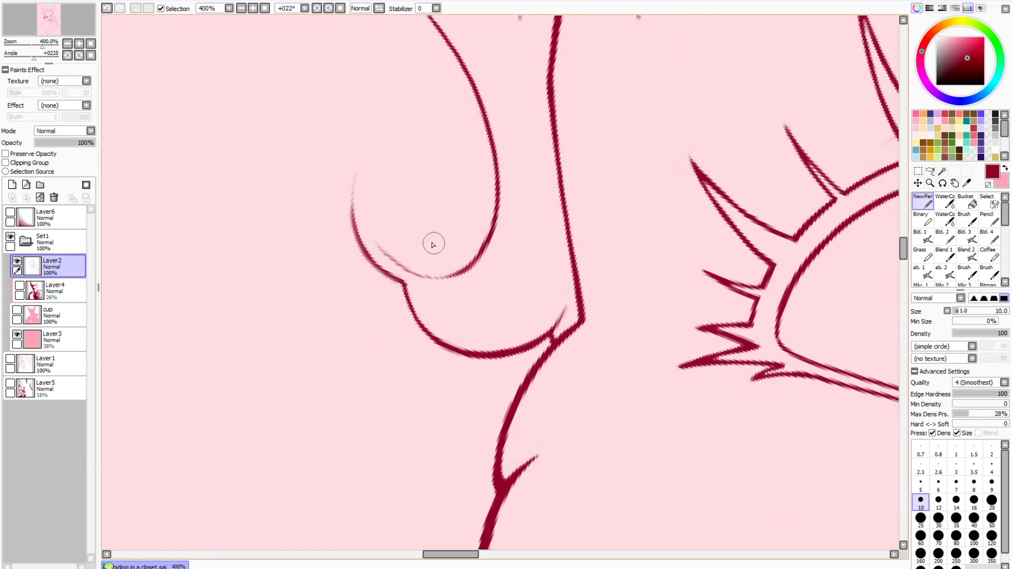
key("ctrl+z")
key("ctrl+z")
left_click(991, 173)
key("Page_Up")
key("Page_Up")
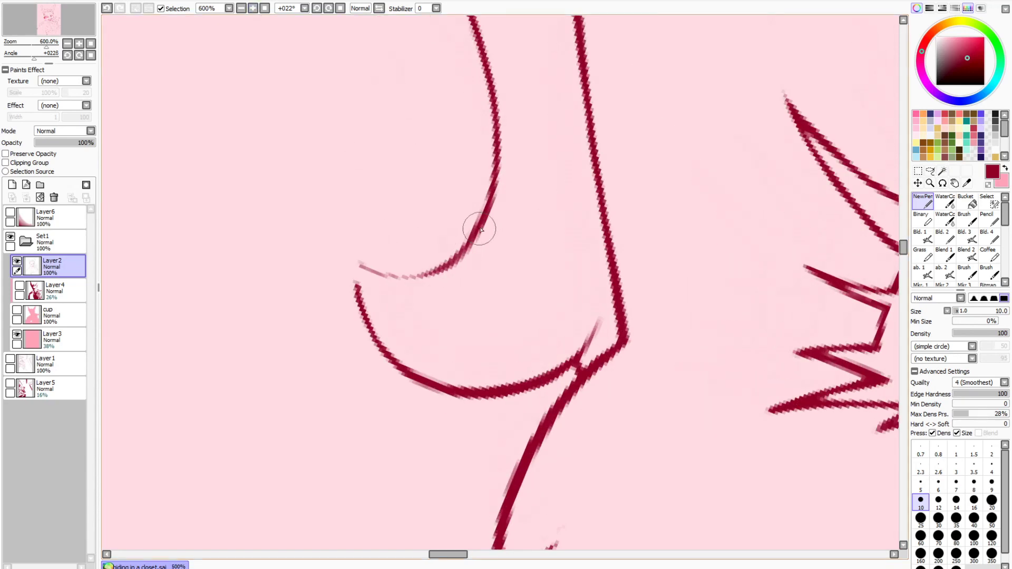
left_click_drag(477, 232, 334, 168)
key("ctrl+z")
mouse_move(283, 121)
left_mouse_down()
mouse_move(357, 284)
mouse_move(285, 223)
mouse_move(280, 157)
mouse_move(285, 244)
left_mouse_up()
key("ctrl+z")
key("ctrl+z")
Extend the lobe's inner curve around to meet the tip of the outer curve and thin the join between them
left_click(988, 185)
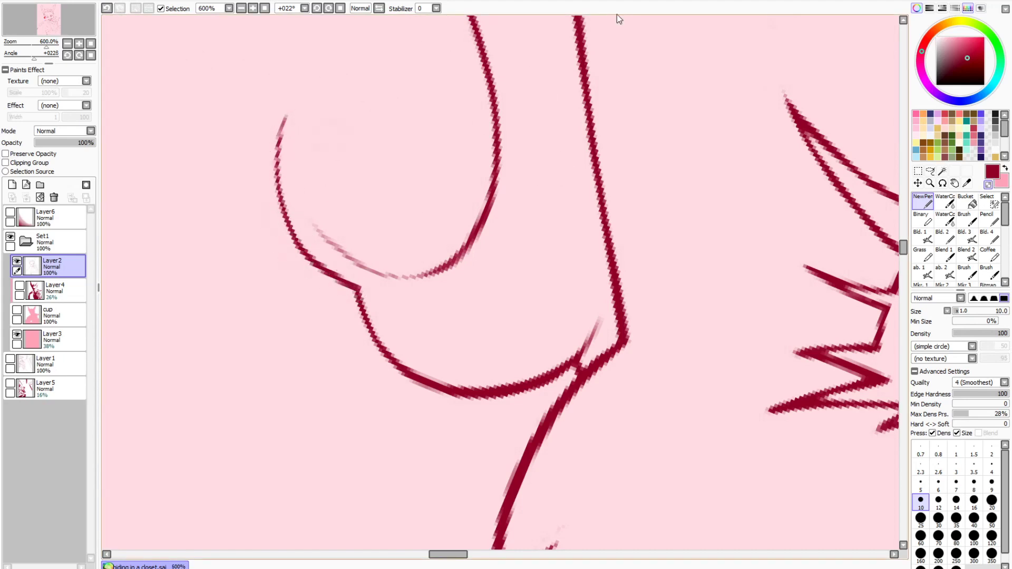
left_click_drag(499, 165, 294, 96)
left_click_drag(287, 231, 280, 109)
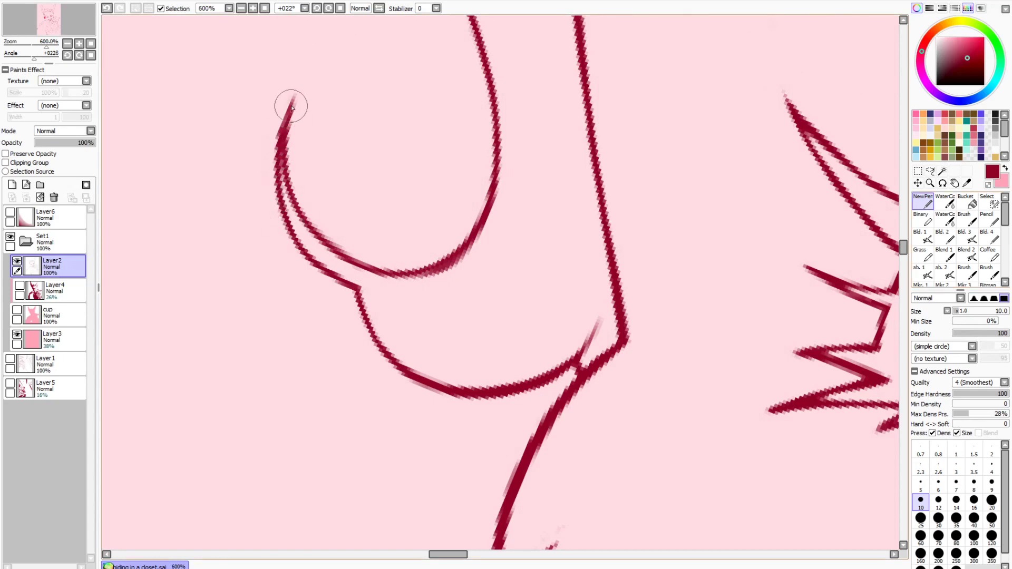
key("ctrl+z")
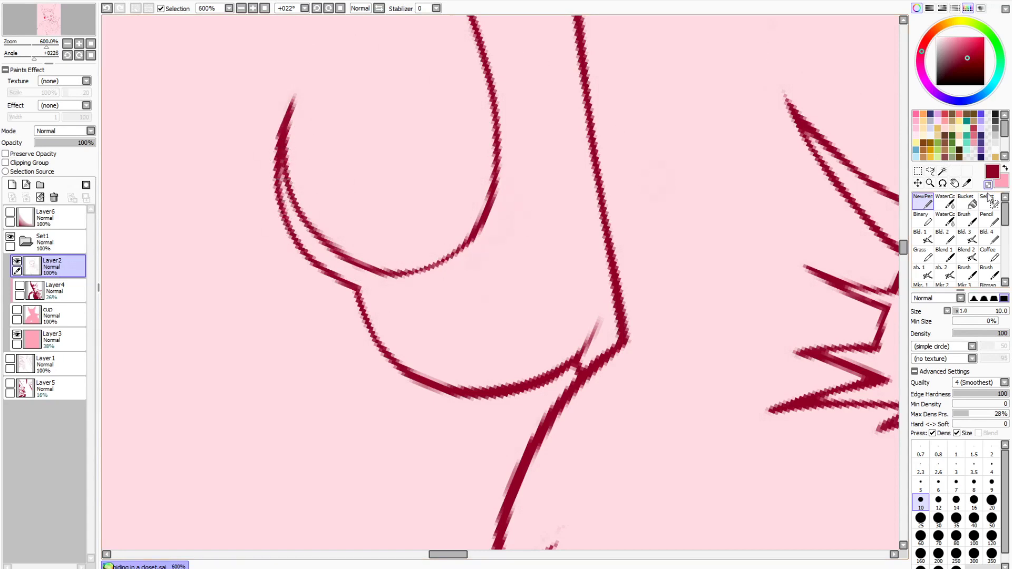
left_click_drag(358, 290, 400, 299)
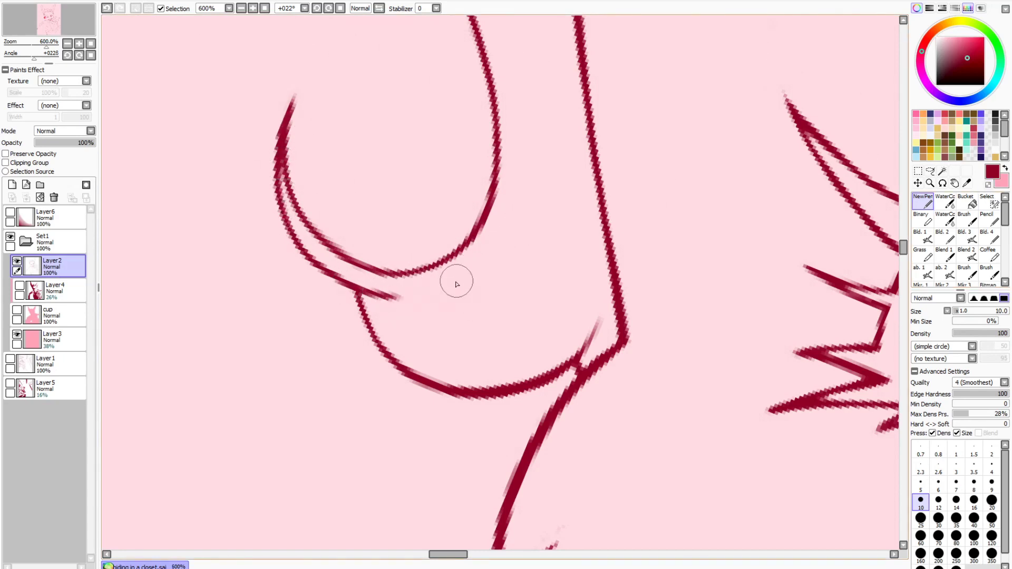
key("ctrl+z")
key("ctrl+z")
Thicken the side contour beneath the thick band and draw a tapered stroke from the lower curve's tip across its end
left_click(67, 44)
mouse_move(902, 257)
left_mouse_down()
mouse_move(899, 296)
mouse_move(890, 231)
mouse_move(903, 224)
left_mouse_up()
left_click(253, 8)
left_click(252, 8)
left_click(987, 185)
mouse_move(419, 87)
left_mouse_down()
mouse_move(406, 135)
mouse_move(402, 282)
left_mouse_up()
left_click(987, 185)
left_click_drag(300, 417, 403, 282)
key("minus")
mouse_move(299, 386)
left_mouse_down()
mouse_move(403, 70)
mouse_move(428, 253)
mouse_move(407, 332)
left_mouse_up()
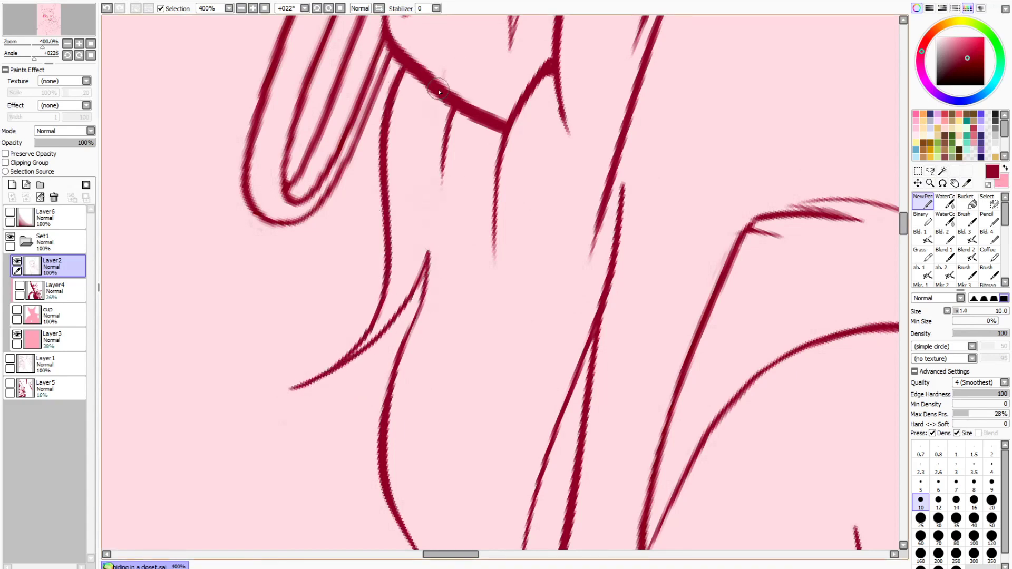
Clean up and redraw the short tapered line hanging from the thick band
left_click_drag(438, 93, 427, 187)
left_click(987, 184)
left_click_drag(452, 111, 442, 182)
Thin and smooth the two outlines of the eyebrow beside the side contour down to their pointed lower end
left_click_drag(903, 230, 904, 233)
left_click_drag(459, 554, 479, 554)
left_click(987, 184)
left_click_drag(903, 228, 903, 230)
left_click_drag(605, 192, 374, 414)
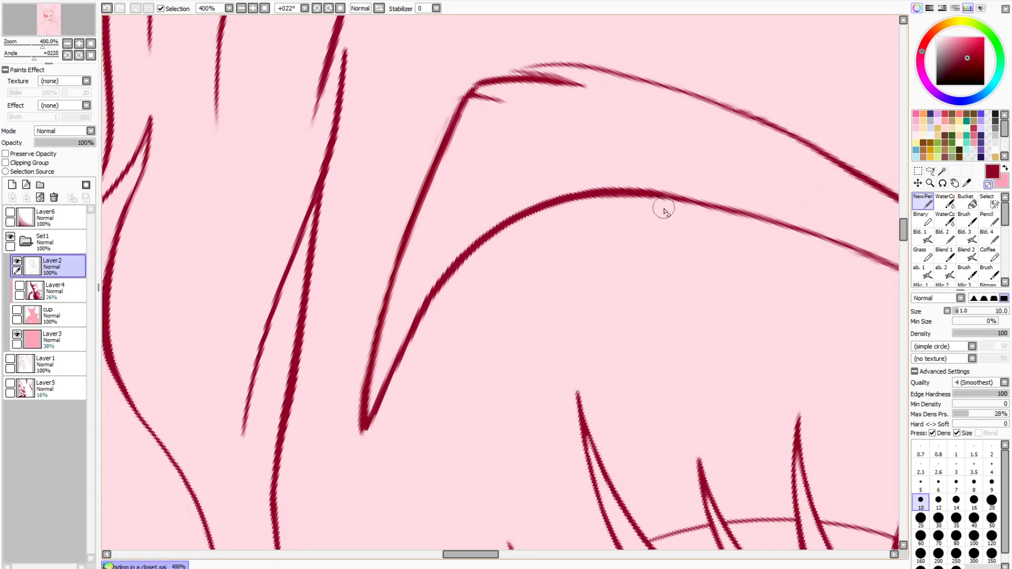
left_click_drag(665, 211, 413, 353)
mouse_move(520, 210)
left_mouse_down()
mouse_move(436, 287)
mouse_move(361, 429)
left_mouse_up()
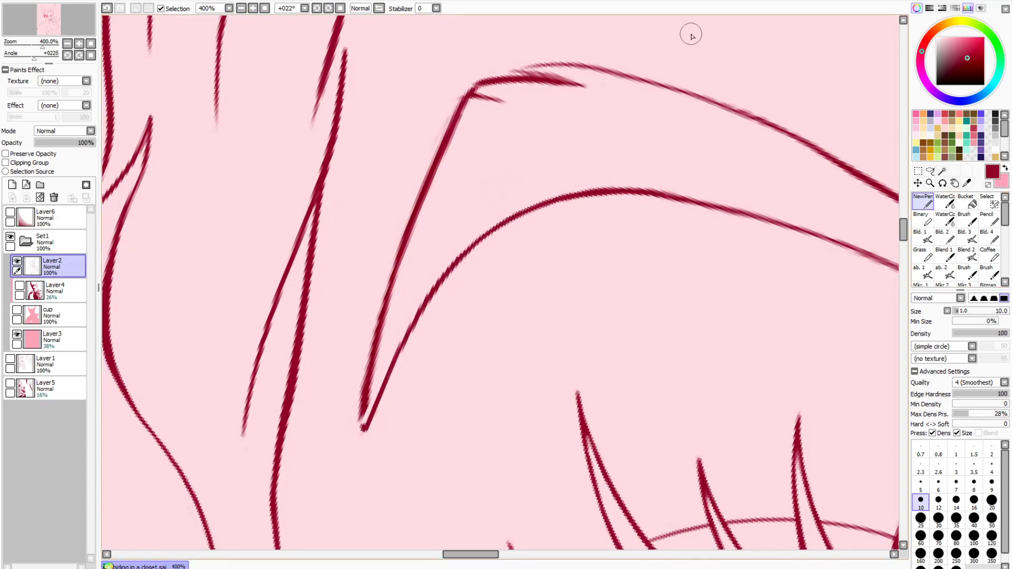
left_click_drag(460, 120, 361, 428)
Handwrite the note "HOLY-MY BLOOD SUGARS LOW I FORGOT to EAT" on a new layer beside the face
scroll(434, 102, "down", 7)
left_click(91, 55)
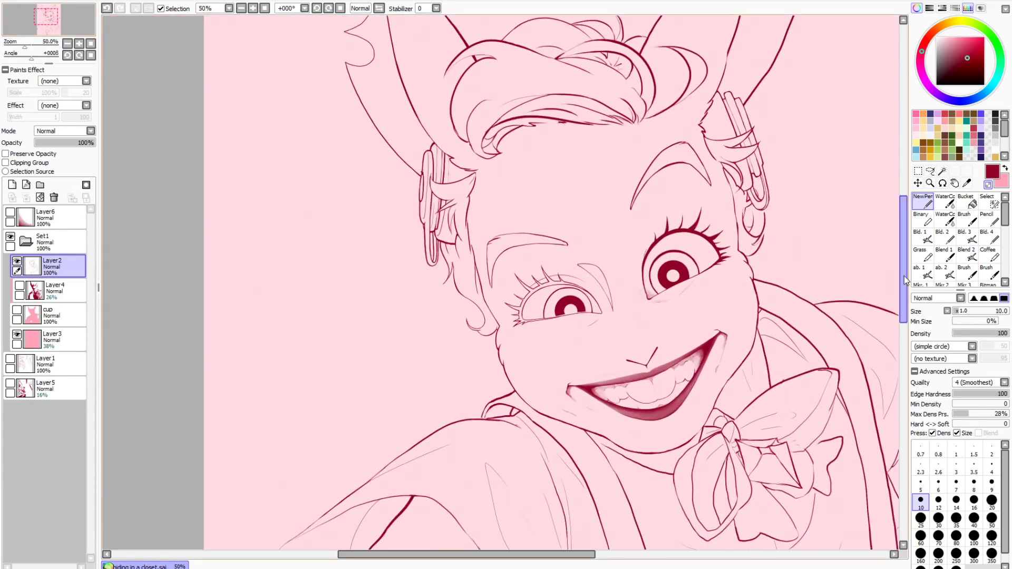
left_click_drag(46, 16, 46, 19)
left_click(12, 184)
left_click_drag(263, 223, 263, 253)
left_click_drag(264, 242, 270, 241)
left_click_drag(270, 228, 271, 247)
left_click_drag(275, 237, 276, 237)
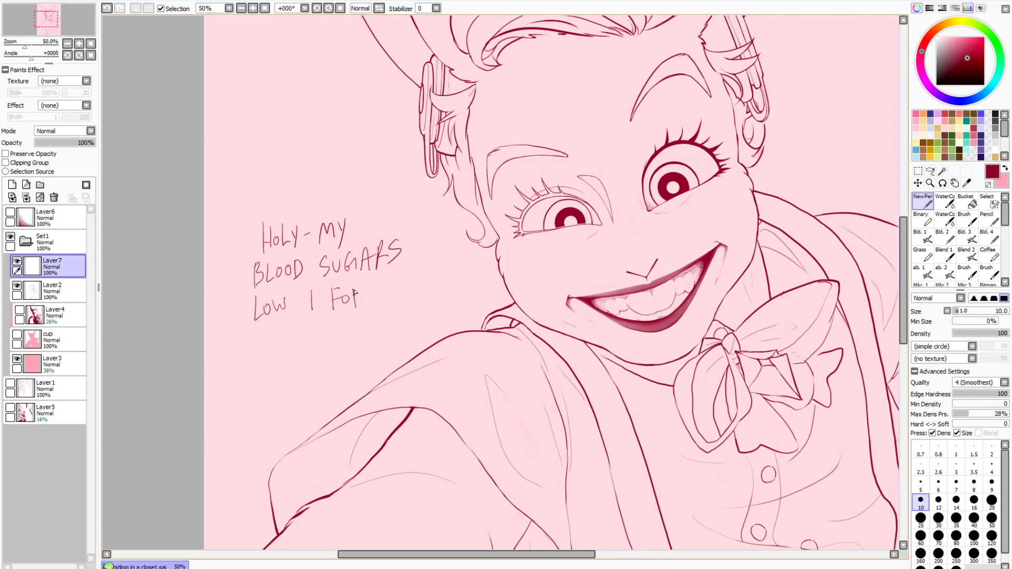
left_click_drag(364, 315, 365, 343)
left_click_drag(356, 329, 373, 327)
Doodle a small bunny head beside the handwritten note and delete the note's layer
key("ctrl+plus")
left_click_drag(383, 238, 402, 224)
left_click_drag(406, 223, 424, 155)
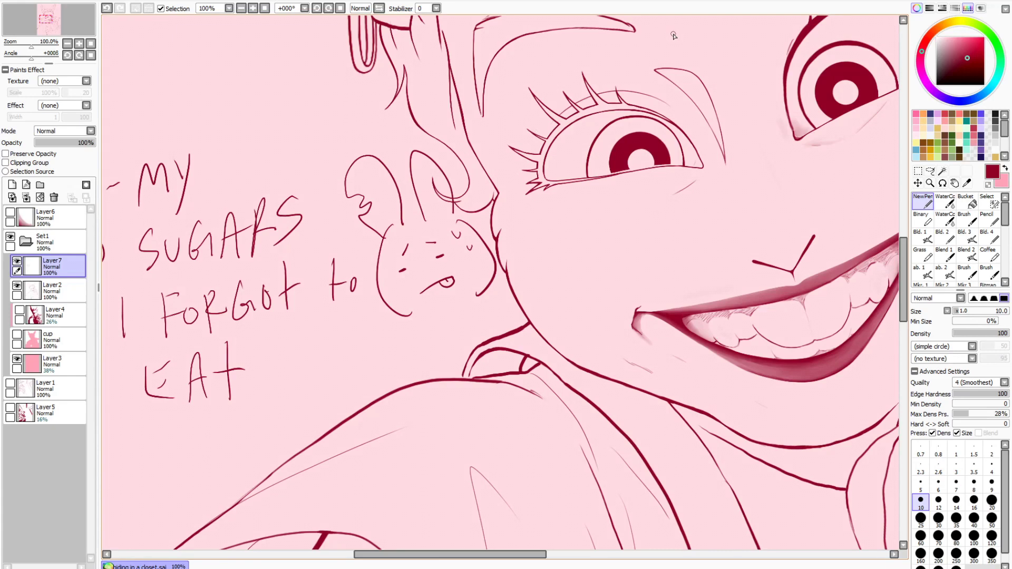
key("ctrl+minus")
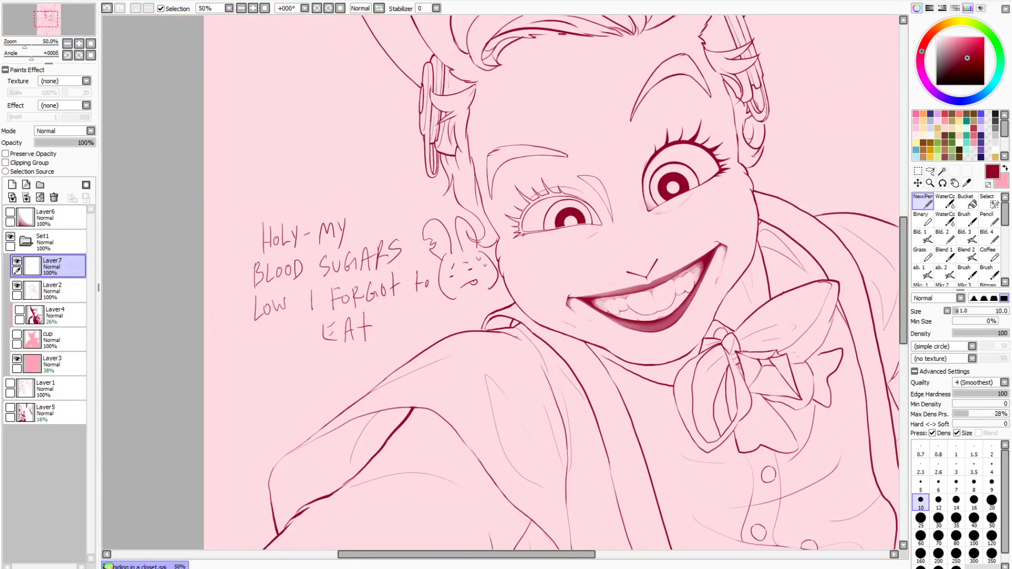
left_click(54, 197)
Lasso the smudged shading under the wide-open eye, delete it and clear the selection
scroll(697, 169, "up", 3)
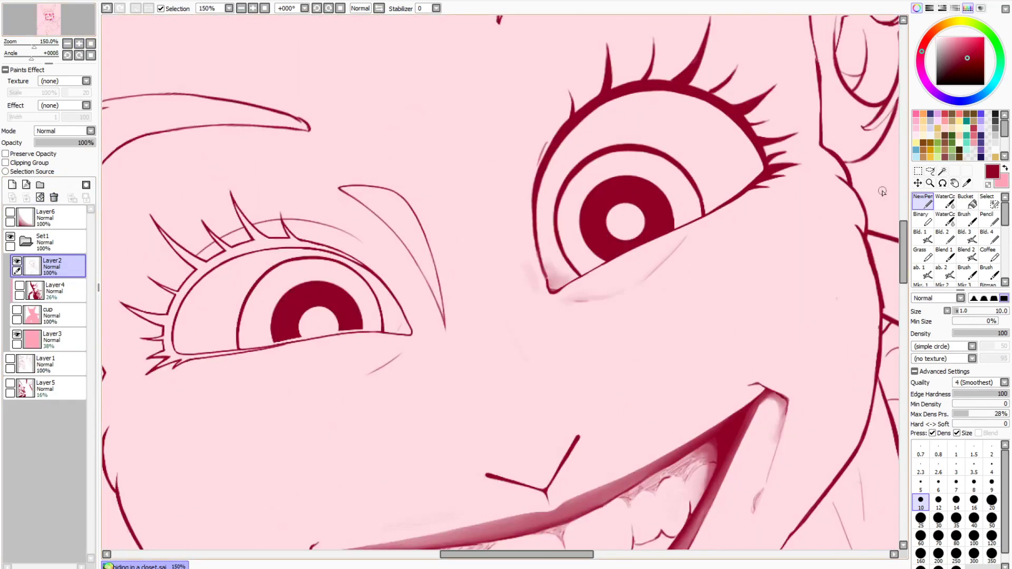
left_click_drag(694, 229, 693, 296)
key("l")
mouse_move(555, 362)
left_mouse_down()
mouse_move(630, 411)
mouse_move(702, 296)
left_mouse_up()
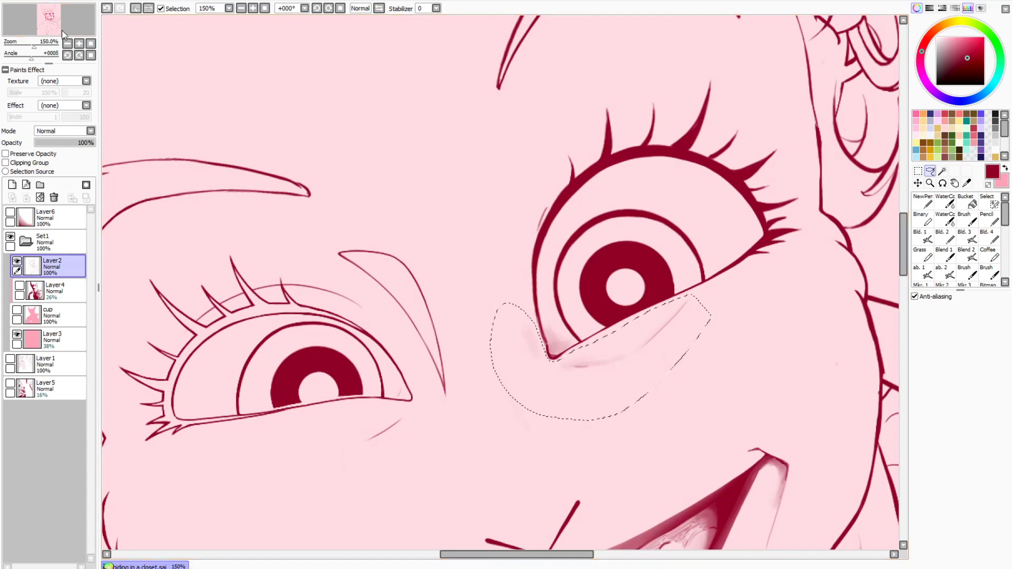
key("Delete")
key("ctrl+d")
Erase the shading inside the wide-open eye's inner corner and, at brush size 25, the stray line outside its outline
left_click(922, 203)
left_click_drag(564, 554, 574, 559)
left_click(256, 8)
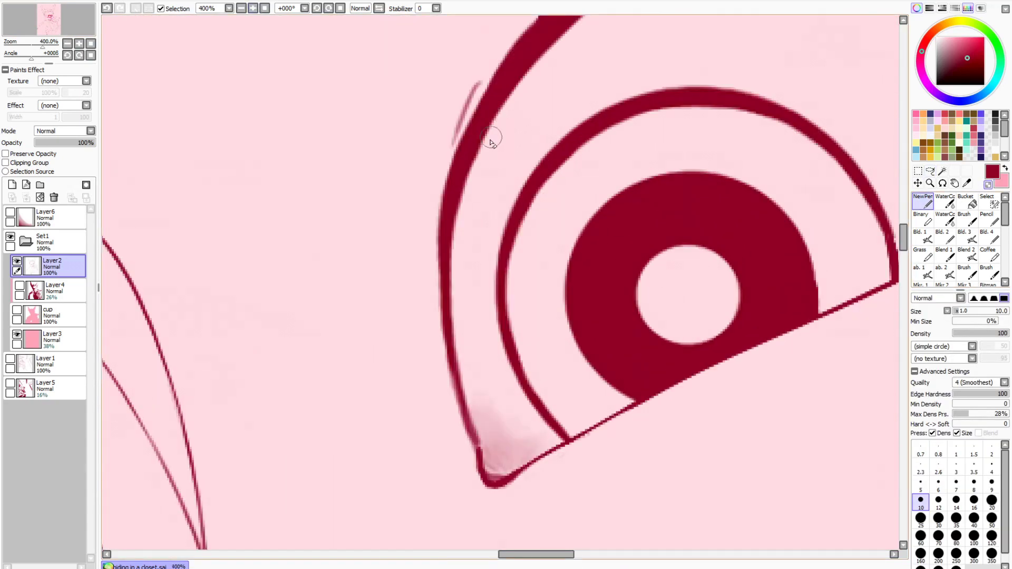
mouse_move(478, 406)
left_mouse_down()
mouse_move(488, 465)
mouse_move(520, 441)
left_mouse_up()
left_click(920, 520)
left_click_drag(467, 106, 437, 195)
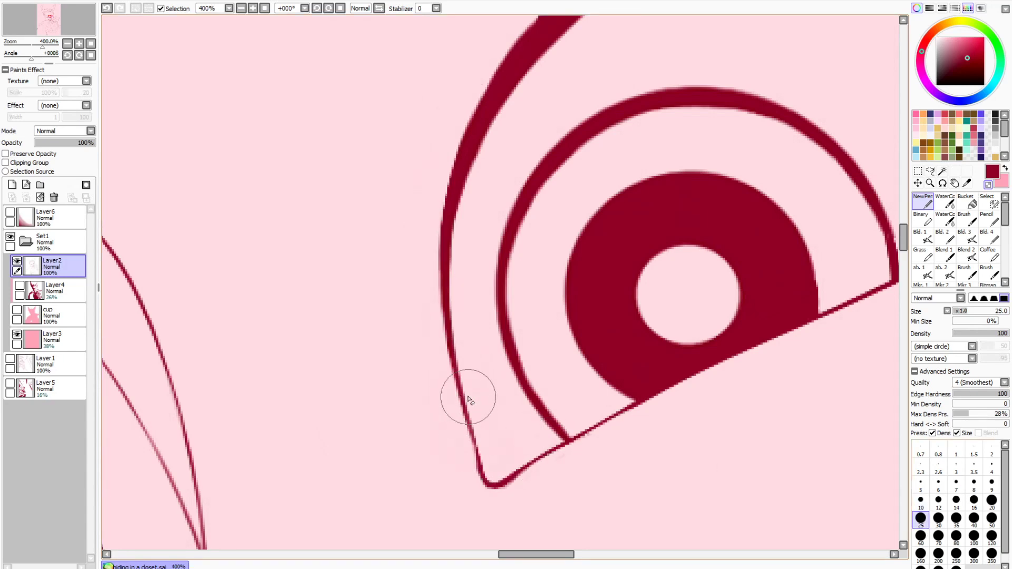
Trim the iris ring's end and erase a thin gap between the dark iris and the lower lid, using brush size 16
left_click_drag(539, 554, 523, 564)
left_click_drag(721, 437, 710, 442)
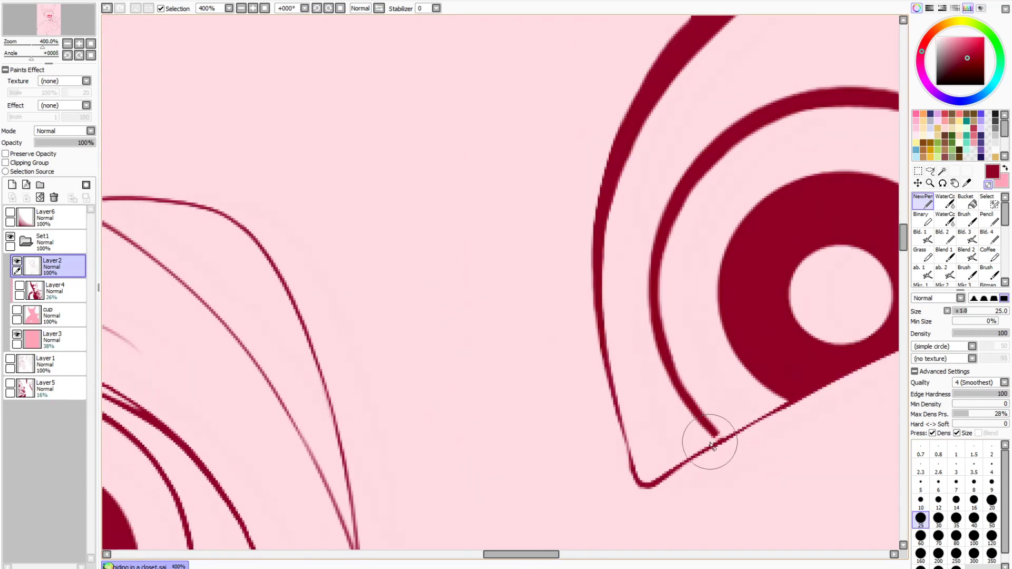
left_click_drag(522, 555, 543, 555)
left_click_drag(753, 310, 612, 372)
left_click(973, 503)
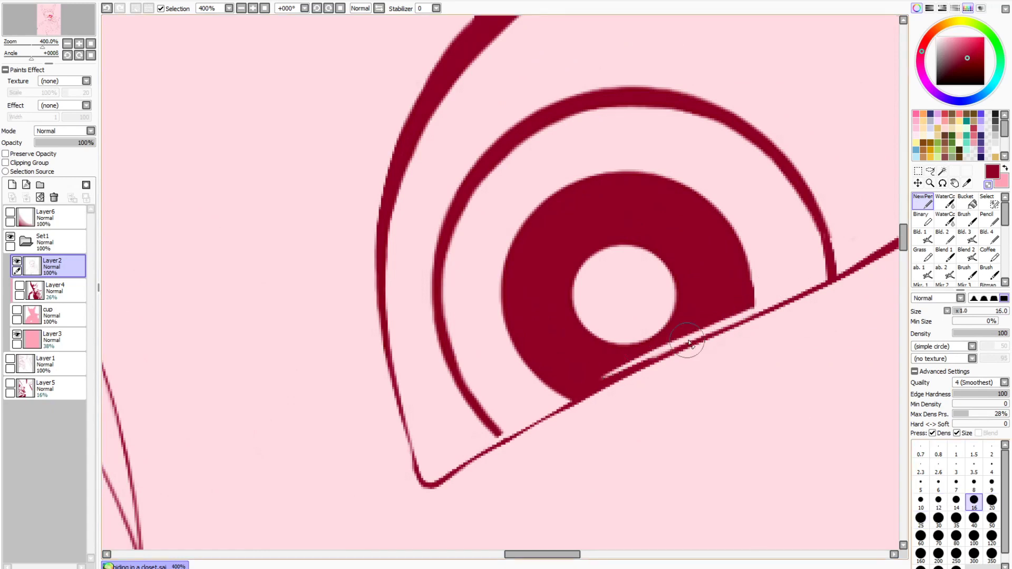
left_click_drag(679, 349, 575, 399)
Smooth the outer edge of the wide-open eye's outline from its inner side up to the first lash
left_click_drag(538, 554, 508, 562)
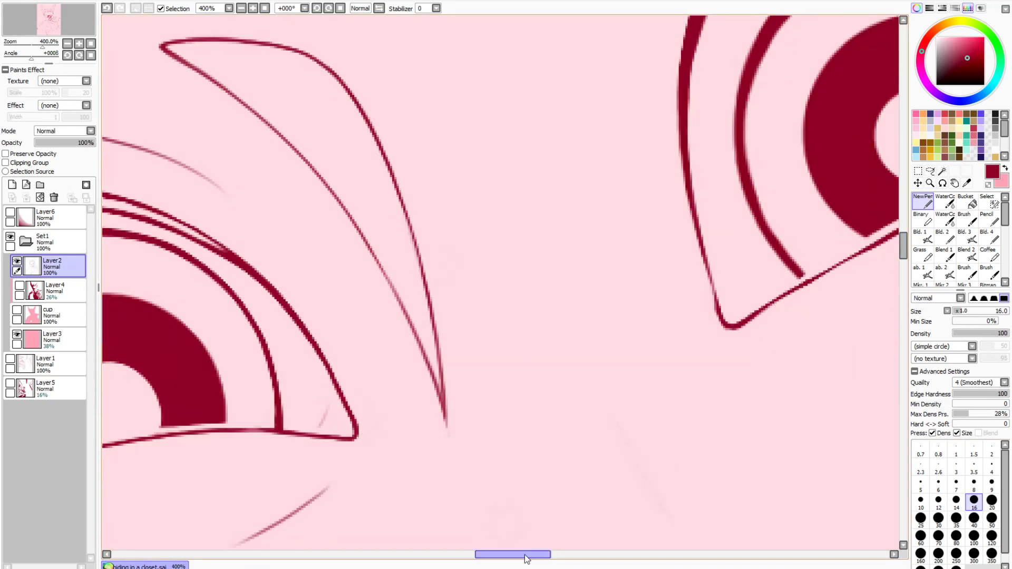
left_click_drag(511, 555, 544, 555)
left_click_drag(903, 254, 903, 253)
scroll(905, 257, "up", 3)
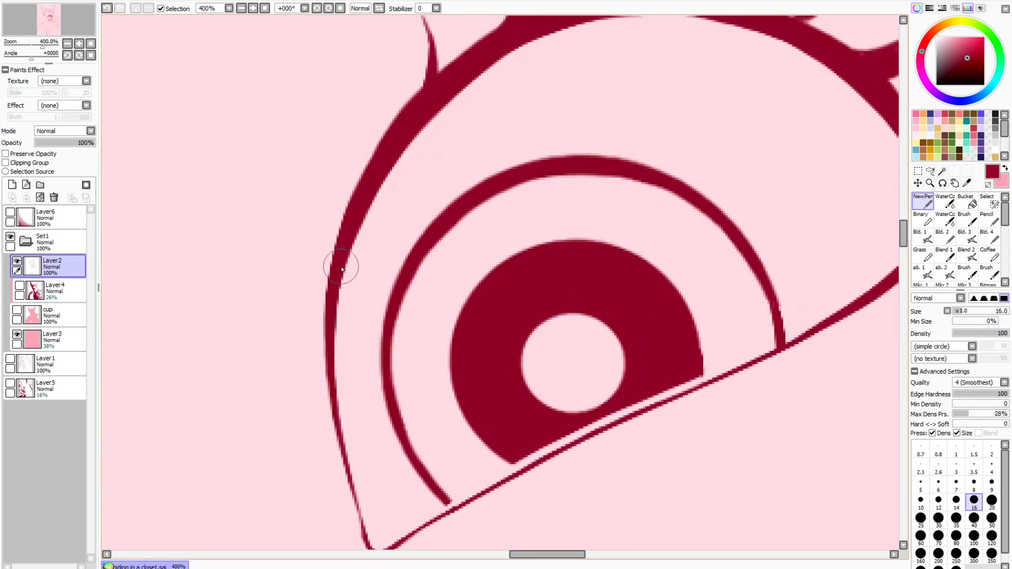
left_click_drag(338, 252, 431, 95)
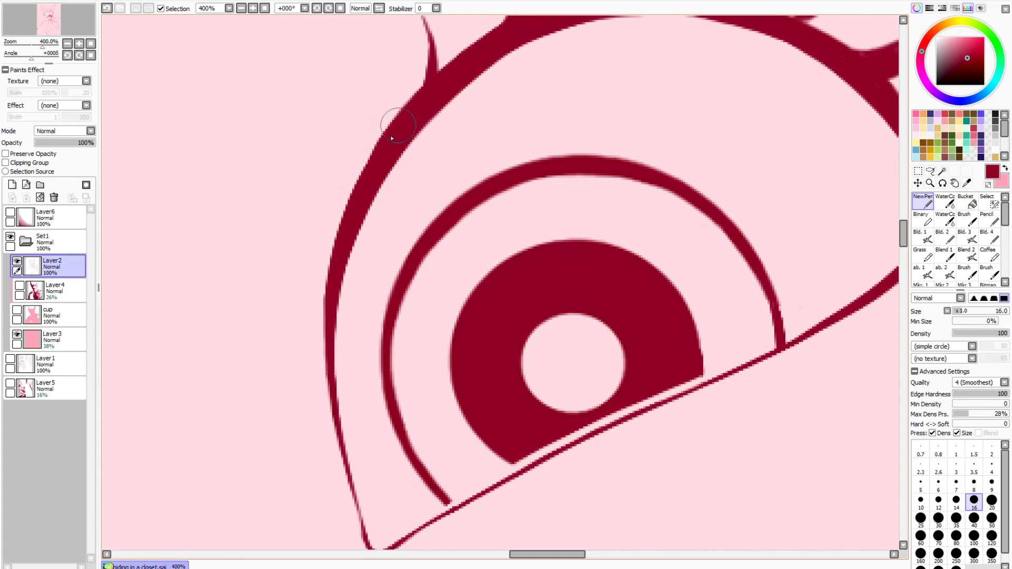
Reshape the tallest upper lash of the wide-open eye into a smooth, pointed curve
left_click_drag(547, 555, 582, 554)
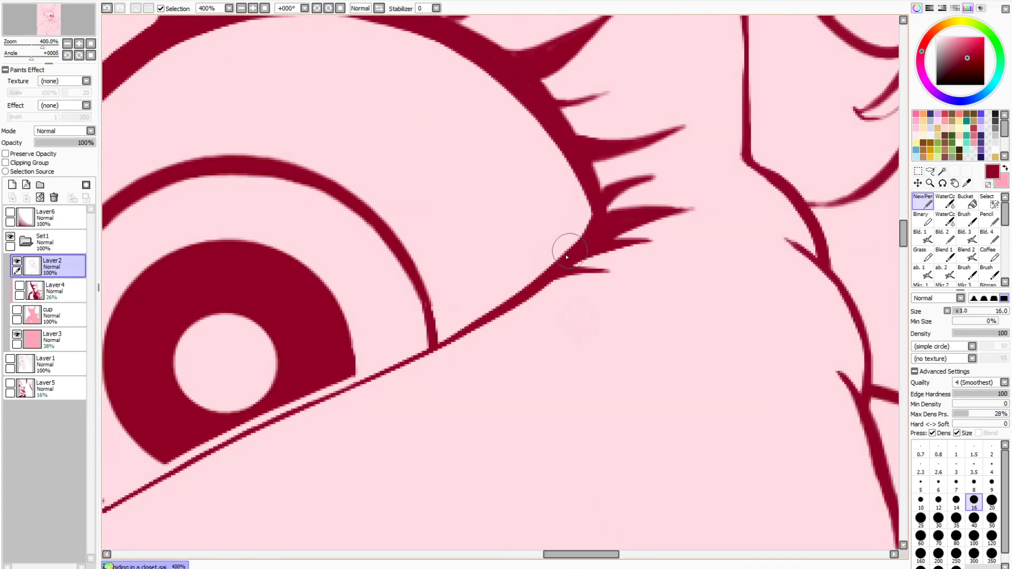
left_click_drag(905, 244, 906, 229)
left_click_drag(451, 106, 388, 233)
key("ctrl+z")
mouse_move(450, 109)
left_mouse_down()
mouse_move(349, 273)
mouse_move(430, 212)
left_mouse_up()
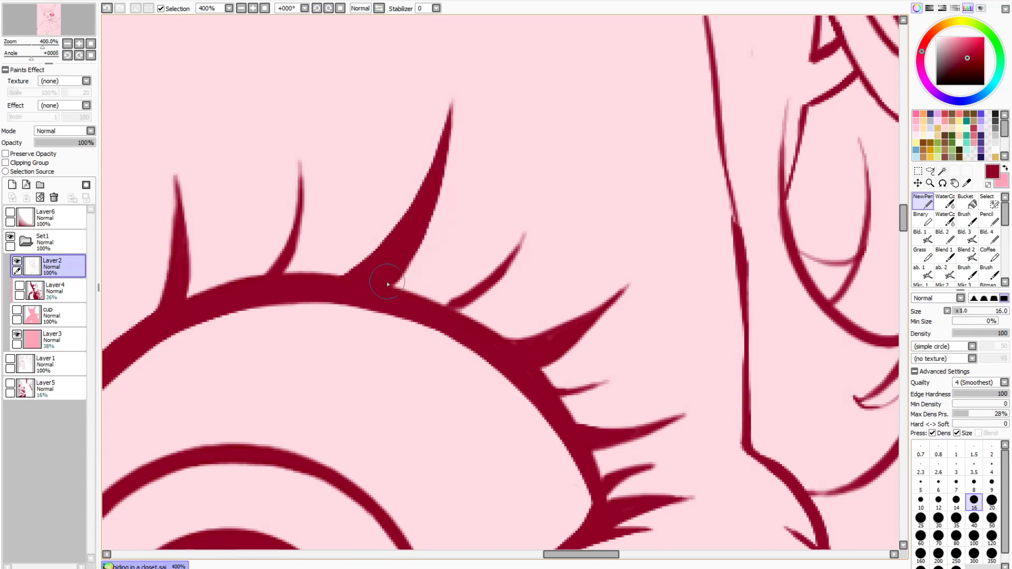
Sharpen the three lashes on the inner side of the upper lid and smooth the lid edge between them
left_click_drag(582, 555, 559, 554)
scroll(488, 280, "up", 1)
mouse_move(362, 119)
left_mouse_down()
mouse_move(364, 174)
mouse_move(333, 327)
left_mouse_up()
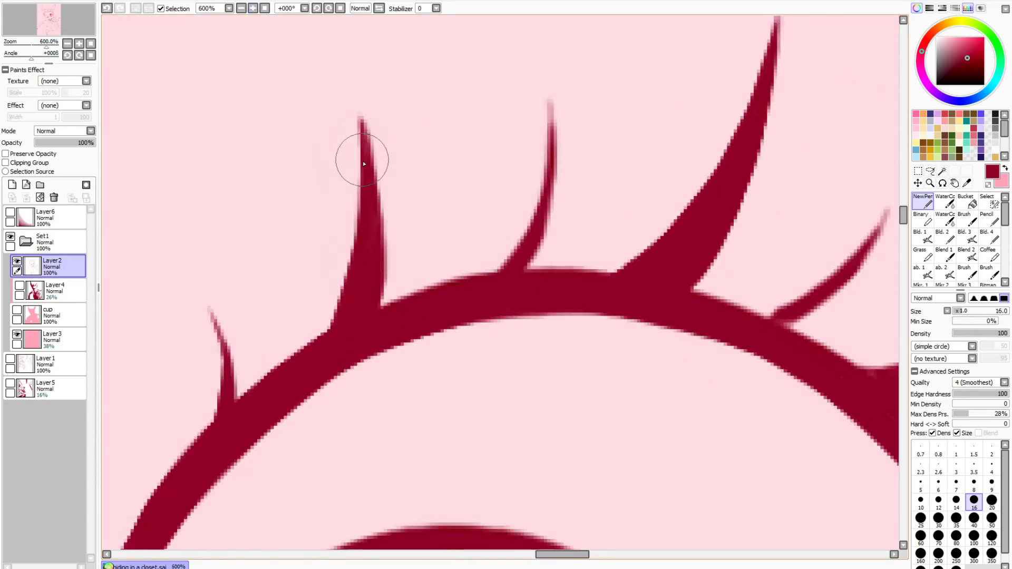
left_click_drag(360, 115, 372, 184)
left_click_drag(551, 104, 500, 275)
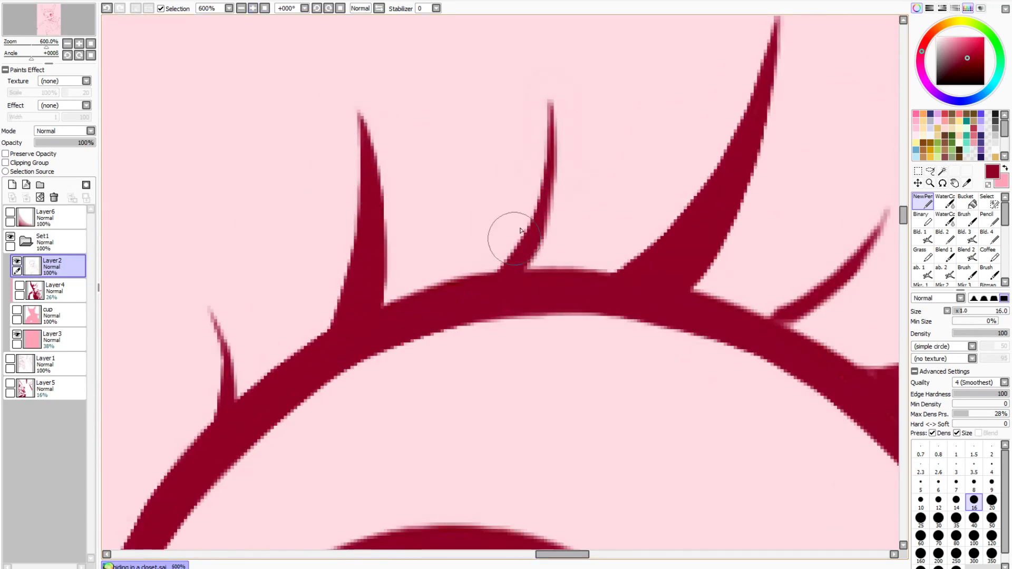
left_click_drag(549, 165, 532, 266)
mouse_move(622, 269)
left_mouse_down()
mouse_move(511, 276)
mouse_move(304, 345)
mouse_move(157, 501)
left_mouse_up()
mouse_move(210, 308)
left_mouse_down()
mouse_move(215, 414)
mouse_move(202, 438)
left_mouse_up()
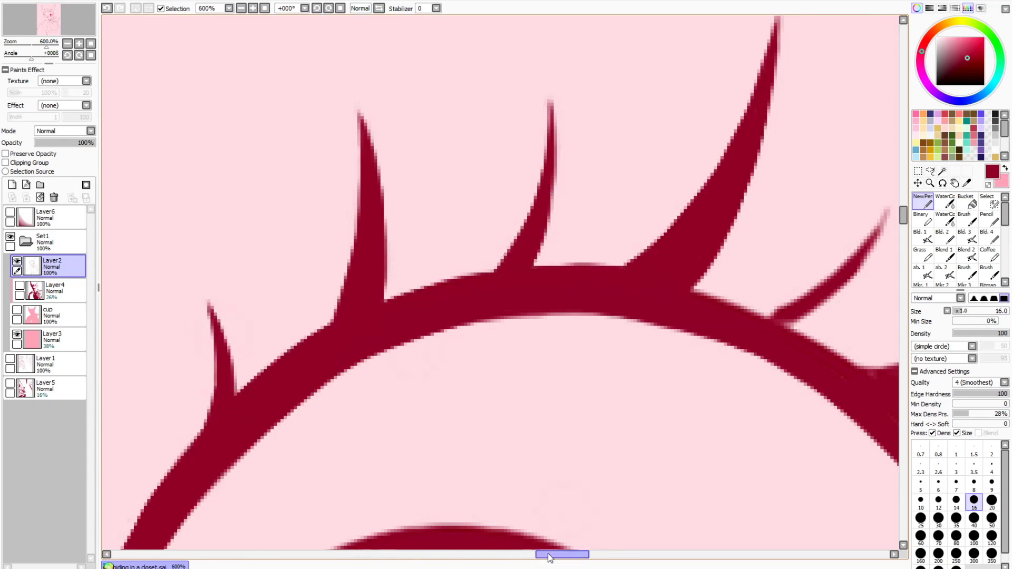
Thicken and sharpen the two lashes on the outer side of the tallest lash
left_click_drag(558, 553, 581, 554)
mouse_move(565, 209)
left_mouse_down()
mouse_move(474, 299)
mouse_move(442, 309)
left_mouse_up()
left_click_drag(563, 214, 472, 330)
left_click_drag(656, 337, 702, 311)
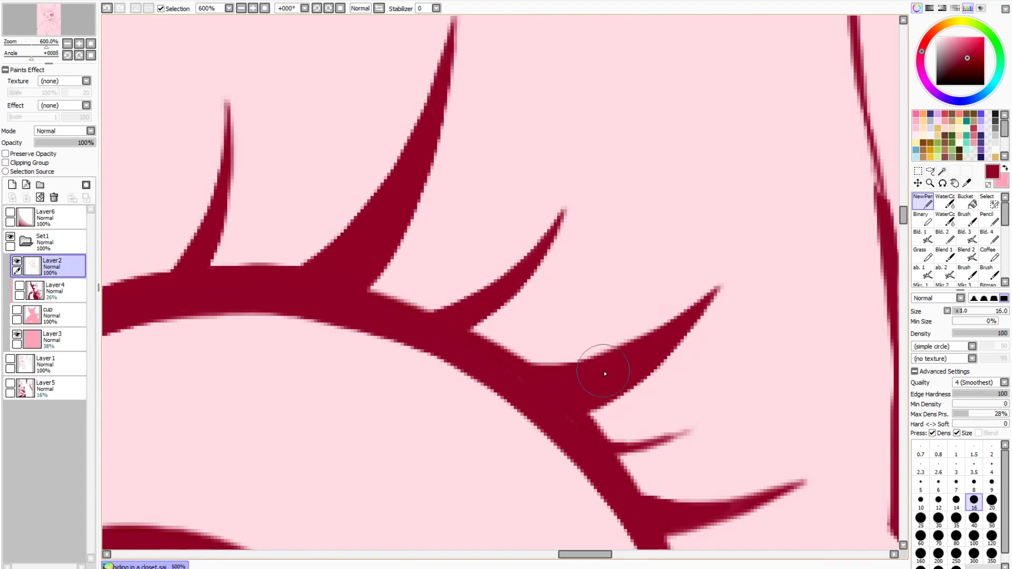
Refine the small lashes near the eye's outer corner and smooth the underside of the large lash above them
scroll(659, 398, "down", 2)
left_click_drag(745, 396, 804, 383)
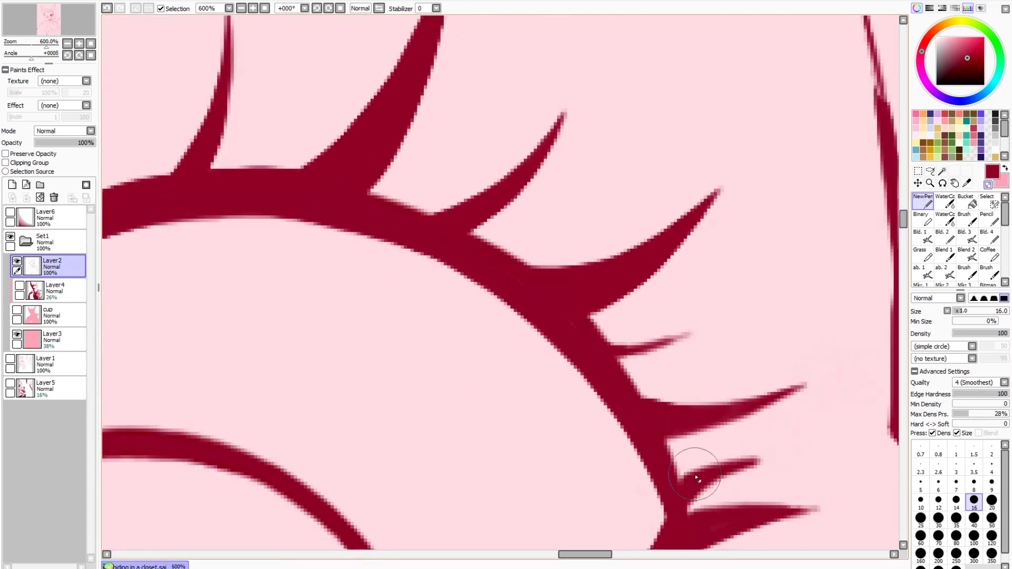
left_click_drag(698, 476, 767, 467)
left_click_drag(690, 496, 775, 458)
left_click(989, 187)
left_click_drag(707, 203, 613, 299)
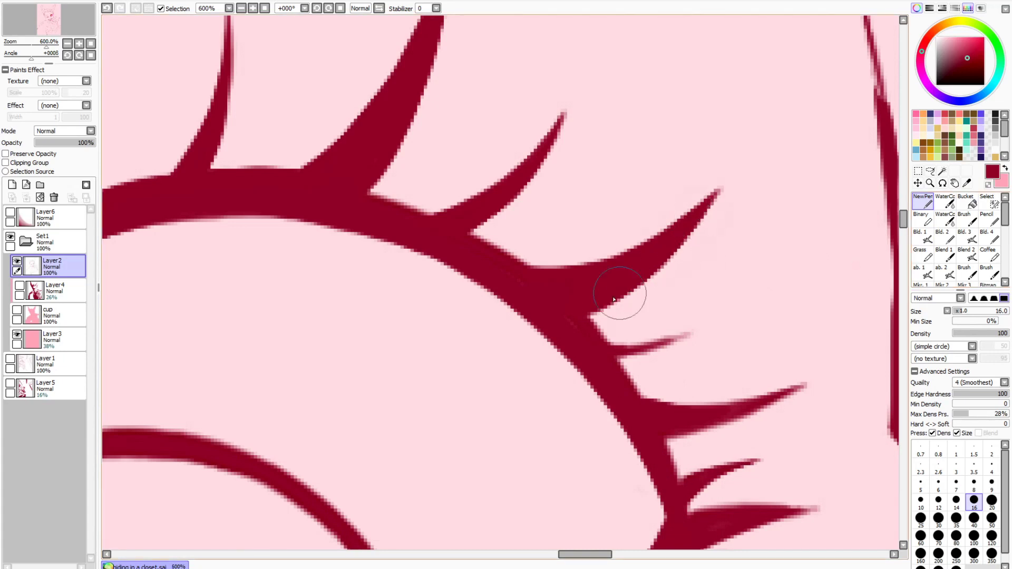
Sharpen the cluster of lashes at the outer eye corner and smooth the upper lid's inner edge
scroll(510, 233, "down", 3)
left_click_drag(799, 238, 701, 273)
mouse_move(817, 362)
left_mouse_down()
mouse_move(726, 374)
mouse_move(796, 359)
left_mouse_up()
left_click_drag(662, 425, 765, 410)
mouse_move(690, 454)
left_mouse_down()
mouse_move(668, 453)
mouse_move(651, 374)
mouse_move(644, 400)
mouse_move(680, 358)
left_mouse_up()
scroll(896, 213, "up", 1)
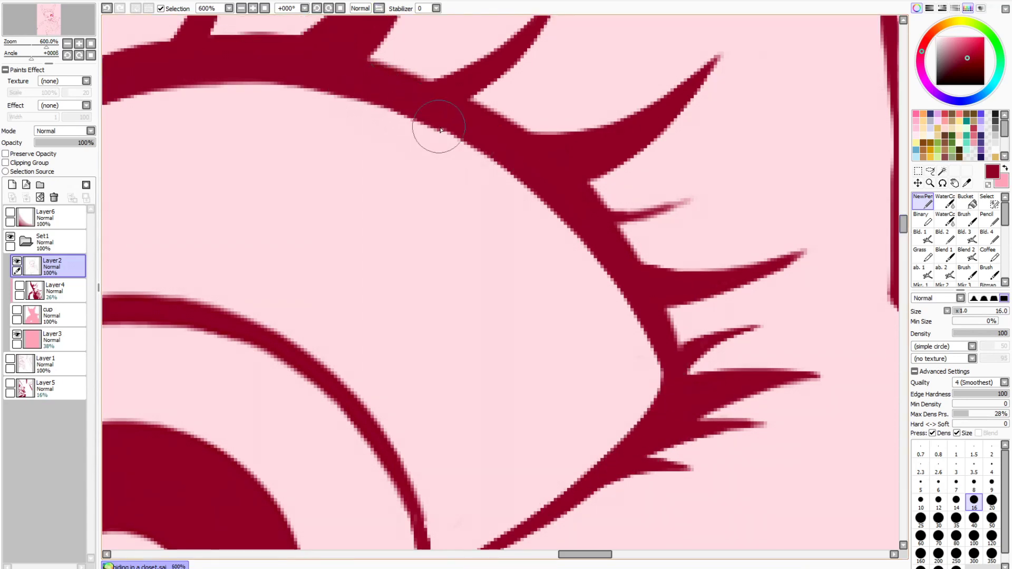
left_click_drag(433, 117, 591, 248)
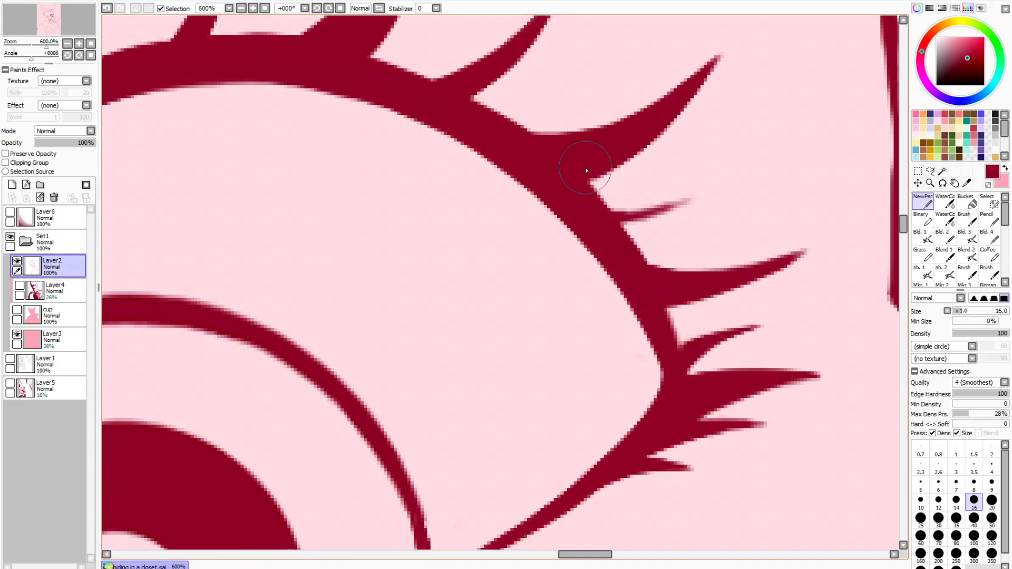
key("h")
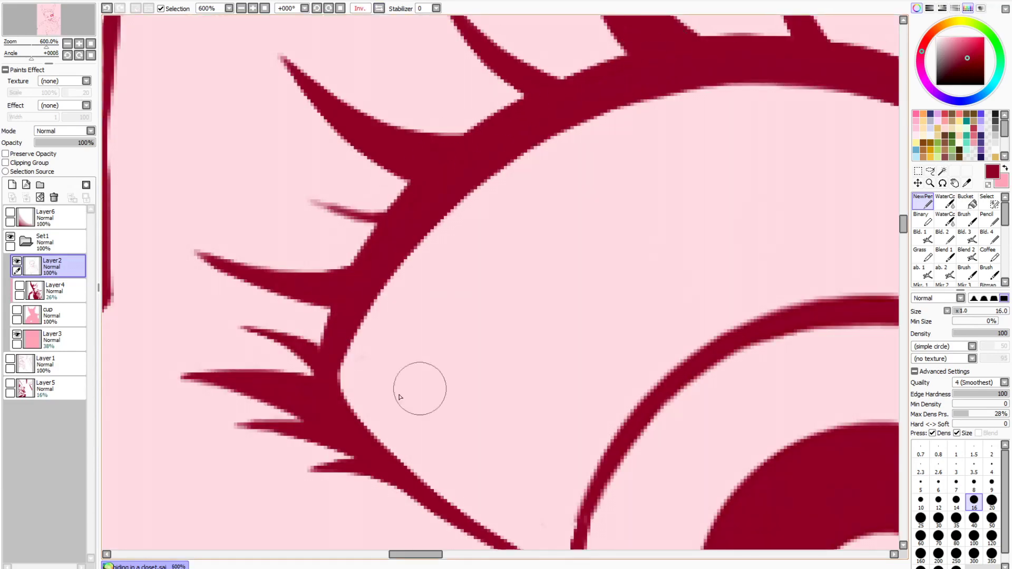
key("Page_Down")
key("Page_Down")
key("Page_Down")
left_click(11, 185)
key("g")
left_click(382, 130)
key("ctrl+z")
key("ctrl+z")
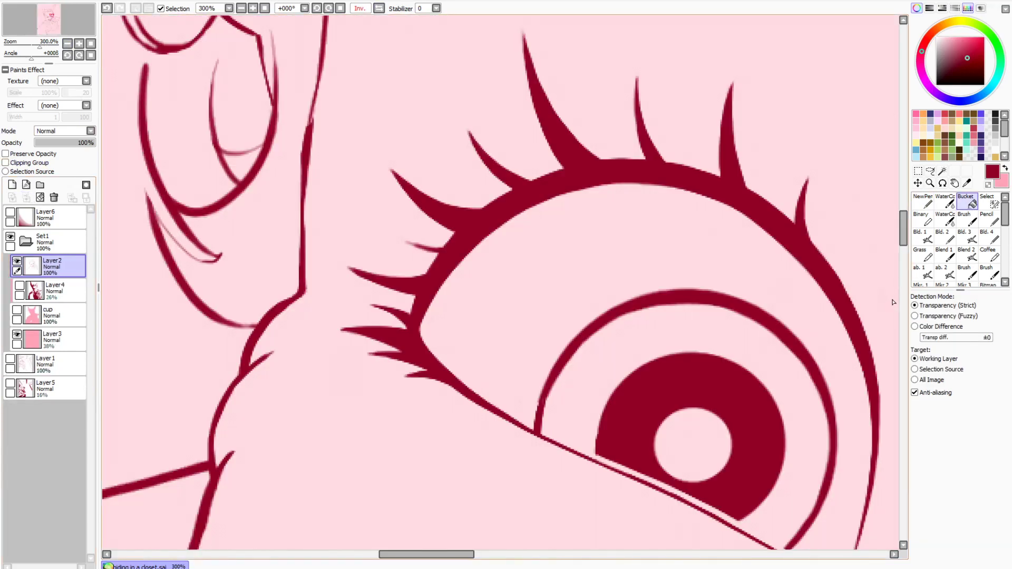
Erase the fill inside the cluster of lashes at the outer eye corner with the size 16 pen, keeping their outlines
left_click(379, 8)
key("n")
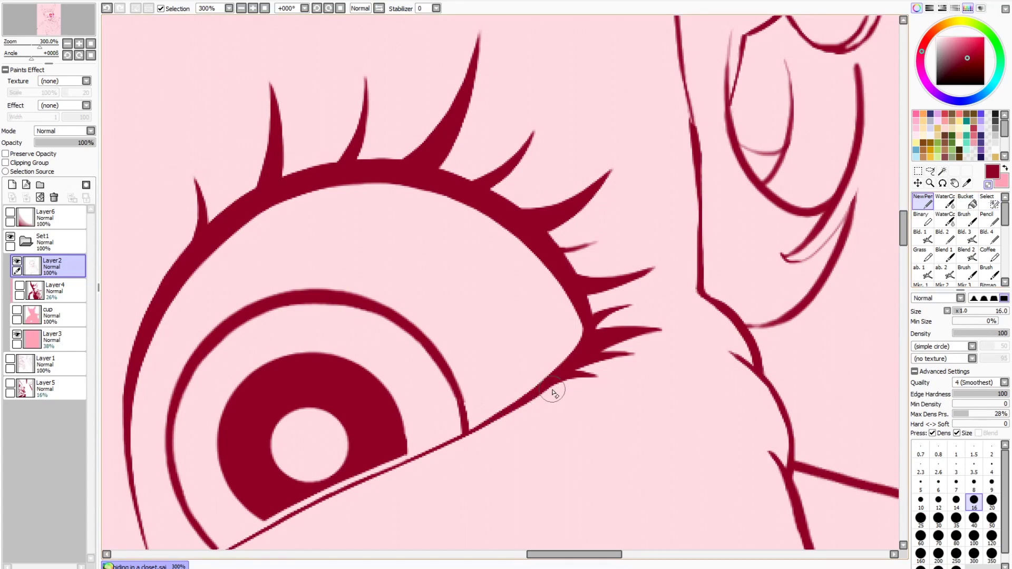
left_click_drag(551, 554, 563, 554)
key("Page_Up")
key("Page_Up")
left_click_drag(481, 371, 389, 464)
mouse_move(463, 436)
left_mouse_down()
mouse_move(438, 437)
mouse_move(536, 369)
mouse_move(559, 370)
mouse_move(507, 384)
mouse_move(522, 374)
mouse_move(472, 319)
mouse_move(512, 333)
mouse_move(491, 343)
left_mouse_up()
key("ctrl+z")
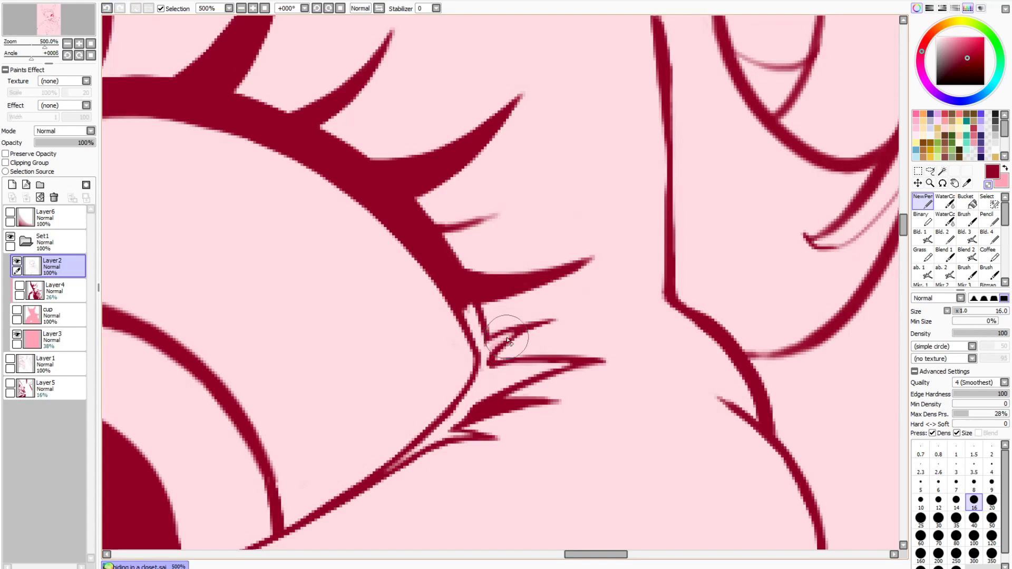
left_click_drag(509, 409, 470, 417)
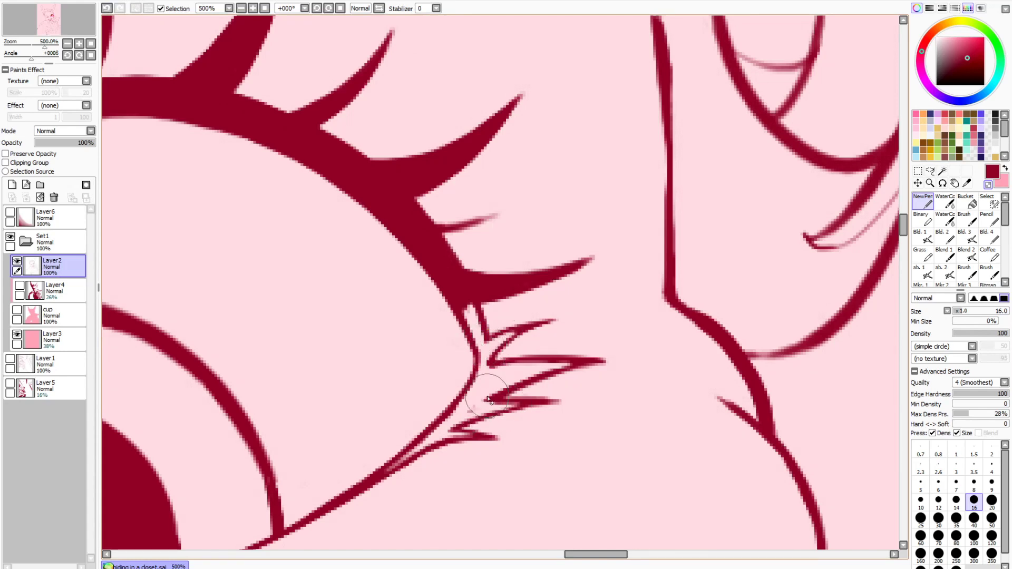
Hollow out the outer half of the upper lid band and the long lash just above the corner cluster
mouse_move(471, 316)
left_mouse_down()
mouse_move(343, 158)
mouse_move(177, 97)
left_mouse_up()
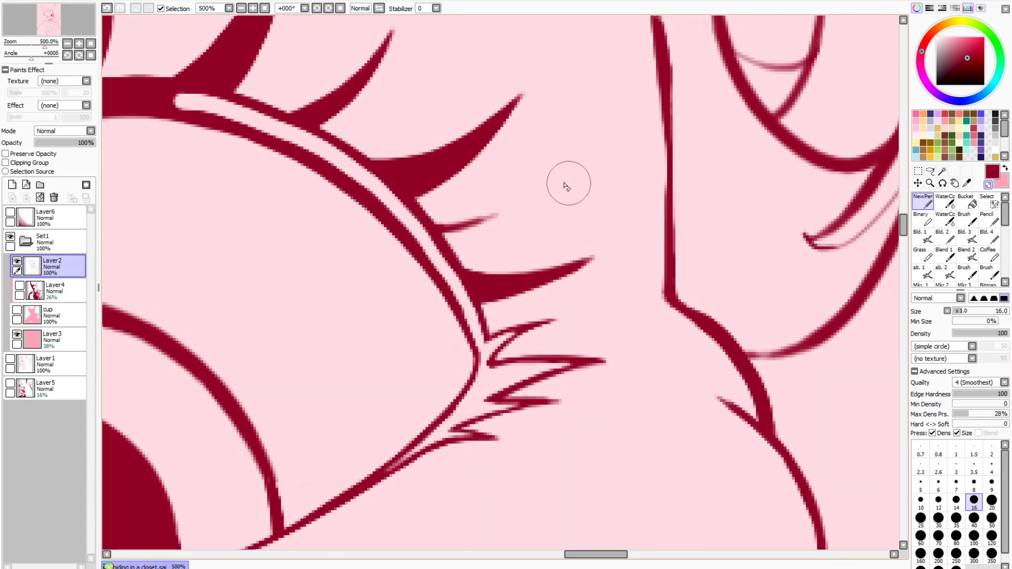
left_click_drag(510, 212, 434, 230)
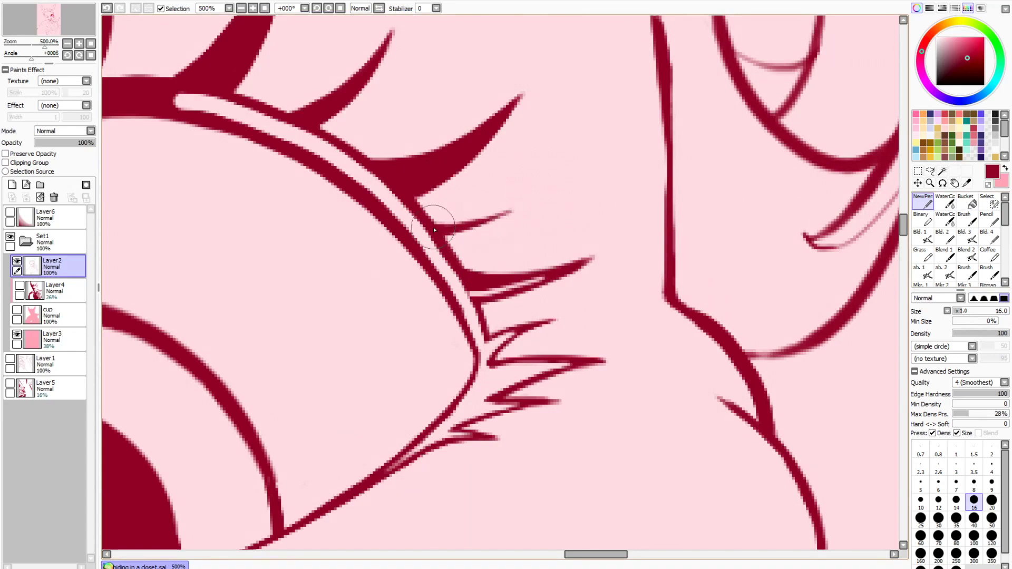
mouse_move(557, 274)
left_mouse_down()
mouse_move(465, 285)
mouse_move(483, 290)
left_mouse_up()
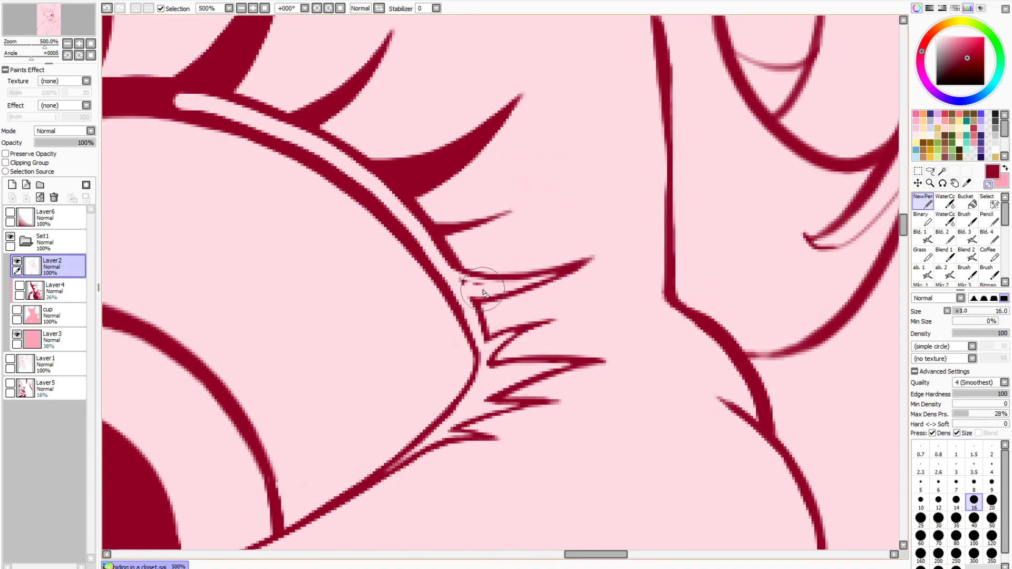
left_click_drag(437, 267, 470, 327)
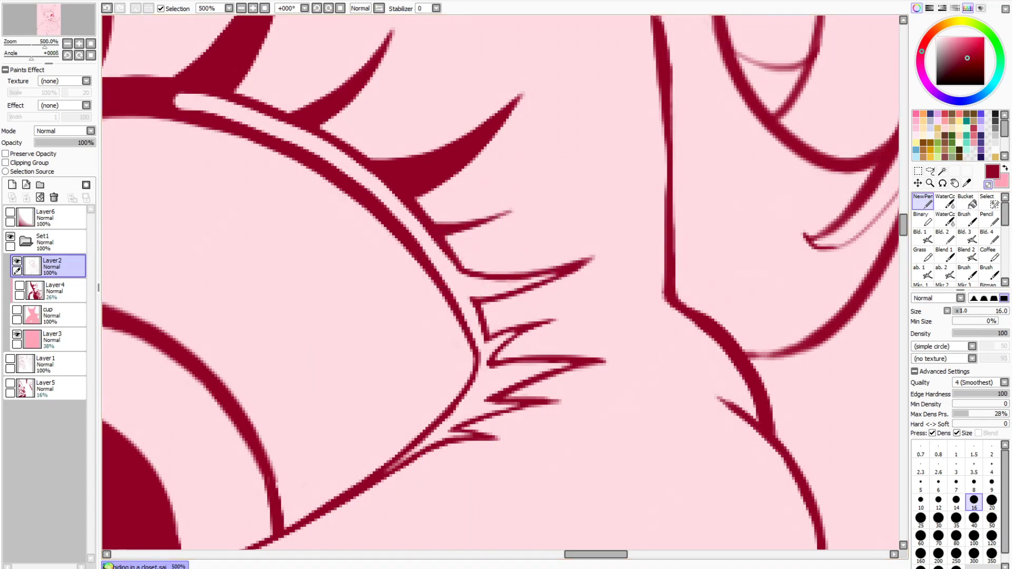
Hollow out the large outer lash and the small lash beneath it so only their outlines remain
left_click_drag(903, 228, 903, 224)
left_click_drag(601, 554, 574, 555)
mouse_move(816, 237)
left_mouse_down()
mouse_move(719, 297)
mouse_move(751, 279)
mouse_move(701, 291)
left_mouse_up()
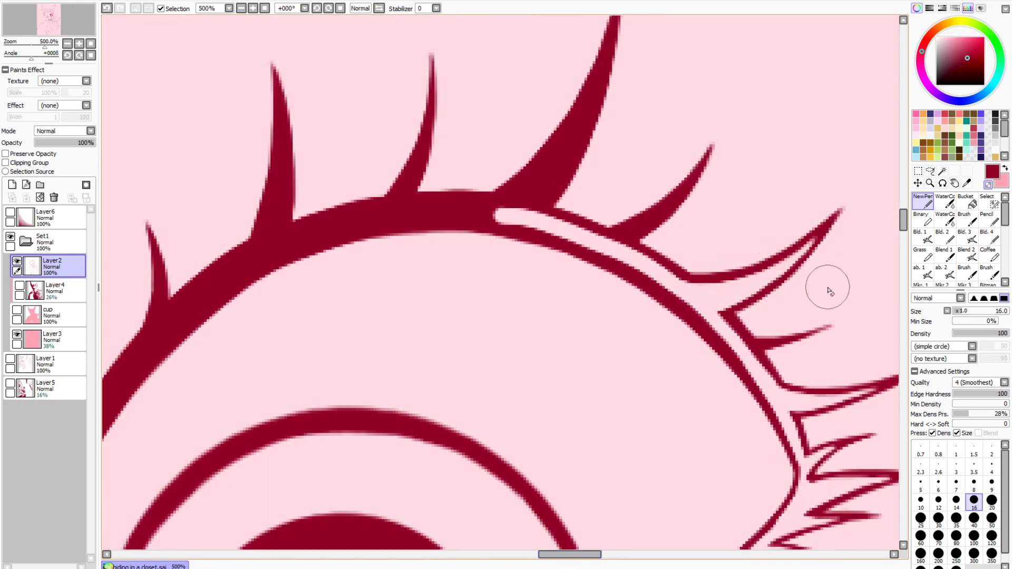
key("ctrl+z")
mouse_move(778, 344)
left_mouse_down()
mouse_move(744, 345)
mouse_move(812, 336)
mouse_move(800, 343)
mouse_move(727, 322)
left_mouse_up()
key("ctrl+z")
key("minus")
mouse_move(816, 338)
left_mouse_down()
mouse_move(754, 350)
mouse_move(788, 344)
mouse_move(771, 354)
left_mouse_up()
key("ctrl+z")
key("minus")
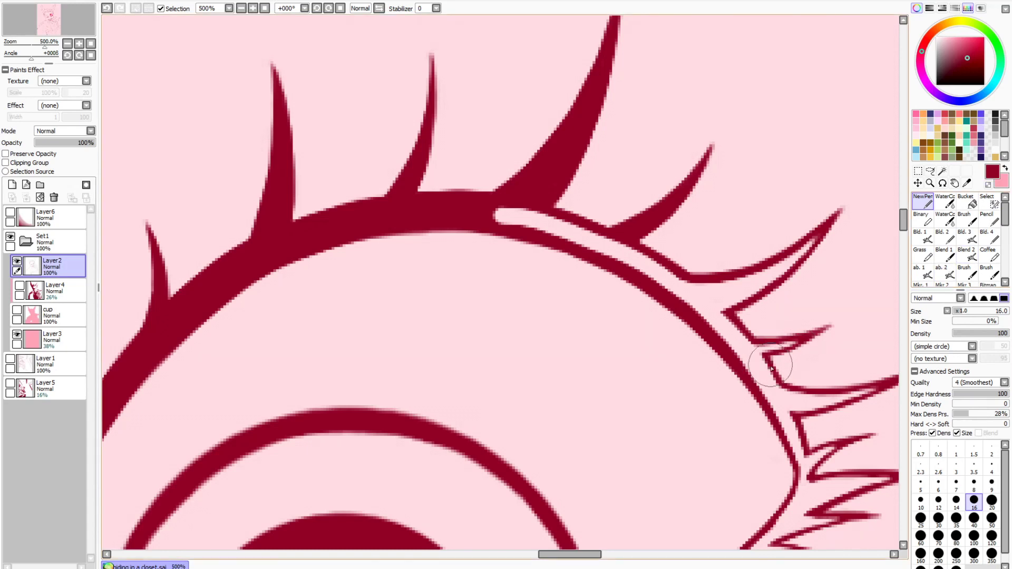
Erase the fill inside the three lashes on the inner side of the tallest lash
scroll(775, 310, "left", 3)
left_click_drag(342, 263, 346, 326)
left_click_drag(463, 118, 447, 240)
left_click_drag(466, 112, 461, 240)
left_click_drag(468, 132, 449, 243)
left_click_drag(614, 126, 579, 202)
key("ctrl+z")
left_click_drag(614, 128, 574, 215)
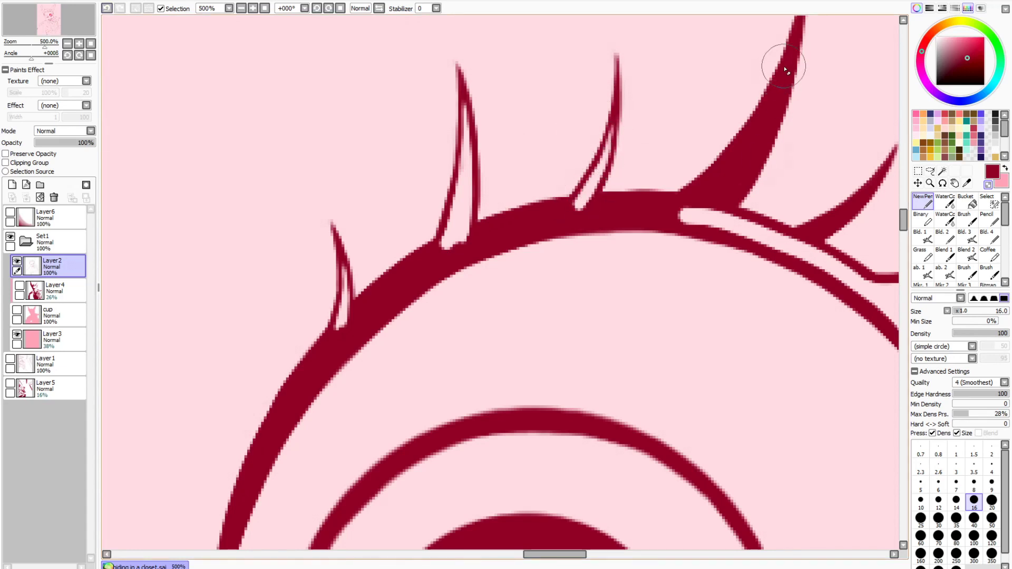
Hollow out the upper lid band from the tallest lash down toward the inner eye corner
mouse_move(680, 215)
left_mouse_down()
mouse_move(498, 238)
mouse_move(713, 224)
mouse_move(560, 217)
mouse_move(587, 203)
left_mouse_up()
left_click(107, 8)
left_click_drag(434, 258, 562, 217)
left_click_drag(385, 295, 515, 237)
left_click_drag(350, 322, 503, 246)
left_click_drag(353, 311, 458, 249)
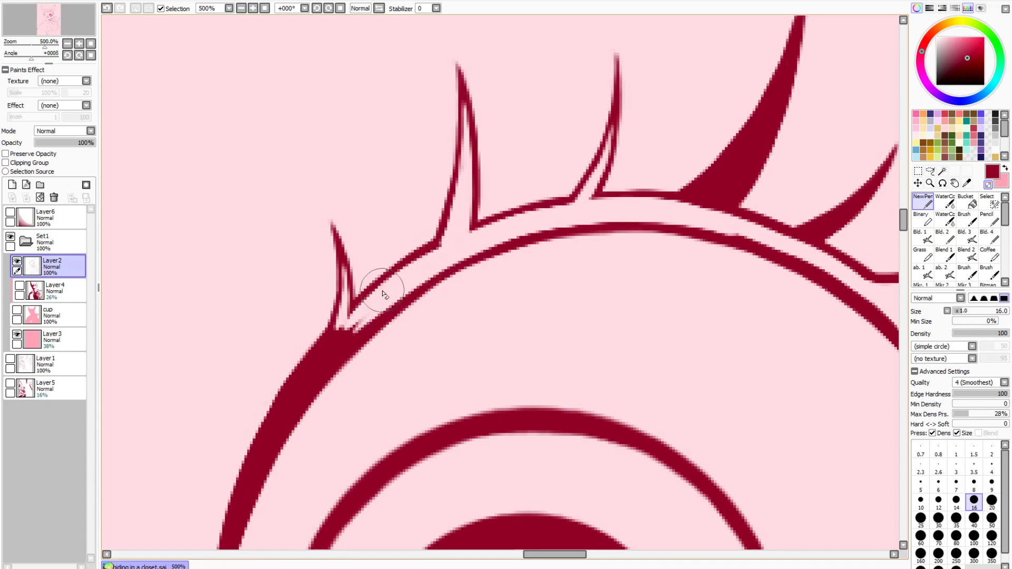
left_click_drag(361, 325, 301, 363)
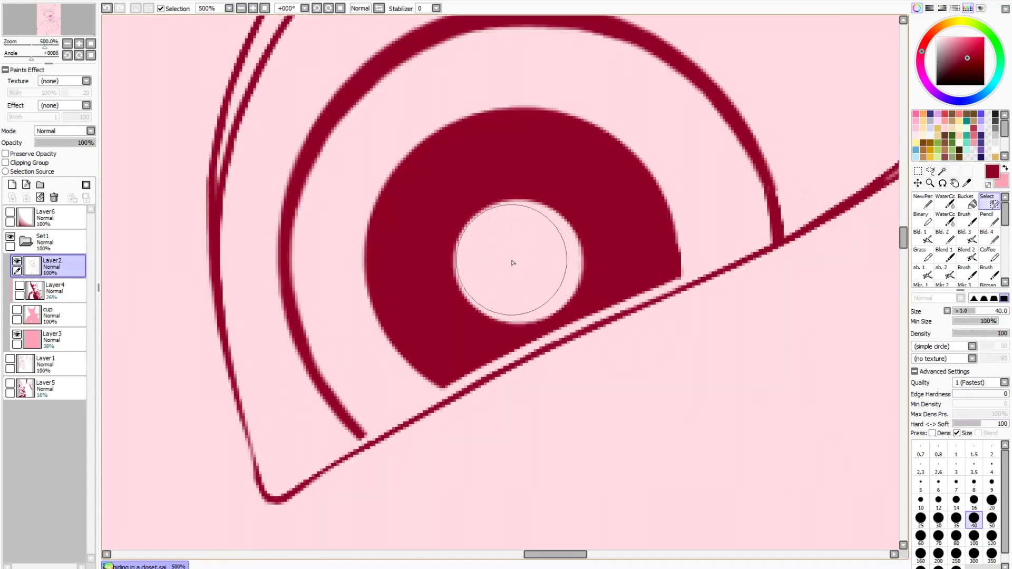
left_click(991, 520)
left_click(519, 263)
scroll(630, 194, "down", 3)
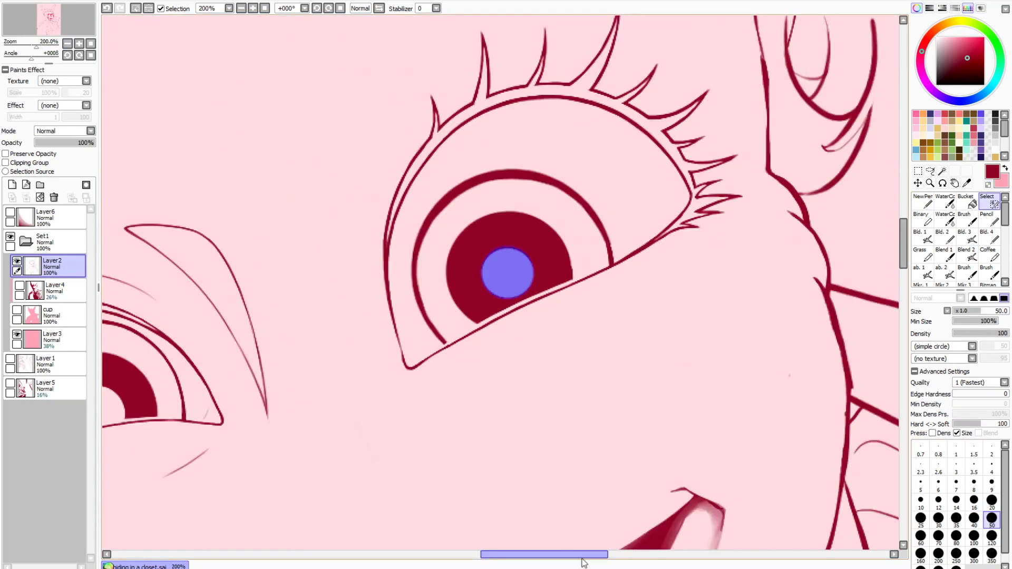
left_click_drag(583, 554, 556, 555)
key("ctrl+d")
left_click_drag(68, 27, 70, 25)
left_click(106, 8)
key("ctrl+d")
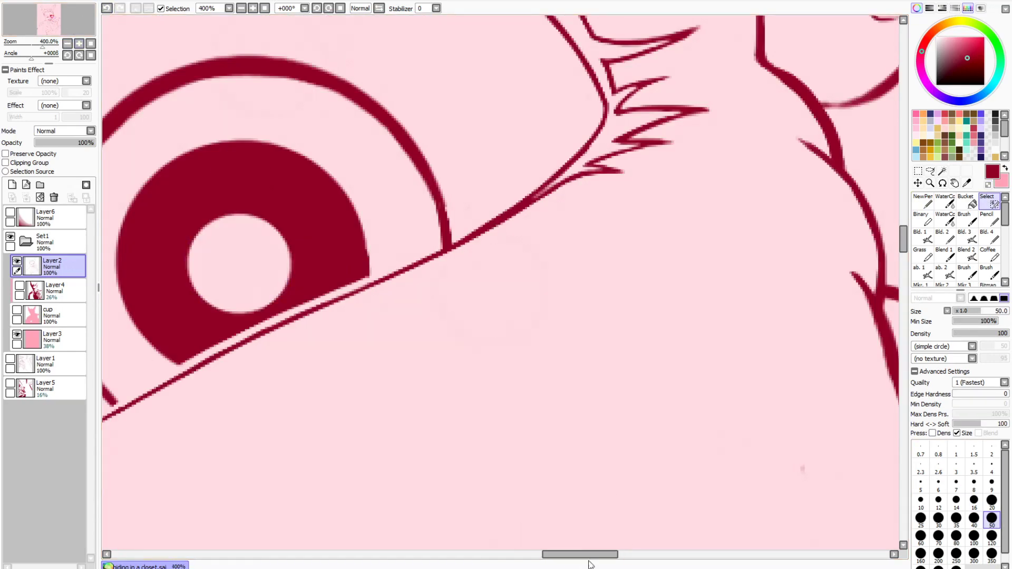
Thin the outer ring of the iris by erasing along its edges with the pen at size 20
left_click_drag(589, 555, 566, 555)
left_click(922, 202)
left_click(253, 8)
left_click(991, 502)
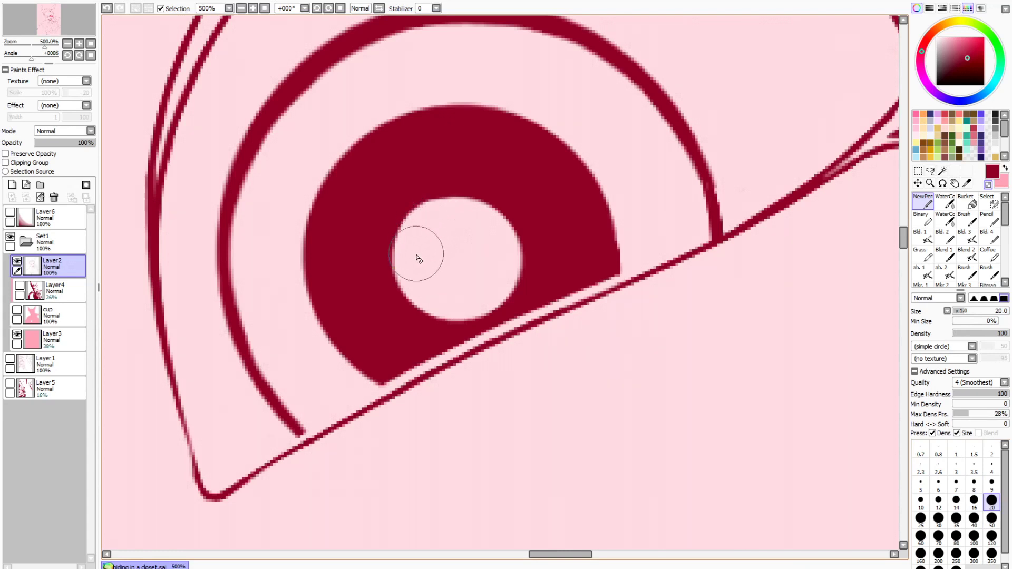
key("h")
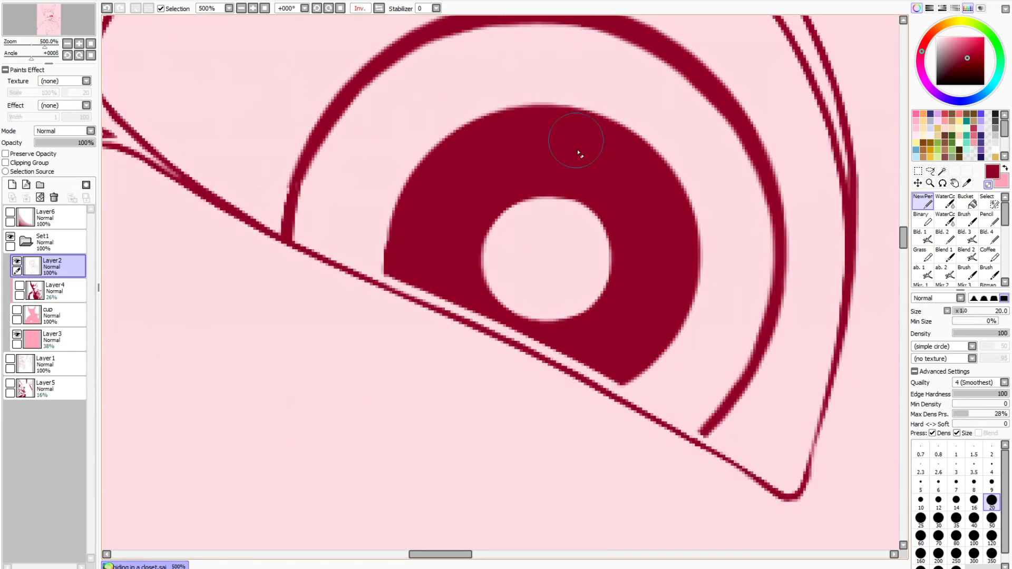
scroll(514, 211, "up", 2)
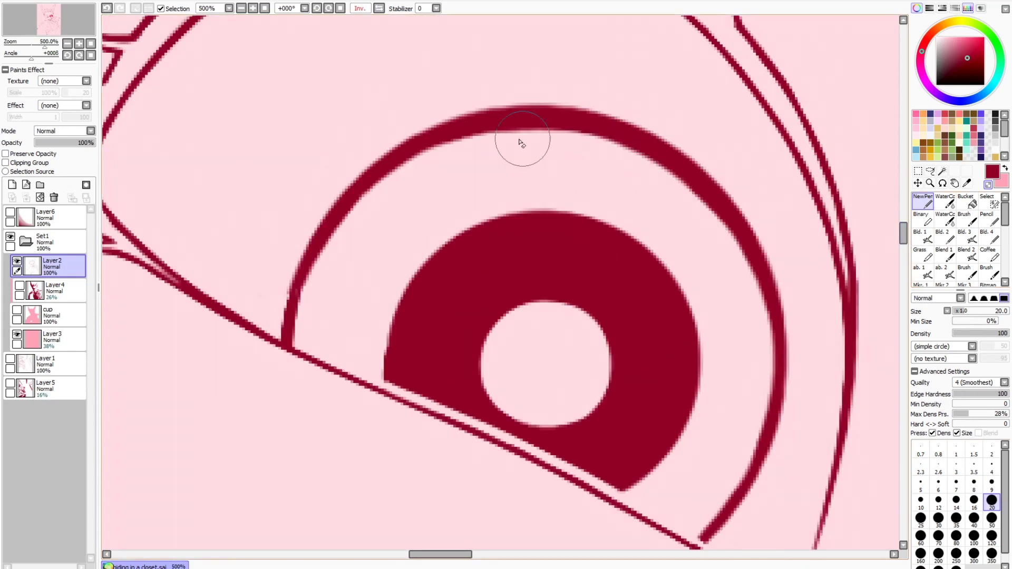
triple_click(316, 8)
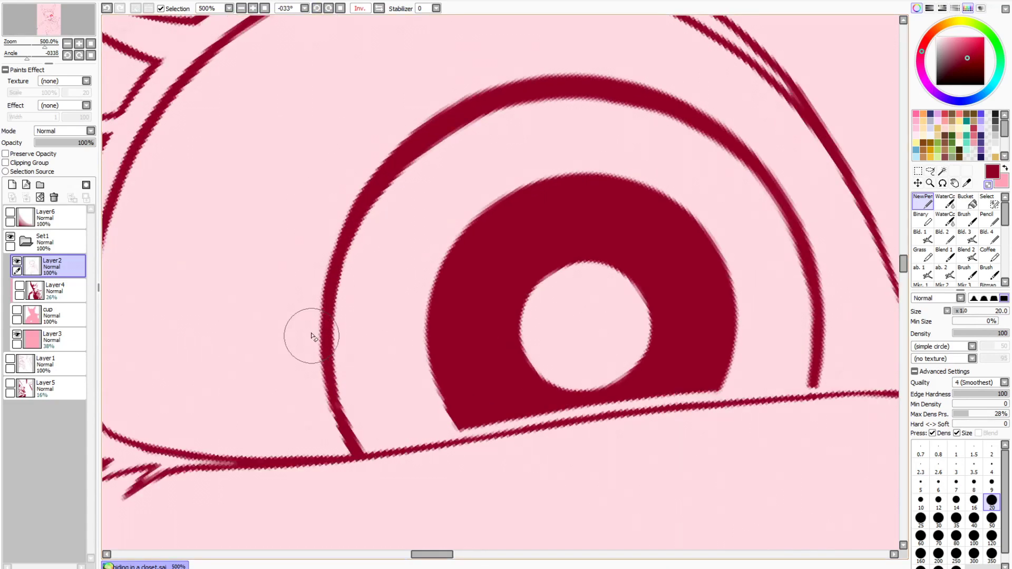
key("h")
key("Home")
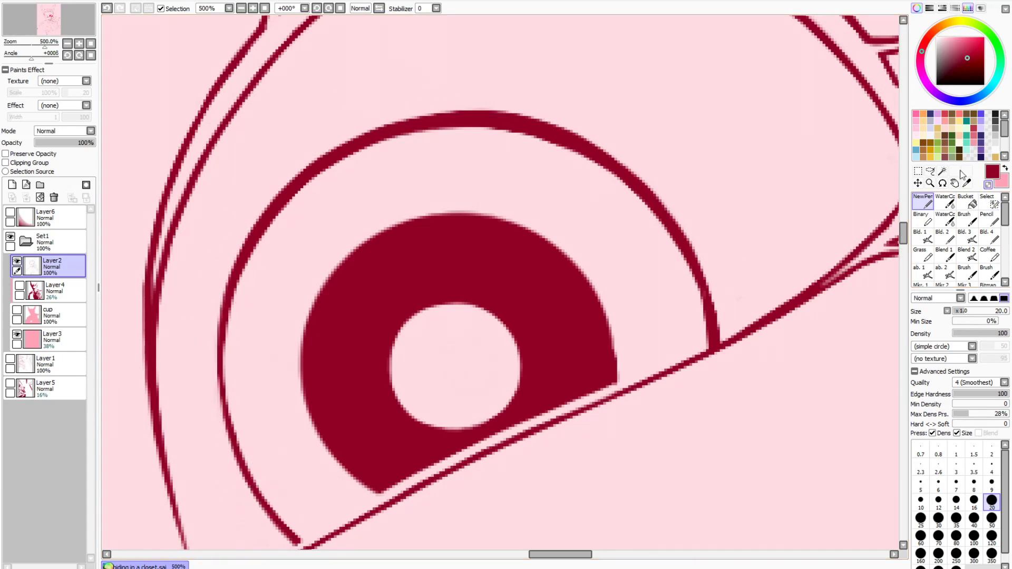
Even out the iris ring's thickness by trimming its inner side and the thick spots on its upper arc
left_click_drag(228, 293, 219, 422)
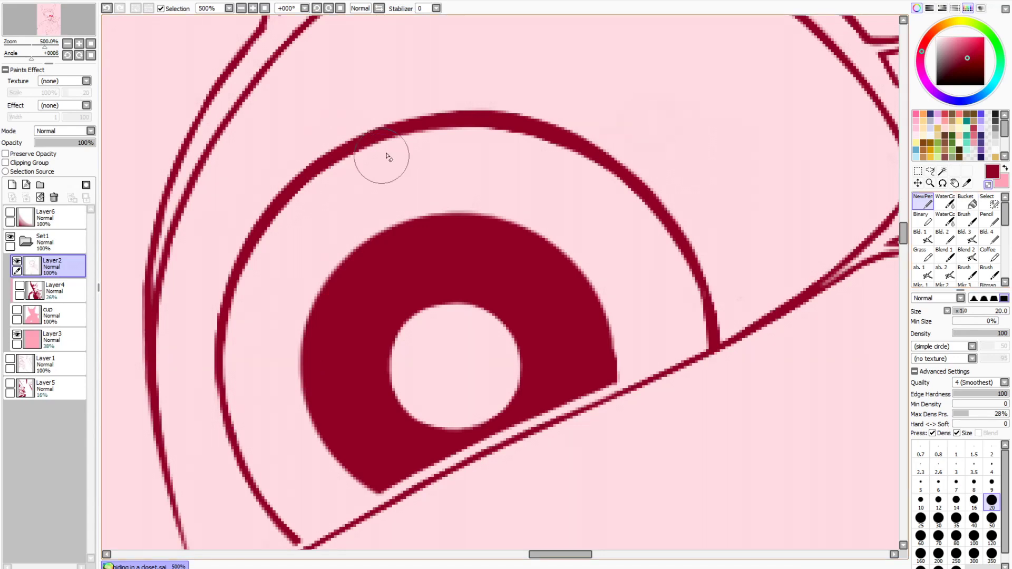
key("h")
left_click_drag(573, 92, 500, 121)
mouse_move(464, 132)
left_mouse_down()
mouse_move(400, 180)
mouse_move(337, 306)
mouse_move(340, 322)
left_mouse_up()
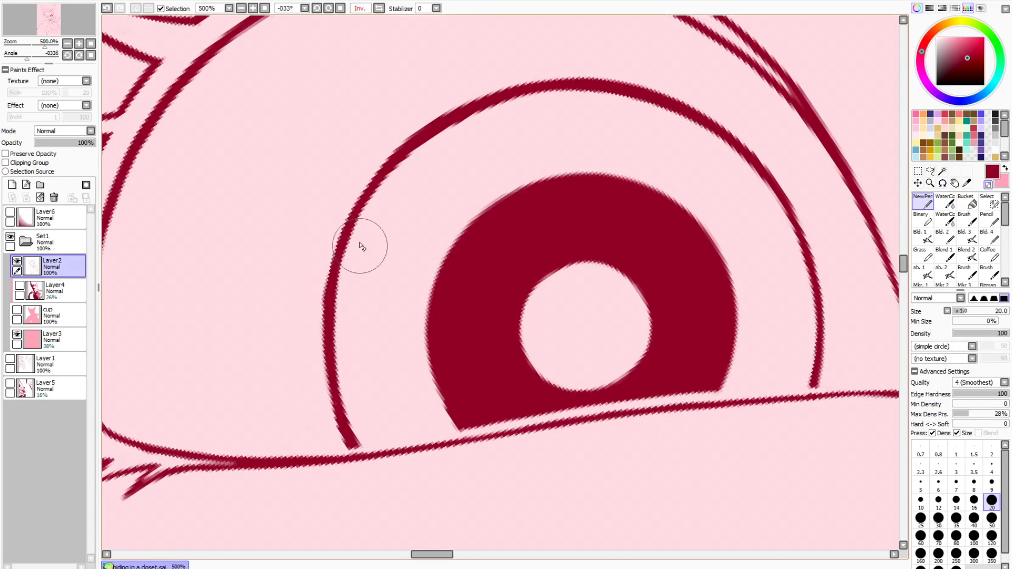
left_click(241, 7)
left_click(241, 8)
left_click(253, 8)
left_click(253, 8)
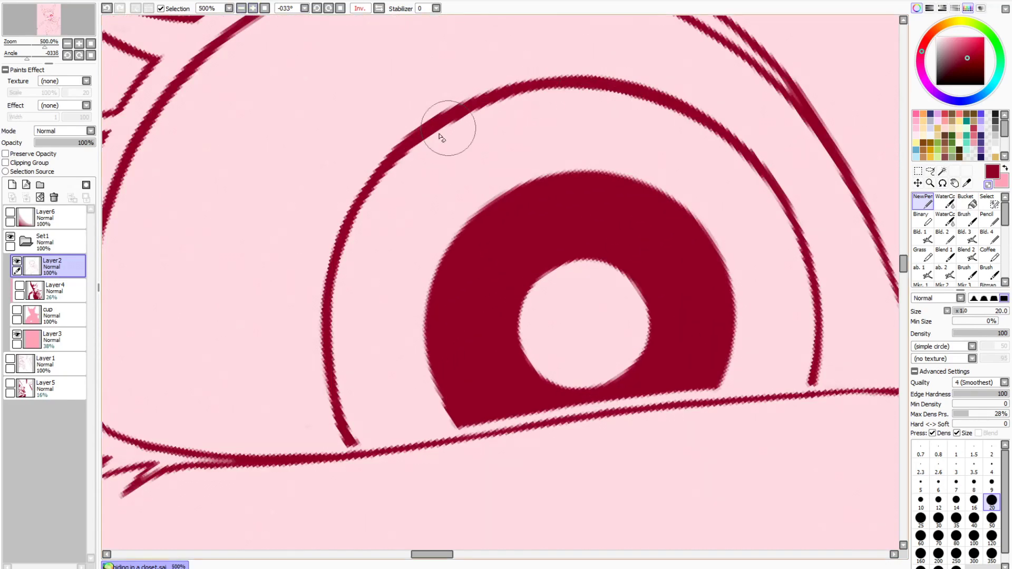
key("Page_Down")
key("Page_Down")
key("Page_Down")
key("Page_Down")
key("Page_Down")
key("Page_Down")
key("Page_Down")
key("Page_Up")
key("Page_Up")
key("Page_Up")
key("Page_Up")
key("Page_Up")
key("Page_Up")
key("Page_Up")
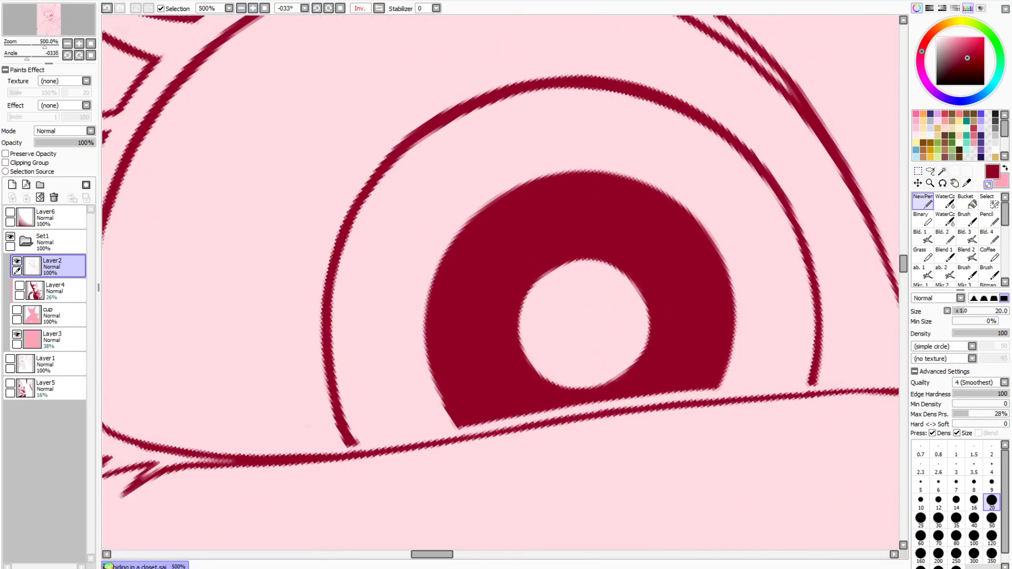
left_click(988, 185)
left_click(920, 485)
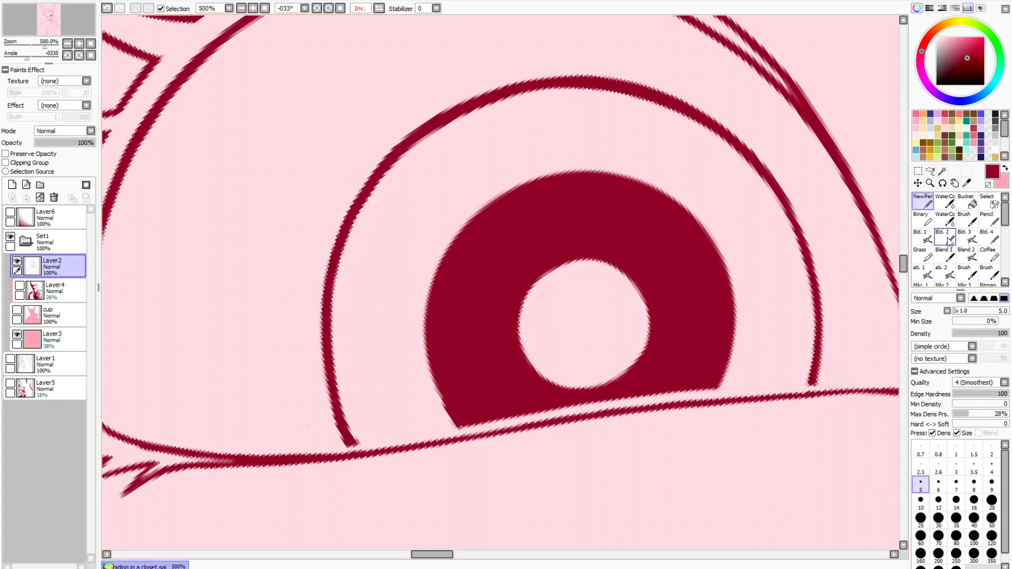
left_click(379, 8)
left_click(317, 8)
left_click(316, 7)
left_click_drag(45, 45, 23, 45)
left_click(924, 508)
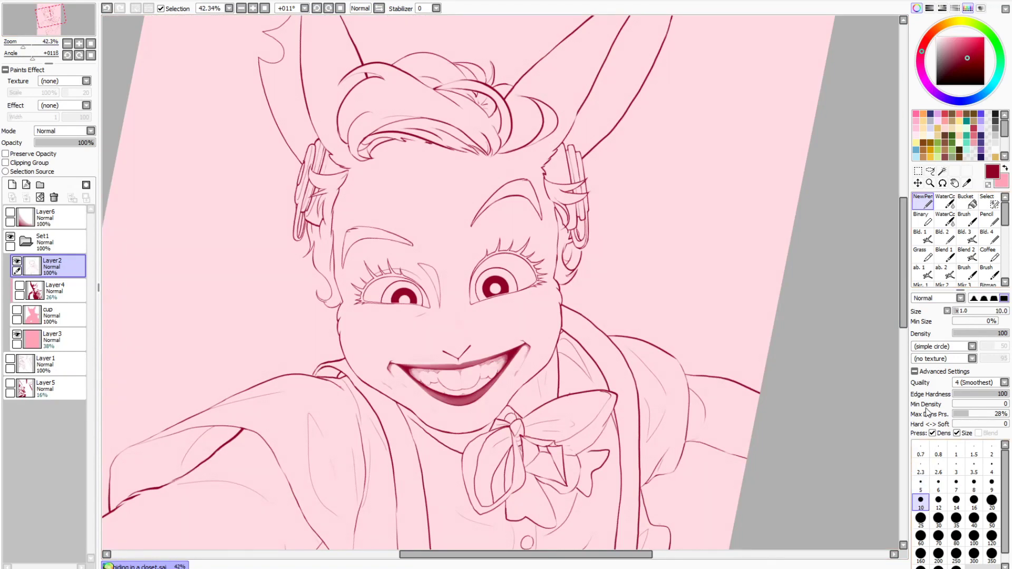
Erase the junction and hooked end of the hair curl beside the face with the pen at size 20
scroll(697, 242, "up", 10)
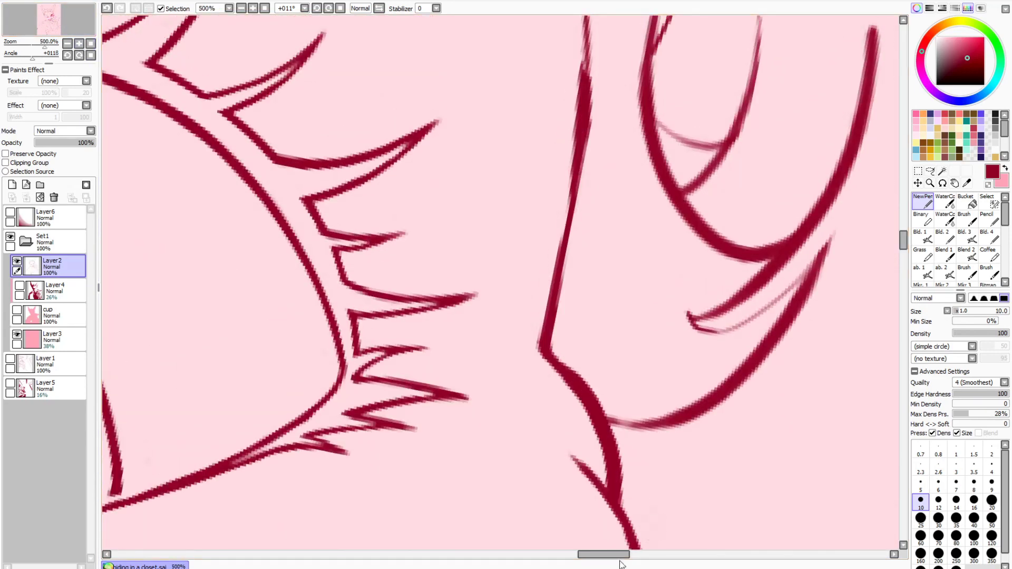
key("bracketright")
key("bracketright")
key("bracketright")
key("bracketright")
key("bracketright")
scroll(583, 289, "up", 3)
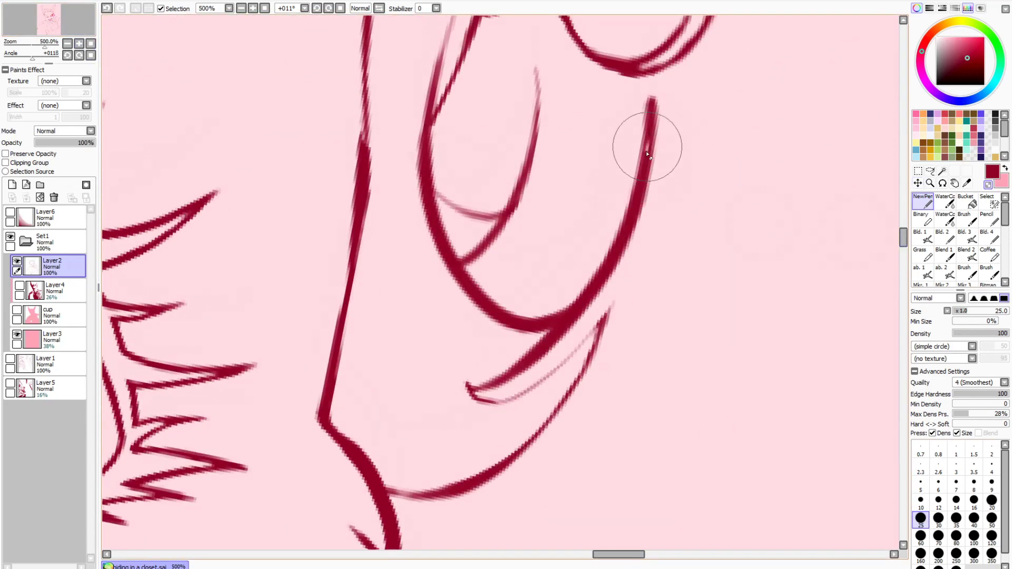
key("ctrl+z")
left_click(991, 503)
key("ctrl+z")
key("ctrl+z")
key("ctrl+z")
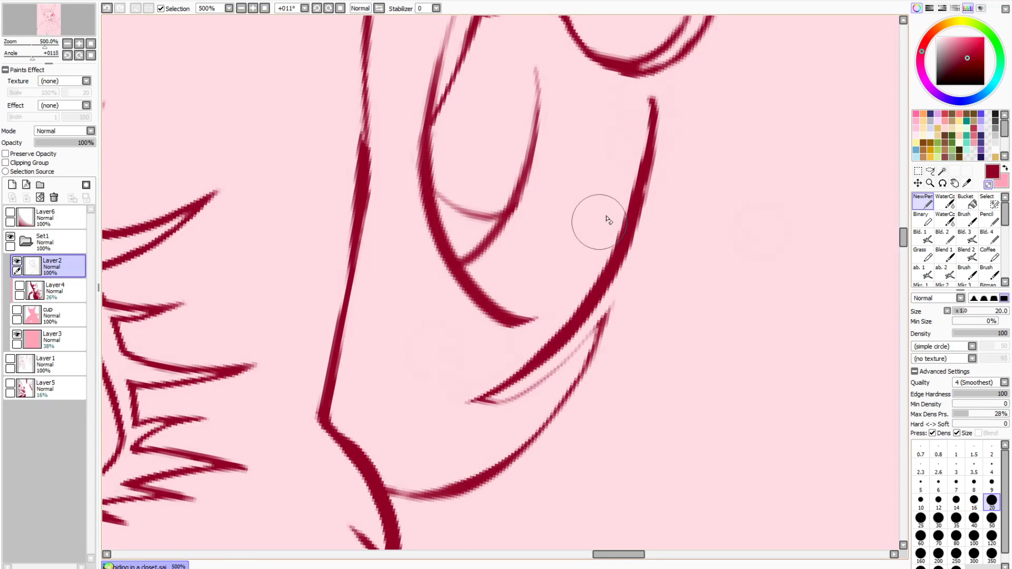
Trim the upper end of the curl's outer stroke and erase the thick lower part of its loop
left_click_drag(646, 226, 659, 101)
left_click_drag(457, 189, 520, 307)
left_click_drag(463, 279, 528, 318)
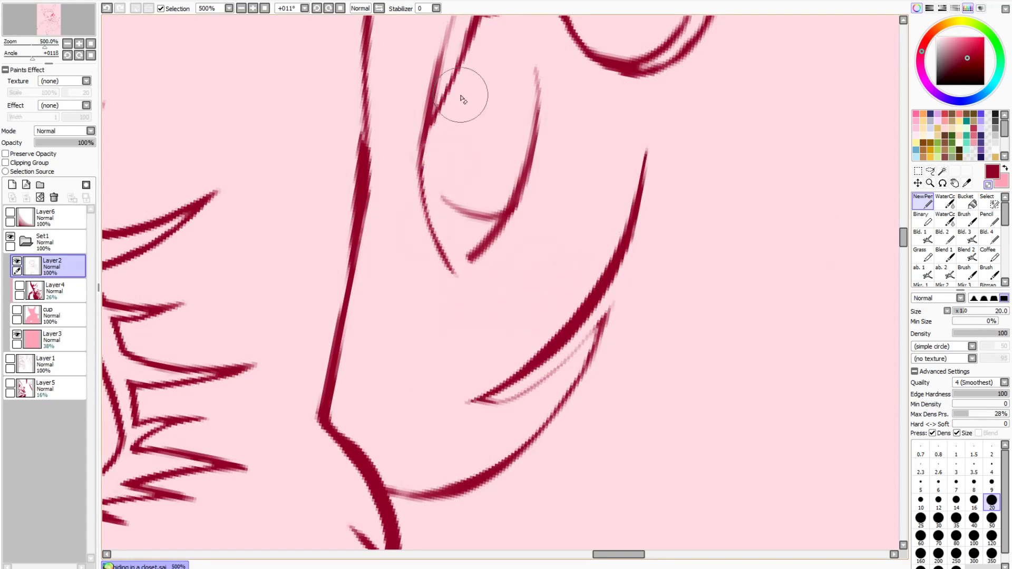
left_click_drag(462, 98, 451, 253)
Redraw the lower loop of the hair curl as one continuous curve with the pen at size 14
key("minus")
left_click_drag(641, 160, 426, 133)
key("ctrl+z")
key("bracketleft")
key("bracketleft")
left_click_drag(641, 174, 438, 112)
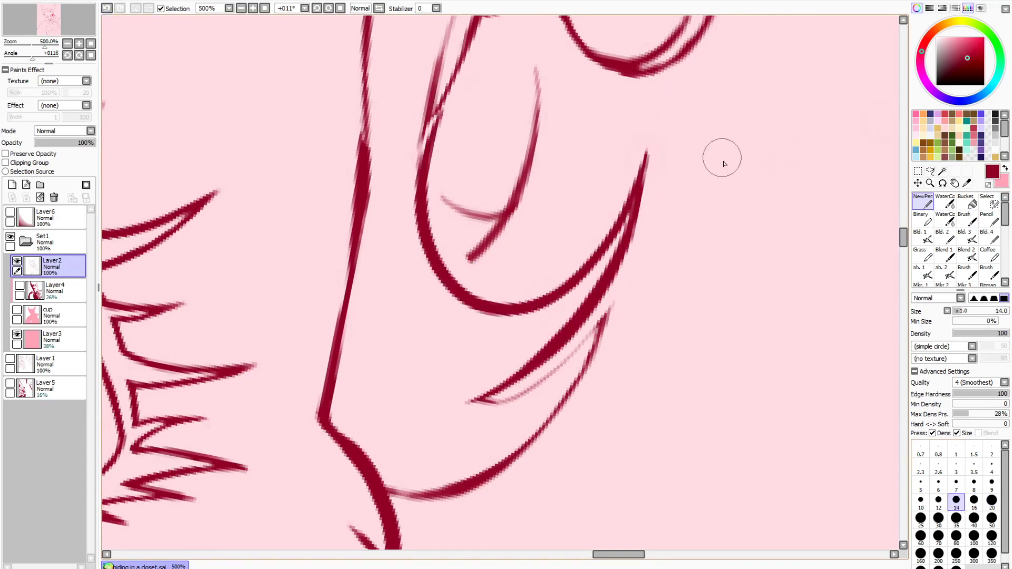
Thin the curl's middle strand and redraw its outer curve down to the face contour
left_click_drag(592, 274, 477, 395)
left_click_drag(646, 227, 649, 180)
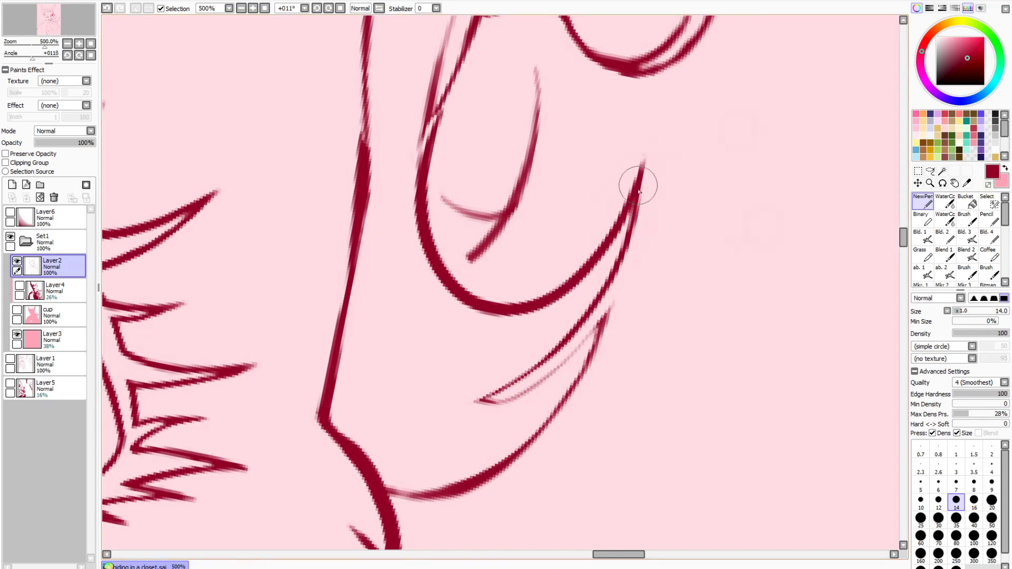
mouse_move(477, 400)
left_mouse_down()
mouse_move(587, 339)
mouse_move(401, 477)
left_mouse_up()
mouse_move(641, 228)
left_mouse_down()
mouse_move(603, 296)
mouse_move(482, 396)
mouse_move(666, 309)
mouse_move(393, 498)
left_mouse_up()
key("ctrl+z")
key("ctrl+z")
left_click_drag(618, 272, 396, 505)
left_click_drag(469, 510, 400, 508)
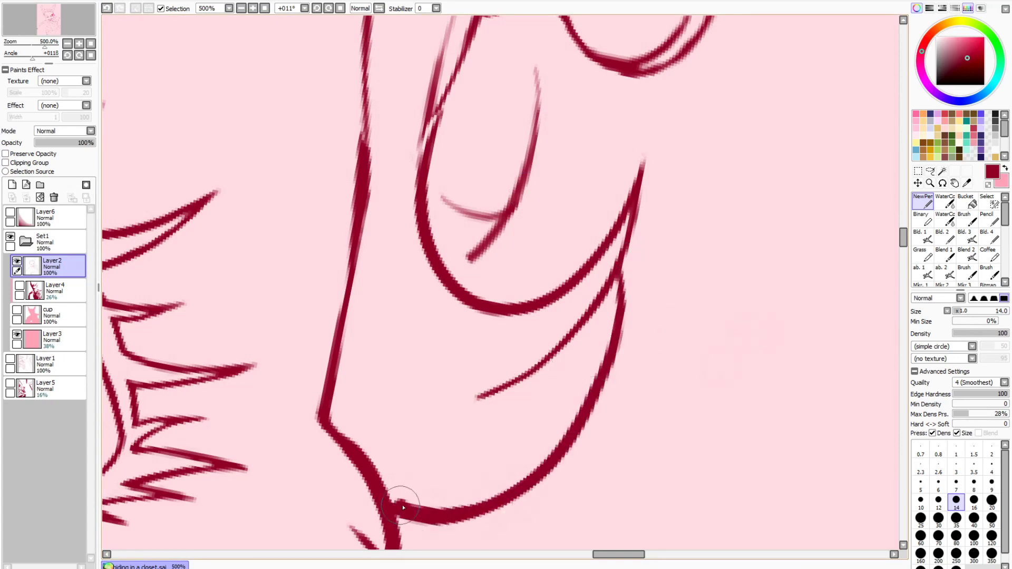
left_click_drag(514, 404, 451, 395)
Thin and smooth the face contour from the temple past the hair curl to the upper cheek
left_click_drag(903, 240, 903, 232)
mouse_move(464, 203)
left_mouse_down()
mouse_move(432, 267)
mouse_move(438, 191)
left_mouse_up()
left_click_drag(379, 349, 375, 389)
left_click_drag(901, 228, 900, 239)
left_click_drag(325, 216, 307, 331)
left_click_drag(365, 108, 356, 238)
mouse_move(355, 32)
left_mouse_down()
mouse_move(339, 355)
mouse_move(385, 453)
left_mouse_up()
left_click_drag(331, 322, 379, 368)
left_click_drag(903, 241, 903, 255)
mouse_move(343, 100)
left_mouse_down()
mouse_move(406, 283)
mouse_move(389, 457)
left_mouse_up()
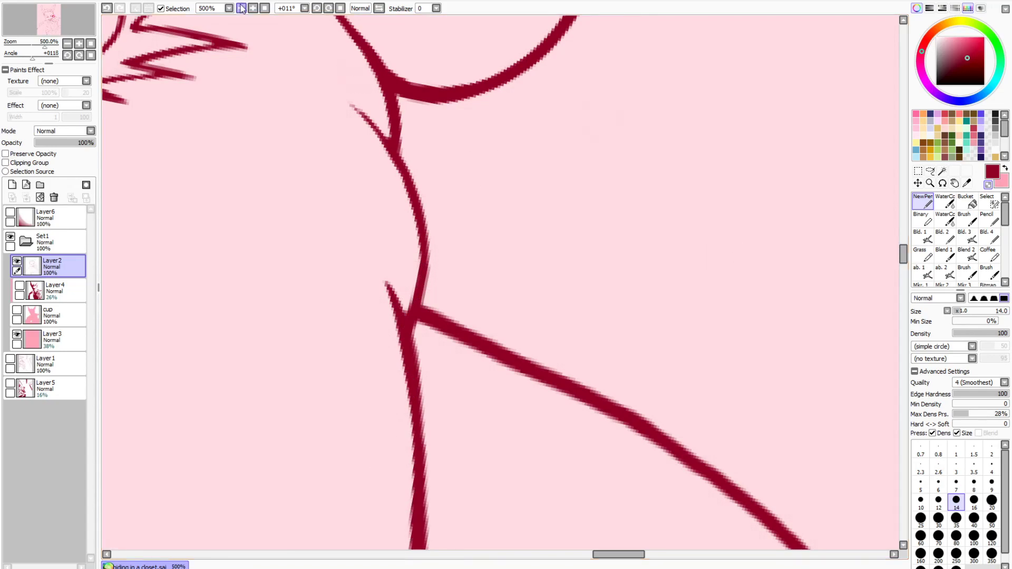
Smooth the cheek contour between the two shoulder lines and trim its lumpy edge where the lower one joins
scroll(724, 255, "down", 4)
left_click_drag(903, 255, 903, 269)
scroll(865, 278, "up", 3)
left_click_drag(414, 263, 380, 403)
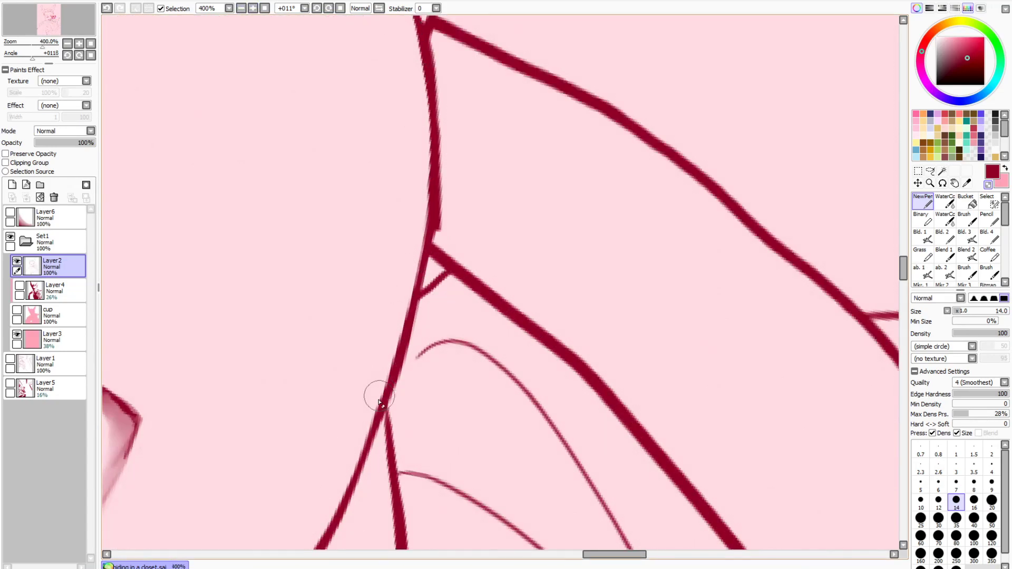
mouse_move(438, 37)
left_mouse_down()
mouse_move(442, 221)
mouse_move(428, 325)
left_mouse_up()
scroll(422, 200, "up", 3)
left_click_drag(426, 200, 432, 346)
left_click_drag(436, 237, 432, 367)
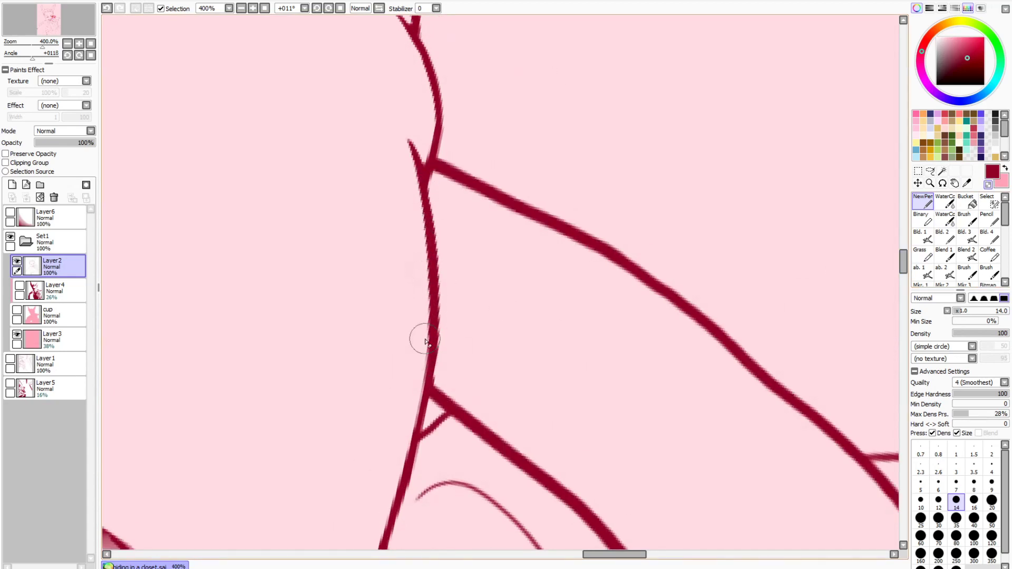
Thin the lower outline of the right-hand eyebrow from its arch down to the inner tip
scroll(432, 391, "up", 3)
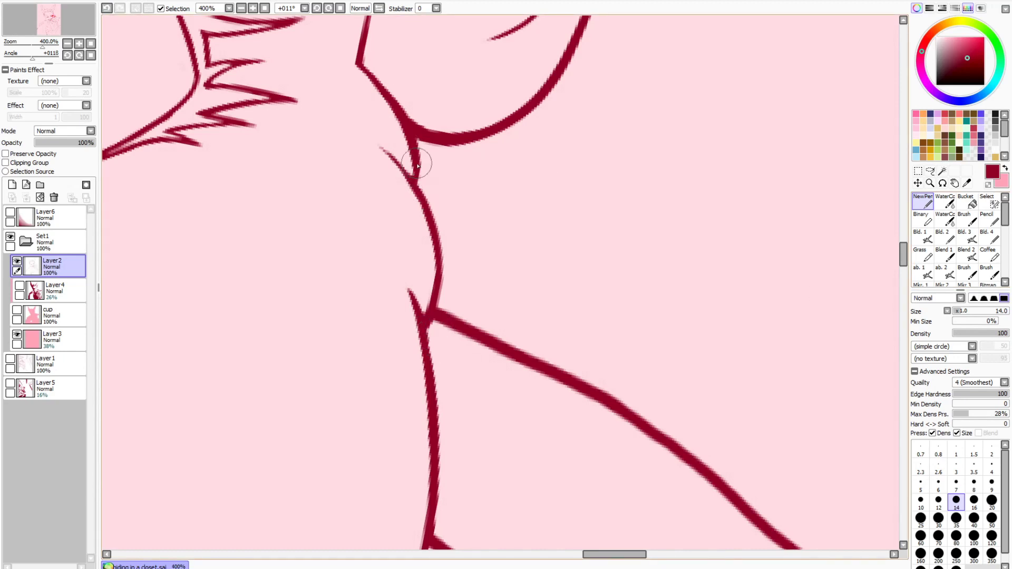
left_click(25, 45)
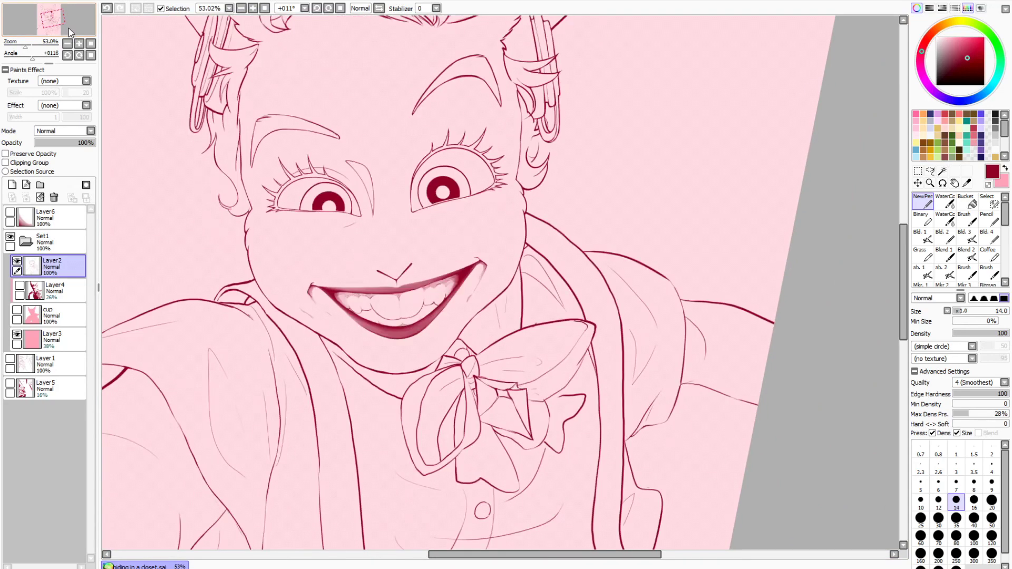
scroll(72, 24, "up", 3)
scroll(78, 30, "up", 3)
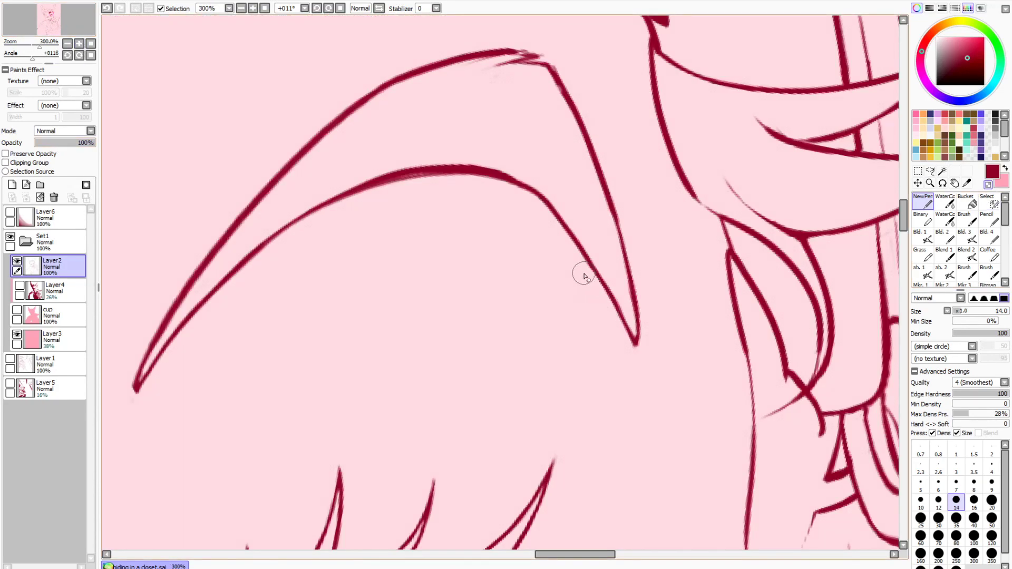
mouse_move(529, 205)
left_mouse_down()
mouse_move(361, 199)
mouse_move(135, 390)
left_mouse_up()
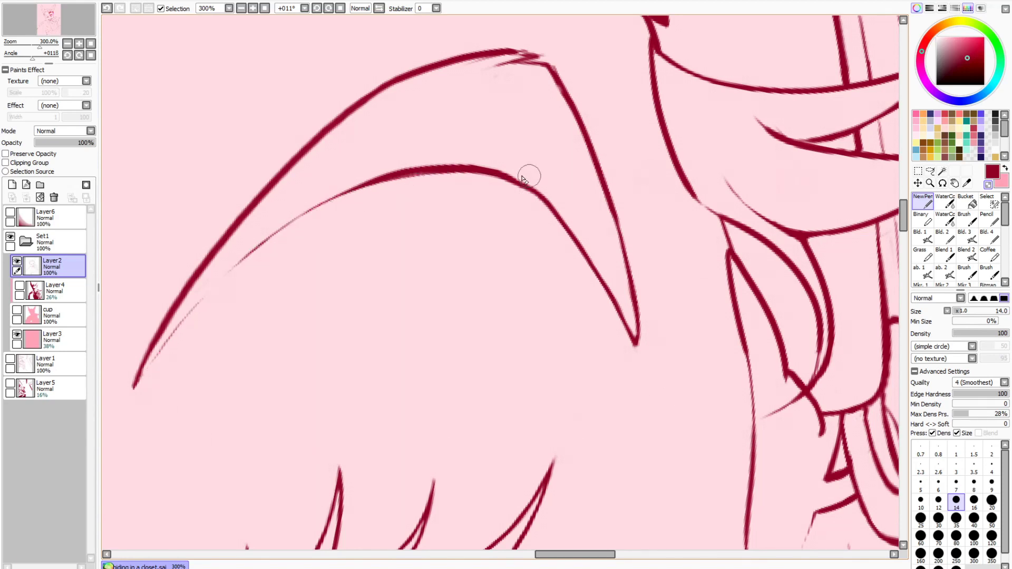
left_click_drag(514, 173, 377, 176)
Redraw the right-hand eyebrow's lower outline as one smooth curve tapering to the inner tip
left_click(987, 184)
mouse_move(535, 187)
left_mouse_down()
mouse_move(470, 171)
mouse_move(406, 176)
left_mouse_up()
left_click(340, 8)
mouse_move(475, 174)
left_mouse_down()
mouse_move(244, 310)
mouse_move(160, 462)
left_mouse_up()
mouse_move(503, 192)
left_mouse_down()
mouse_move(352, 217)
mouse_move(234, 341)
left_mouse_up()
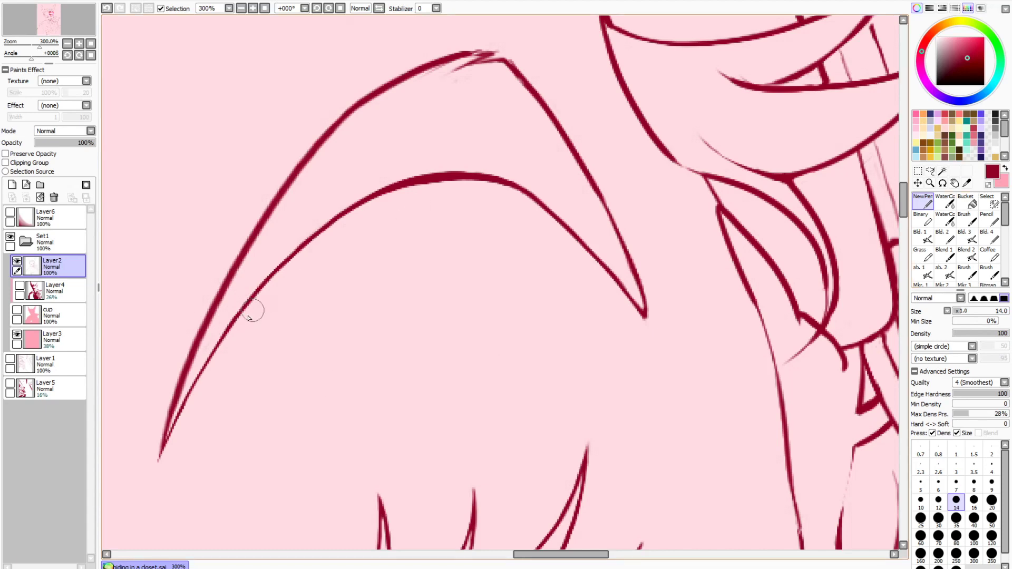
left_click_drag(259, 290, 369, 200)
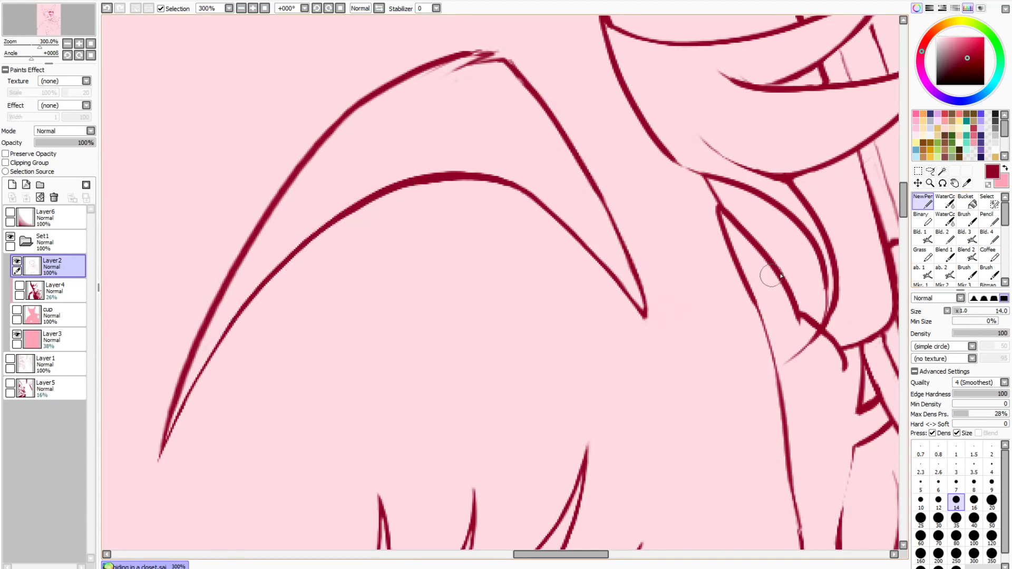
Redraw the right-hand eyebrow's upper outline down to a rounded closed inner tip and thin the lower outline beside it
key("Delete")
key("Delete")
mouse_move(380, 90)
left_mouse_down()
mouse_move(333, 138)
mouse_move(270, 291)
mouse_move(257, 363)
left_mouse_up()
left_click_drag(311, 153, 270, 242)
left_click_drag(287, 196, 266, 259)
key("Down")
left_click_drag(272, 89, 250, 369)
mouse_move(258, 192)
left_mouse_down()
mouse_move(253, 410)
mouse_move(250, 369)
left_mouse_up()
key("minus")
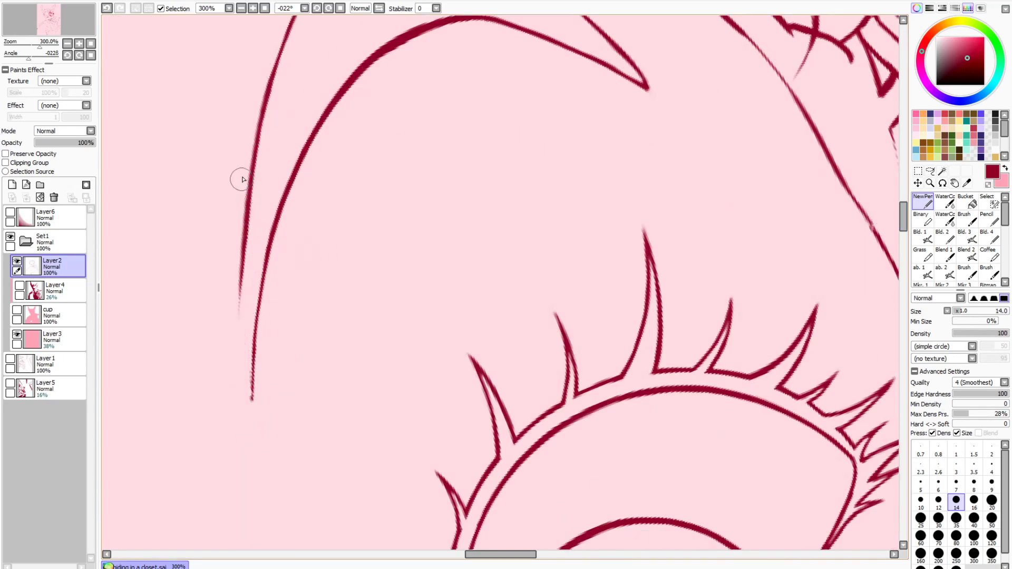
left_click_drag(242, 180, 247, 401)
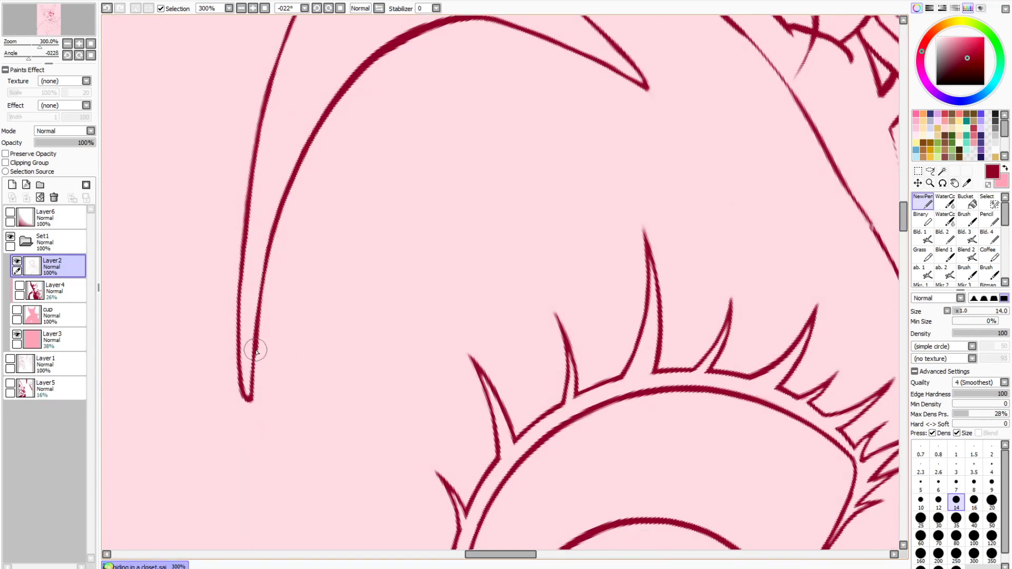
left_click_drag(903, 226, 904, 220)
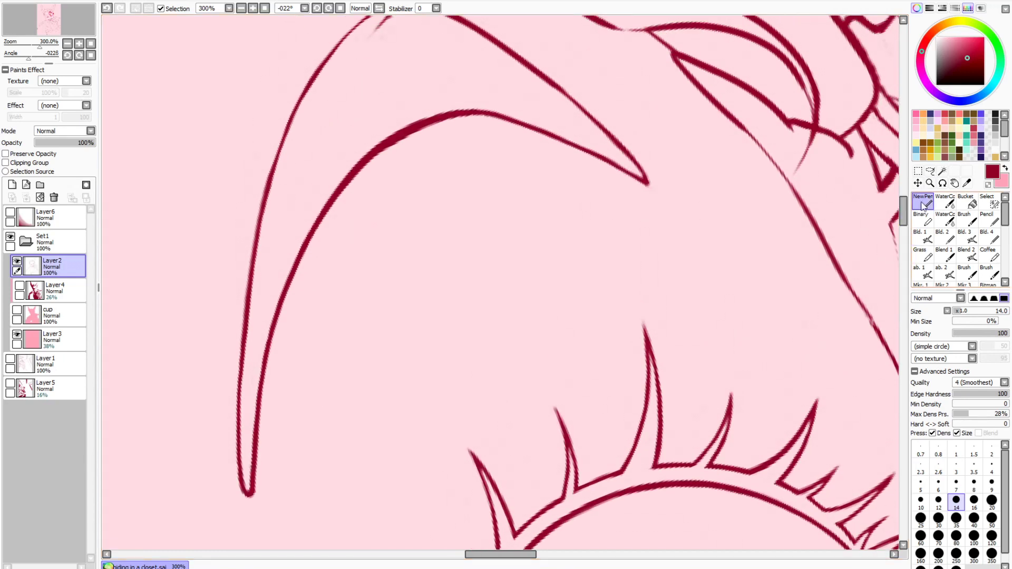
left_click_drag(295, 258, 254, 433)
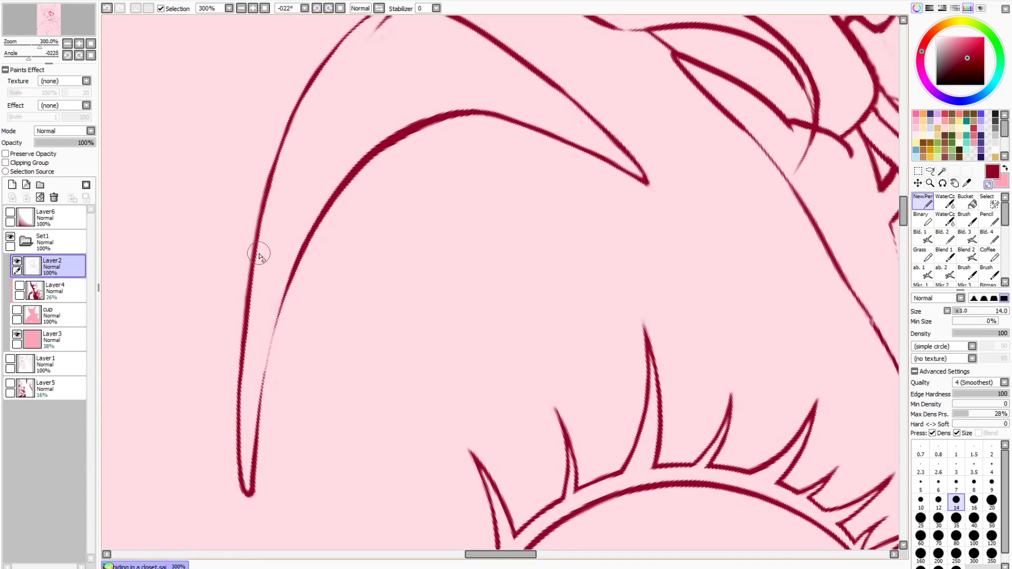
Clean the smudged end of the crease at the left mouth corner and erase the faint chin lines below it
left_click(264, 8)
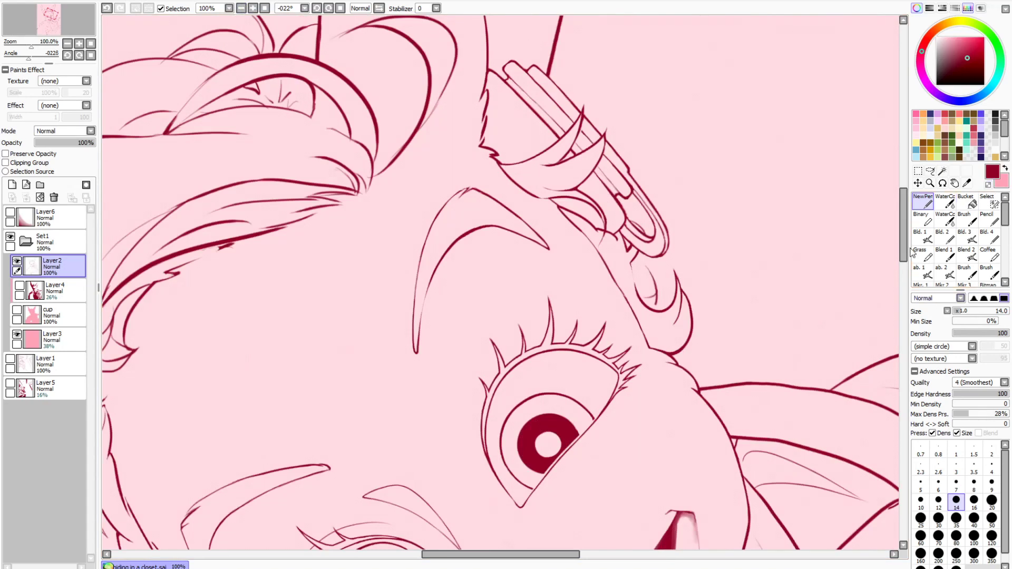
scroll(898, 273, "down", 5)
left_click(254, 8)
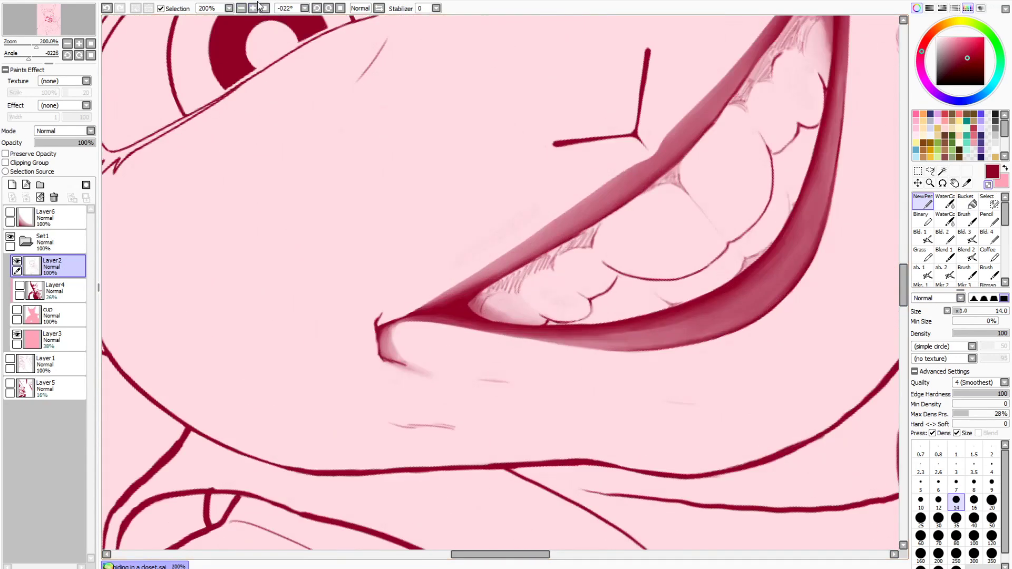
left_click(253, 7)
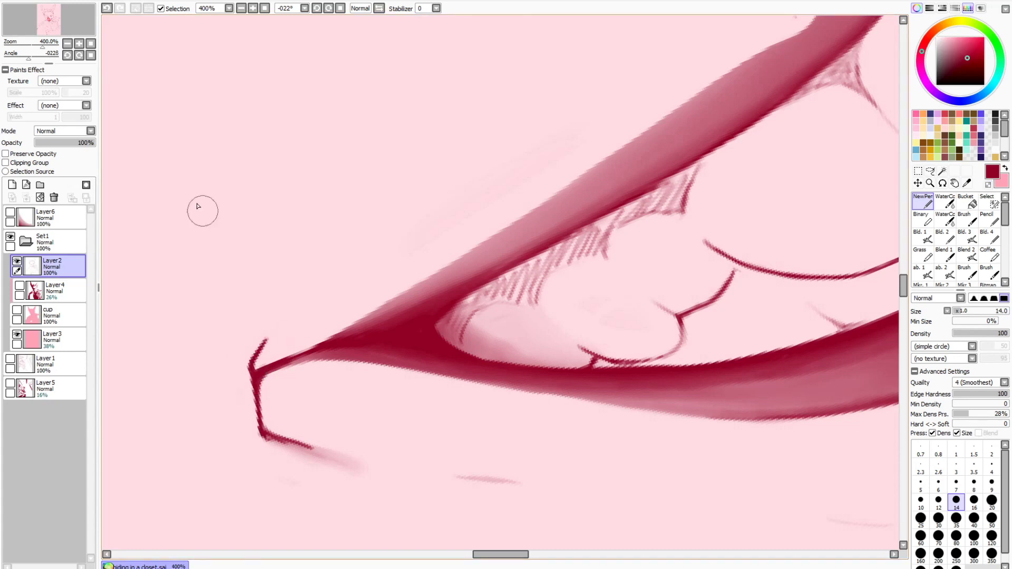
left_click_drag(273, 341, 245, 171)
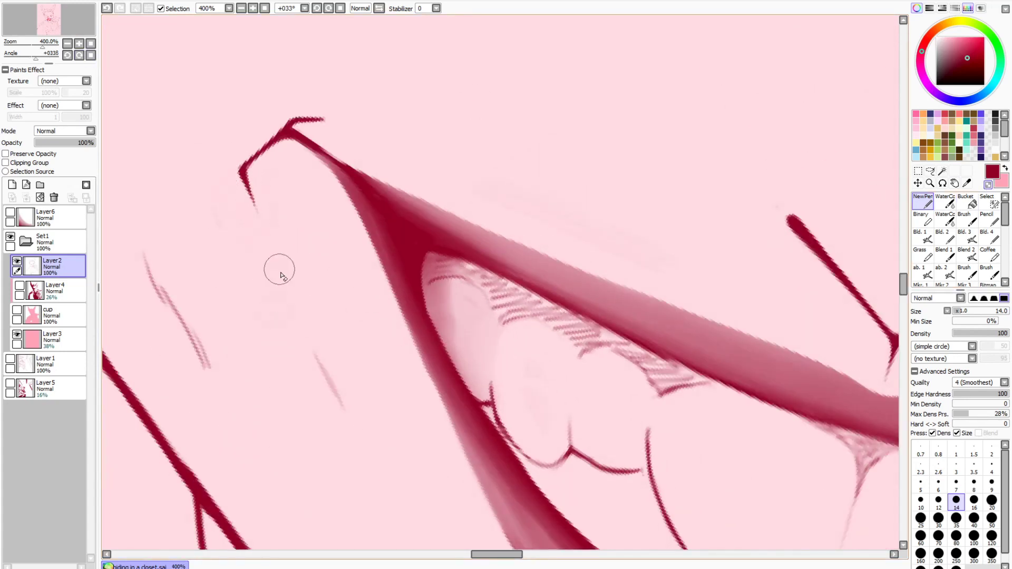
left_click_drag(206, 364, 150, 264)
Clean up the marks around the right mouth corner and sharpen its hooked crease
key("Page_Down")
key("Page_Down")
key("Page_Down")
left_click_drag(534, 554, 600, 554)
left_click_drag(902, 285, 903, 294)
key("Page_Up")
key("Page_Up")
key("Page_Up")
key("Page_Up")
mouse_move(514, 232)
left_mouse_down()
mouse_move(576, 236)
mouse_move(511, 350)
mouse_move(418, 445)
left_mouse_up()
left_click_drag(596, 303, 564, 239)
left_click(992, 177)
left_click_drag(612, 270, 535, 337)
left_click_drag(568, 182, 611, 268)
left_click_drag(537, 161, 564, 174)
Redraw the short curved crease below the right mouth corner
left_click_drag(44, 44, 30, 45)
left_click(78, 43)
left_click(78, 43)
left_click_drag(903, 293, 903, 300)
key("minus")
mouse_move(401, 294)
left_mouse_down()
mouse_move(369, 307)
mouse_move(404, 291)
left_mouse_up()
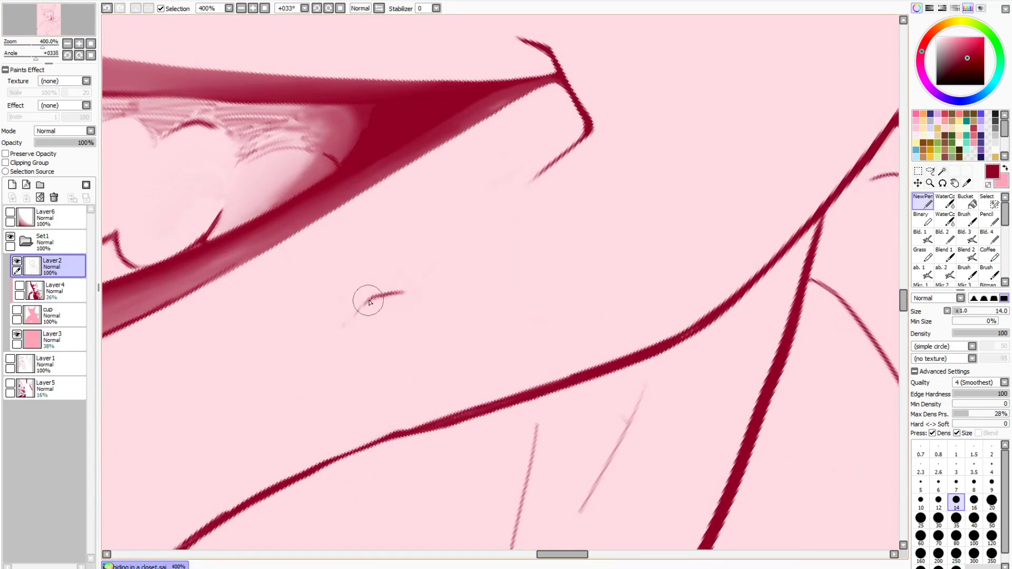
Trace the lower edges of the left side teeth on a new layer above the line art, with Layer2 dimmed to 32%
left_click_drag(580, 554, 519, 543)
scroll(272, 418, "up", 5)
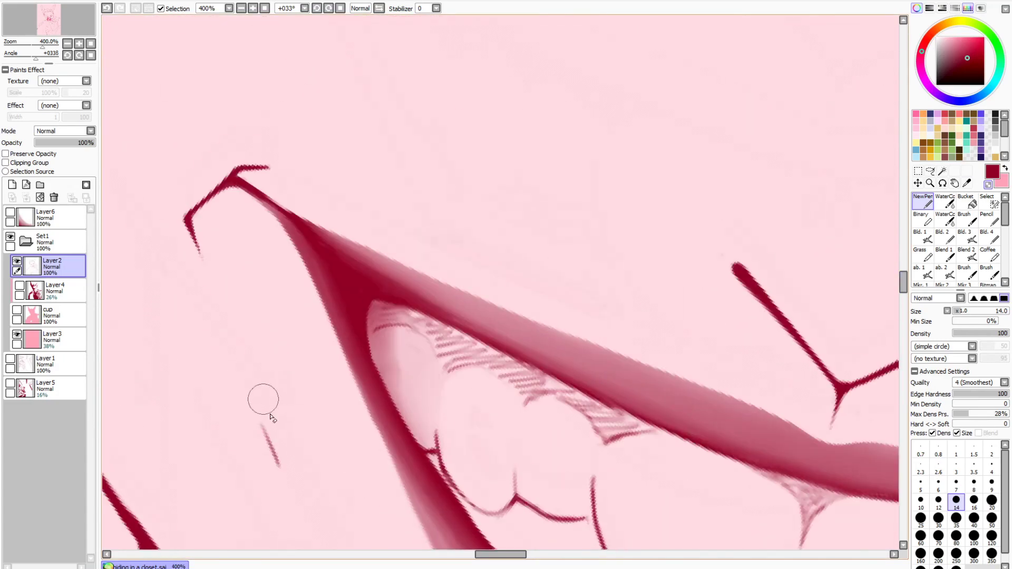
scroll(189, 217, "down", 3)
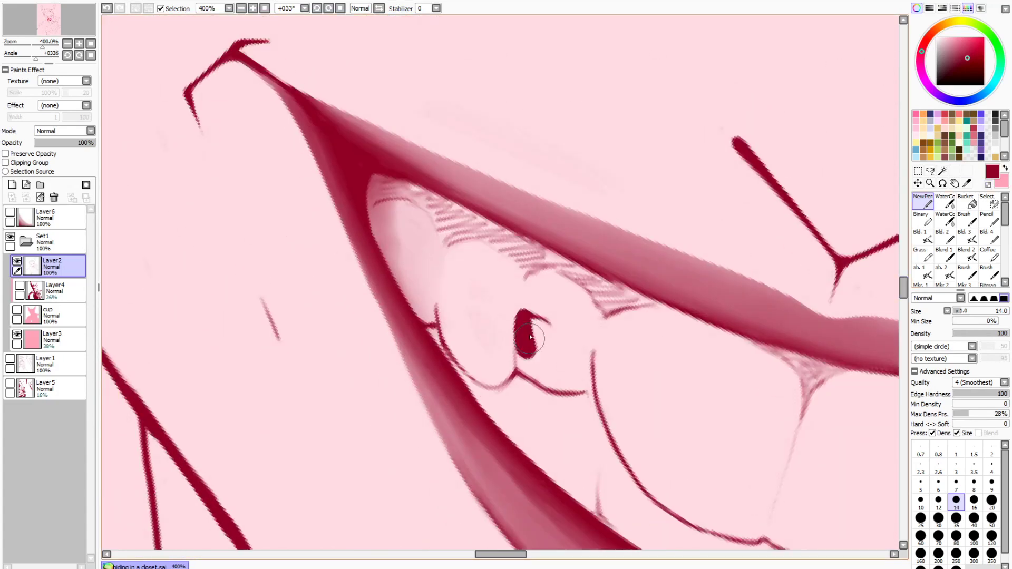
scroll(158, 184, "right", 3)
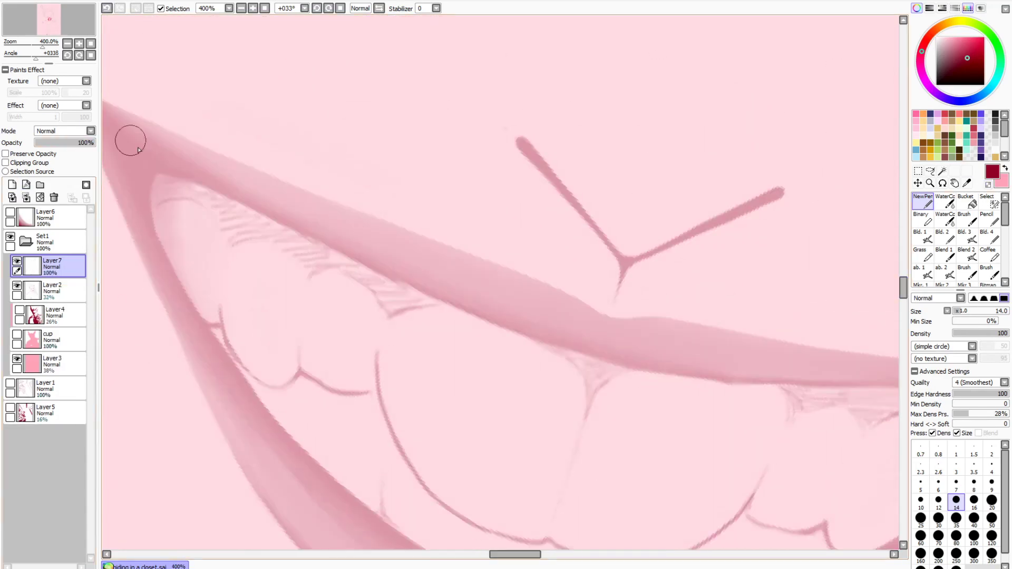
left_click_drag(219, 302, 260, 384)
key("ctrl+z")
left_click_drag(298, 349, 377, 393)
left_click_drag(286, 390, 219, 307)
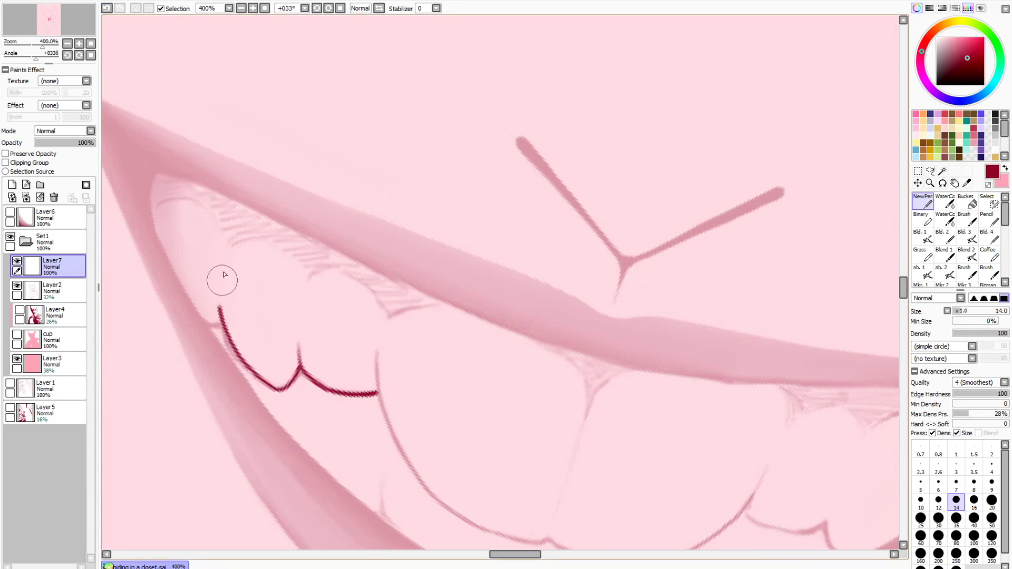
left_click_drag(232, 345, 282, 391)
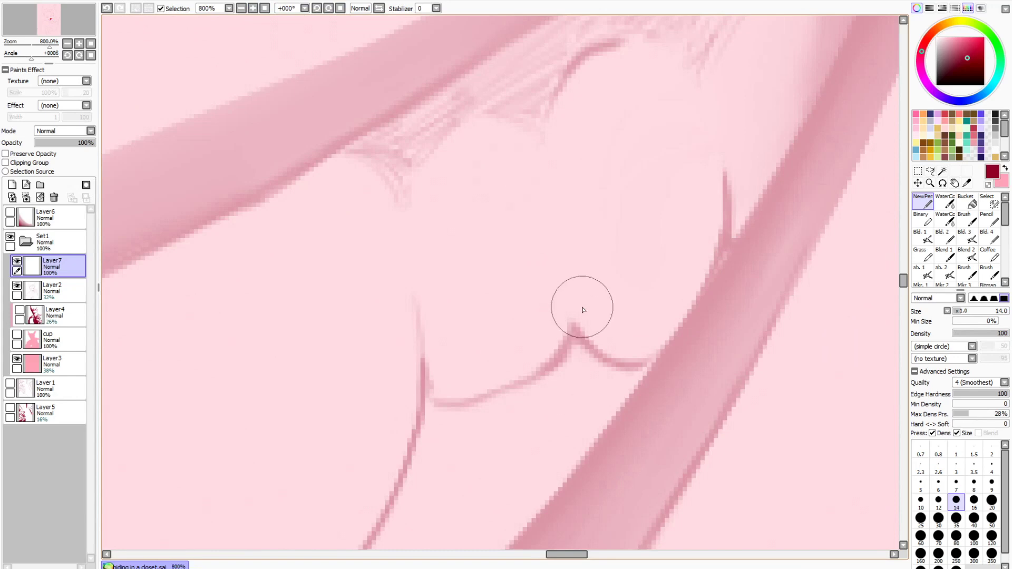
Trace the lower edges of the right side teeth up to the lower lip on the new layer
mouse_move(572, 319)
left_mouse_down()
mouse_move(447, 409)
mouse_move(422, 409)
left_mouse_up()
mouse_move(723, 169)
left_mouse_down()
mouse_move(713, 258)
mouse_move(693, 303)
left_mouse_up()
left_click_drag(658, 356, 616, 374)
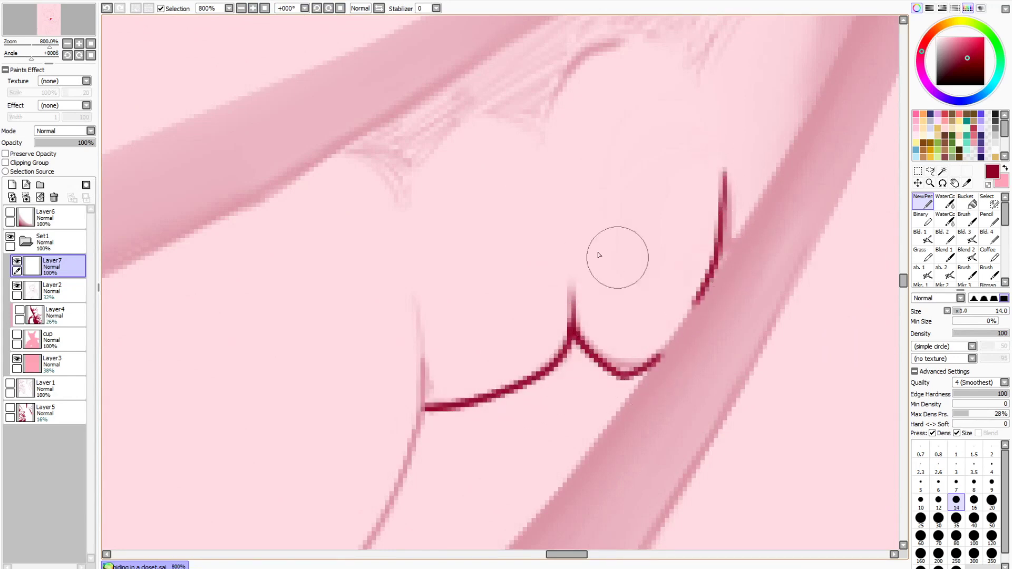
Trace the lower edge of the left front tooth to the middle of the mouth
scroll(694, 297, "down", 5)
left_click(253, 7)
left_click(253, 8)
left_click(253, 8)
left_click(253, 8)
scroll(527, 237, "down", 3)
mouse_move(435, 135)
left_mouse_down()
mouse_move(438, 223)
mouse_move(412, 299)
mouse_move(330, 387)
mouse_move(221, 411)
left_mouse_up()
Trace the right front tooth's lower edge and the dividing line between the two front teeth
left_click_drag(571, 553, 549, 551)
key("h")
key("Delete")
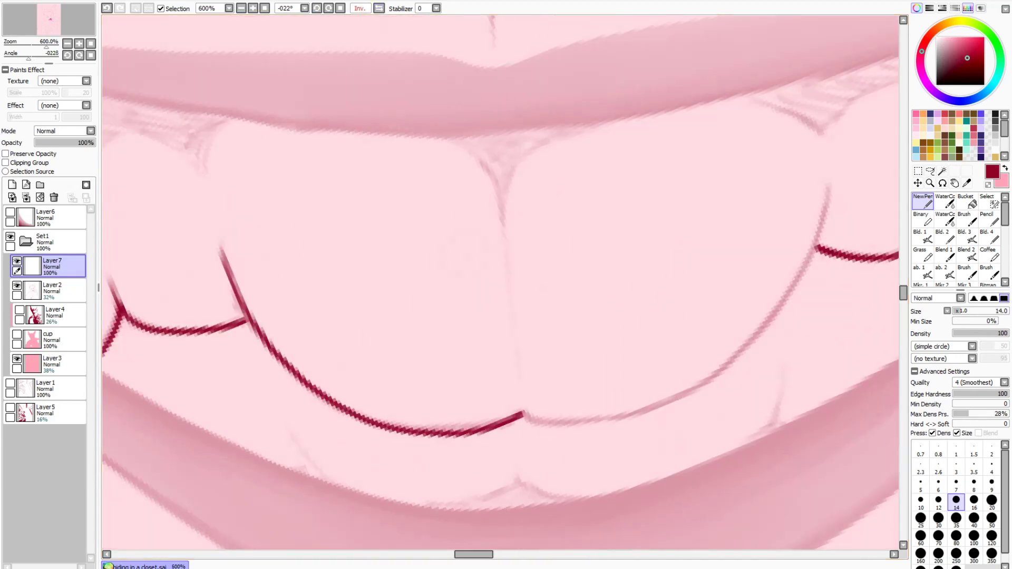
left_click_drag(483, 553, 491, 553)
mouse_move(664, 194)
left_mouse_down()
mouse_move(561, 364)
mouse_move(522, 391)
mouse_move(605, 320)
mouse_move(441, 420)
mouse_move(360, 414)
left_mouse_up()
key("ctrl+z")
left_click_drag(317, 162, 346, 271)
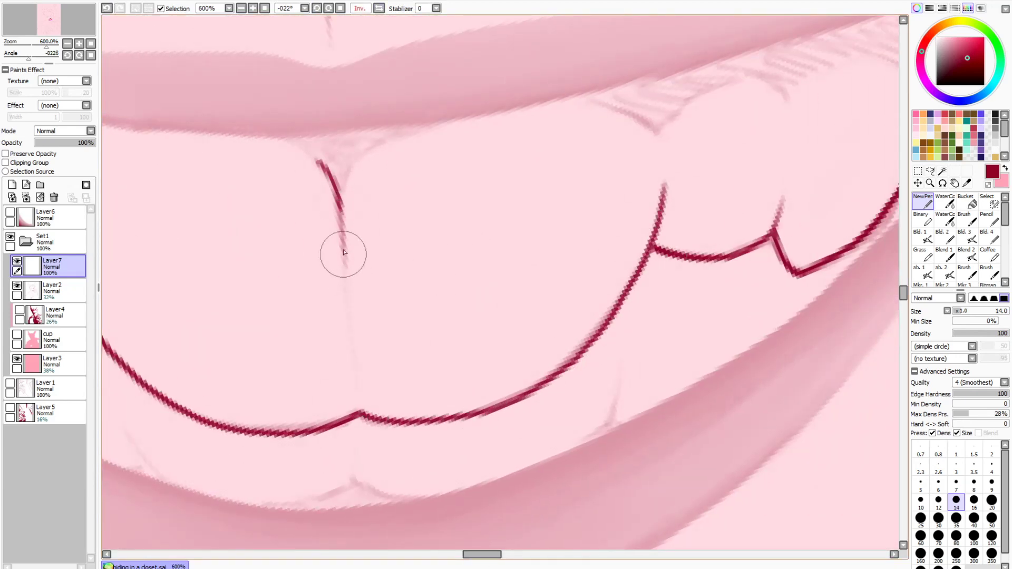
left_click_drag(342, 210, 369, 153)
Trace the gum line along the tops of the upper teeth below the upper lip
left_click_drag(495, 554, 470, 531)
mouse_move(513, 128)
left_mouse_down()
mouse_move(480, 167)
mouse_move(309, 133)
mouse_move(135, 130)
left_mouse_up()
left_click_drag(466, 554, 503, 554)
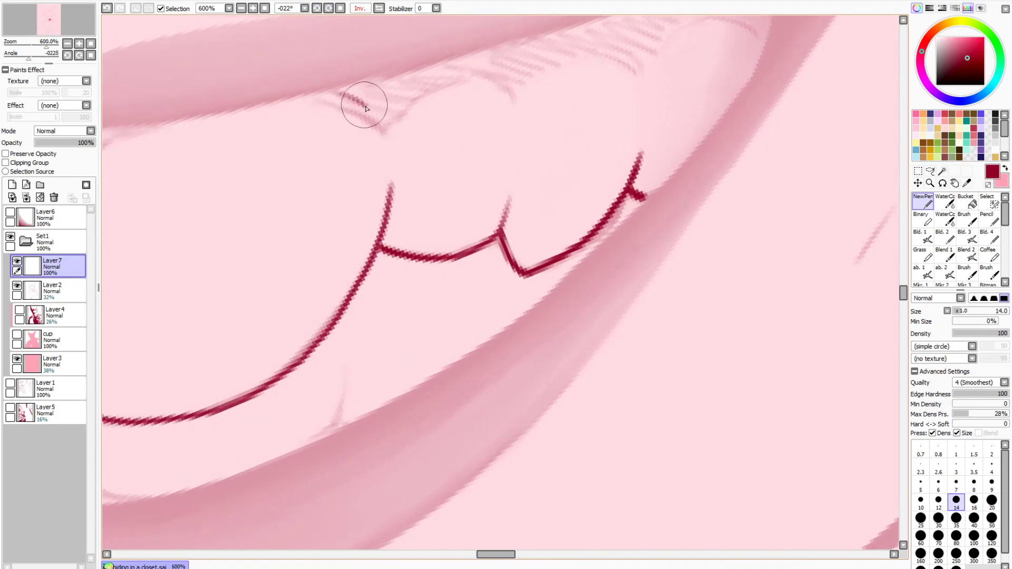
left_click_drag(342, 94, 386, 130)
left_click_drag(904, 294, 903, 289)
mouse_move(389, 298)
left_mouse_down()
mouse_move(567, 235)
mouse_move(634, 239)
mouse_move(757, 207)
left_mouse_up()
Trace the remaining small tooth outlines inside the mouth on the new layer
left_click(67, 44)
left_click_drag(497, 555, 510, 554)
double_click(253, 8)
double_click(253, 8)
left_click(988, 185)
key("h")
left_click_drag(345, 435, 290, 387)
left_click(988, 185)
left_click(328, 8)
left_click(253, 8)
mouse_move(169, 266)
left_mouse_down()
mouse_move(178, 333)
mouse_move(243, 415)
left_mouse_up()
left_click(988, 184)
scroll(180, 248, "down", 5)
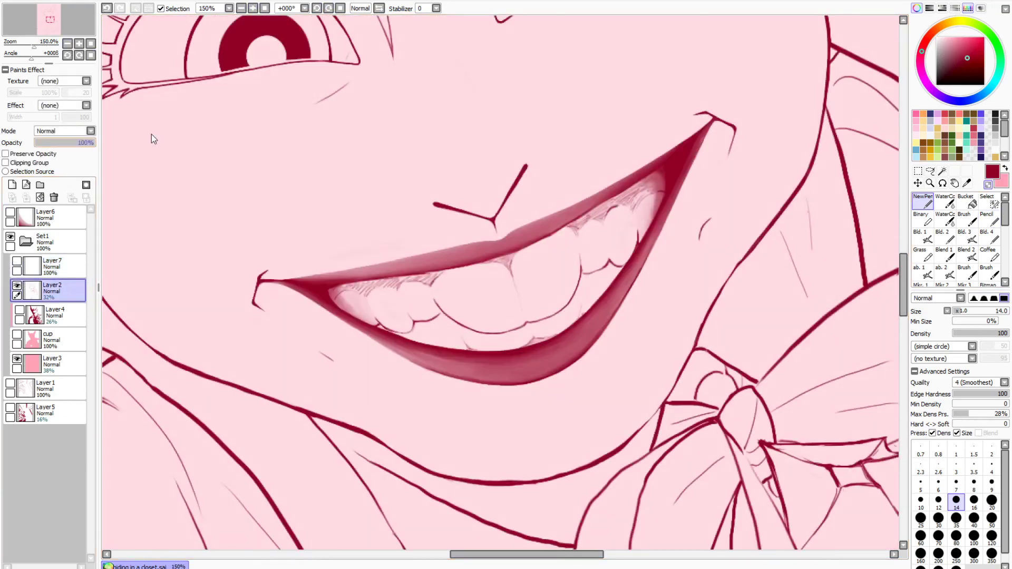
scroll(151, 138, "up", 3)
mouse_move(840, 213)
left_mouse_down()
mouse_move(732, 351)
mouse_move(656, 414)
mouse_move(583, 438)
mouse_move(591, 450)
mouse_move(640, 388)
mouse_move(427, 413)
mouse_move(290, 395)
mouse_move(544, 222)
mouse_move(534, 266)
left_mouse_up()
left_click(107, 8)
left_click(107, 8)
left_click(107, 8)
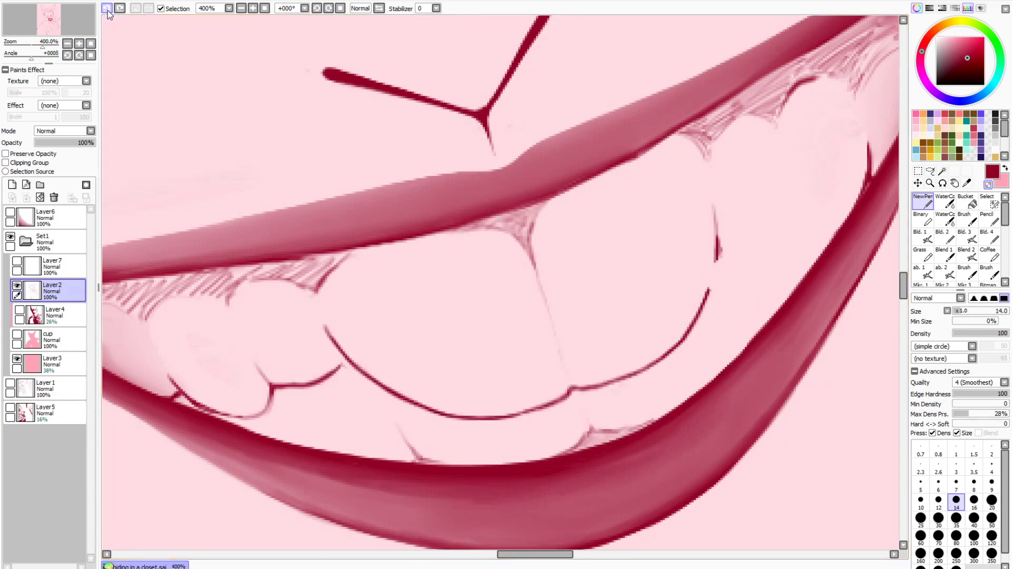
left_click(107, 8)
left_click(107, 9)
Erase the old tooth outlines and the gum hatching near the right mouth corner from Layer2, keeping the lips
mouse_move(718, 227)
left_mouse_down()
mouse_move(511, 409)
mouse_move(248, 407)
mouse_move(117, 323)
mouse_move(137, 379)
left_mouse_up()
mouse_move(556, 357)
left_mouse_down()
mouse_move(552, 223)
mouse_move(704, 245)
mouse_move(818, 233)
mouse_move(864, 169)
mouse_move(830, 222)
mouse_move(888, 296)
left_mouse_up()
scroll(791, 306, "up", 3)
scroll(678, 368, "right", 5)
mouse_move(644, 167)
left_mouse_down()
mouse_move(590, 361)
mouse_move(464, 286)
mouse_move(350, 338)
left_mouse_up()
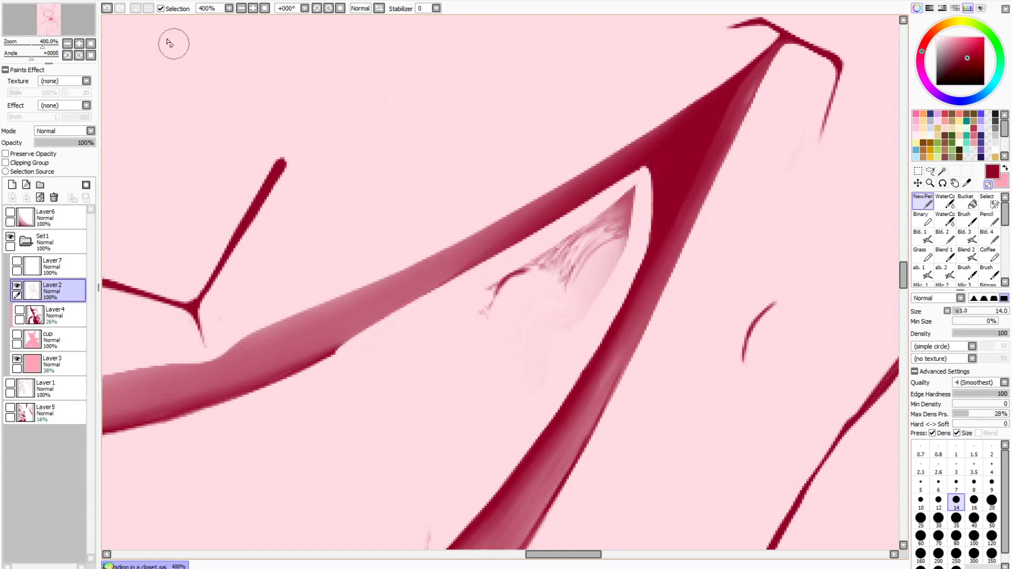
key("ctrl+z")
left_click_drag(630, 197, 552, 283)
left_click_drag(619, 222, 596, 294)
Erase the leftover gum hatching and tooth shading near the left mouth corner from Layer2
scroll(577, 558, "left", 8)
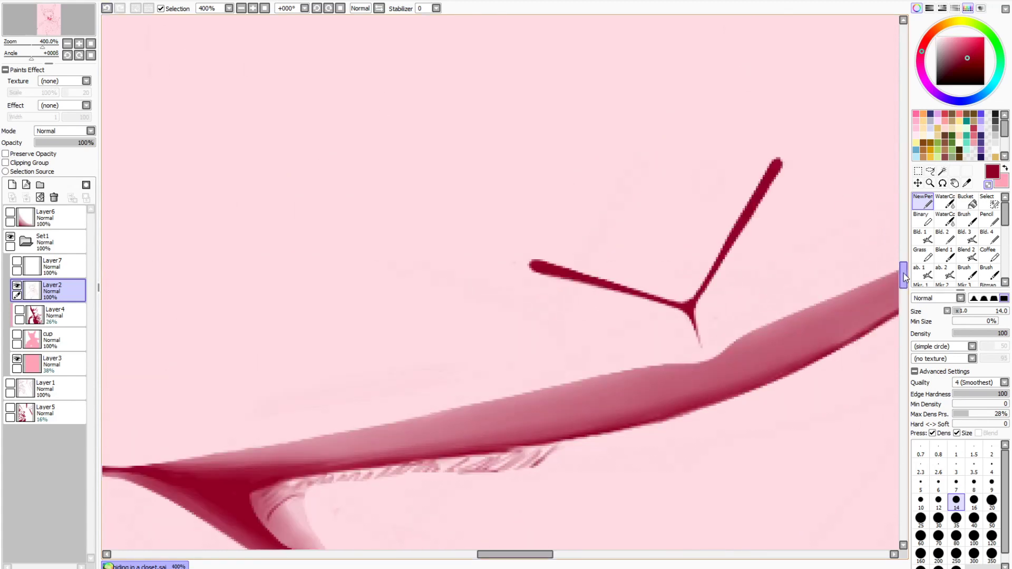
scroll(361, 287, "down", 3)
mouse_move(362, 287)
left_mouse_down()
mouse_move(335, 361)
mouse_move(469, 422)
left_mouse_up()
key("ctrl+z")
left_click(79, 55)
mouse_move(313, 128)
left_mouse_down()
mouse_move(358, 332)
mouse_move(362, 165)
mouse_move(326, 158)
mouse_move(342, 307)
left_mouse_up()
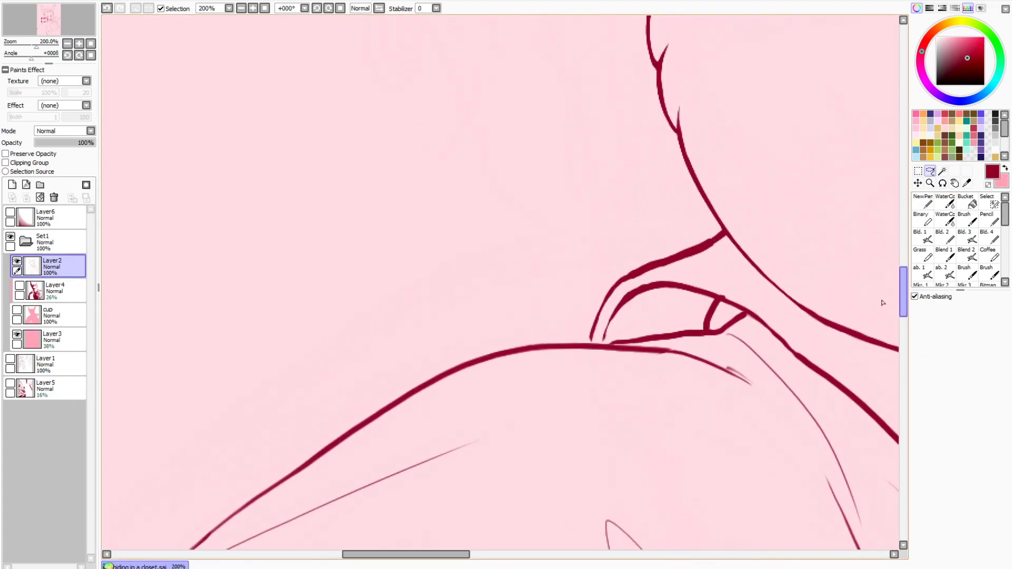
Thin and redraw the collar's outer line from the jaw contour down to the left shoulder line
left_click_drag(883, 301, 717, 301)
left_click(253, 8)
mouse_move(609, 182)
left_mouse_down()
mouse_move(601, 211)
mouse_move(364, 379)
left_mouse_up()
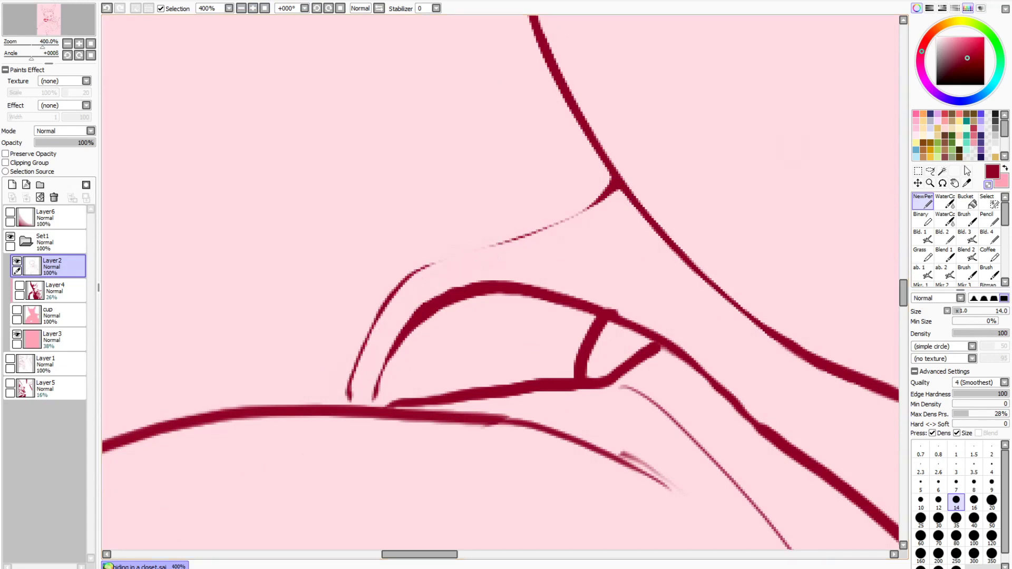
mouse_move(564, 222)
left_mouse_down()
mouse_move(447, 254)
mouse_move(347, 395)
left_mouse_up()
key("ctrl+z")
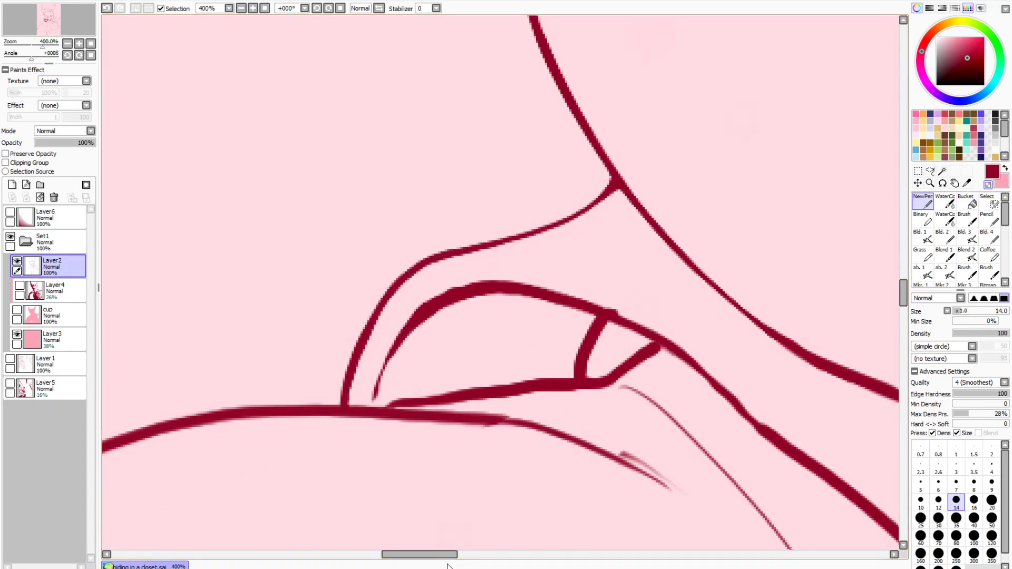
Thin the two short cross lines inside the left collar fold and smooth the fold's inner arc
left_click_drag(447, 555, 457, 555)
left_click_drag(522, 329, 507, 375)
mouse_move(574, 357)
left_mouse_down()
mouse_move(533, 389)
mouse_move(379, 384)
left_mouse_up()
mouse_move(497, 317)
left_mouse_down()
mouse_move(525, 302)
mouse_move(451, 447)
mouse_move(457, 475)
left_mouse_up()
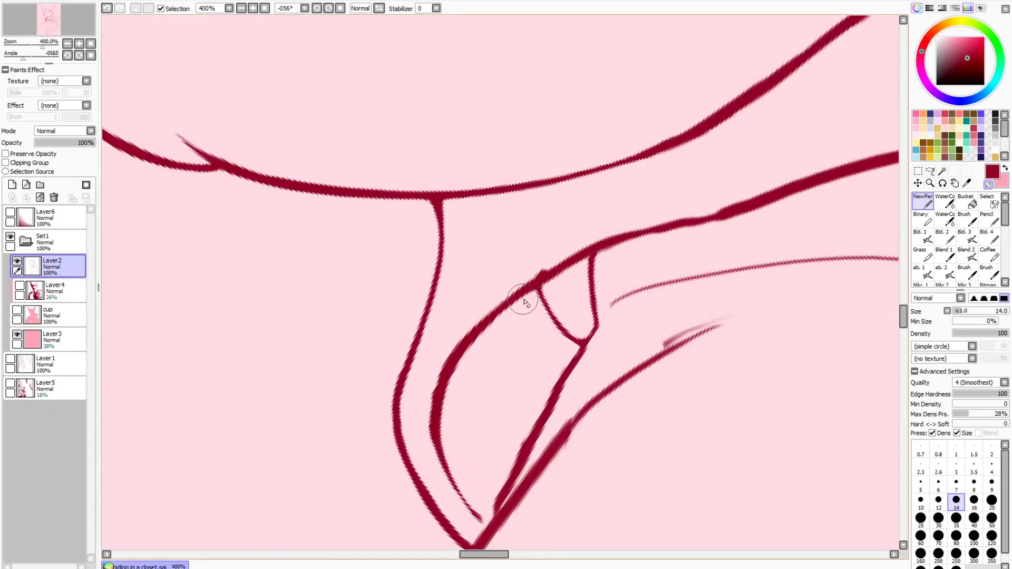
key("ctrl+z")
key("ctrl+z")
key("ctrl+z")
Redraw the shoulder line past the collar as one clean curve and join the thin fold line to the collar's corner
scroll(438, 477, "down", 3)
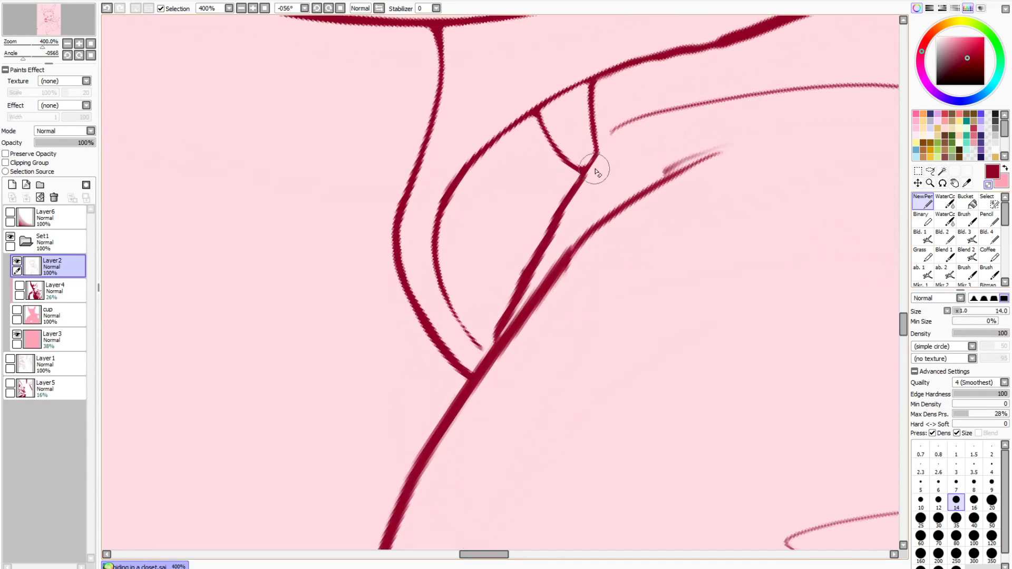
left_click_drag(667, 170, 821, 126)
left_click(987, 185)
mouse_move(750, 150)
left_mouse_down()
mouse_move(582, 240)
mouse_move(532, 289)
left_mouse_up()
mouse_move(758, 149)
left_mouse_down()
mouse_move(596, 222)
mouse_move(453, 408)
left_mouse_up()
left_click_drag(553, 216, 496, 332)
mouse_move(621, 125)
left_mouse_down()
mouse_move(580, 177)
mouse_move(617, 132)
left_mouse_up()
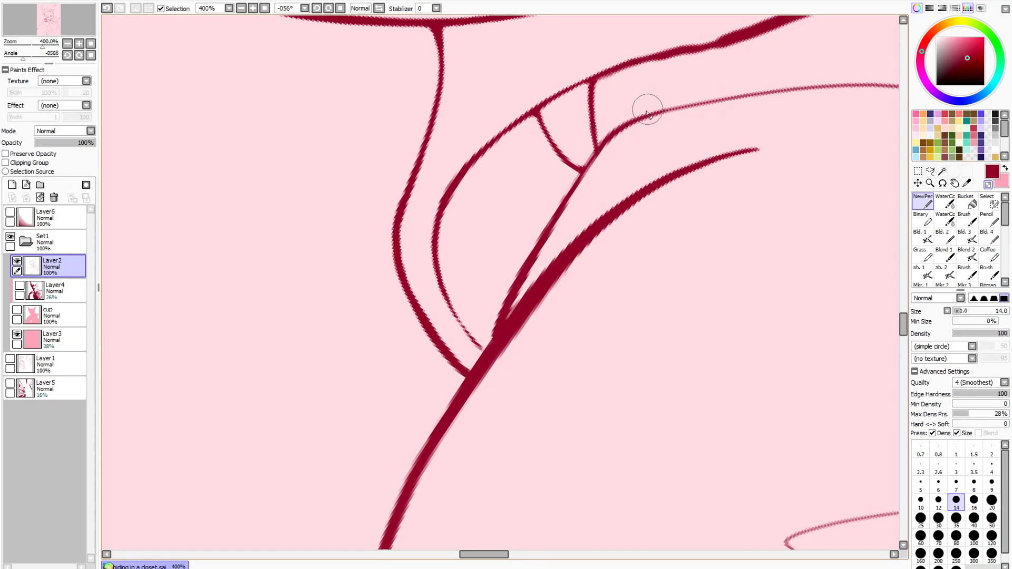
Thin the collar's upper line and the shoulder line around the collar junction, and extend the shoulder line's tapered end
left_click_drag(601, 79, 803, 21)
left_click_drag(903, 323, 903, 326)
left_click_drag(487, 322, 560, 230)
left_click_drag(432, 412, 564, 227)
mouse_move(466, 342)
left_mouse_down()
mouse_move(638, 156)
mouse_move(495, 306)
left_mouse_up()
left_click(106, 8)
left_click_drag(705, 124, 795, 93)
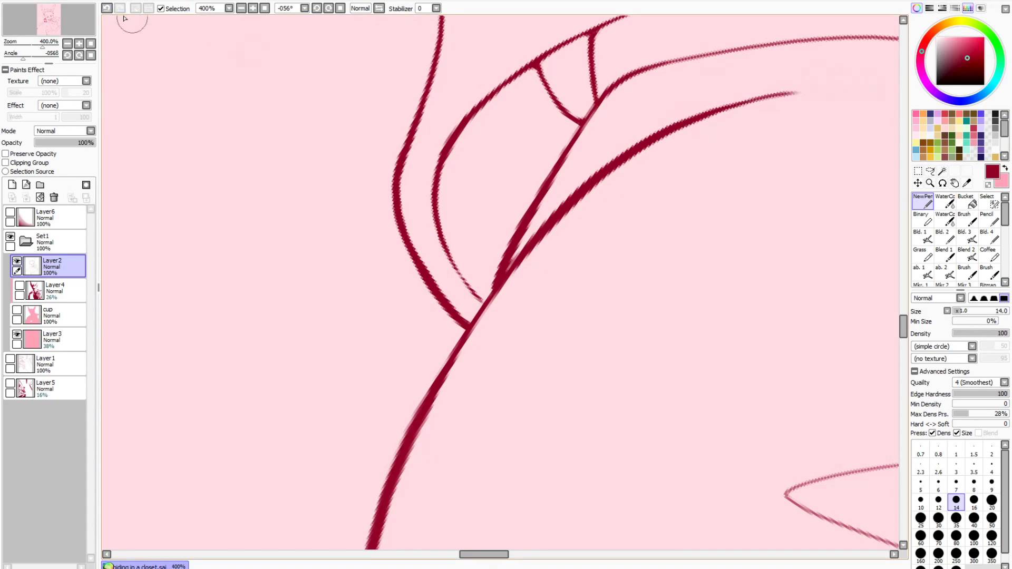
Undo the last stroke, then smooth and thin the shoulder line where it runs down past the collar junction
left_click(106, 8)
left_click_drag(23, 58, 21, 58)
left_click_drag(686, 64, 759, 37)
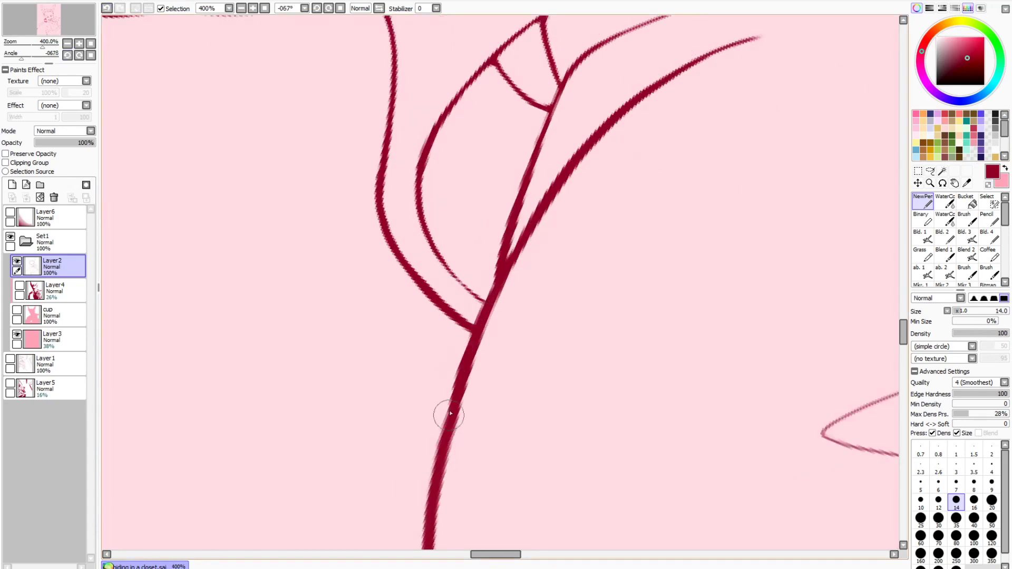
scroll(869, 301, "down", 5)
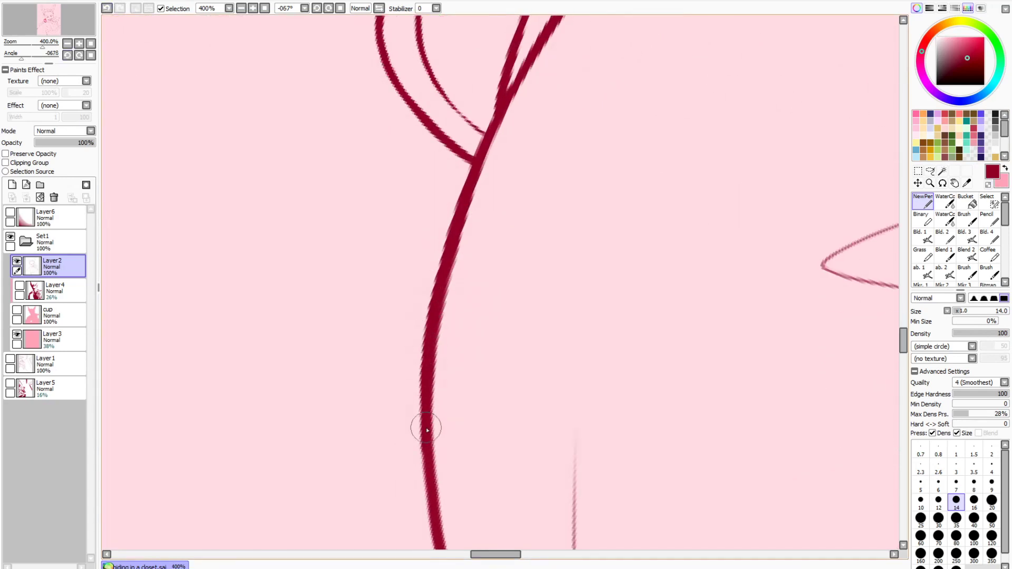
key("minus")
mouse_move(480, 188)
left_mouse_down()
mouse_move(455, 268)
mouse_move(465, 261)
mouse_move(444, 445)
left_mouse_up()
left_click(107, 7)
left_click_drag(903, 340, 903, 352)
left_click_drag(443, 108, 436, 191)
scroll(868, 248, "down", 6)
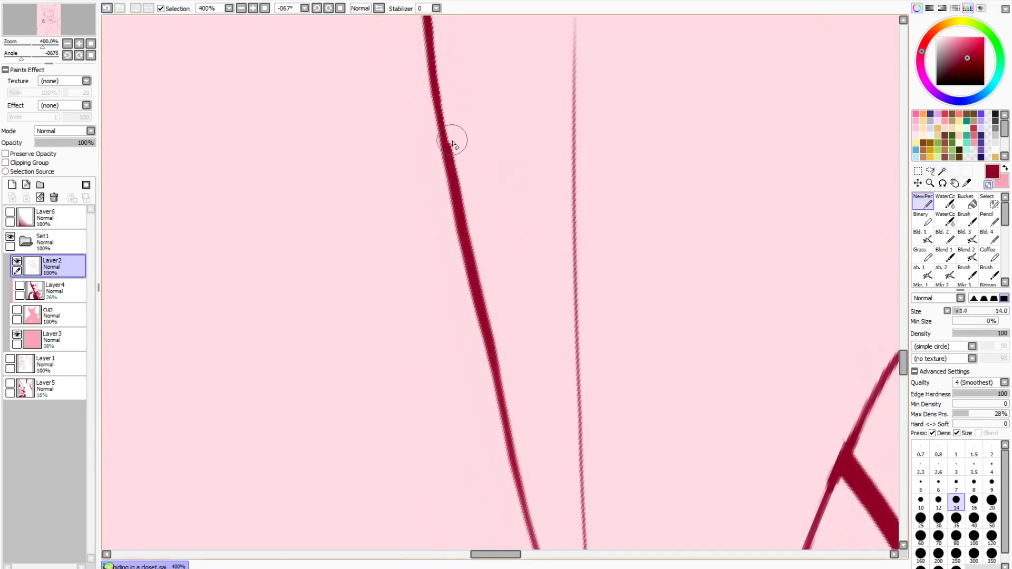
Thin the outer arm line from the shoulder's bend down toward the faint inner fold line
scroll(428, 74, "up", 5)
left_click_drag(423, 179, 455, 388)
key("minus")
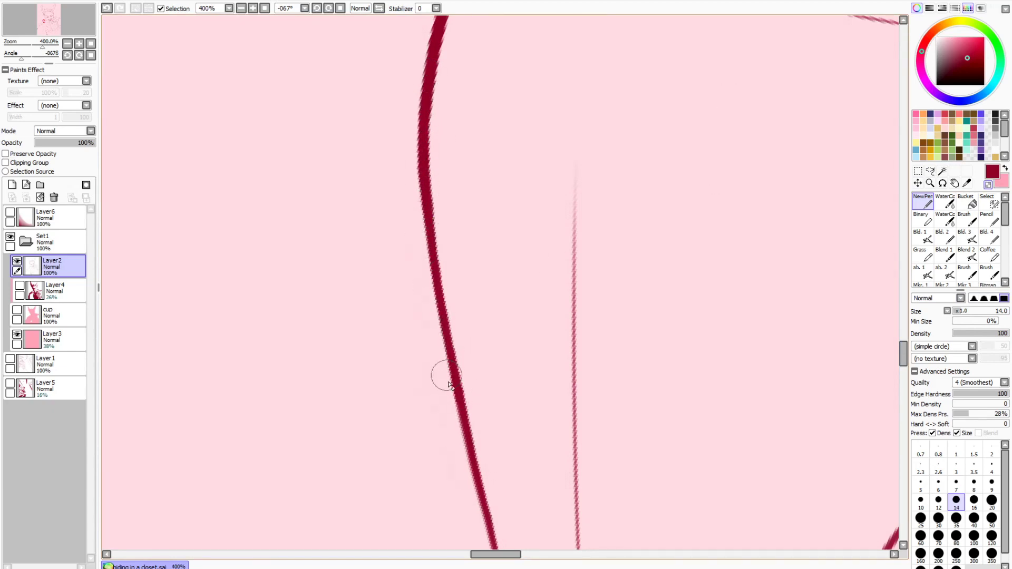
scroll(506, 208, "down", 5)
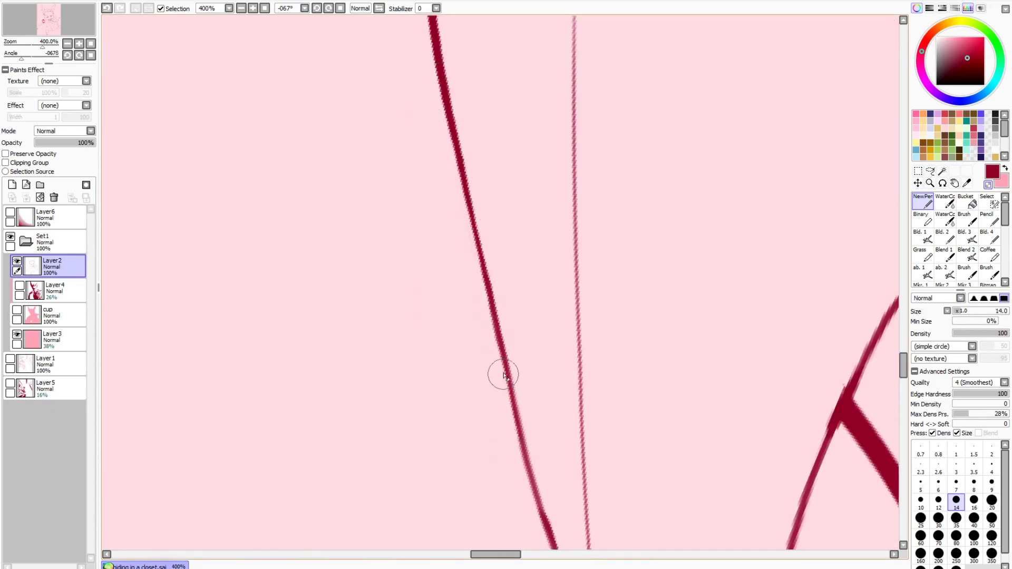
scroll(548, 494, "down", 4)
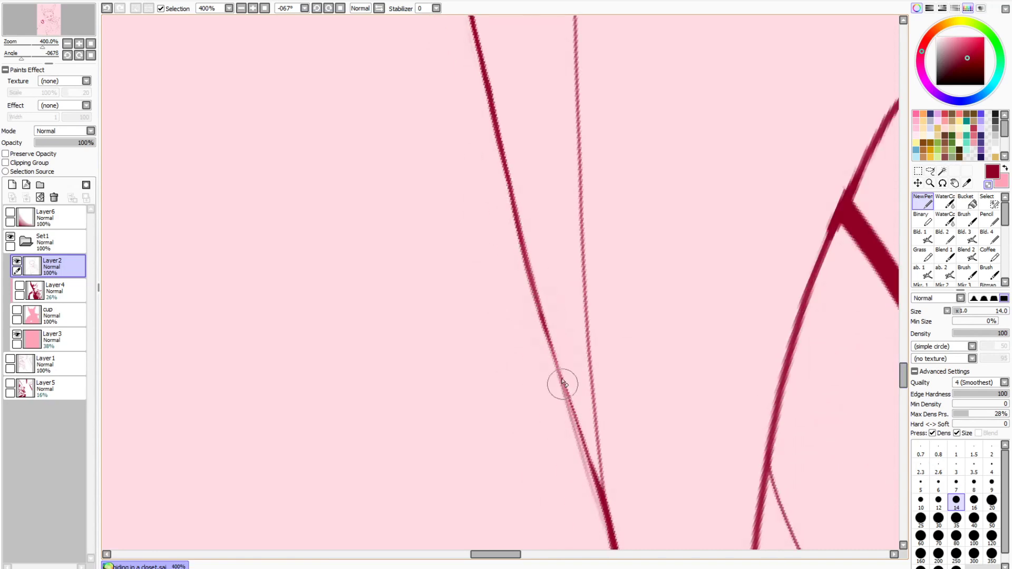
Trace over the outer arm line below the fold line's junction, then undo the last uneven stroke
scroll(560, 384, "down", 7)
left_click_drag(616, 174, 687, 524)
left_click_drag(903, 390, 902, 407)
left_click_drag(683, 147, 707, 263)
left_click_drag(691, 169, 728, 309)
left_click_drag(496, 554, 511, 554)
left_click_drag(435, 142, 456, 209)
left_click_drag(21, 57, 22, 57)
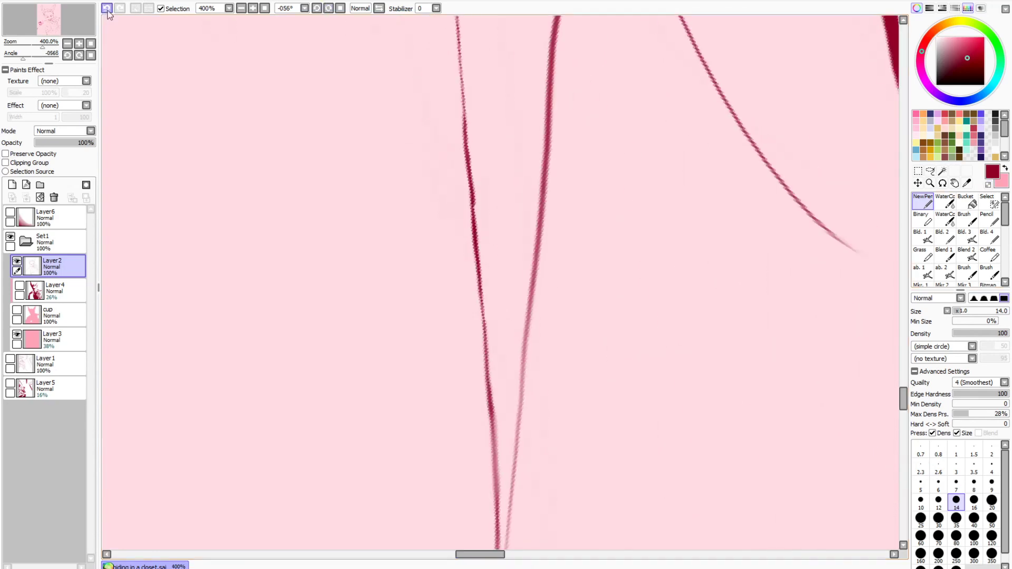
left_click(107, 8)
Set the brush size to 10 and redraw the lower outer arm line past its merge with the inner line
left_click(920, 503)
left_click_drag(460, 84, 497, 527)
scroll(885, 407, "down", 3)
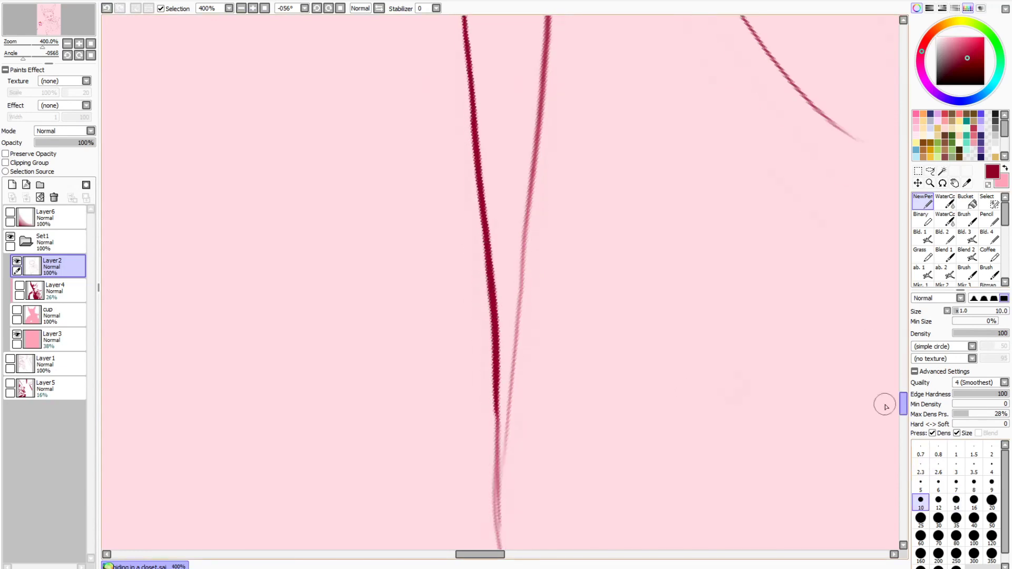
left_click_drag(491, 302, 497, 443)
left_click_drag(902, 403, 902, 413)
mouse_move(495, 189)
left_mouse_down()
mouse_move(505, 364)
mouse_move(539, 457)
mouse_move(499, 301)
mouse_move(509, 342)
left_mouse_up()
left_click_drag(504, 311, 515, 376)
left_click_drag(510, 336, 548, 463)
Redraw the outer arm line above and below the faint fold line's junction as one even stroke
left_click_drag(902, 413, 902, 381)
left_click_drag(454, 108, 464, 458)
scroll(464, 459, "up", 8)
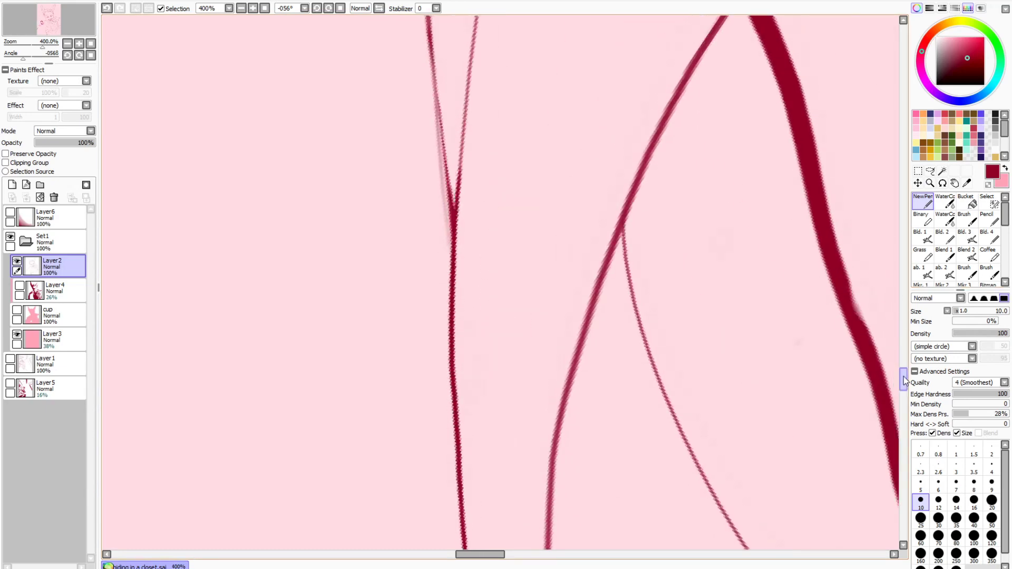
left_click_drag(422, 80, 453, 458)
scroll(881, 294, "down", 5)
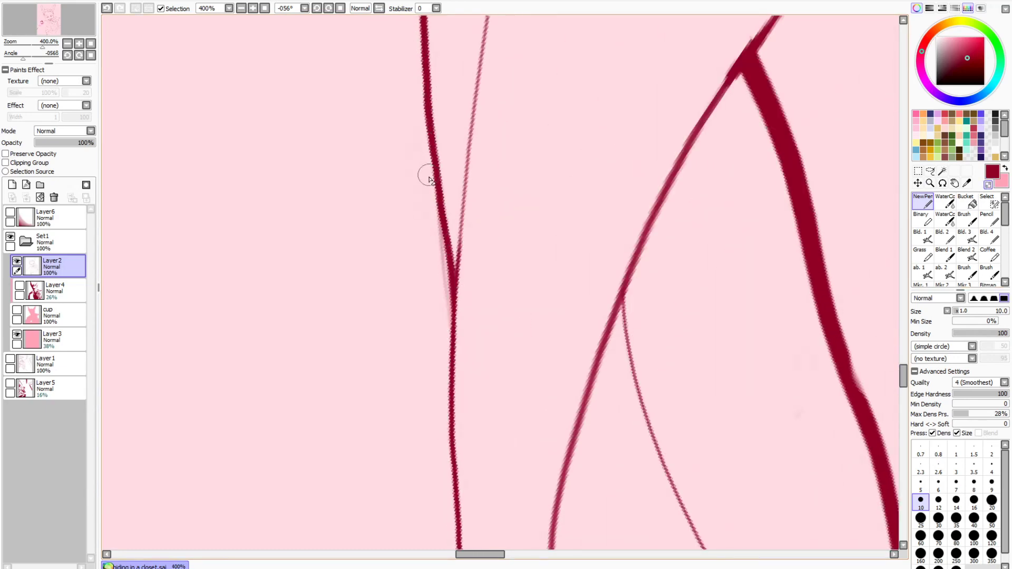
Clean the V-shaped junction on the outer arm line and darken the fold line running into it
left_click_drag(434, 157, 449, 251)
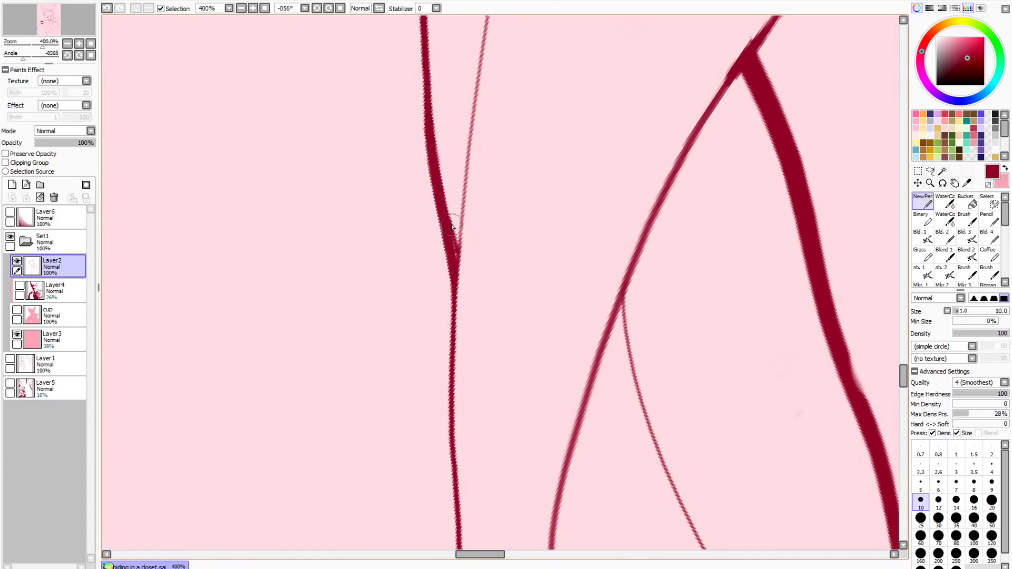
left_click_drag(42, 46, 45, 46)
mouse_move(423, 21)
left_mouse_down()
mouse_move(425, 136)
mouse_move(456, 327)
mouse_move(444, 439)
left_mouse_up()
scroll(684, 300, "up", 3)
left_click_drag(483, 158, 456, 326)
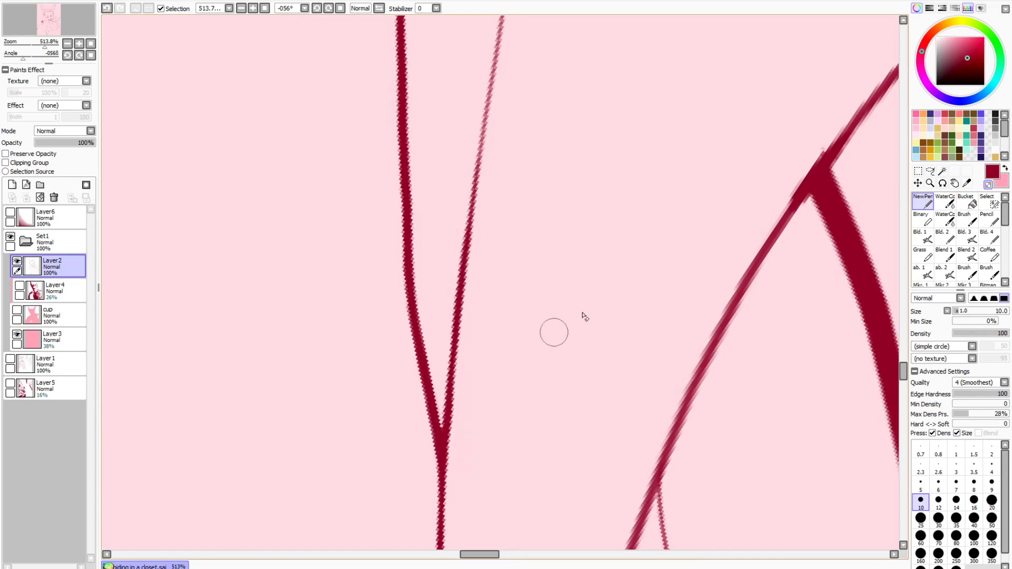
scroll(453, 462, "up", 9)
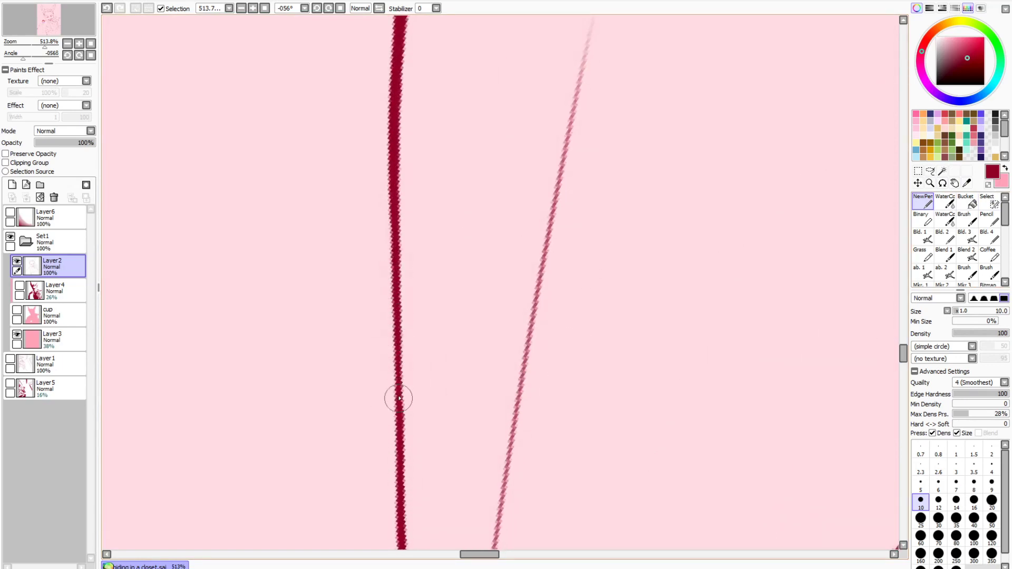
Smooth the outer arm line below the V-shaped junction at 500% zoom
left_click(242, 8)
left_click(242, 7)
left_click_drag(903, 354, 903, 381)
left_click(253, 8)
left_click(253, 8)
left_click_drag(443, 81, 446, 328)
scroll(907, 388, "down", 9)
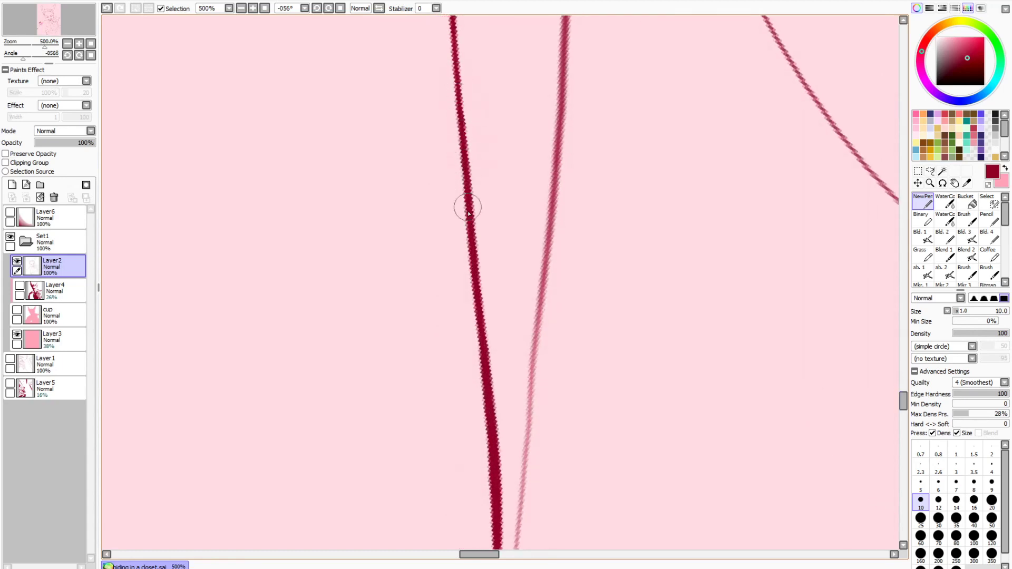
Redraw the inner line's lower end into the outer arm line and undo the stroke extending it upward
scroll(484, 349, "down", 5)
left_click_drag(528, 92, 506, 434)
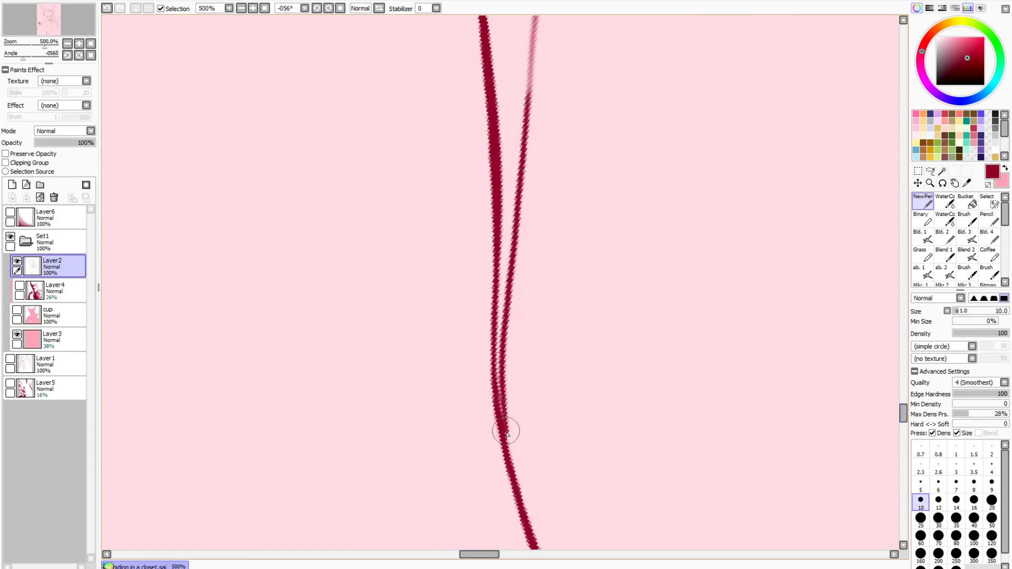
scroll(599, 378, "up", 5)
left_click_drag(524, 486, 574, 13)
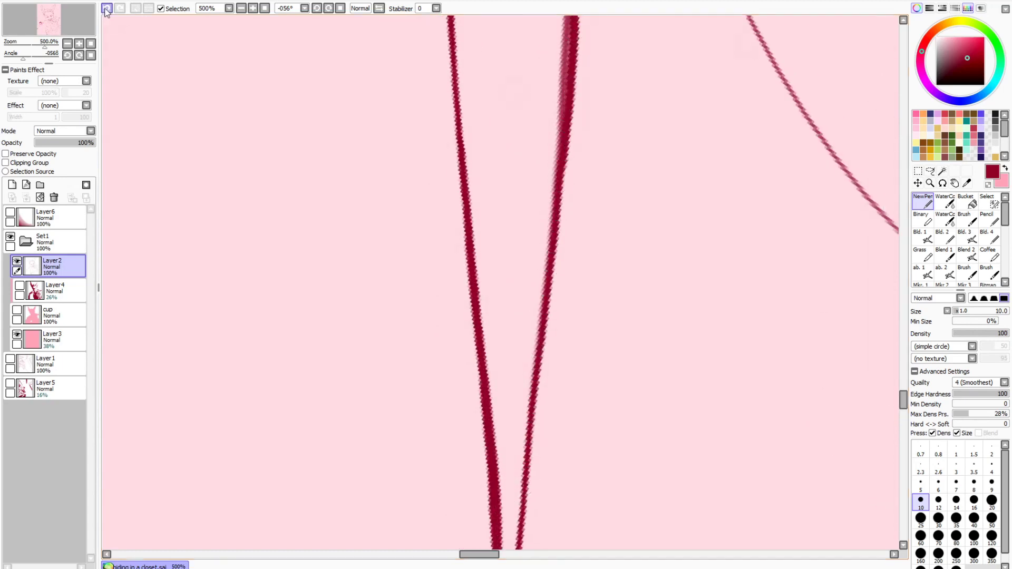
key("ctrl+z")
With brush size 14, redraw the inner line from its upper fork downward, then thin it toward the outer arm line
scroll(797, 237, "up", 7)
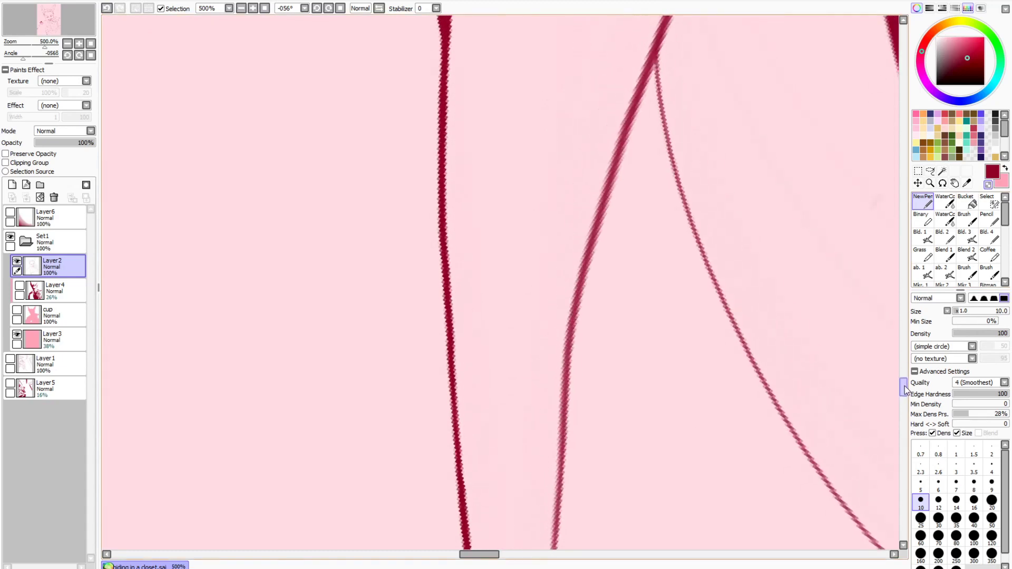
left_click(956, 500)
mouse_move(674, 20)
left_mouse_down()
mouse_move(618, 127)
mouse_move(555, 403)
left_mouse_up()
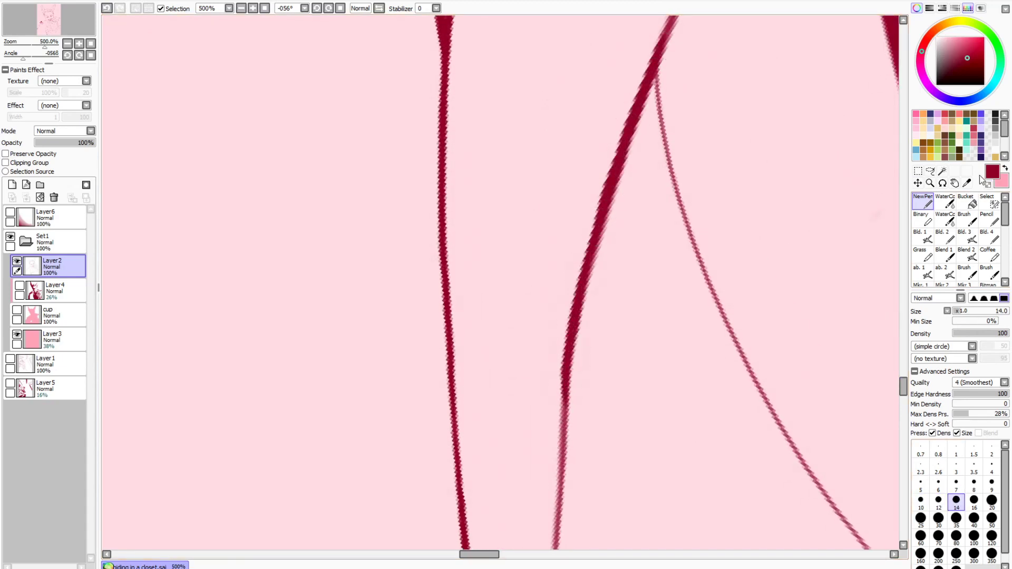
left_click_drag(591, 276, 568, 405)
key("minus")
left_click_drag(903, 386, 903, 395)
left_click_drag(566, 154, 540, 436)
scroll(540, 436, "down", 3)
left_click_drag(562, 63, 529, 388)
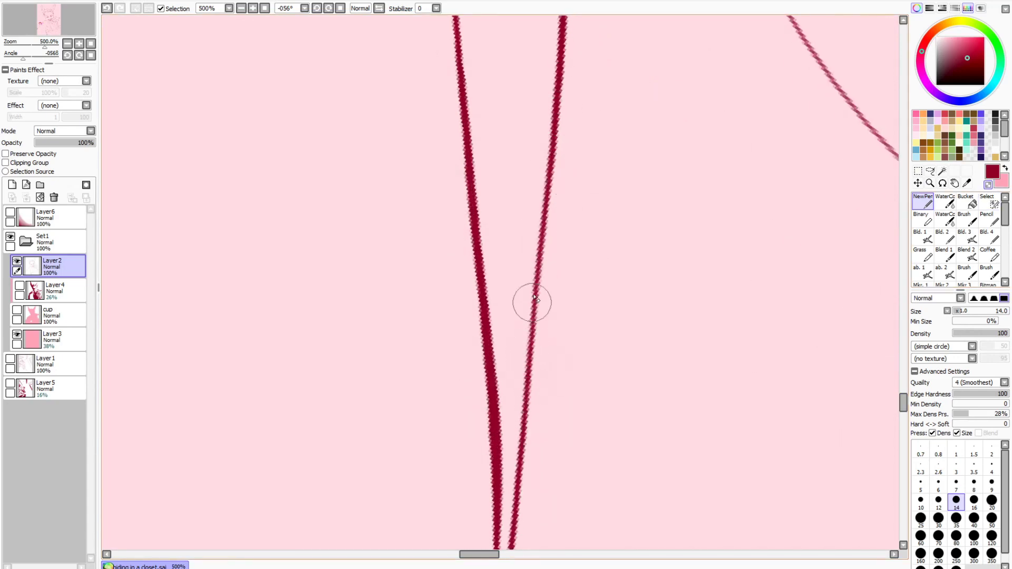
Reset the canvas rotation and clean the curved bend where the two arm lines merge
scroll(533, 302, "down", 4)
left_click_drag(766, 449, 766, 264)
left_click(340, 8)
left_click(253, 8)
left_click(253, 8)
left_click(253, 8)
key("minus")
mouse_move(652, 179)
left_mouse_down()
mouse_move(562, 289)
mouse_move(539, 468)
left_mouse_up()
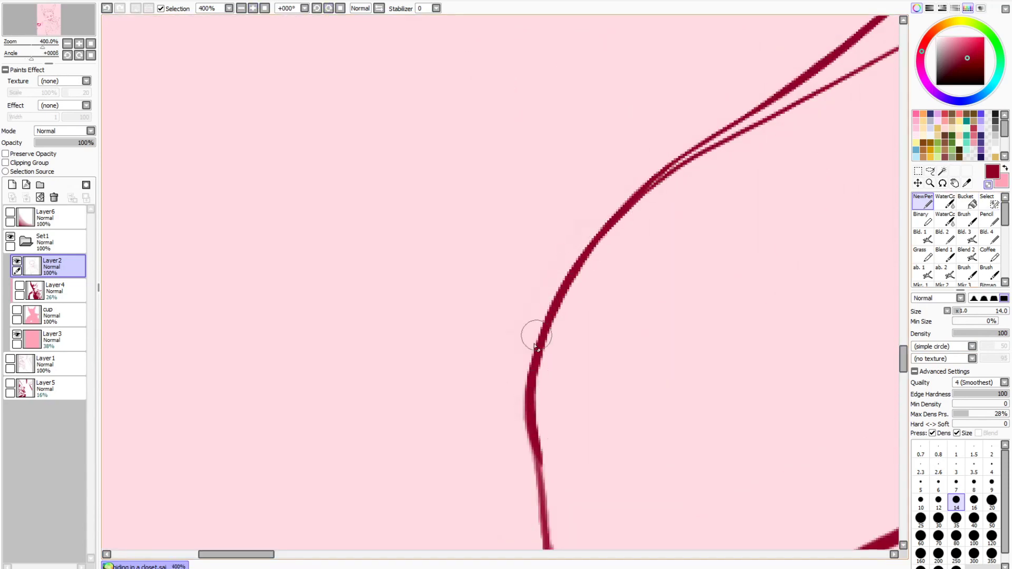
Thin and smooth the line running from the arm's bend down to the thick diagonal contour
scroll(557, 297, "down", 3)
scroll(544, 230, "down", 3)
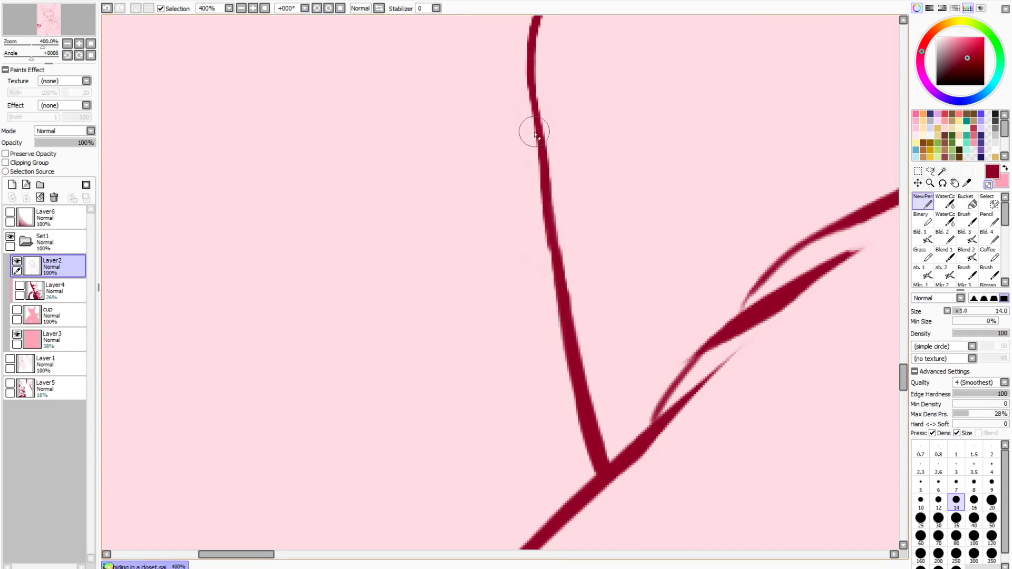
left_click_drag(569, 240, 607, 440)
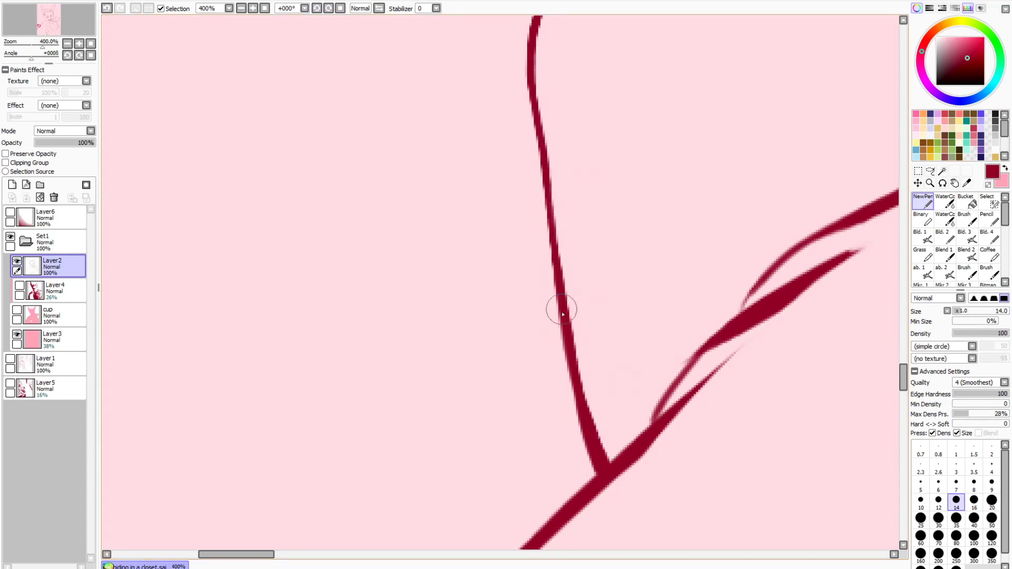
left_click_drag(564, 345, 591, 449)
left_click_drag(575, 338, 607, 456)
Clean the overlapping branch strokes along the upper diagonal contour, undoing the strokes that miss
left_click_drag(236, 554, 262, 554)
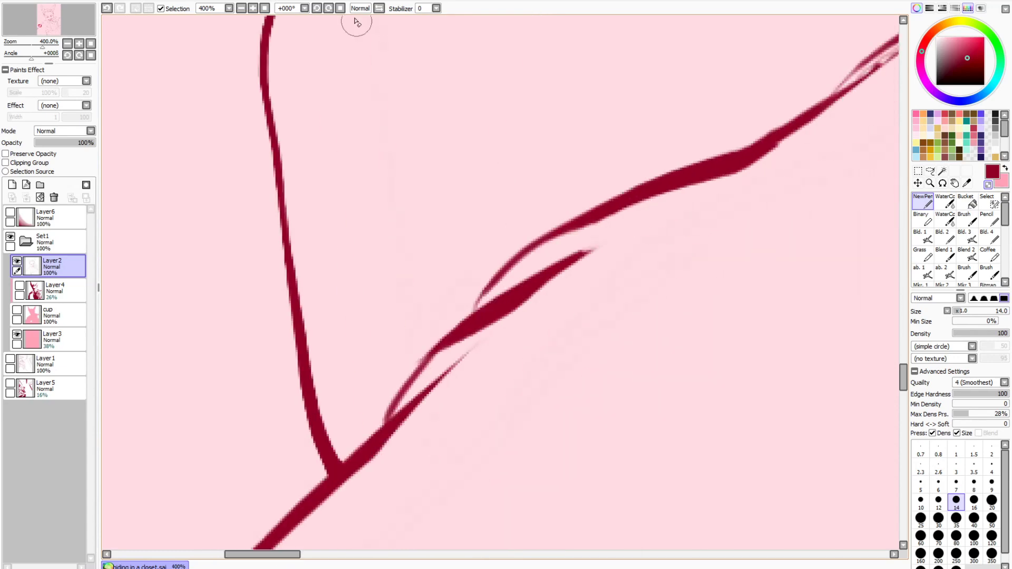
left_click_drag(451, 361, 598, 249)
mouse_move(557, 247)
left_mouse_down()
mouse_move(740, 175)
mouse_move(473, 312)
left_mouse_up()
key("minus")
key("ctrl+z")
mouse_move(736, 160)
left_mouse_down()
mouse_move(464, 320)
mouse_move(655, 176)
mouse_move(766, 153)
left_mouse_up()
key("ctrl+z")
key("ctrl+z")
key("ctrl+z")
scroll(544, 151, "down", 2)
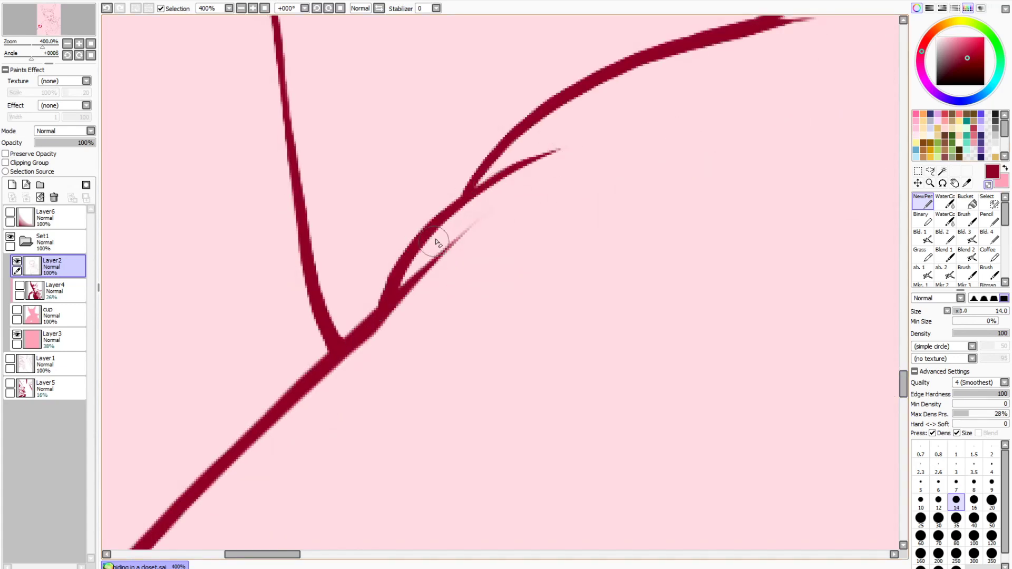
Reshape the thick diagonal contour's outer edge where it runs off the canvas border
left_click_drag(295, 559, 277, 558)
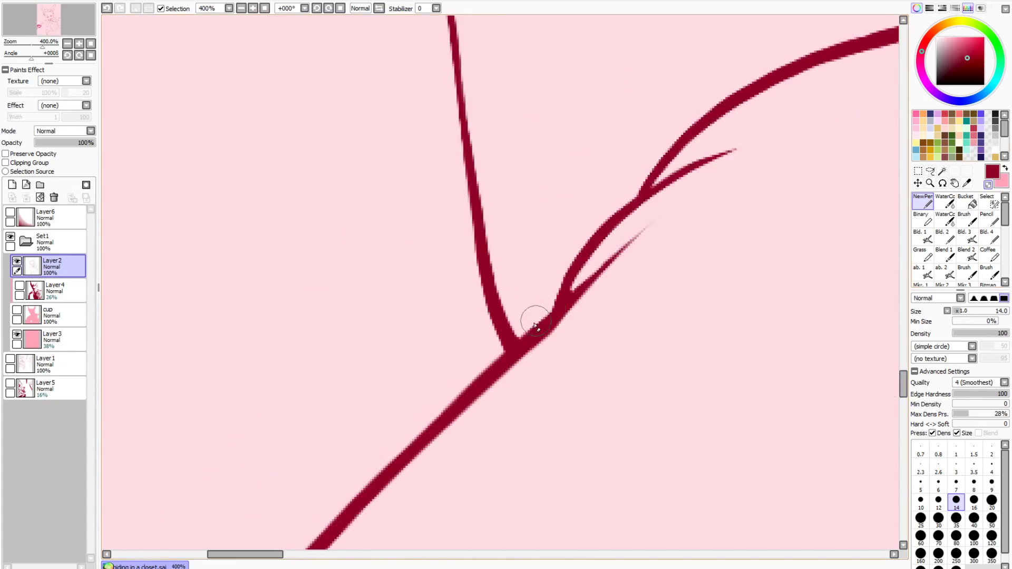
left_click_drag(903, 384, 866, 424)
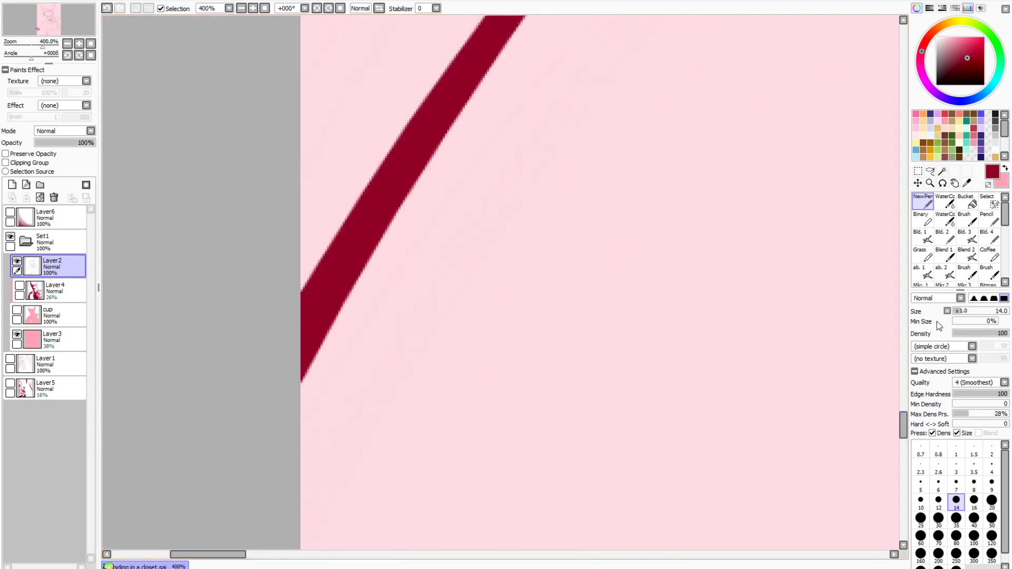
mouse_move(429, 148)
left_mouse_down()
mouse_move(285, 422)
mouse_move(308, 287)
left_mouse_up()
key("ctrl+z")
left_click_drag(417, 123, 313, 280)
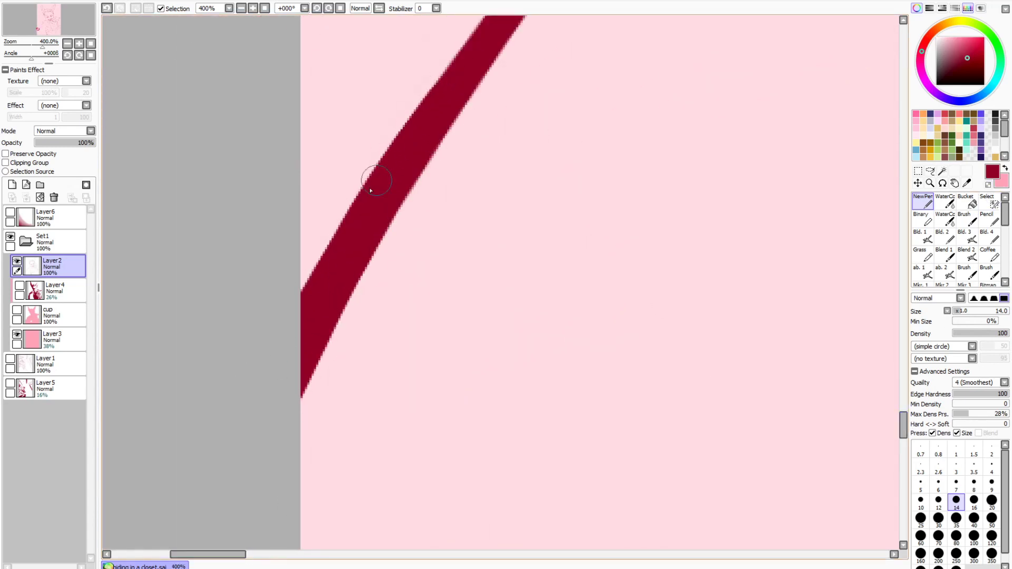
Rotate the canvas to -33° and smooth both edges of the thick contour near the canvas border
left_click(316, 7)
left_click_drag(903, 452, 902, 440)
left_click_drag(365, 145, 351, 269)
scroll(388, 300, "down", 3)
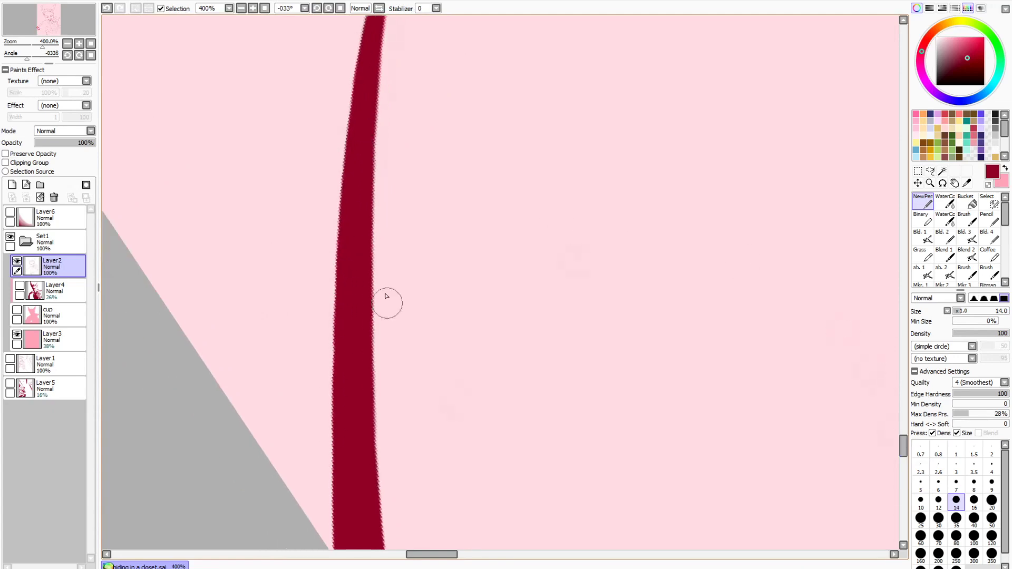
left_click_drag(376, 153, 374, 241)
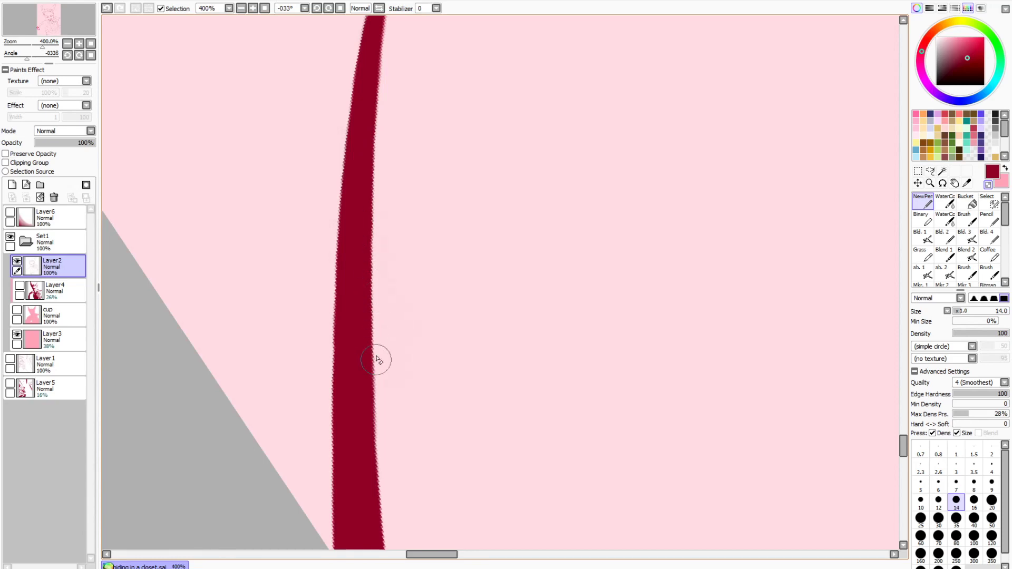
Retouch the middle of the diagonal contour with brush size 12, undoing the strokes that miss
scroll(381, 433, "up", 3)
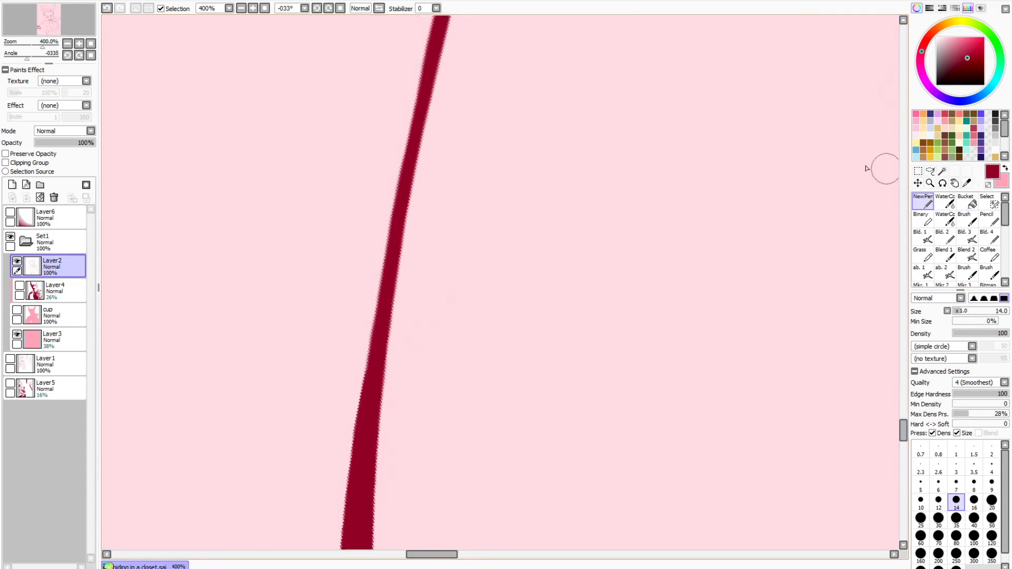
key("Delete")
left_click_drag(386, 152, 384, 371)
key("ctrl+z")
key("[")
left_click_drag(389, 34, 384, 332)
key("ctrl+z")
left_click_drag(385, 280, 389, 386)
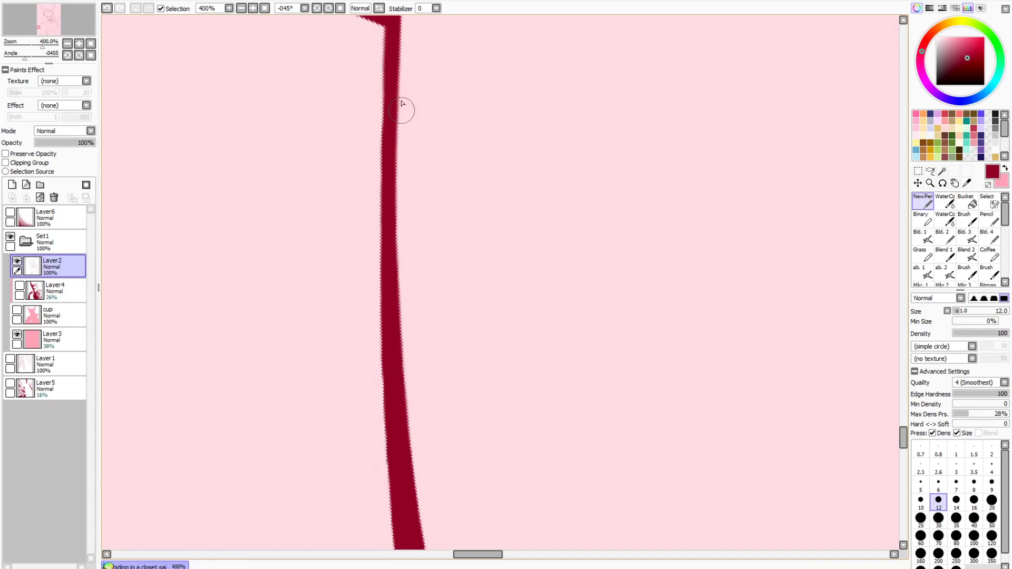
Smooth the diagonal contour just below the branch junction and inspect the whole arm at 100% zoom
key("Delete")
mouse_move(374, 133)
left_mouse_down()
mouse_move(373, 48)
mouse_move(371, 156)
left_mouse_up()
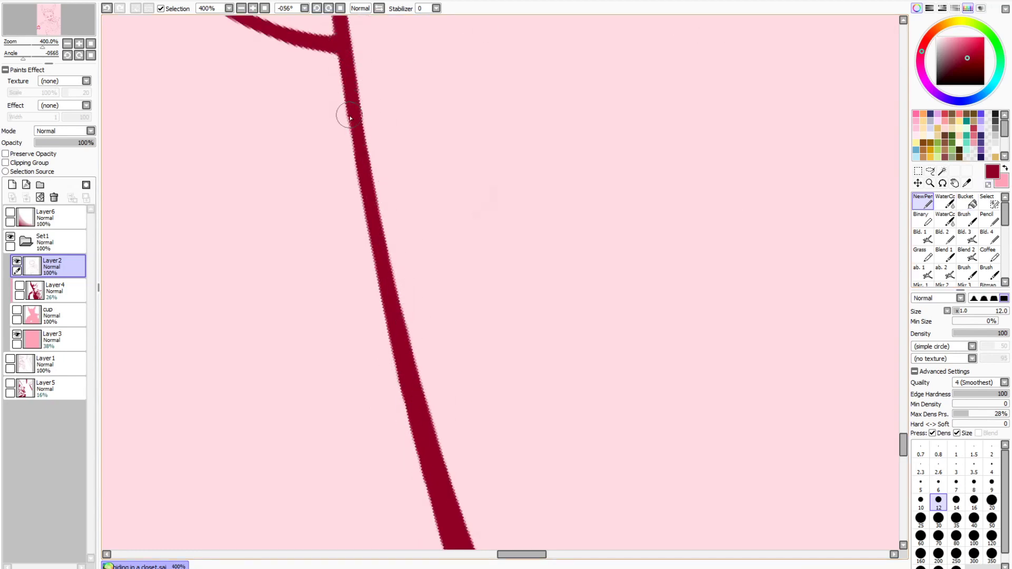
scroll(486, 149, "down", 3)
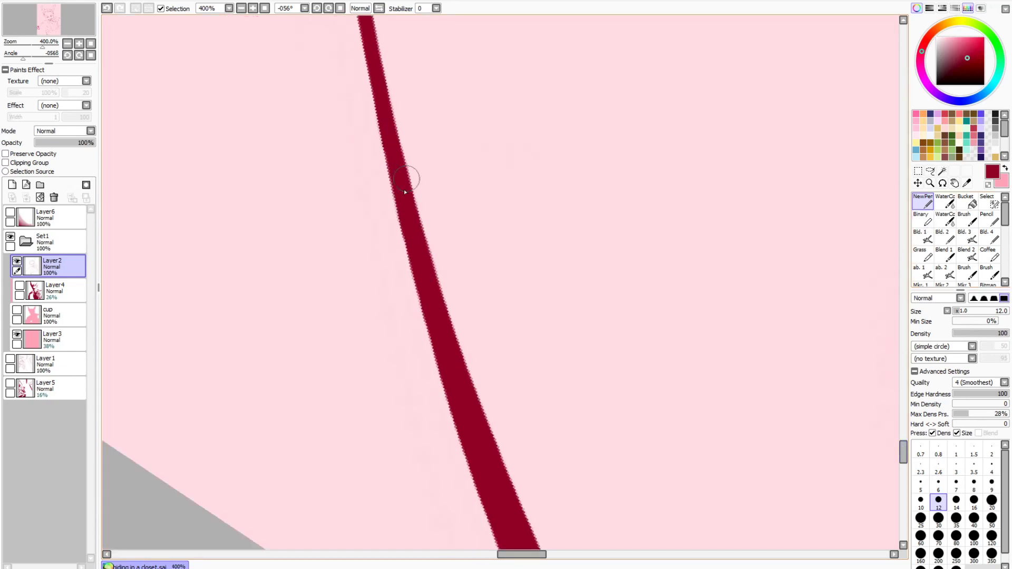
scroll(410, 253, "up", 6)
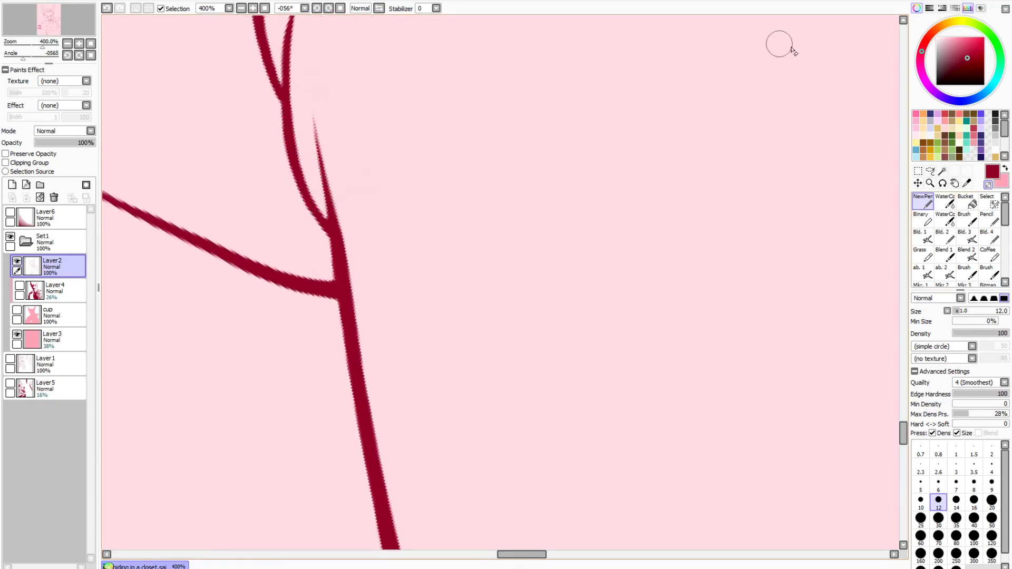
triple_click(241, 8)
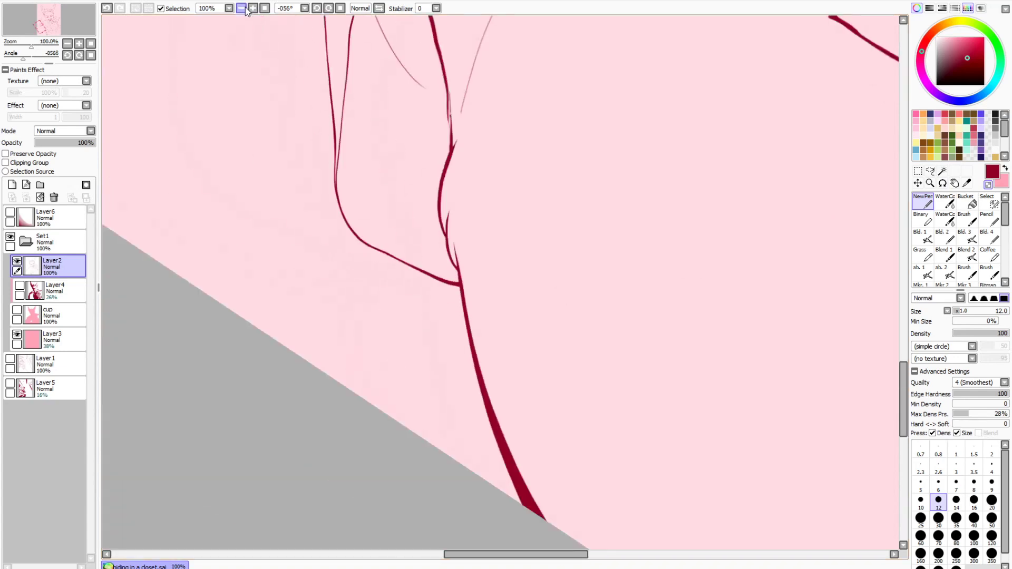
double_click(253, 7)
left_click_drag(903, 430, 903, 443)
left_click(930, 171)
mouse_move(397, 47)
left_mouse_down()
mouse_move(375, 357)
mouse_move(650, 440)
left_mouse_up()
key("ctrl+d")
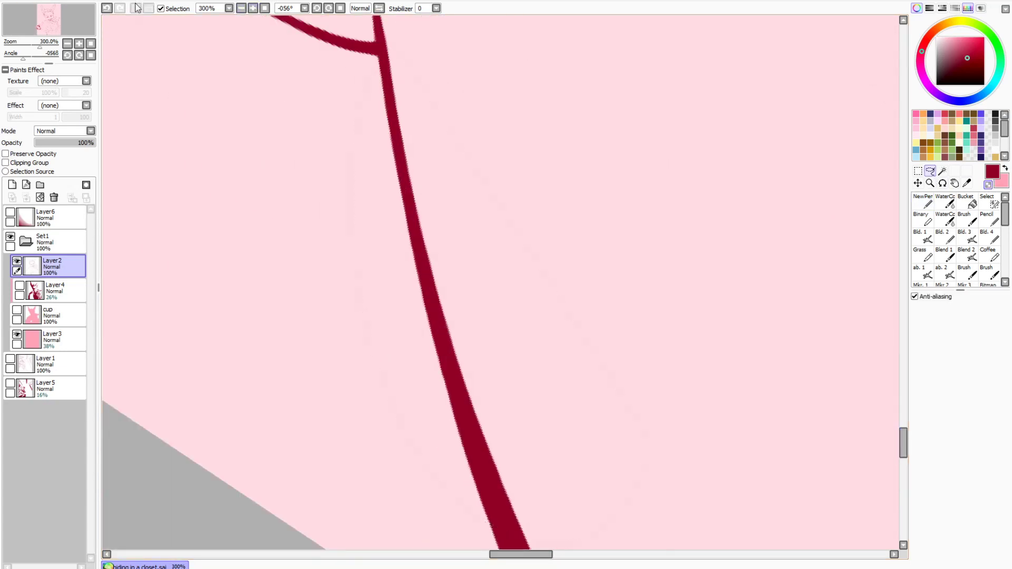
Reset the canvas rotation and compare the arm contours before and after the last two edits
left_click(90, 55)
left_click(922, 201)
left_click(31, 44)
left_click_drag(33, 46, 29, 47)
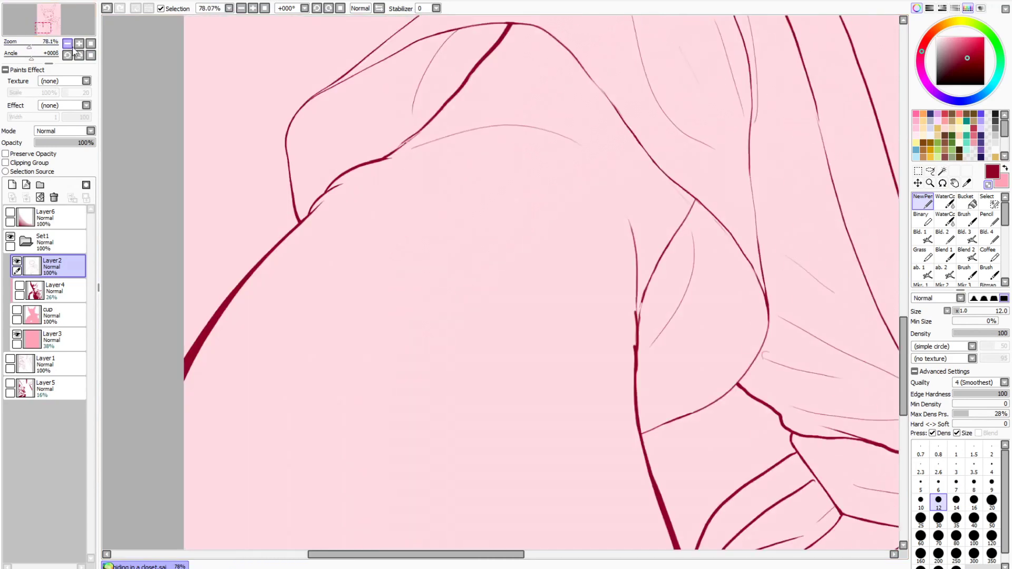
key("ctrl+z")
key("ctrl+z")
key("ctrl+y")
key("ctrl+y")
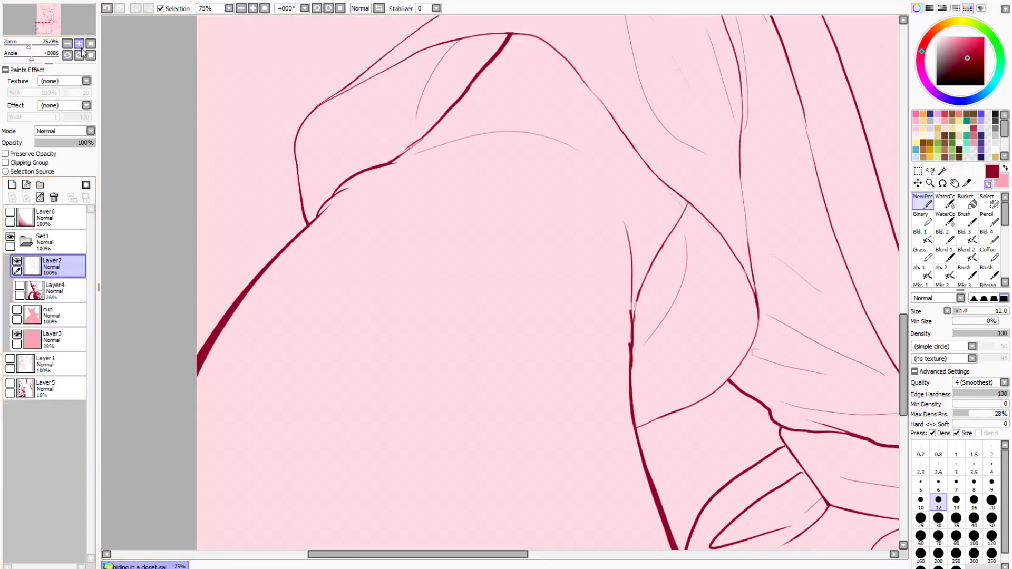
Add a new layer and start drawing background strokes on it, undoing the first one
left_click(47, 33)
double_click(78, 43)
key("minus")
left_click_drag(904, 468, 904, 454)
left_click(11, 185)
key("Page_Down")
left_click_drag(400, 212, 478, 442)
key("ctrl+z")
key("Page_Up")
left_click_drag(330, 112, 370, 105)
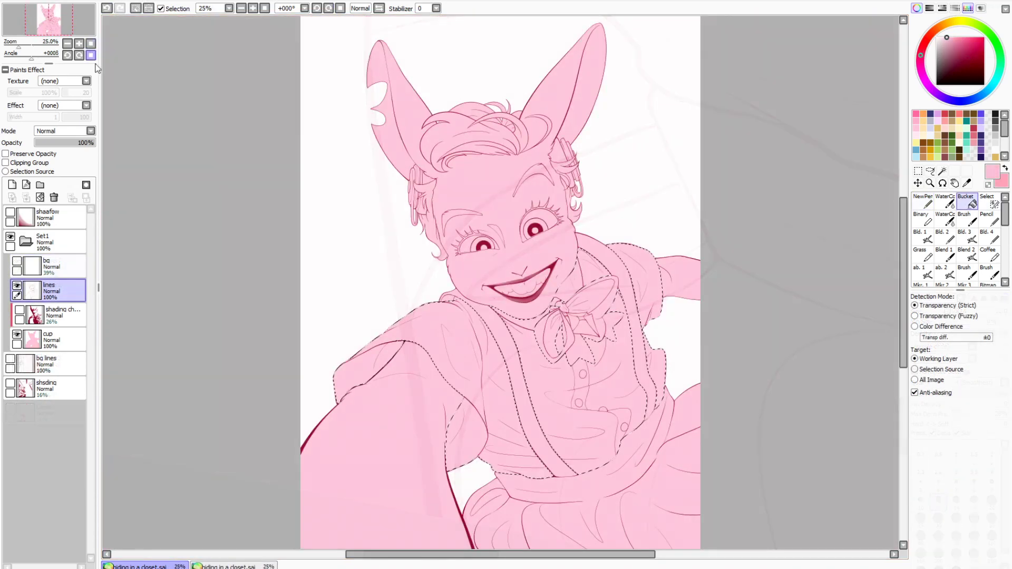
Add a layer above the cup layer, fill the selected shirt areas with very pale pink and clear the selection
left_click(55, 337)
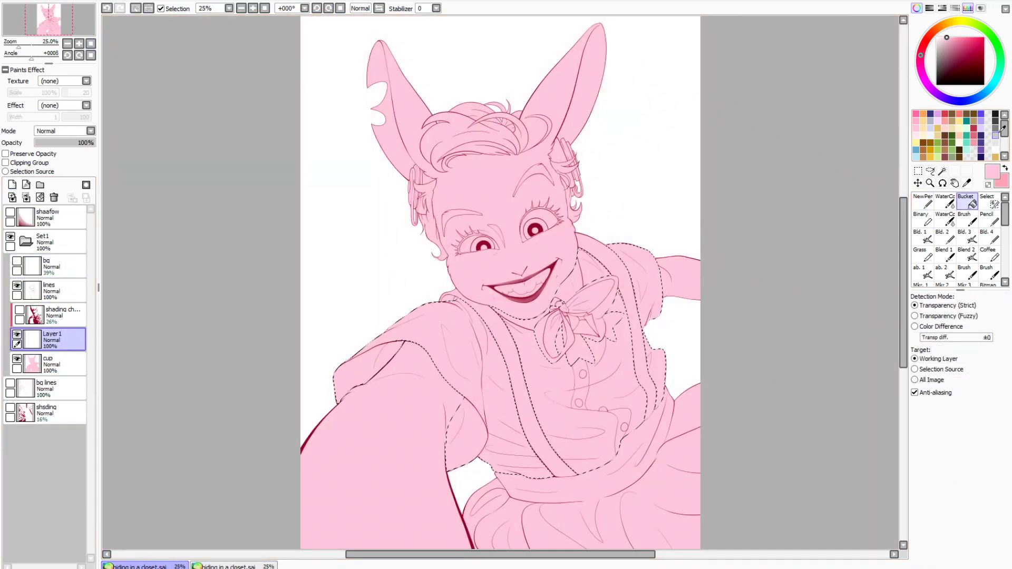
left_click_drag(1005, 129, 1004, 144)
left_click(916, 140)
left_click(464, 373)
left_click(554, 359)
left_click(658, 345)
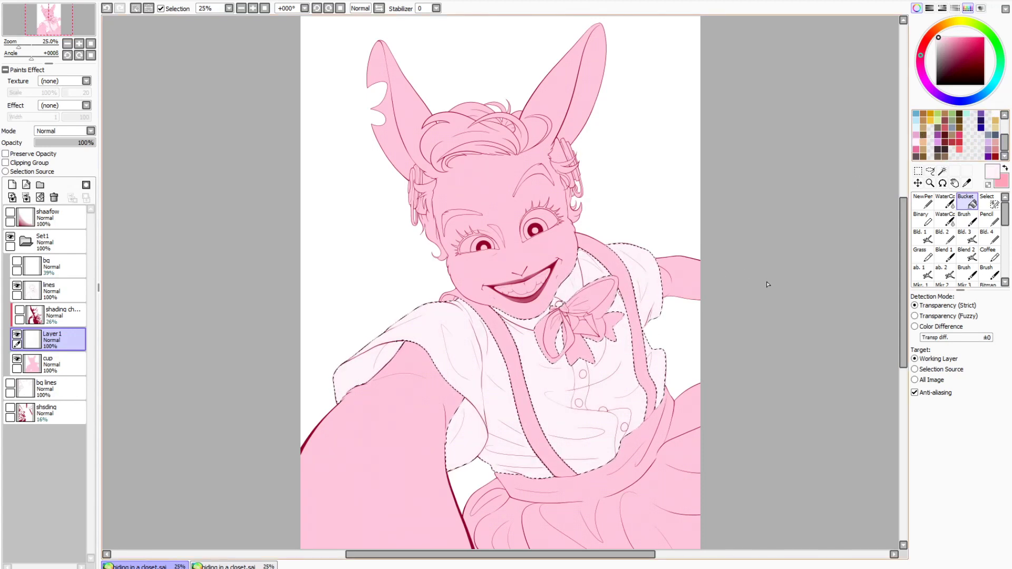
left_click(135, 8)
left_click(79, 44)
left_click(79, 44)
left_click(79, 44)
left_click(79, 44)
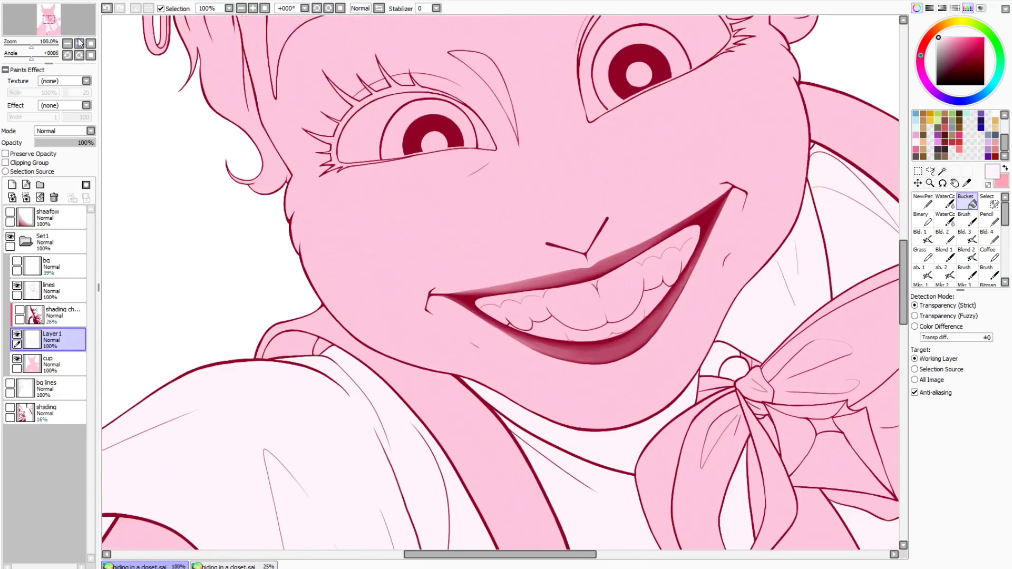
left_click(47, 21)
left_click(80, 44)
left_click(80, 44)
left_click(79, 43)
left_click(60, 290)
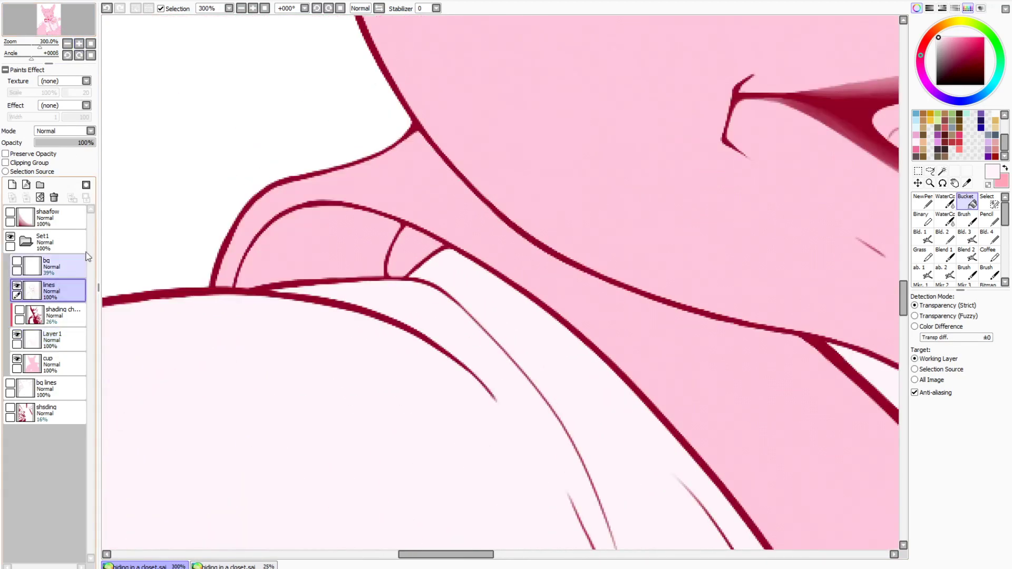
left_click(941, 170)
left_click(414, 248)
left_click(79, 340)
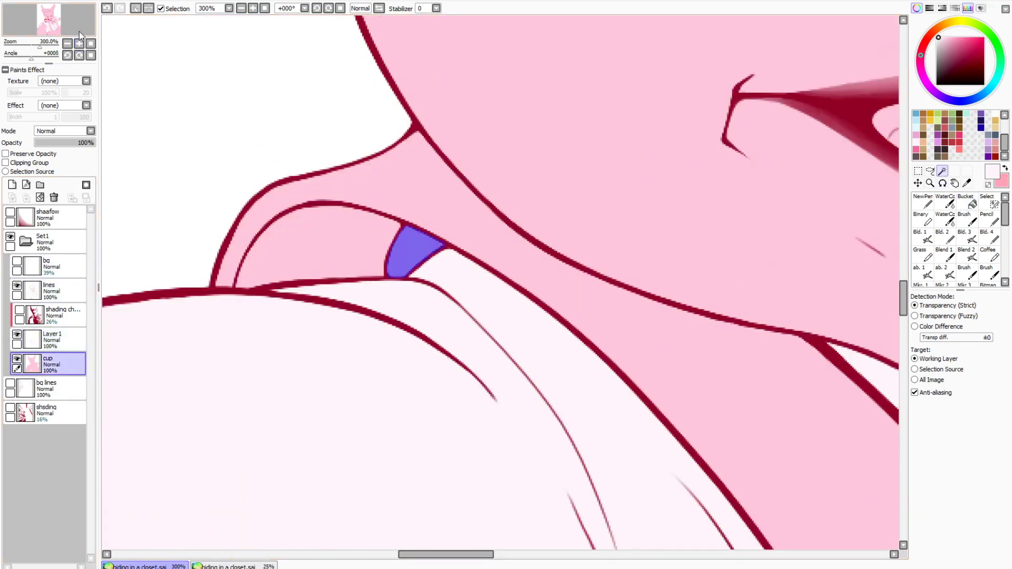
key("ctrl+d")
left_click(413, 196)
key("ctrl+d")
On the lines layer, select the strap sections over the shoulder and the small ribbon pieces around the bow's knot with the Magic Wand
left_click(58, 289)
left_click(326, 243)
left_click(432, 213)
left_click_drag(476, 555, 610, 555)
left_click(516, 368)
left_click(500, 389)
left_click(595, 290)
left_click(617, 305)
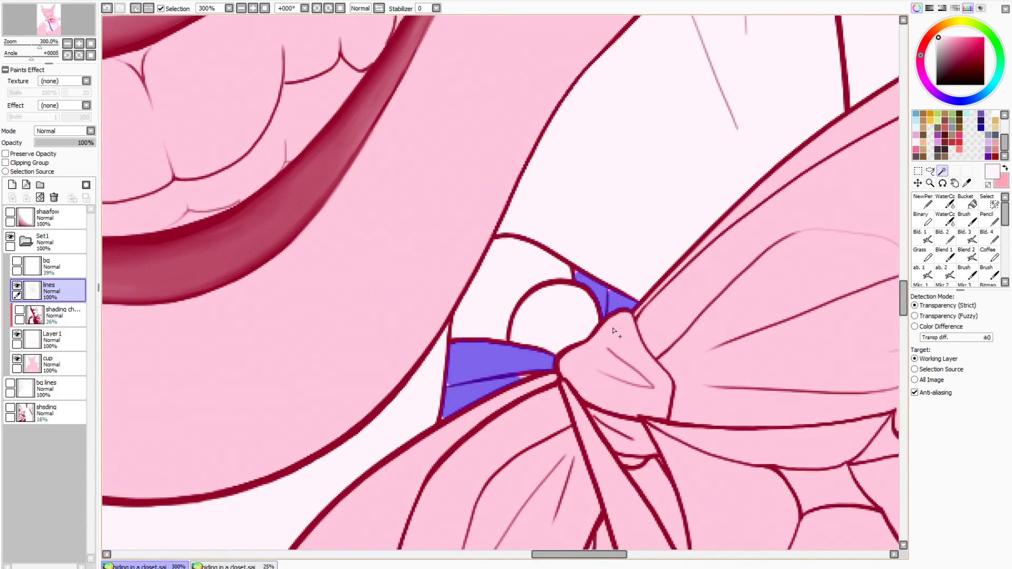
Add the bow's knot, both loops and the upper loop's thin rim to the selection
left_click(615, 331)
left_click(637, 456)
left_click(527, 474)
left_click(499, 418)
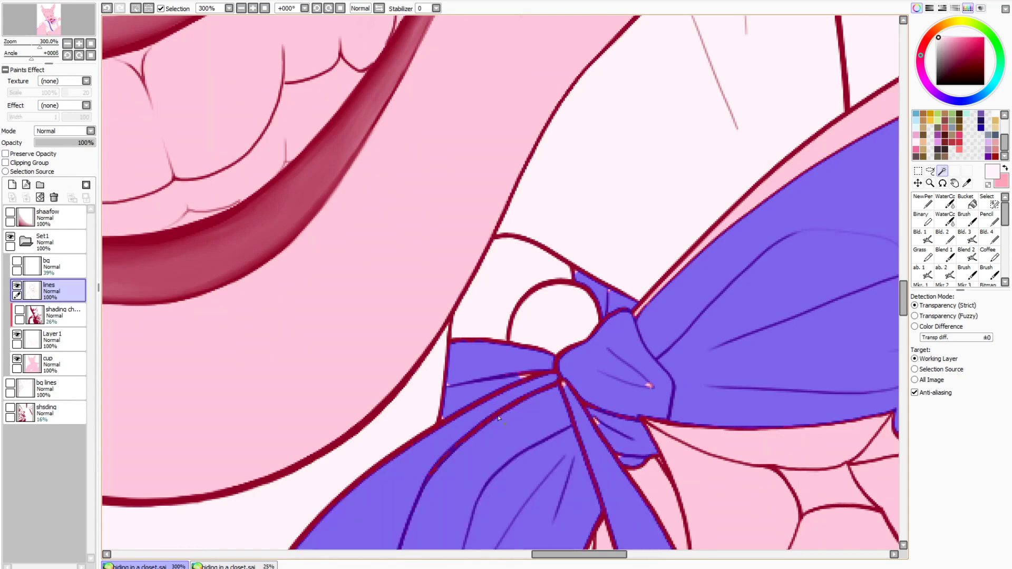
left_click(991, 203)
left_click(942, 171)
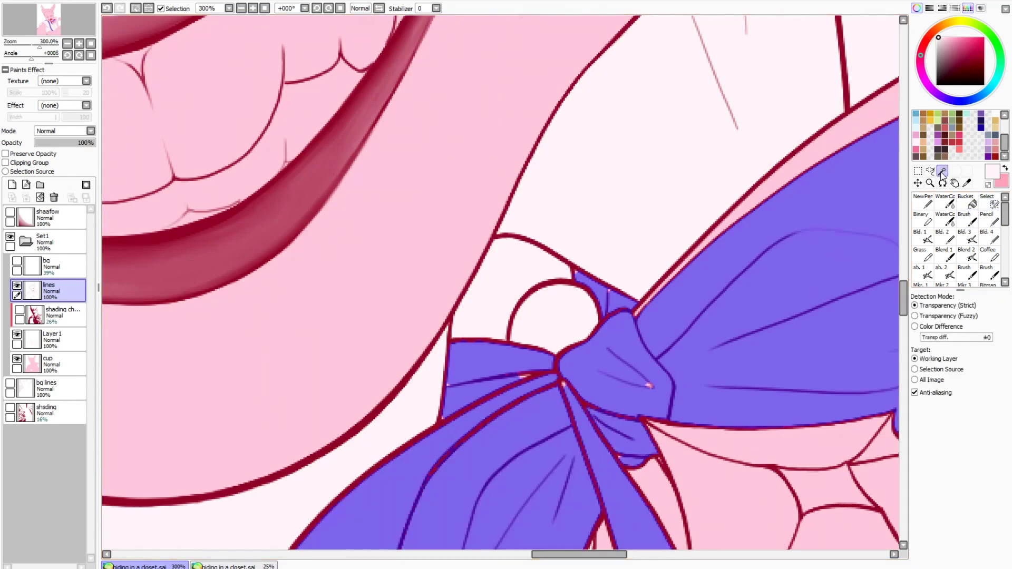
left_click(854, 126)
Paint the missed slivers along the bow's edges into the selection with the selection pen at size 5
left_click(987, 203)
left_click(920, 485)
left_click_drag(679, 269, 634, 319)
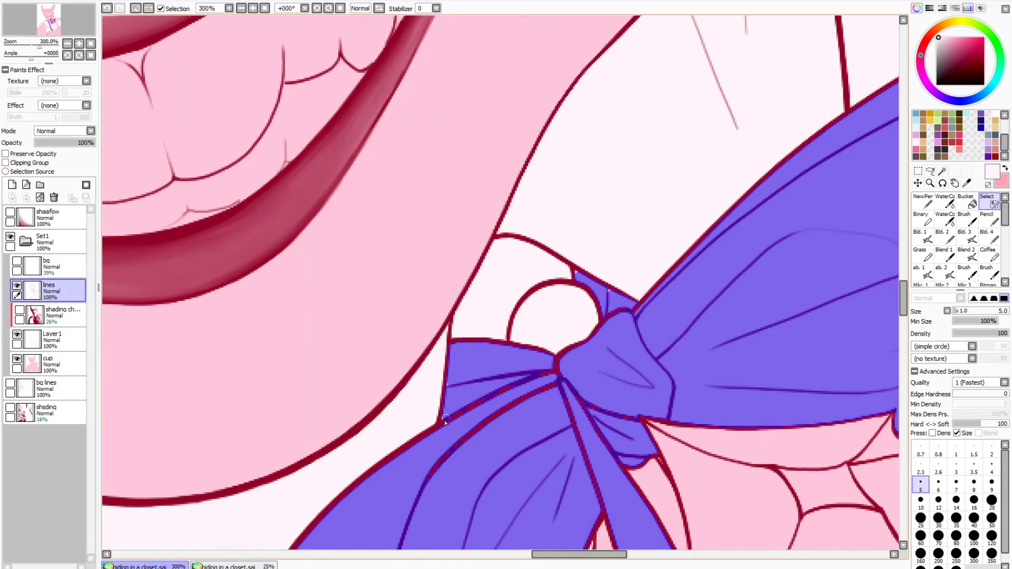
Add the remaining ribbon tails and folds around the bow's central gem to the selection with the Magic Wand
left_click_drag(903, 299, 904, 337)
left_click_drag(620, 557, 669, 557)
left_click(942, 172)
left_click(790, 169)
left_click(519, 264)
left_click_drag(904, 328, 903, 308)
left_click(256, 192)
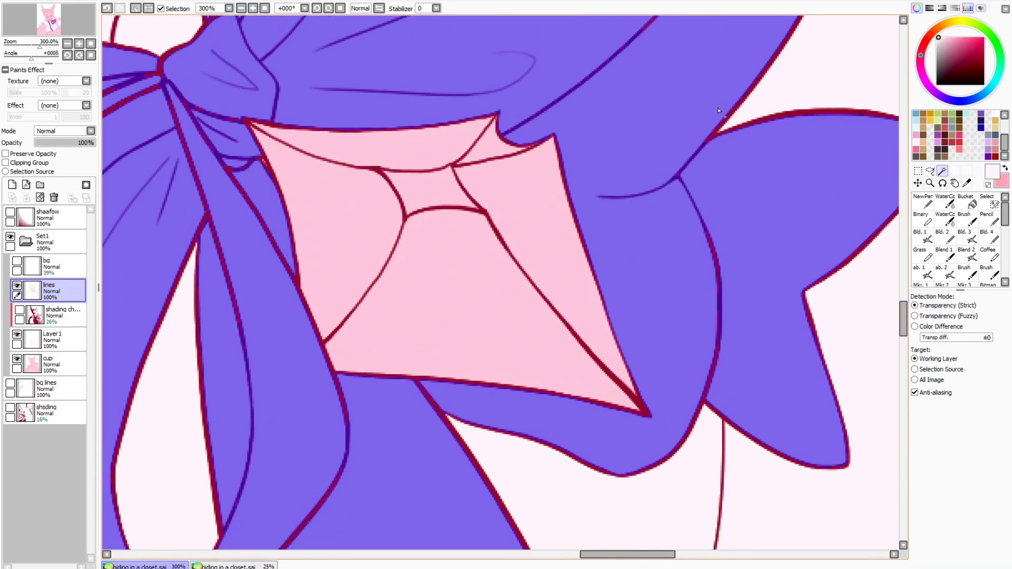
Add the suspender strap running down from beside the cheek to the selection and check its edges for gaps
left_click(987, 201)
left_click(241, 8)
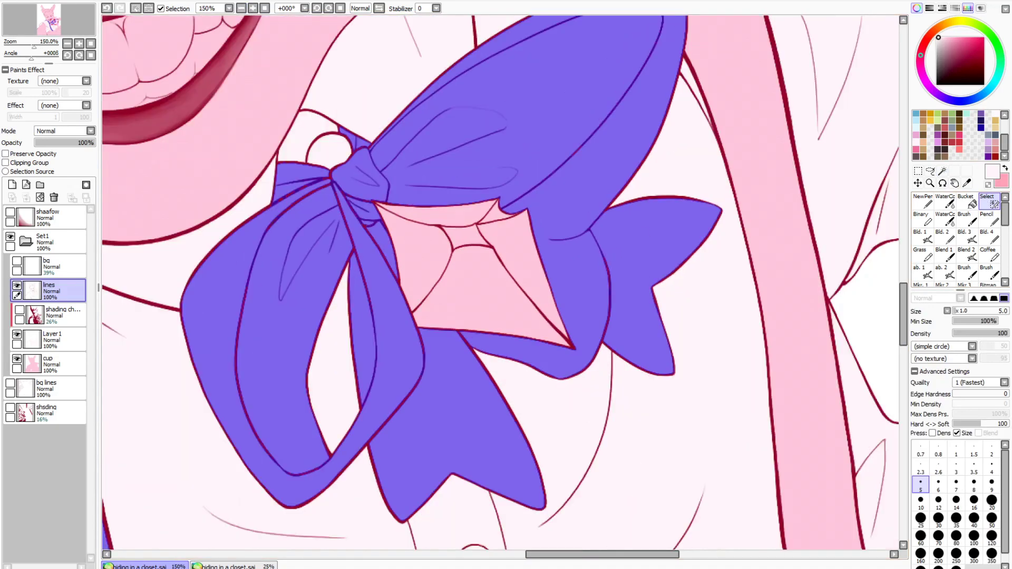
left_click_drag(903, 330, 903, 283)
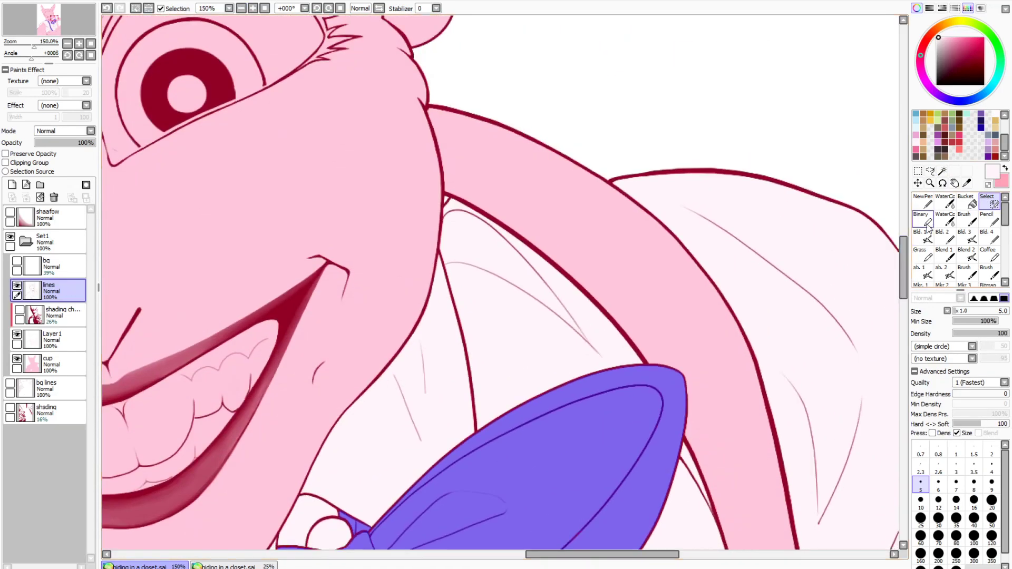
left_click(942, 172)
left_click(740, 332)
key("s")
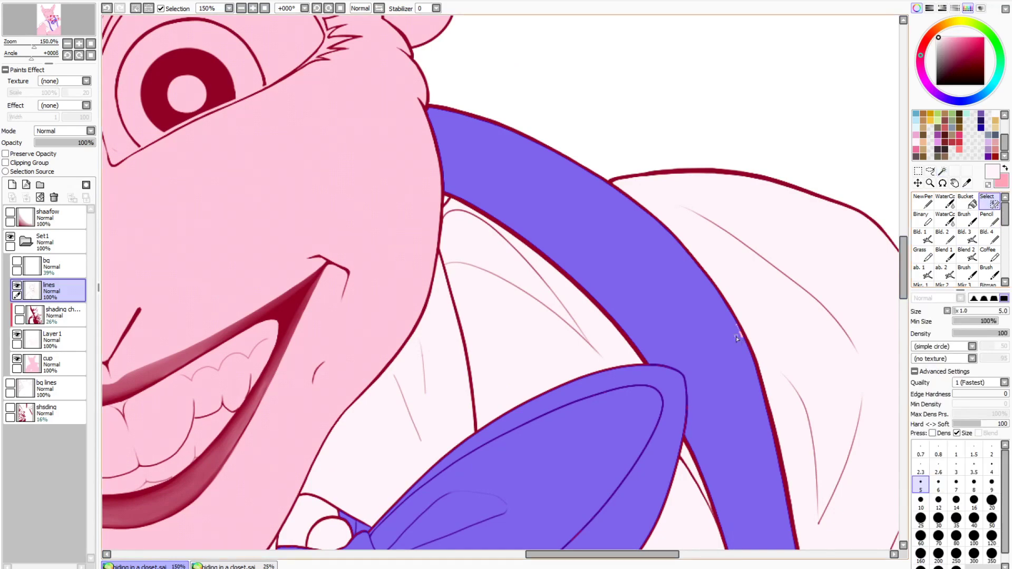
left_click_drag(602, 554, 649, 554)
left_click_drag(903, 263, 901, 320)
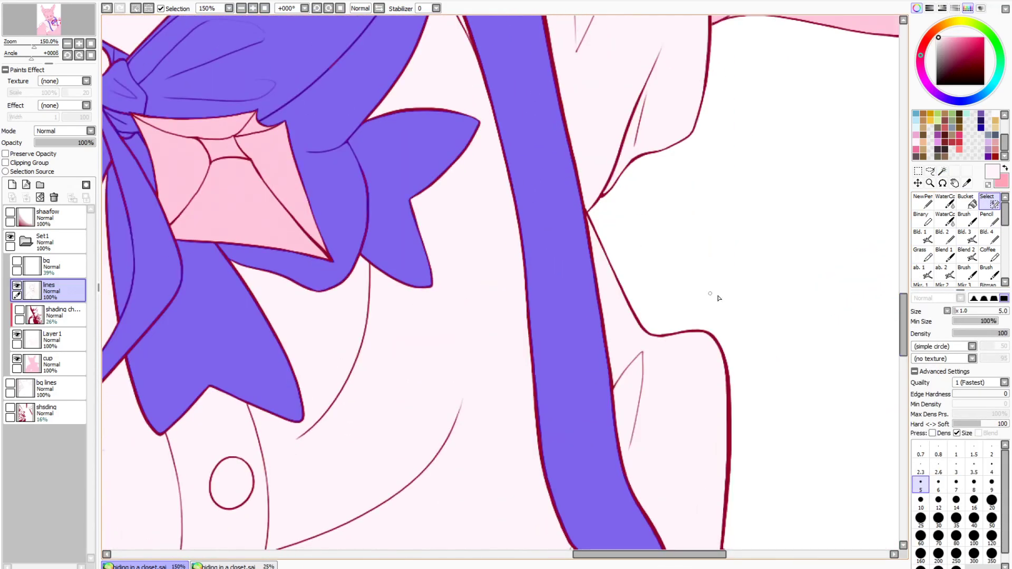
Add the skirt's waistband and main folds to the selection and cover missed spots along the fold lines with the selection pen
scroll(672, 276, "down", 8)
key("w")
left_click(768, 248)
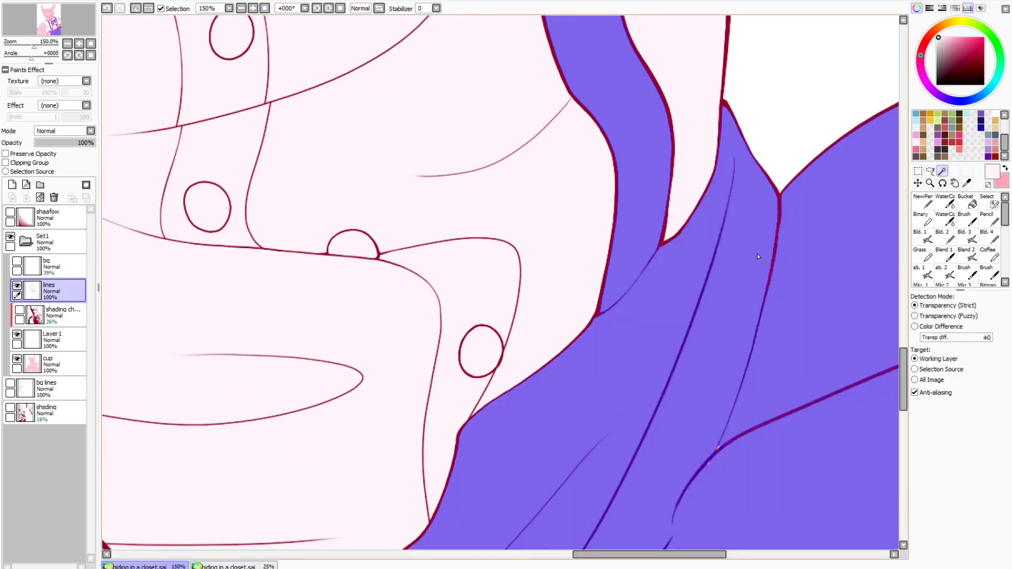
scroll(885, 318, "down", 6)
key("s")
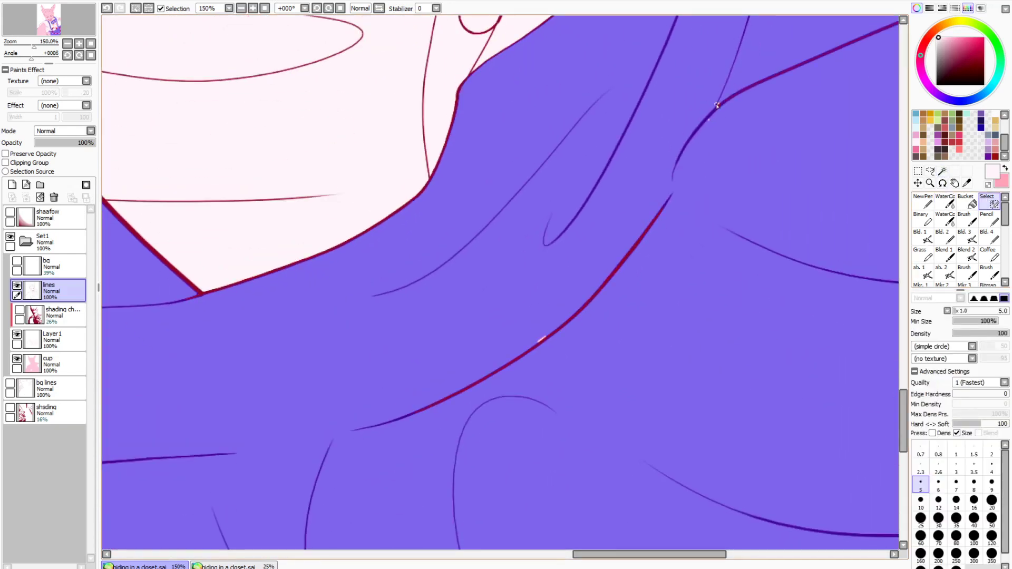
left_click_drag(633, 552, 529, 553)
left_click_drag(906, 413, 906, 427)
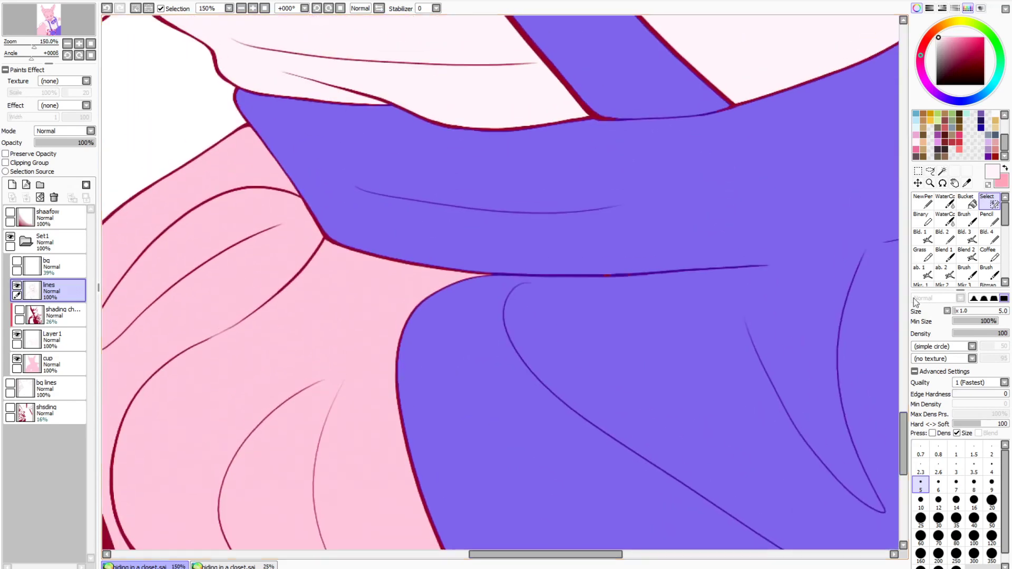
Add the skirt panel beside the foreground arm to the selection and touch up the remaining gaps along the skirt's folds
key("w")
left_click(322, 303)
left_click_drag(552, 554, 520, 557)
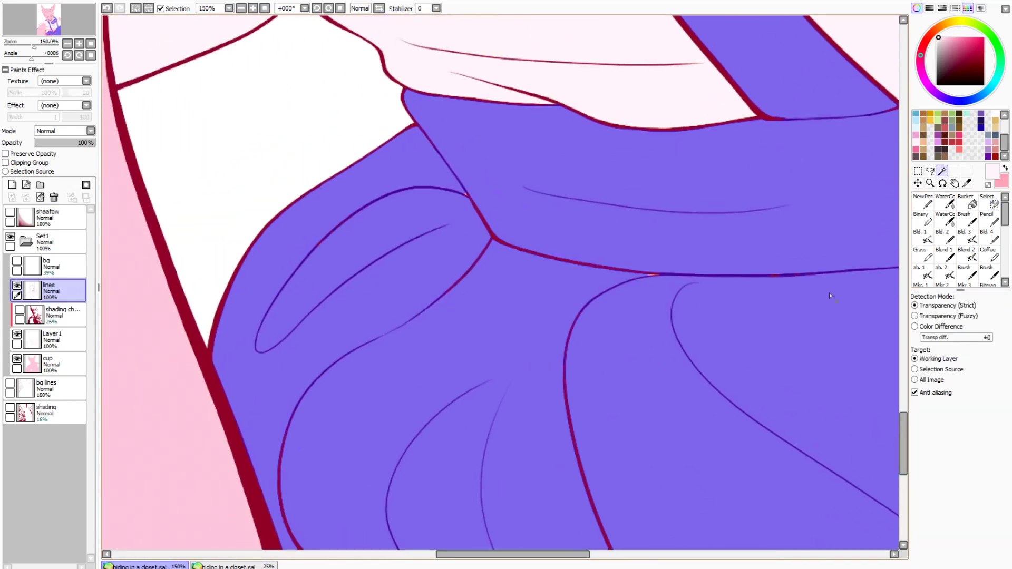
key("s")
left_click_drag(563, 554, 746, 485)
left_click_drag(903, 416, 902, 353)
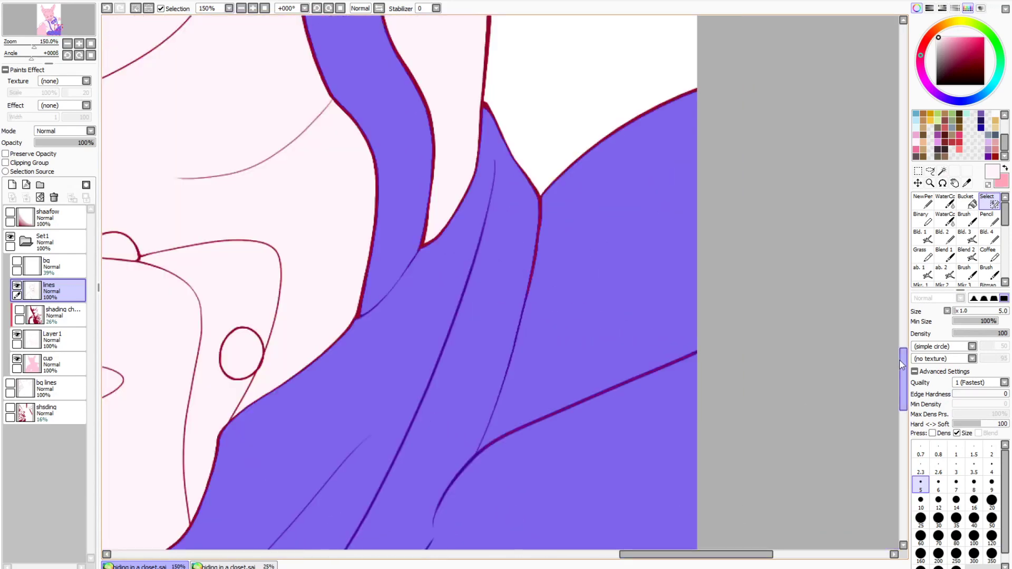
Fill the selected bow, suspenders and skirt with deep pink on Layer1, then clear the selection
left_click(967, 202)
left_click(917, 149)
left_click(81, 337)
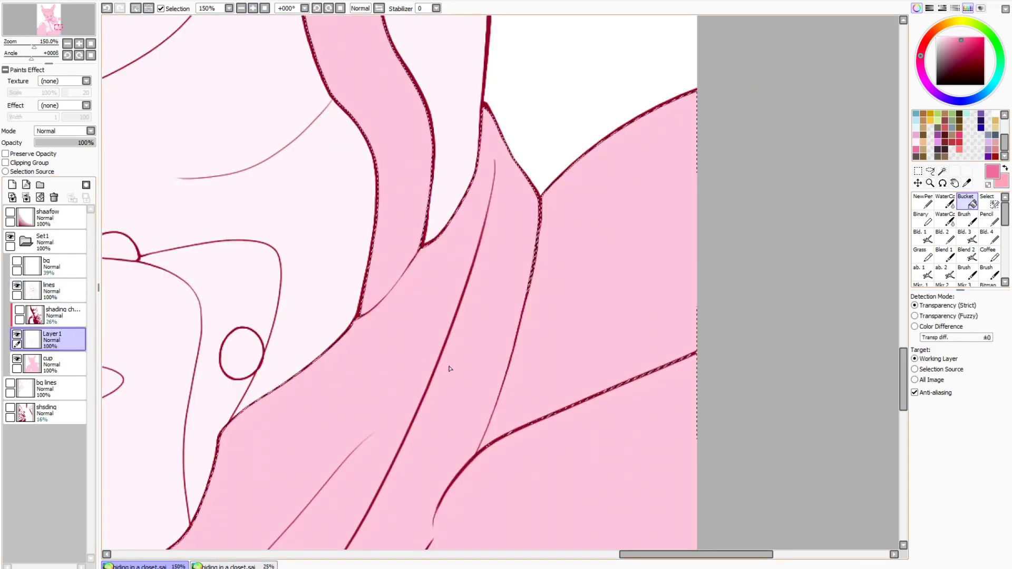
left_click(450, 368)
left_click(68, 43)
left_click(67, 43)
left_click(68, 43)
left_click(68, 43)
left_click_drag(59, 27, 56, 24)
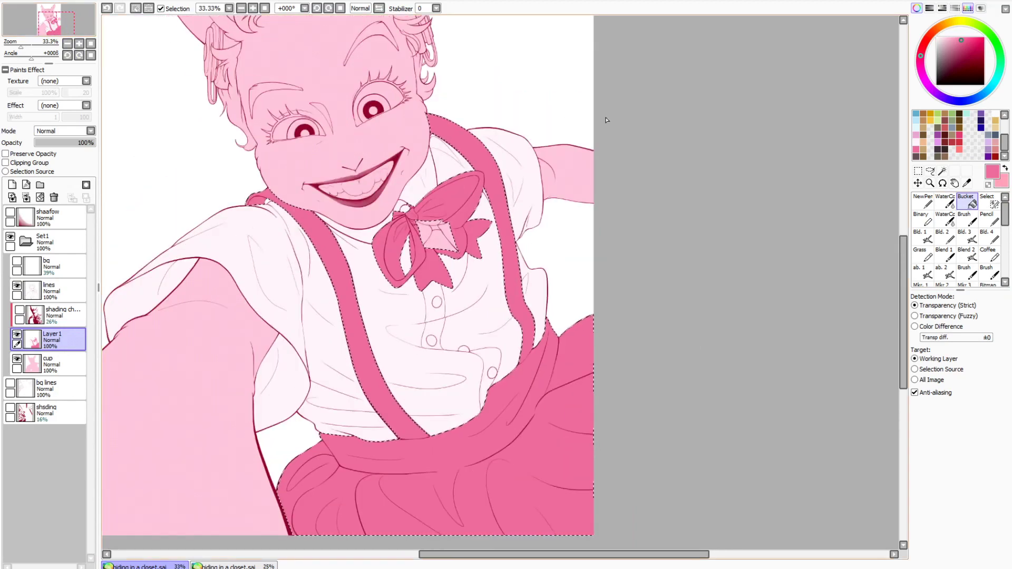
left_click(135, 8)
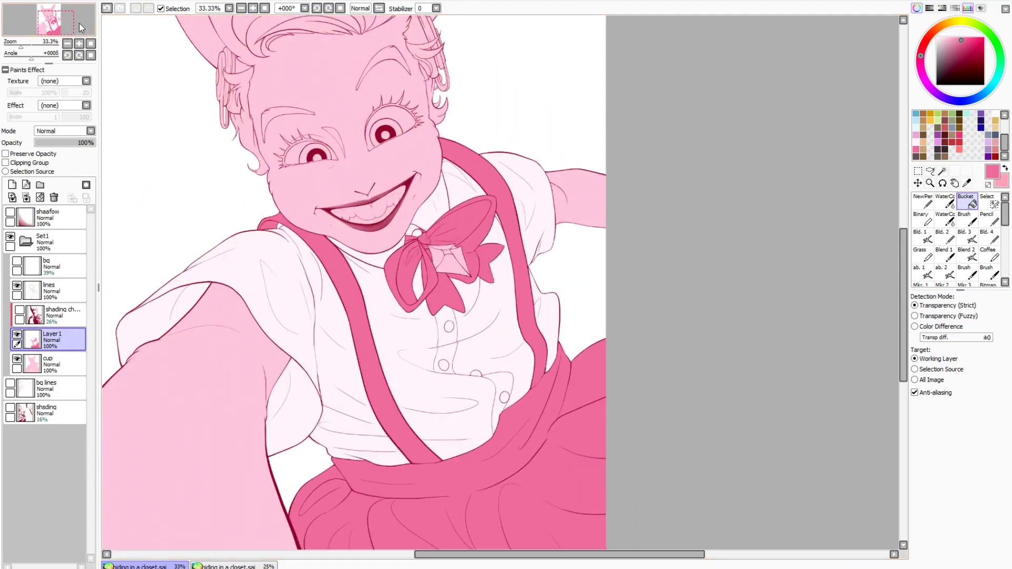
On the lines layer, select the facets of the gem at the bow's centre with the Magic Wand
scroll(427, 232, "up", 5)
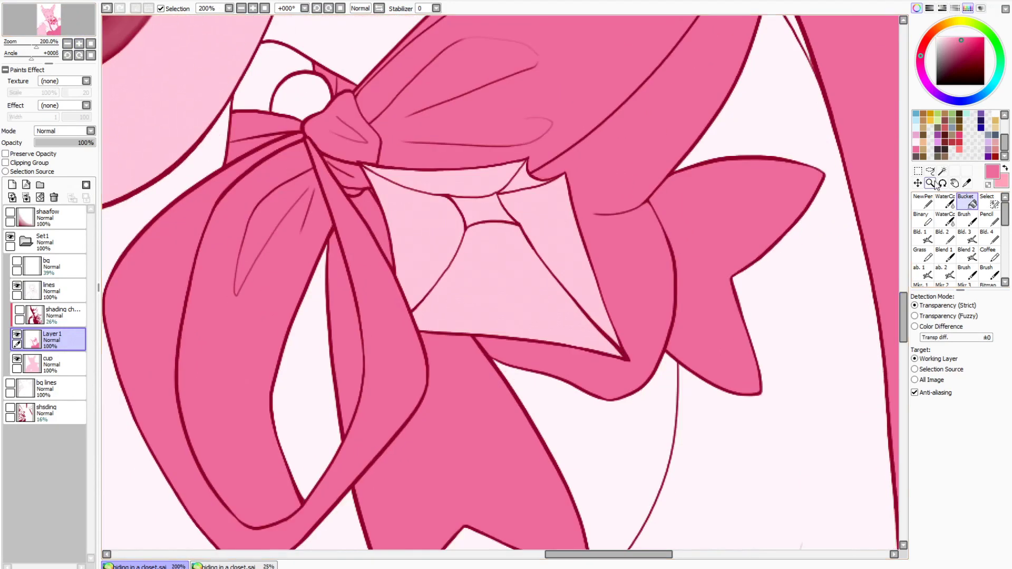
left_click(942, 170)
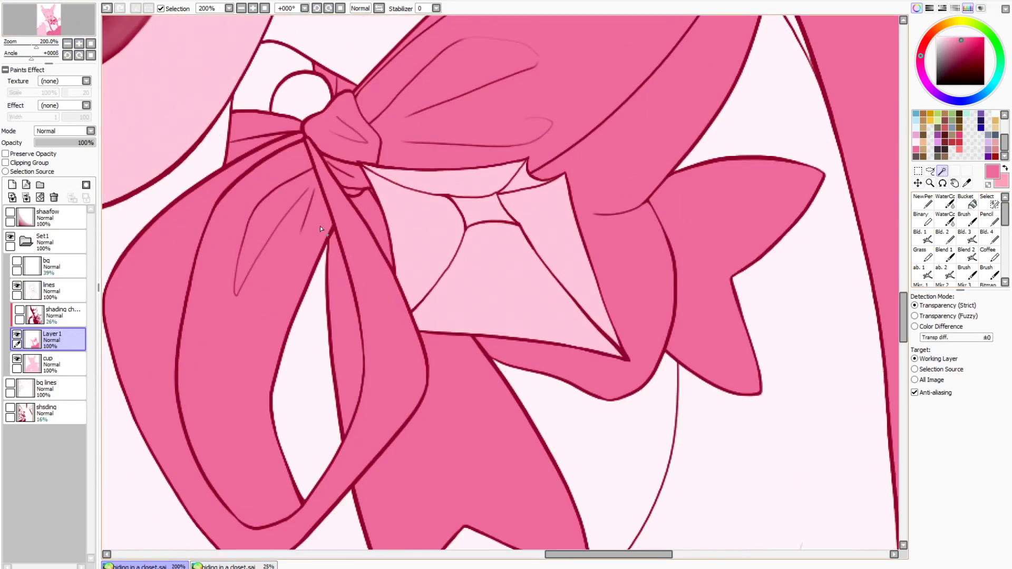
left_click(53, 290)
left_click(417, 237)
left_click(506, 296)
left_click(558, 248)
left_click(495, 187)
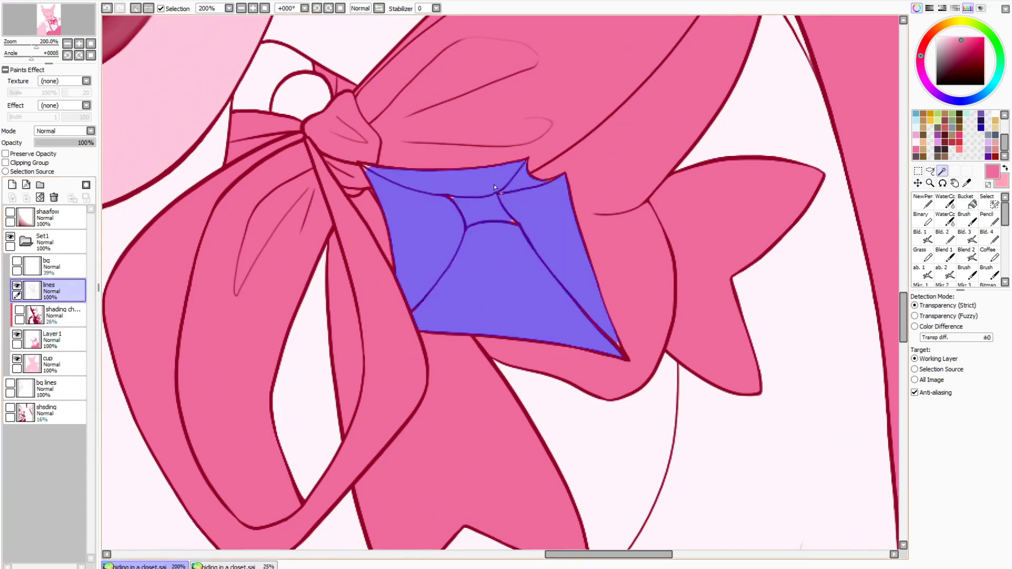
Paint the gem's missed corners into the selection with the selection pen at size 2.3
left_click(253, 8)
left_click(988, 202)
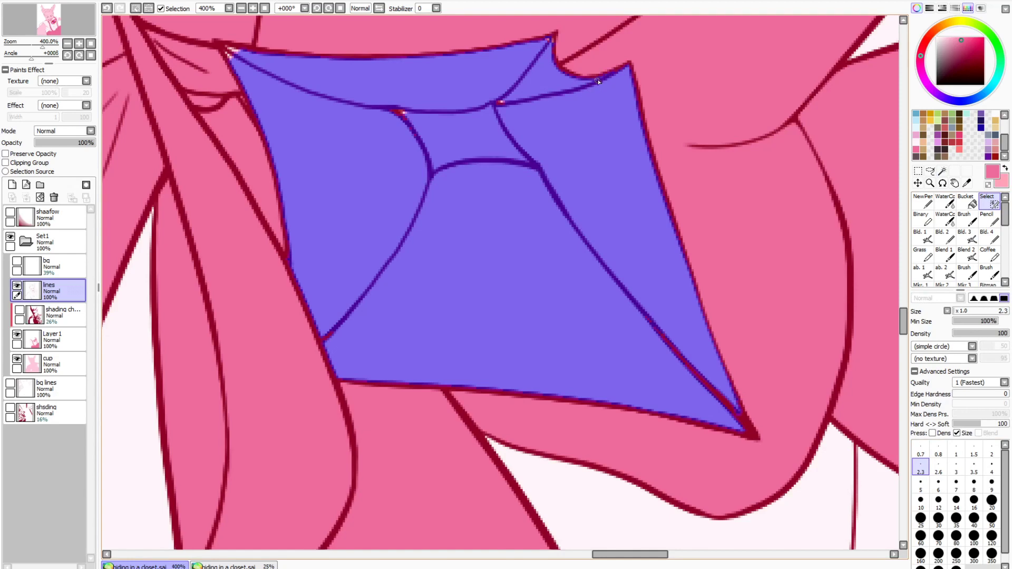
left_click(549, 39)
Fill the selected gem on Layer1 with the light pink from the scratchpad and clear the selection
left_click(48, 364)
left_click(969, 202)
left_click(48, 339)
left_click(981, 9)
left_click(982, 9)
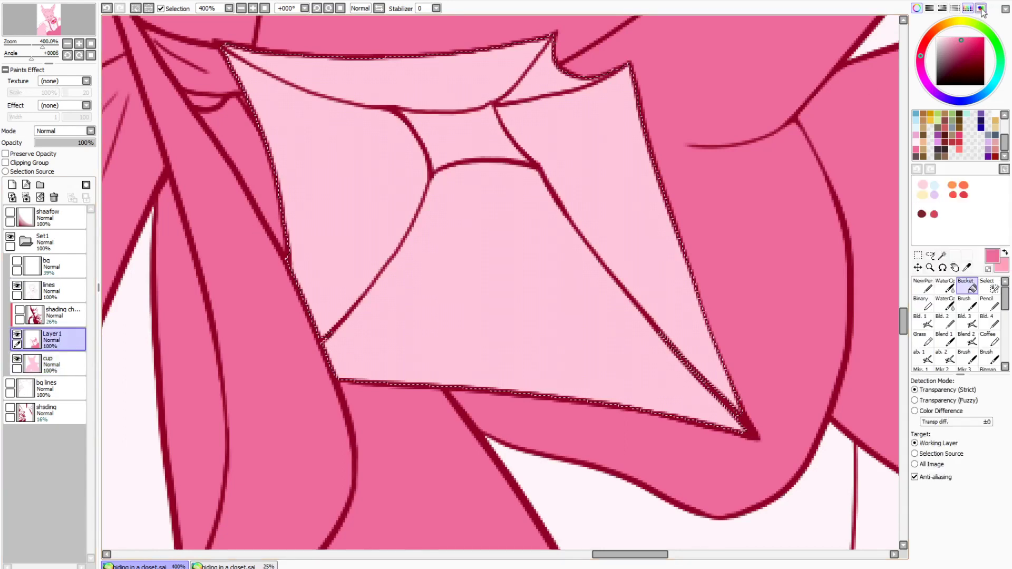
left_click(922, 184)
left_click(459, 300)
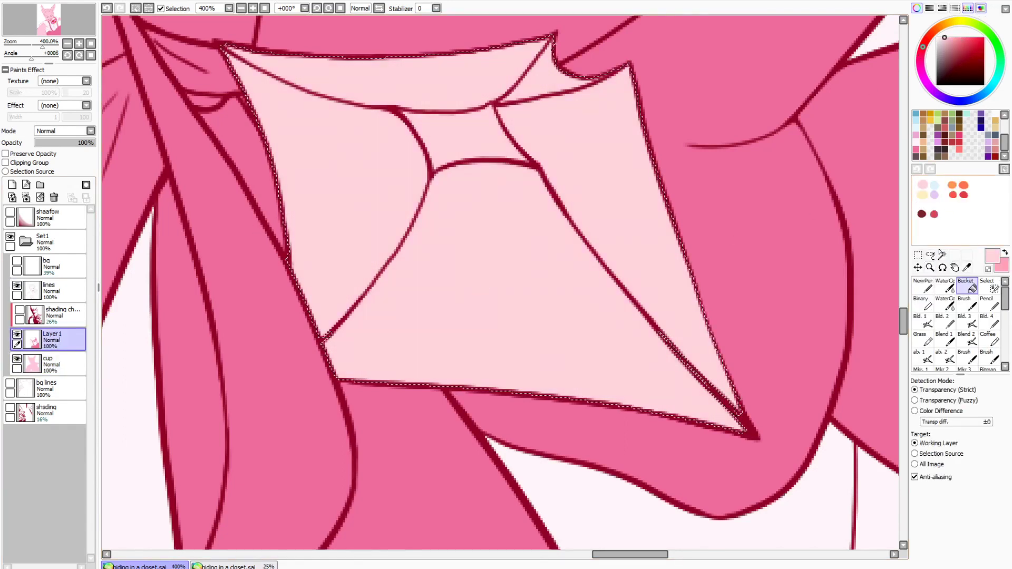
left_click(943, 255)
key("ctrl+d")
On the lines layer, select the gem's large central facet, the small facet above it and the upper rim facets
left_click(52, 290)
left_click(478, 286)
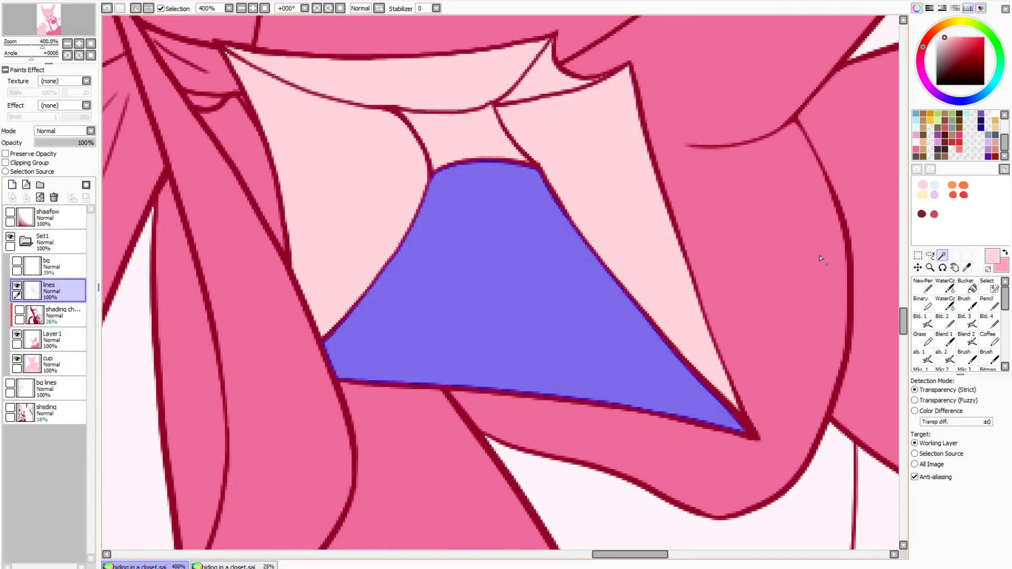
left_click(501, 100)
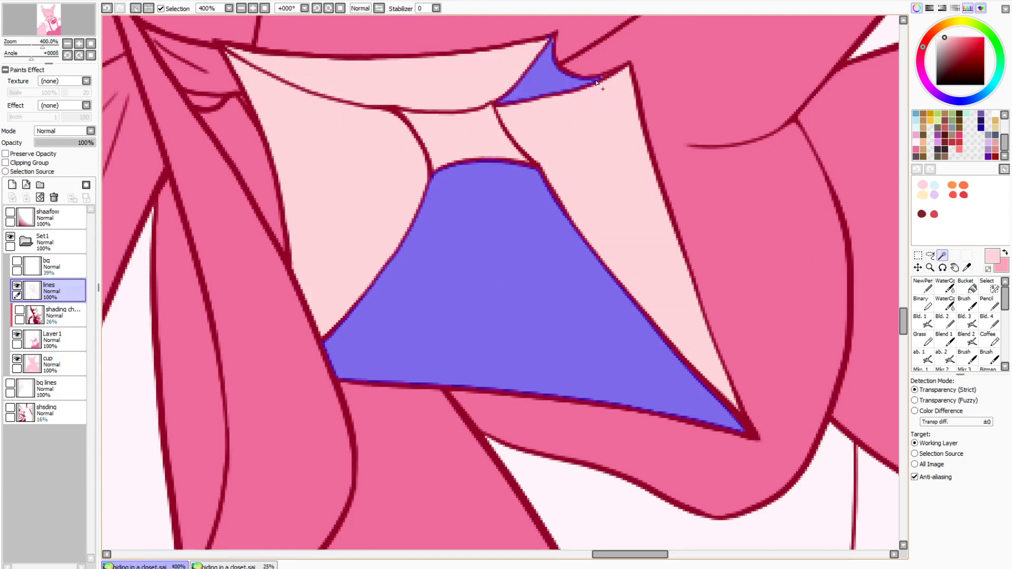
left_click(464, 134)
left_click(488, 85)
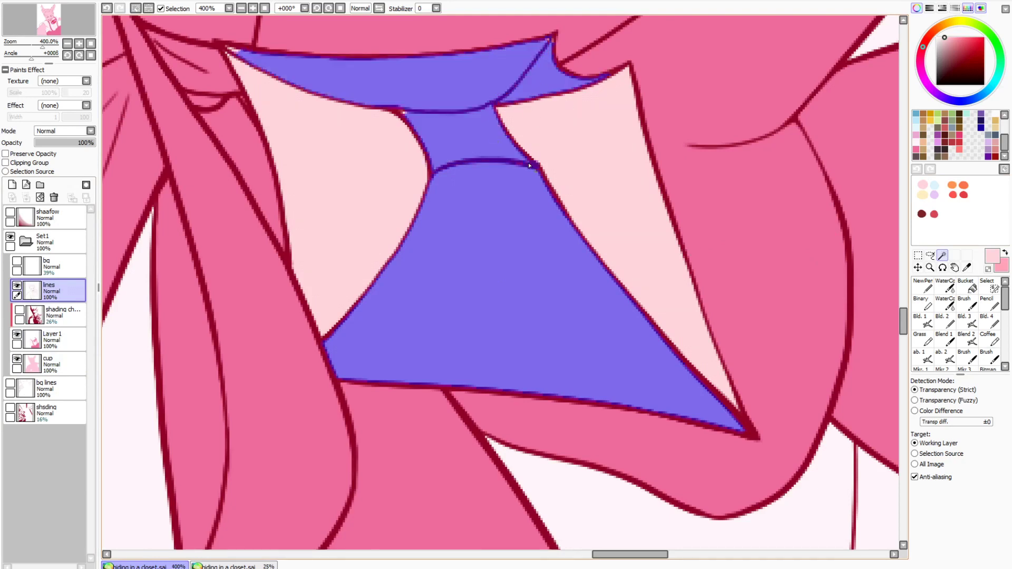
Paint the missed corners into the facet selection and fill it on Layer1 with the pale yellow from the scratchpad
left_click(990, 287)
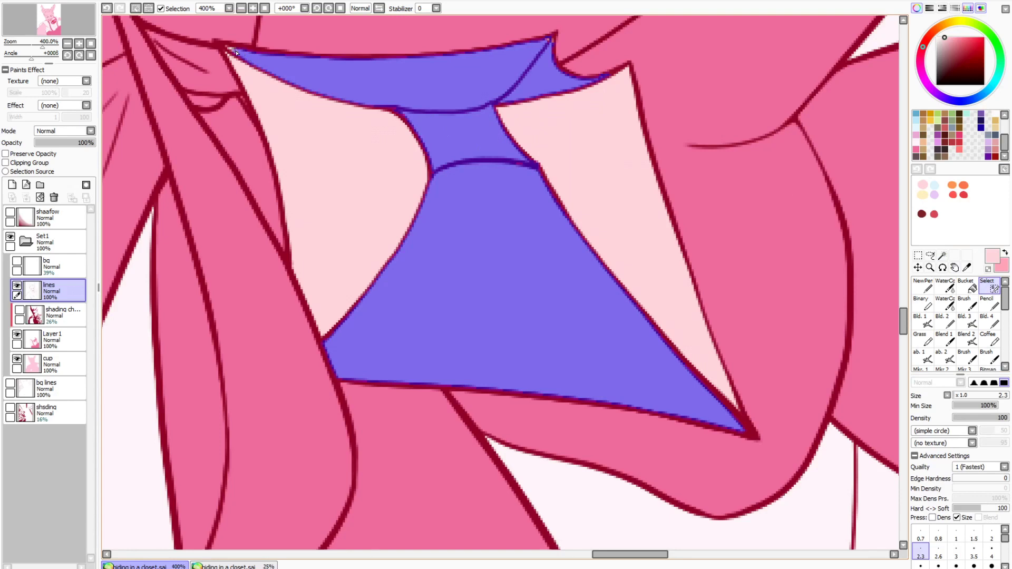
left_click(973, 287)
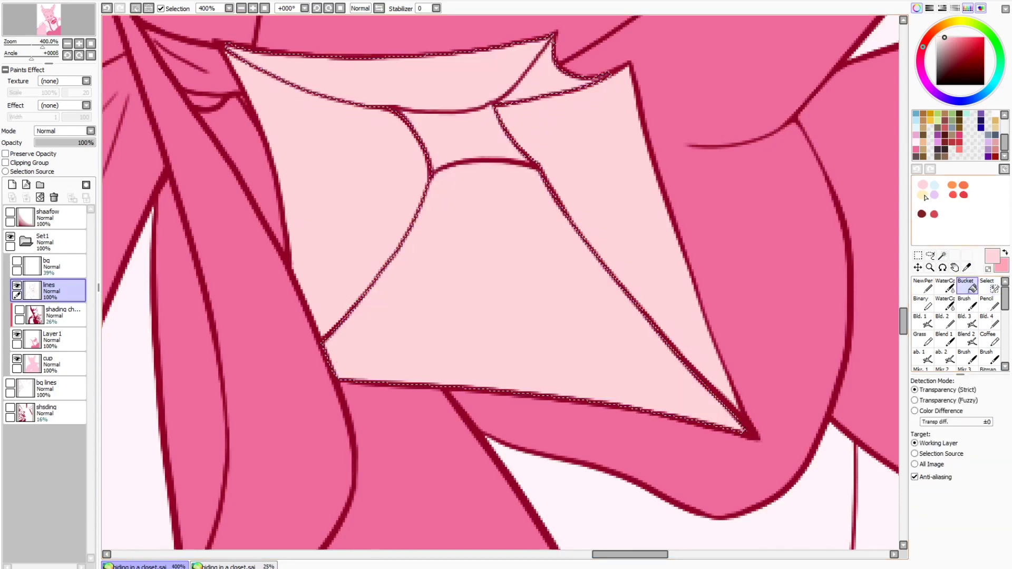
left_click(922, 195)
left_click(47, 337)
left_click(523, 281)
Paint the gem's small facet above the large central one light pink with the NewPen brush at size 9
left_click(922, 286)
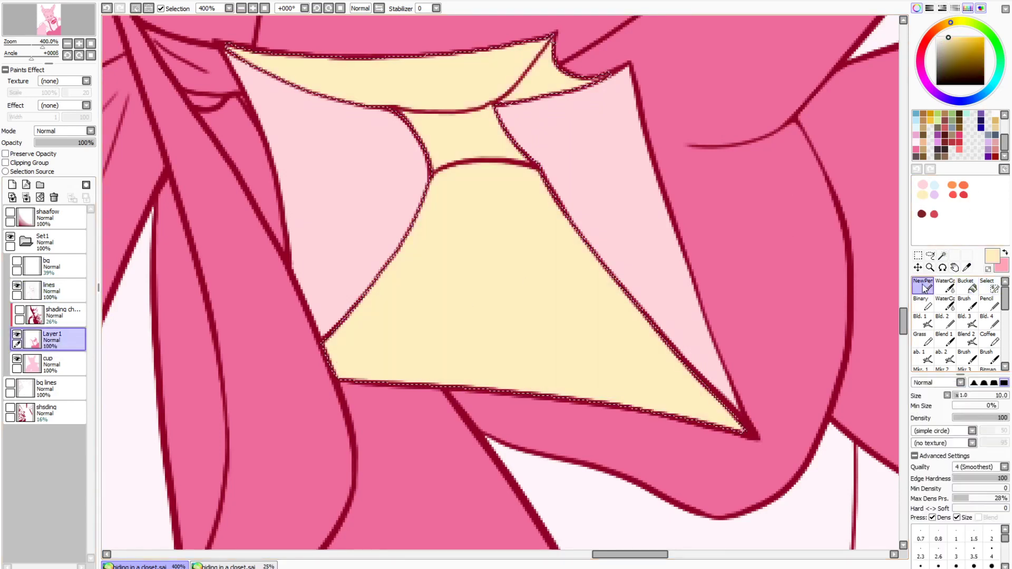
right_click(934, 184)
left_click_drag(450, 157, 436, 167)
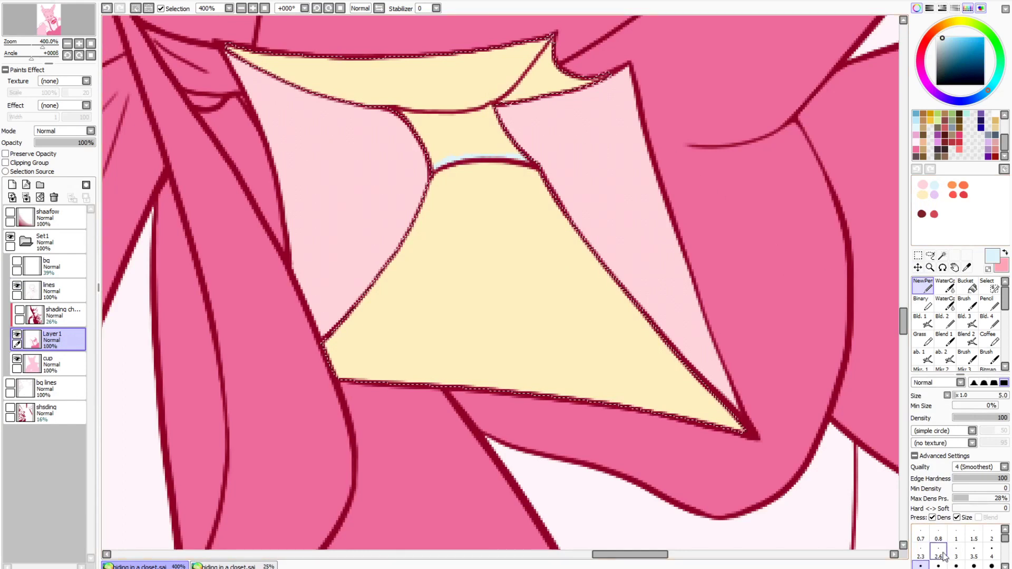
right_click(922, 184)
left_click(992, 566)
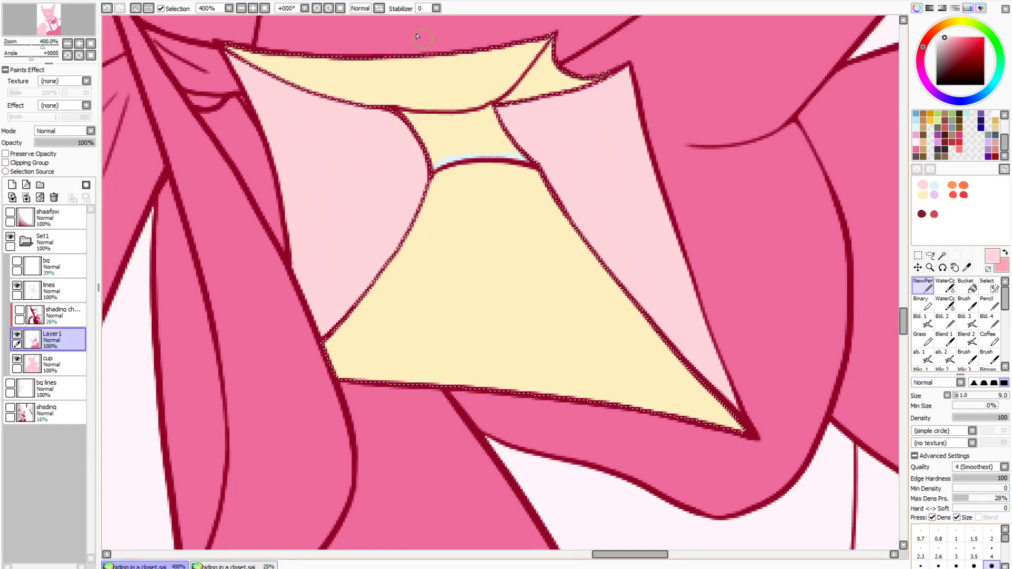
left_click(316, 8)
mouse_move(406, 192)
left_mouse_down()
mouse_move(361, 245)
mouse_move(398, 180)
mouse_move(350, 269)
mouse_move(382, 188)
mouse_move(321, 258)
left_mouse_up()
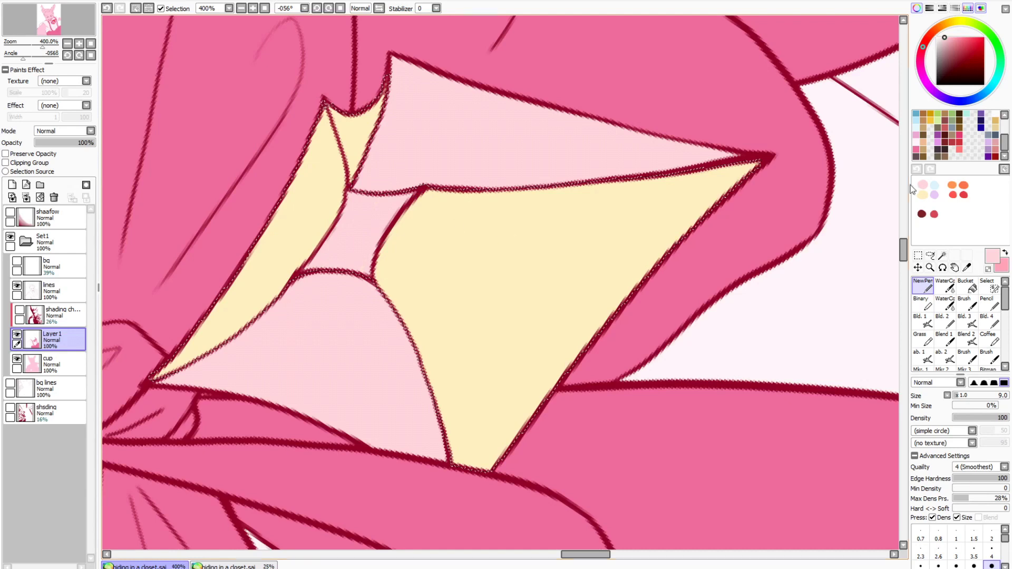
Paint the gem's upper rim facets with the light blue from the scratchpad and clear the selection
left_click(935, 184)
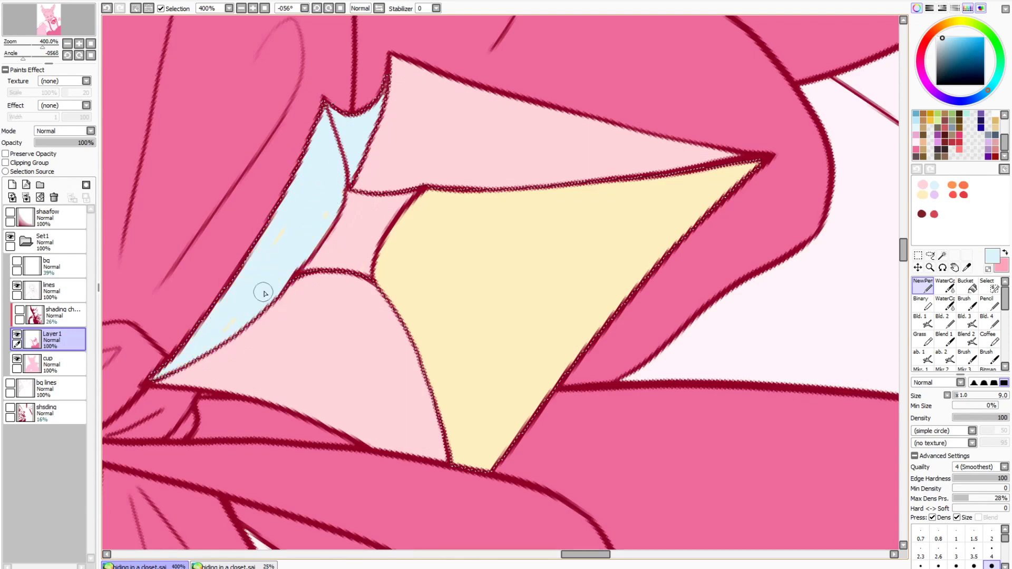
key("ctrl+d")
left_click(90, 55)
On the lines layer, select the gem's long right-hand side facet with the Magic Wand
left_click(53, 291)
left_click(944, 255)
left_click(606, 168)
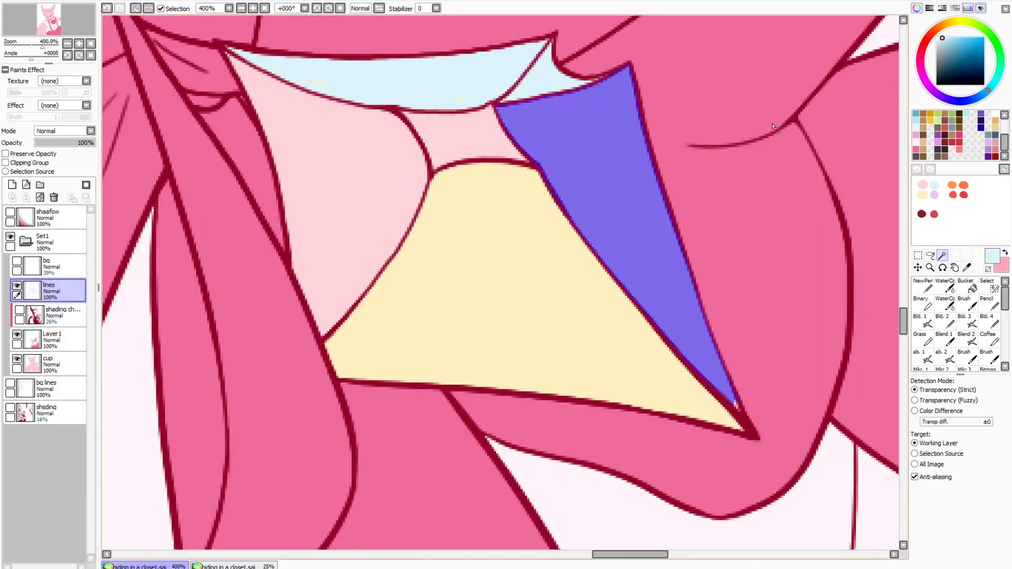
Complete the selection at the lower tip of the bow gem's side facet and fill it light purple on Layer1
left_click(990, 288)
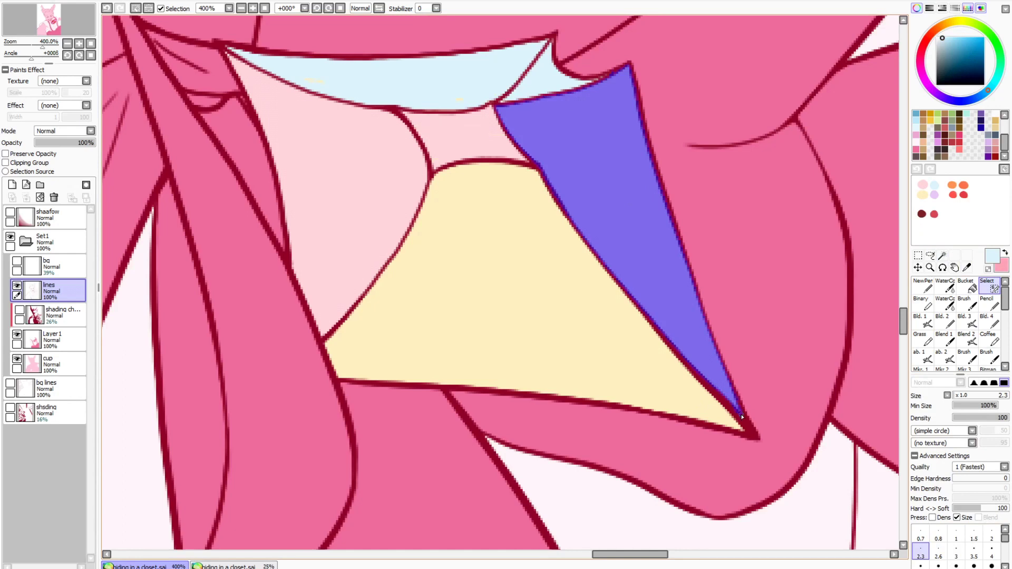
left_click(968, 288)
left_click(935, 195)
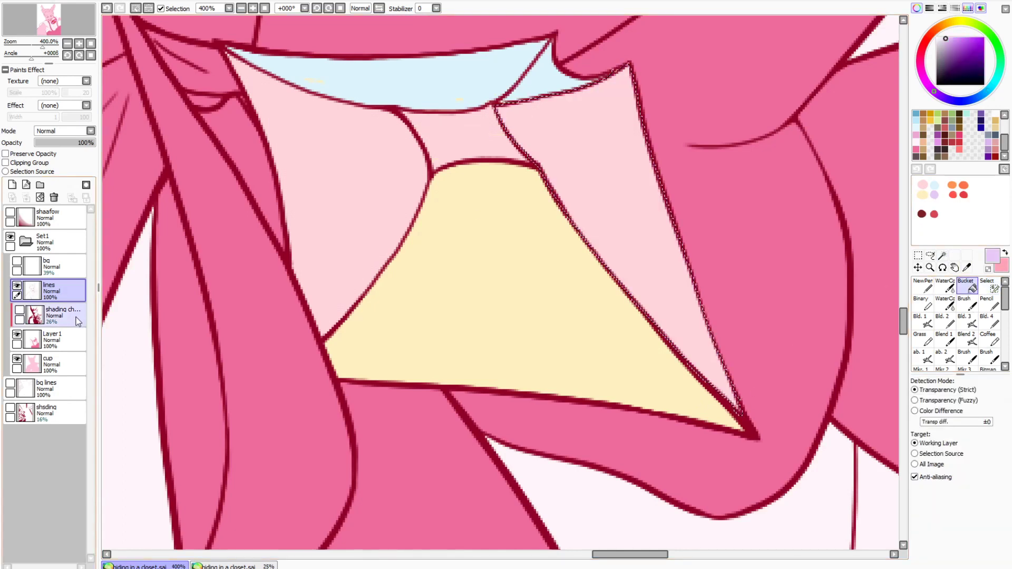
left_click(76, 368)
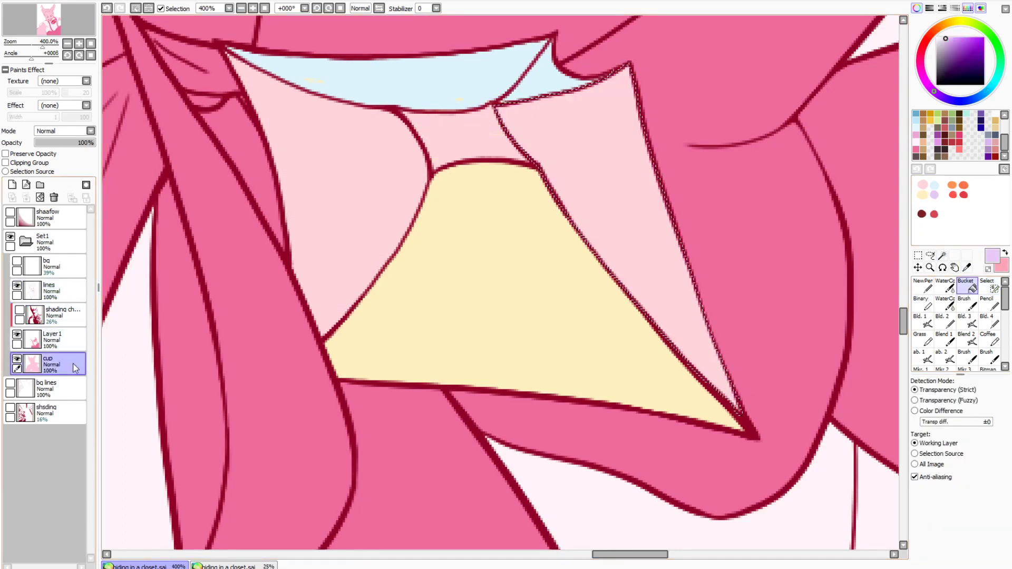
left_click(61, 339)
left_click(596, 226)
key("ctrl+d")
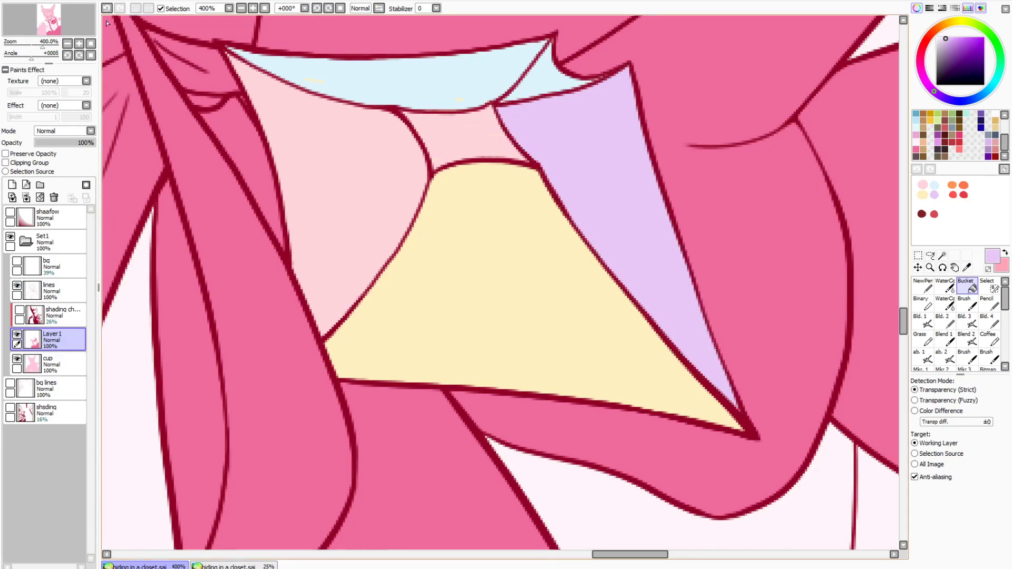
Lasso the curved crease line on the upper arm beside the far sleeve on the lines layer
scroll(107, 23, "down", 7)
left_click_drag(71, 31, 81, 33)
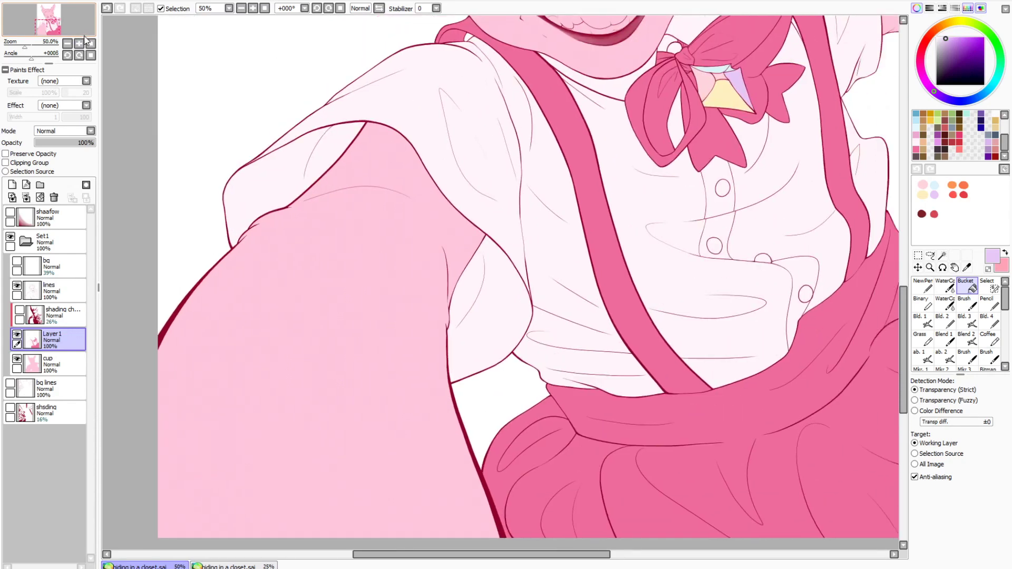
left_click_drag(88, 31, 80, 27)
left_click(79, 43)
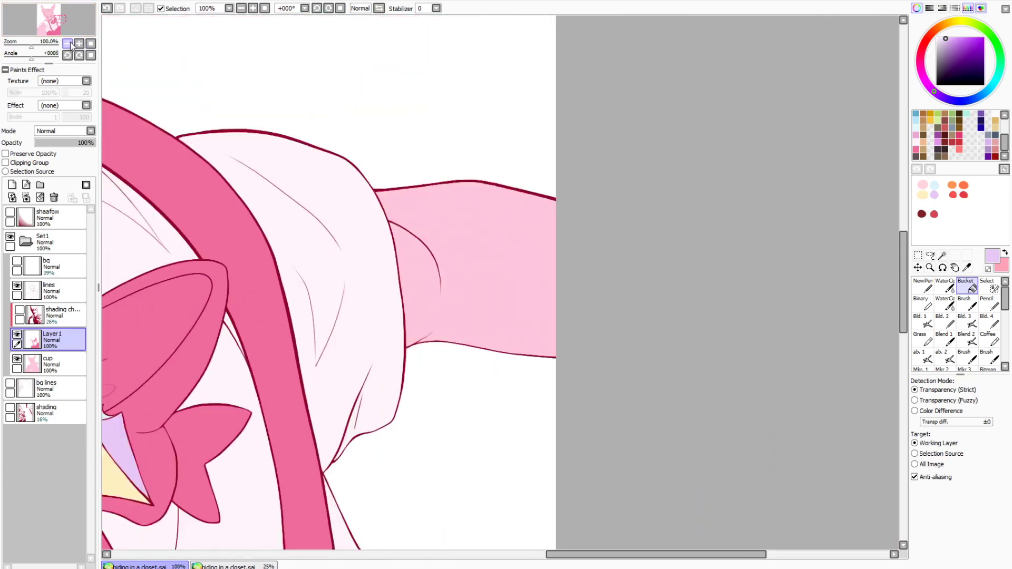
left_click(68, 43)
left_click(78, 44)
left_click(78, 44)
left_click(78, 43)
left_click(64, 288)
left_click(79, 44)
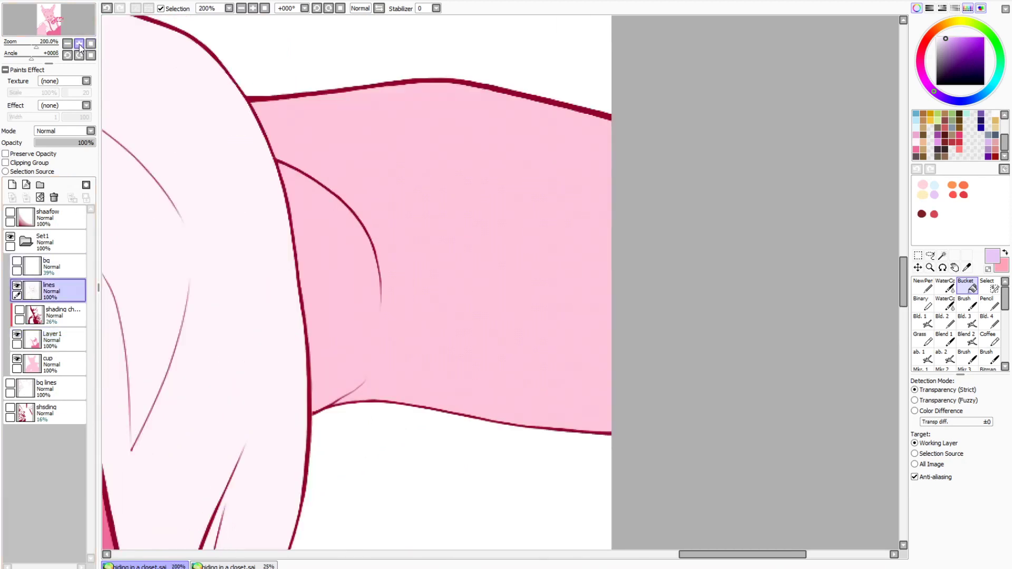
left_click(79, 43)
left_click(929, 255)
mouse_move(398, 252)
left_mouse_down()
mouse_move(193, 136)
mouse_move(322, 91)
mouse_move(412, 208)
left_mouse_up()
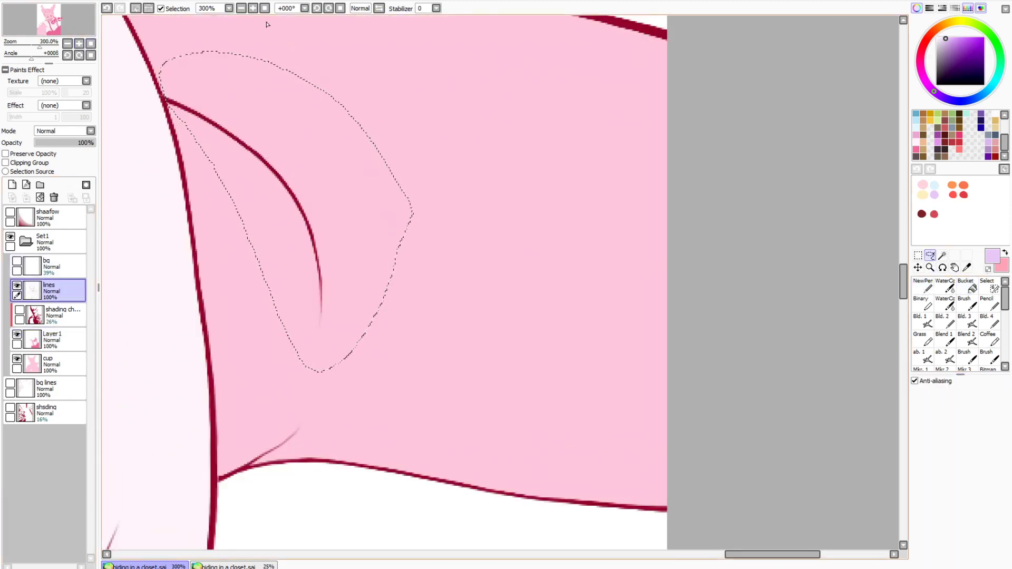
Move the selected crease line closer to the arm's upper outline and clear the selection
left_click(242, 8)
left_click(242, 8)
mouse_move(429, 253)
left_mouse_down()
mouse_move(447, 207)
mouse_move(435, 202)
left_mouse_up()
key("ctrl")
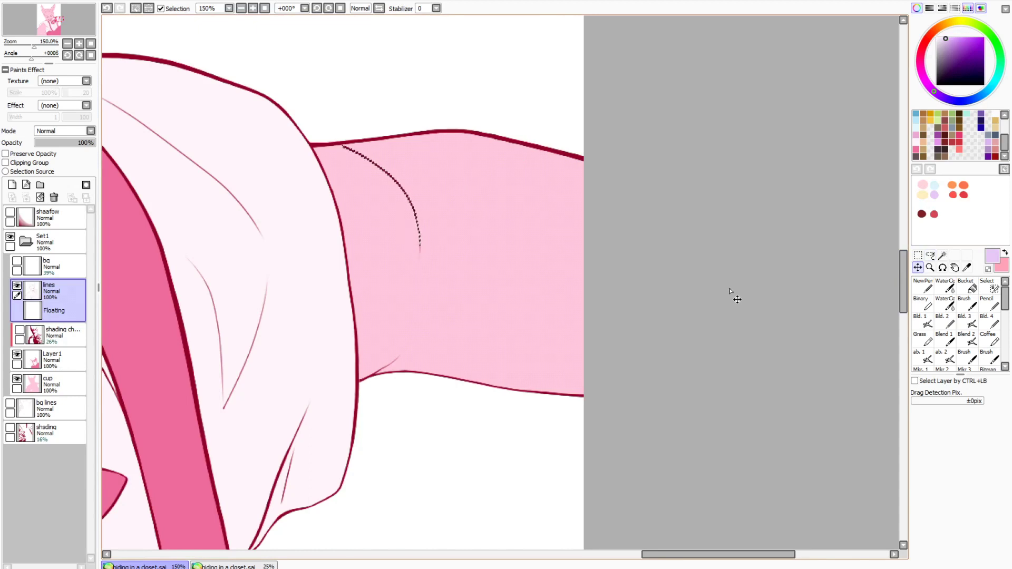
mouse_move(729, 294)
left_mouse_down()
mouse_move(714, 297)
mouse_move(768, 296)
mouse_move(734, 332)
mouse_move(720, 304)
left_mouse_up()
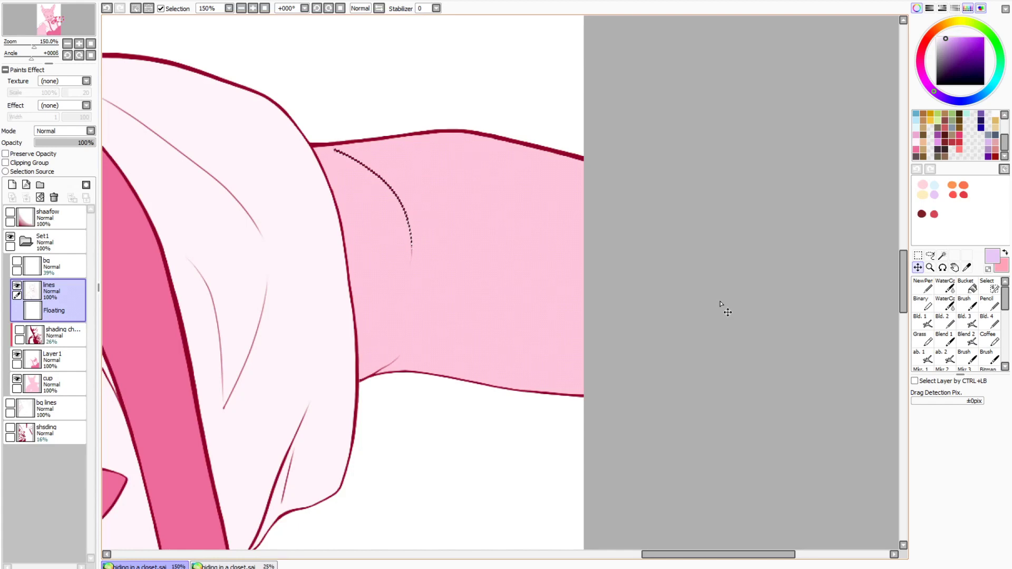
left_click(136, 8)
Extend the crease line in dark red with the NewPen brush so it joins the arm's upper outline
scroll(77, 30, "up", 3)
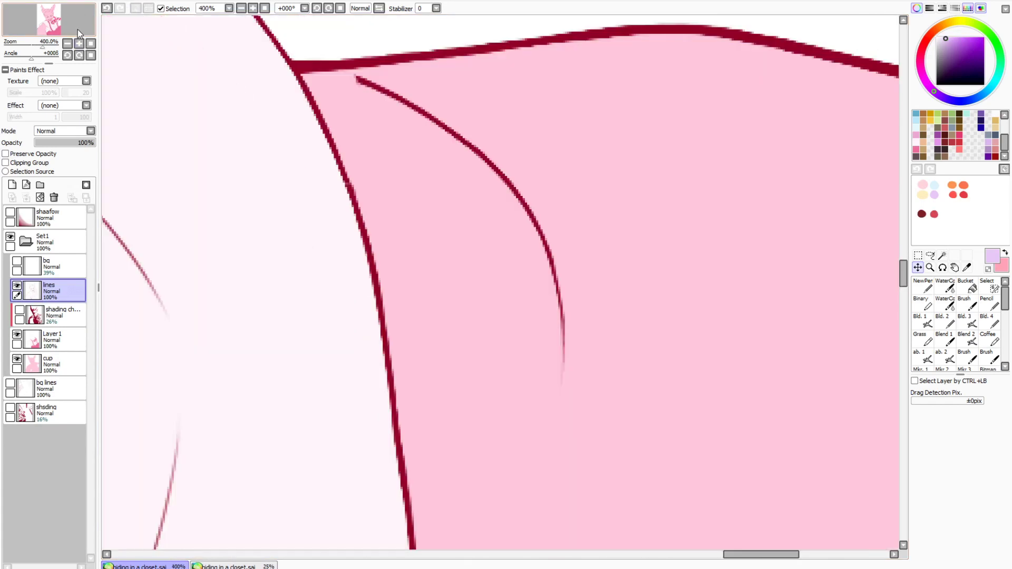
left_click_drag(903, 273, 903, 268)
key("n")
left_click(288, 161, "alt")
left_click(79, 44)
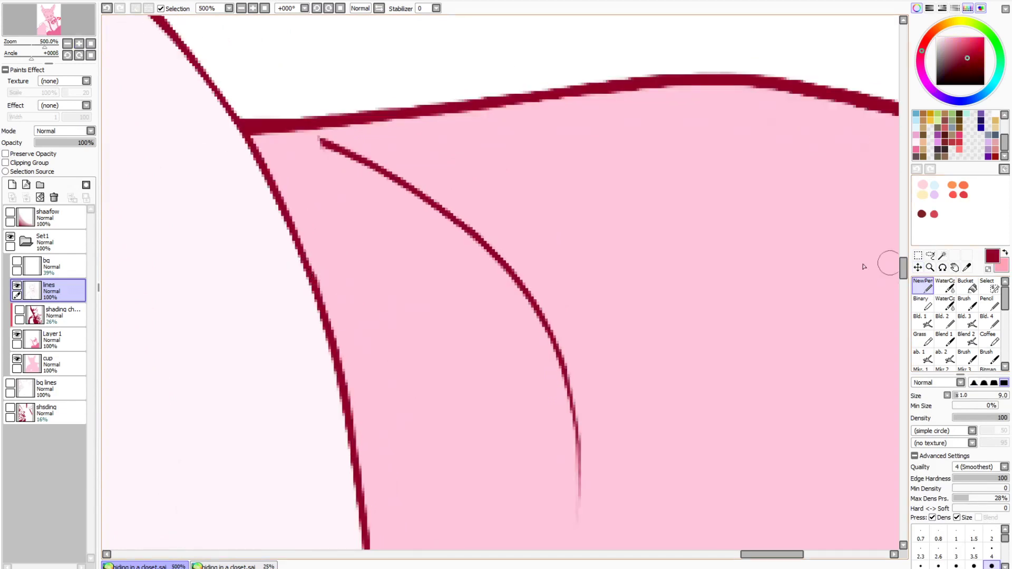
left_click(318, 282)
key("ctrl+z")
key("End")
key("End")
key("End")
scroll(906, 368, "up", 5)
left_click(253, 7)
left_click(252, 8)
left_click_drag(424, 253, 453, 330)
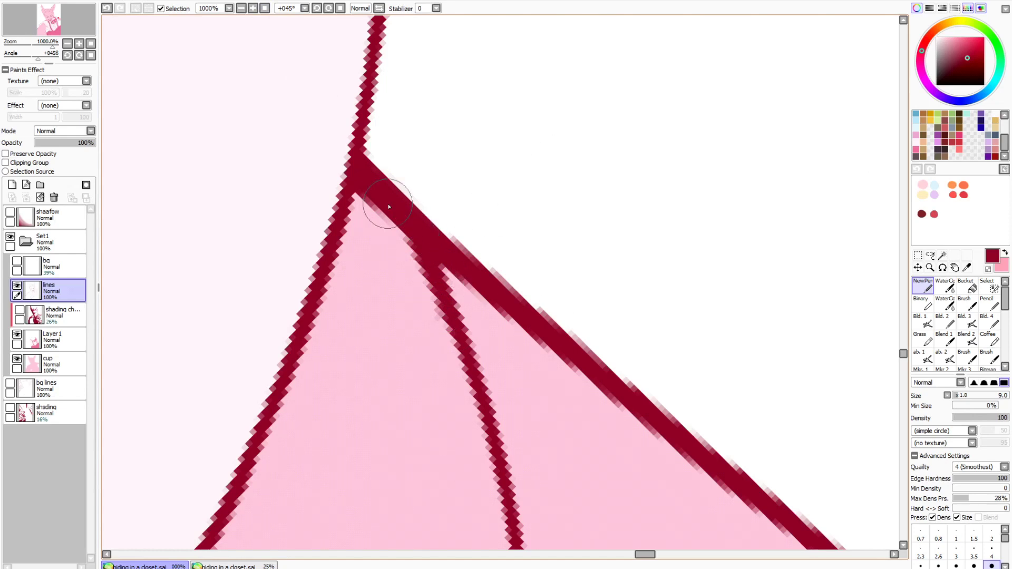
left_click(988, 269)
left_click(91, 44)
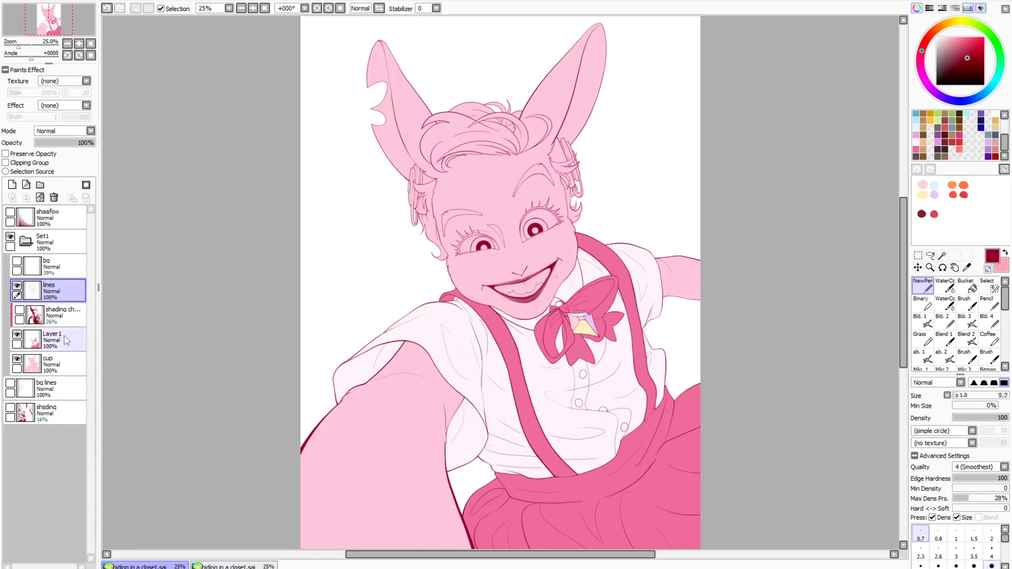
left_click(69, 362)
left_click(79, 44)
left_click(63, 339)
left_click(943, 255)
left_click_drag(904, 278, 905, 243)
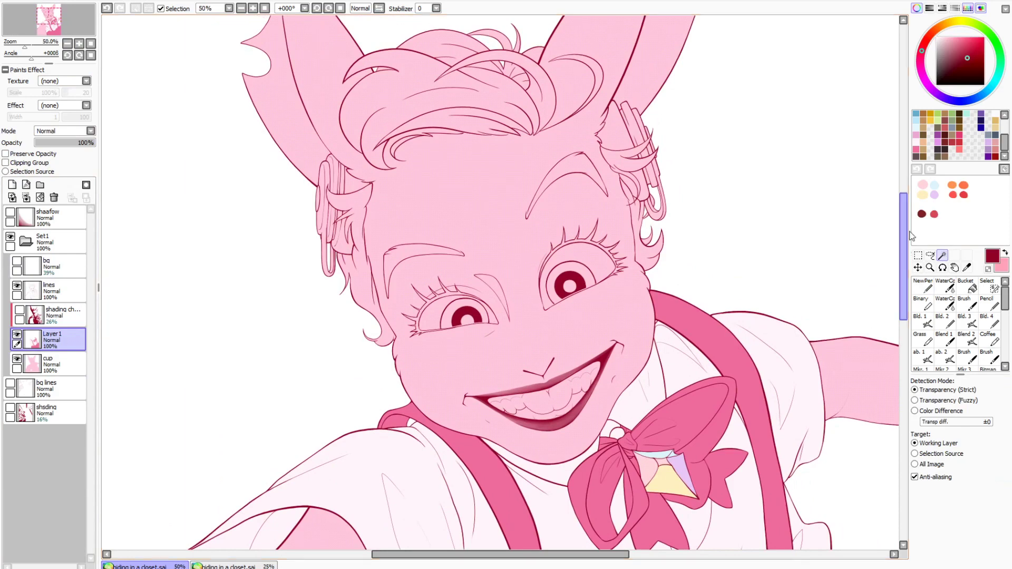
left_click(623, 163)
key("ctrl+d")
Select the hair strands below the hair clips on the character's right-hand side using the Magic Wand on the lines layer
left_click(59, 287)
left_click(79, 43)
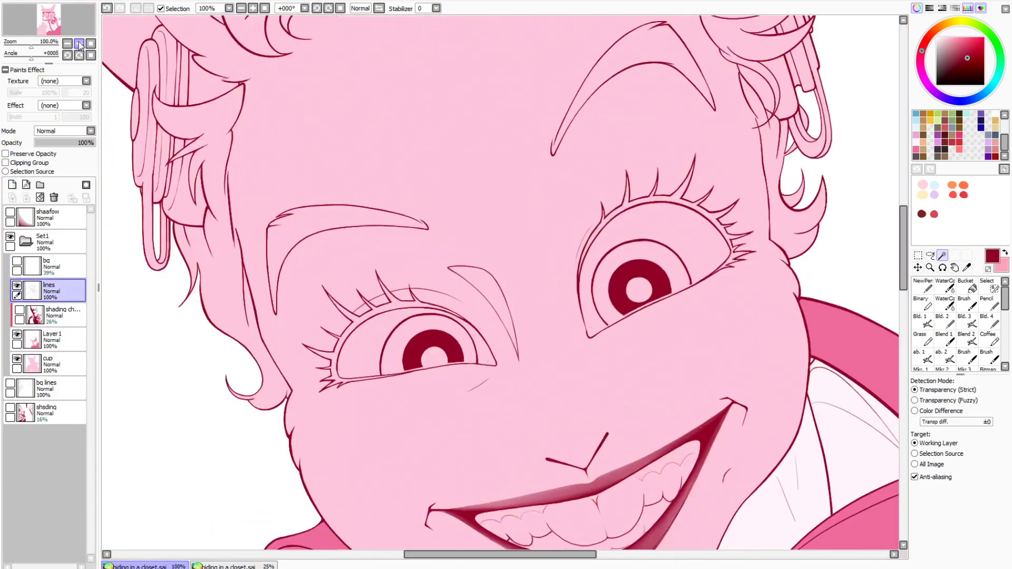
left_click_drag(49, 16, 53, 15)
left_click(79, 43)
left_click(589, 169)
left_click(568, 343)
scroll(567, 369, "up", 5)
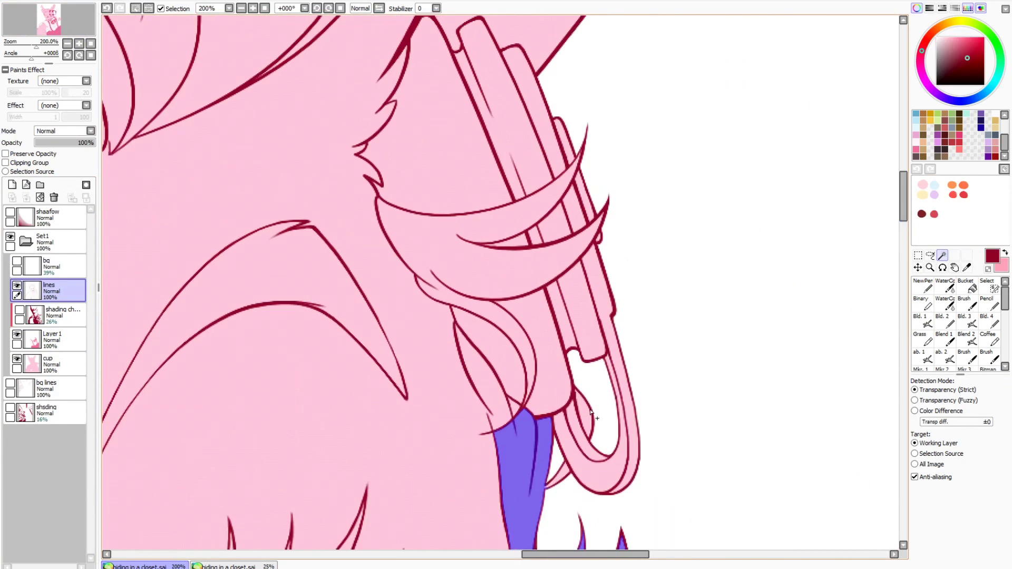
left_click(521, 411)
left_click(476, 298)
left_click(342, 298)
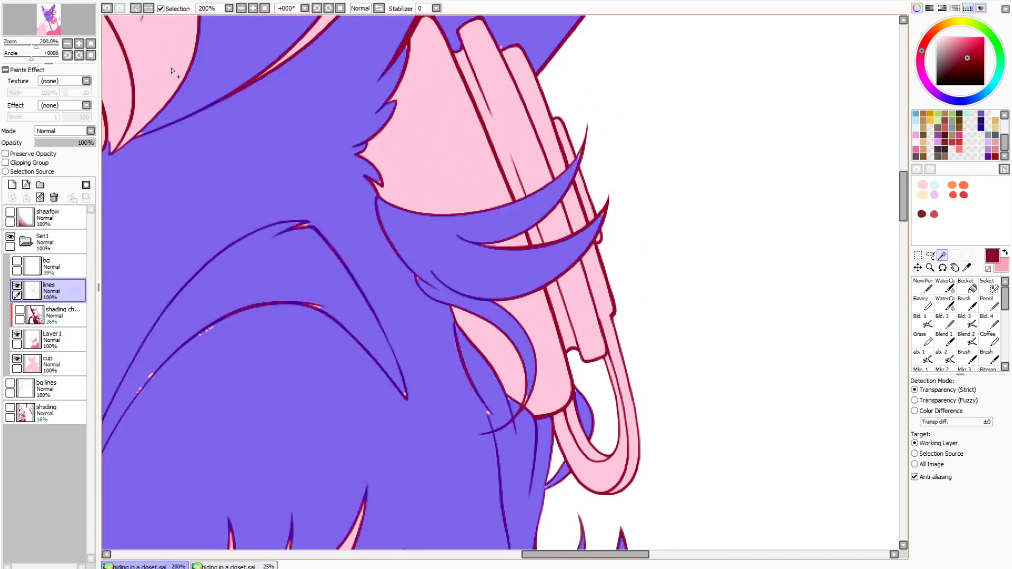
key("ctrl+z")
scroll(852, 88, "up", 7)
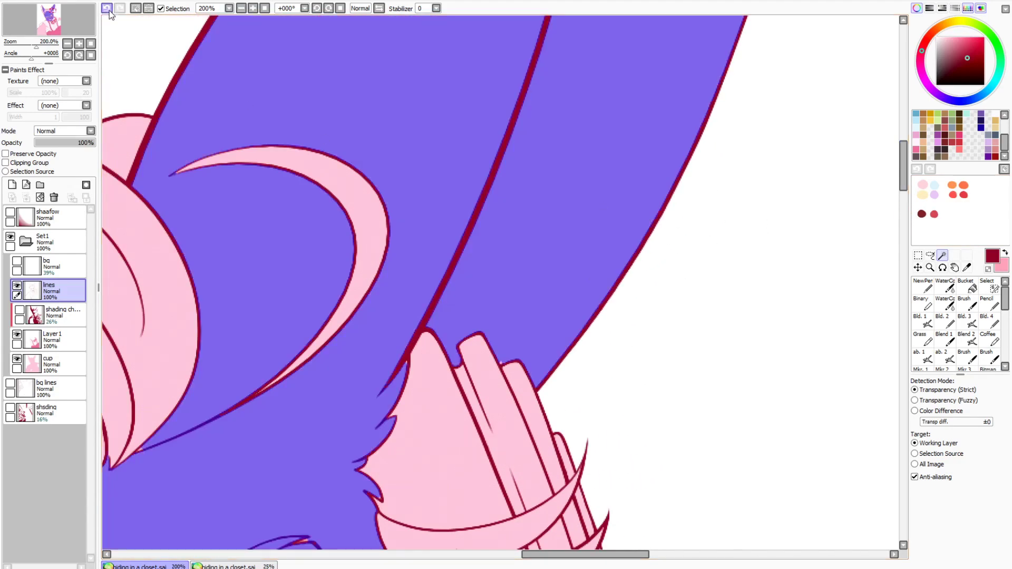
left_click(107, 9)
Close the line gap at the ear tip with the Selection Pen and add the outer ear and the hair tuft crossing the clips
left_click(988, 286)
scroll(907, 109, "up", 10)
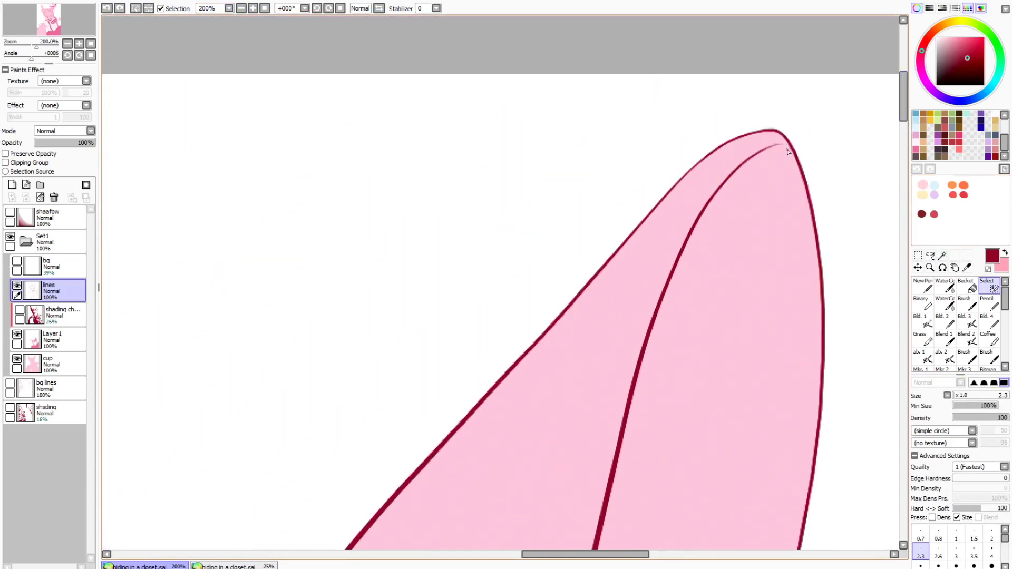
left_click(942, 255)
left_click_drag(902, 109, 896, 207)
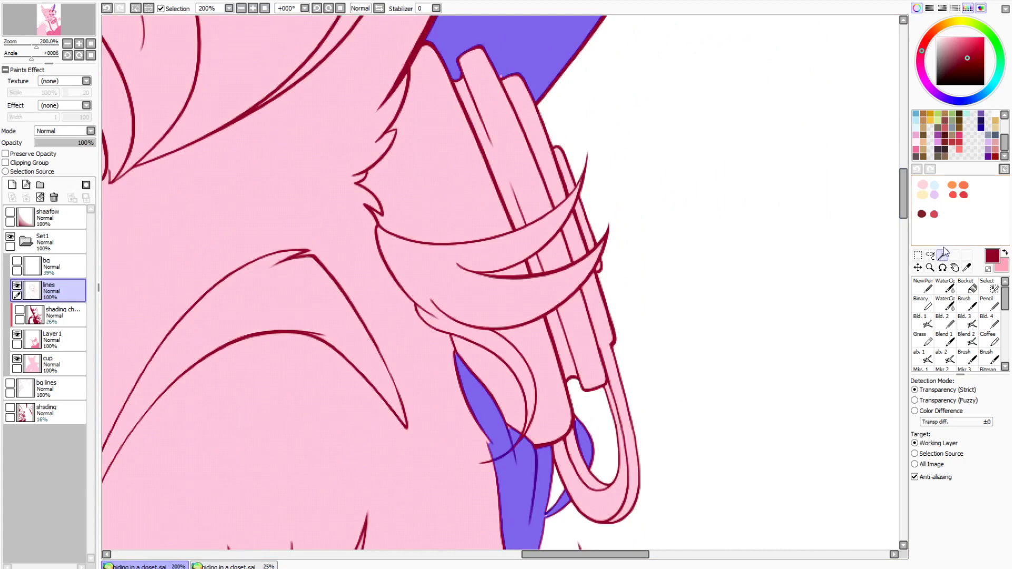
left_click(529, 300)
Close the gap at the arched eyebrow's lower tip with the Selection Pen and add the eyebrow to the selection
left_click_drag(586, 554, 528, 554)
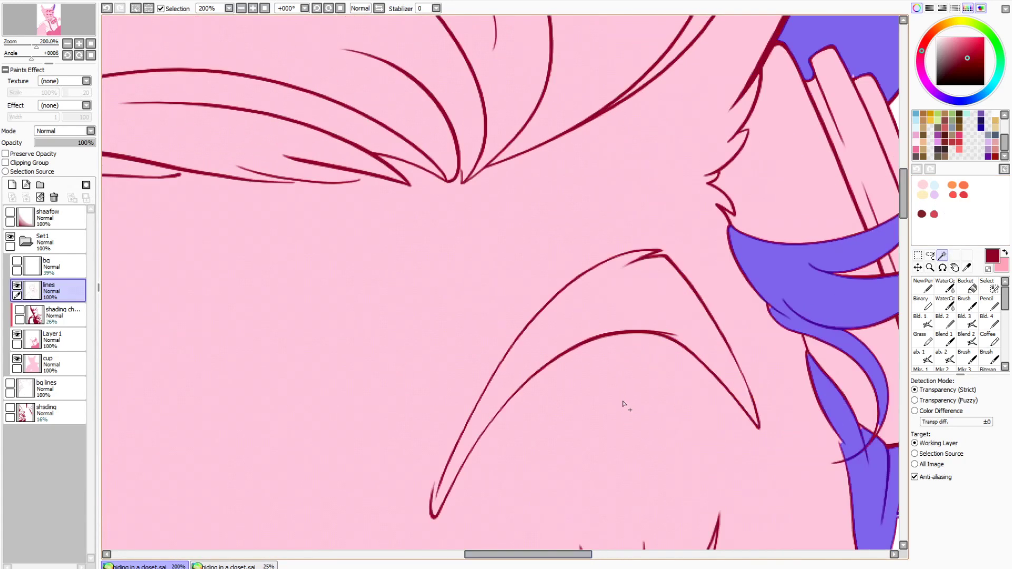
key("s")
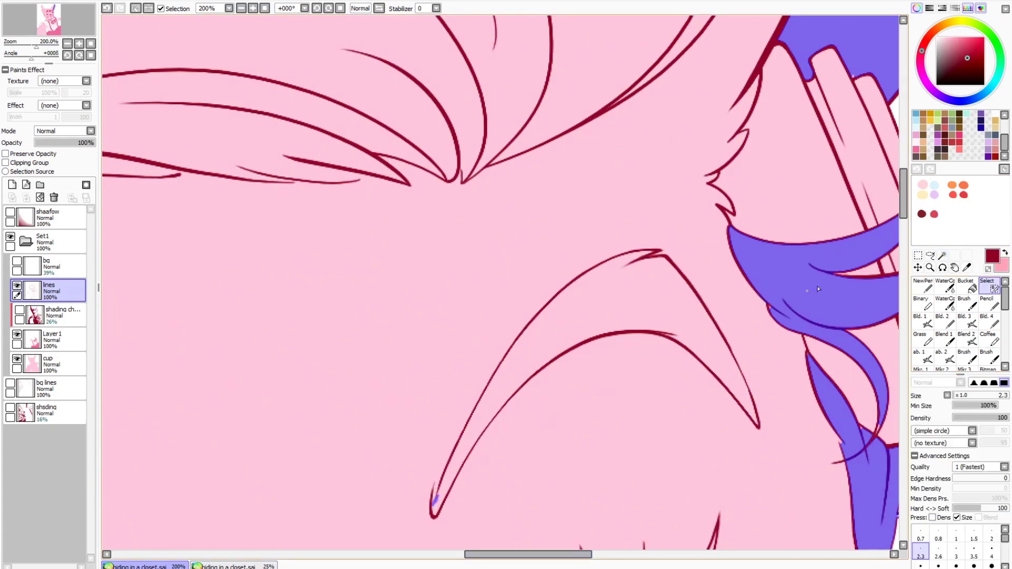
left_click(942, 256)
left_click(682, 309)
Close the gaps along the hairline with the Selection Pen and add the curved locks near the ear base to the selection
left_click(988, 285)
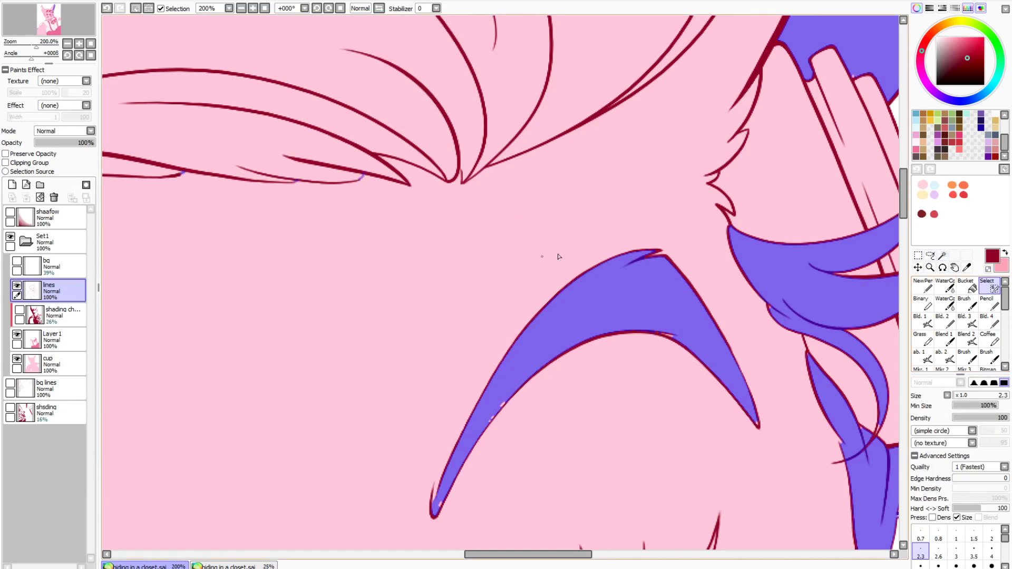
left_click_drag(904, 209, 904, 187)
left_click(942, 256)
left_click(719, 158)
left_click(482, 151)
left_click(461, 74)
left_click(380, 142)
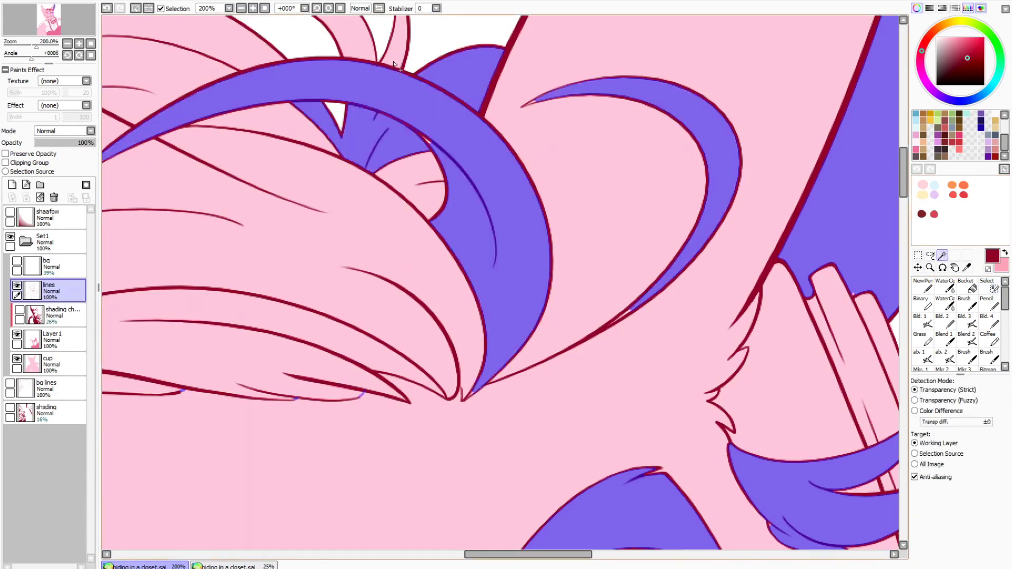
Add the remaining top hair locks, the large fringe locks and the small forehead curl to the selection
left_click(393, 45)
left_click(354, 40)
left_click(410, 181)
left_click(274, 131)
left_click(217, 67)
left_click(342, 242)
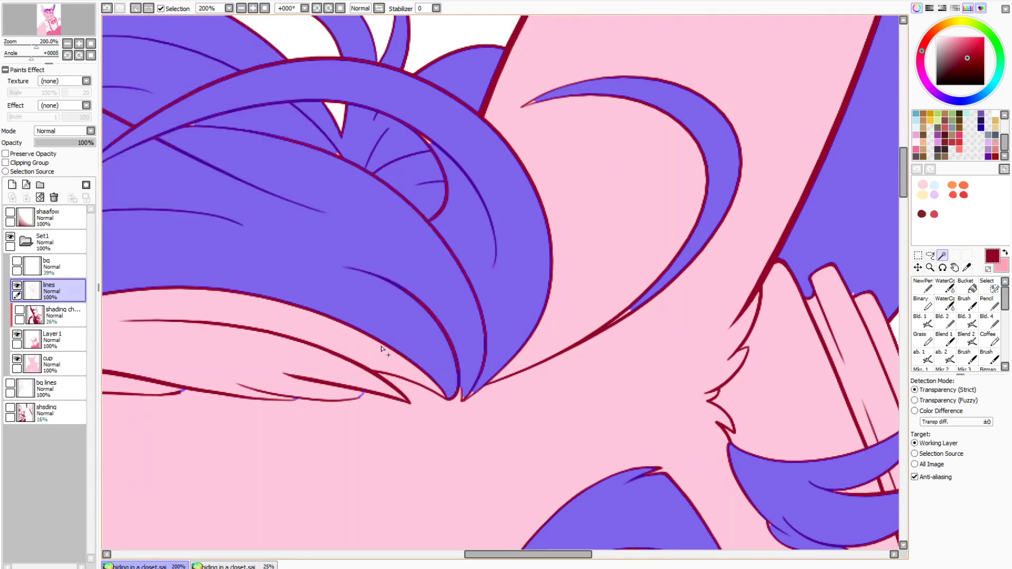
left_click(369, 358)
left_click_drag(586, 554, 486, 550)
left_click(549, 444)
left_click(107, 8)
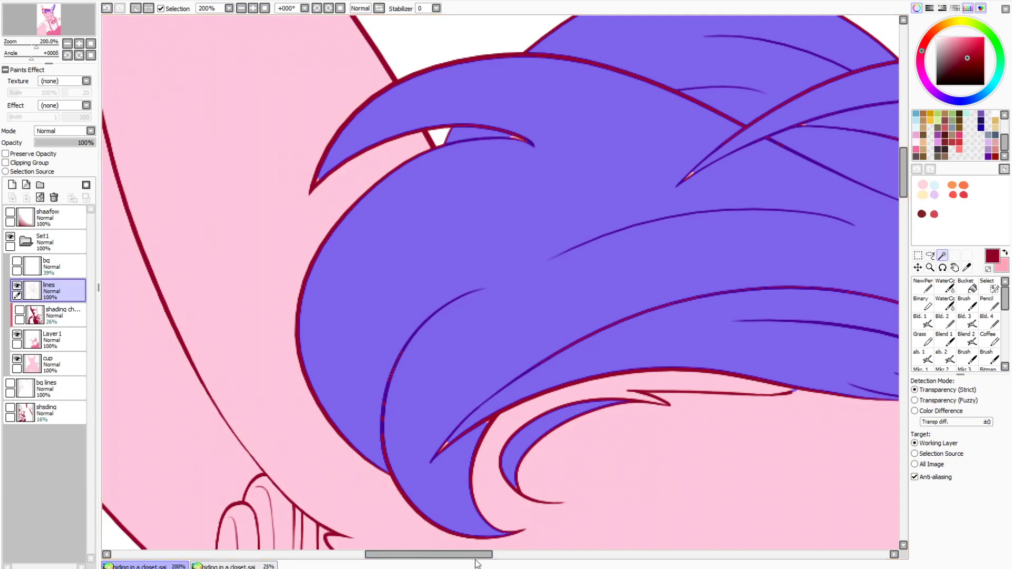
Close the gaps in the side hair beside the other ear with the Selection Pen and add that hair to the selection
scroll(801, 228, "left", 5)
mouse_move(903, 174)
left_mouse_down()
mouse_move(906, 124)
mouse_move(895, 247)
left_mouse_up()
left_click(305, 158)
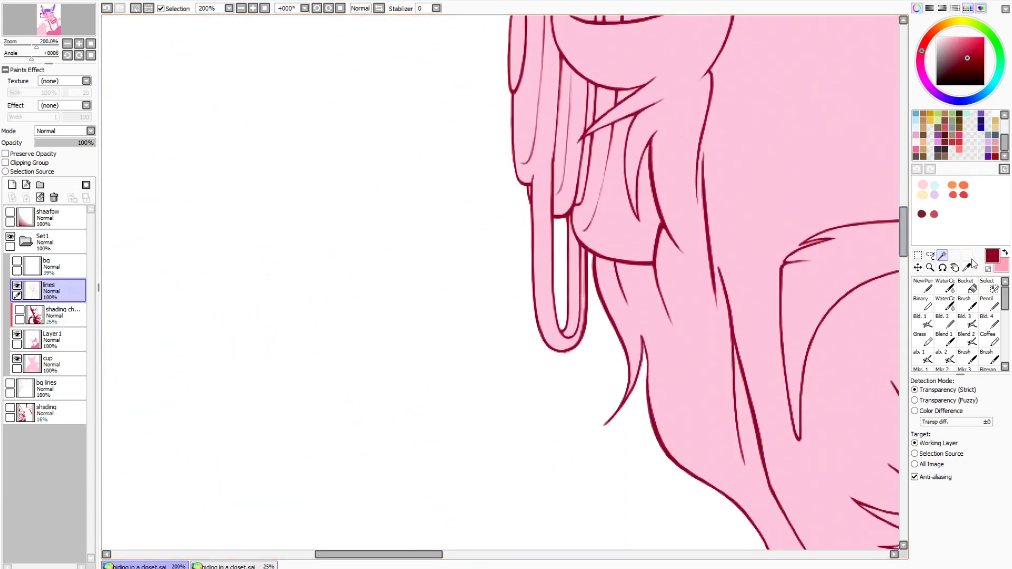
left_click(986, 285)
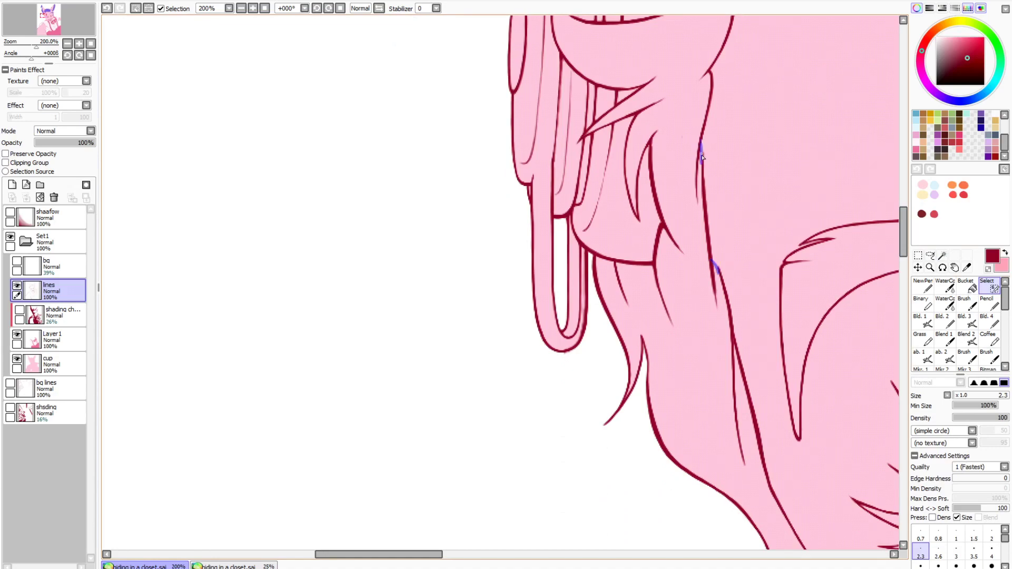
left_click(943, 255)
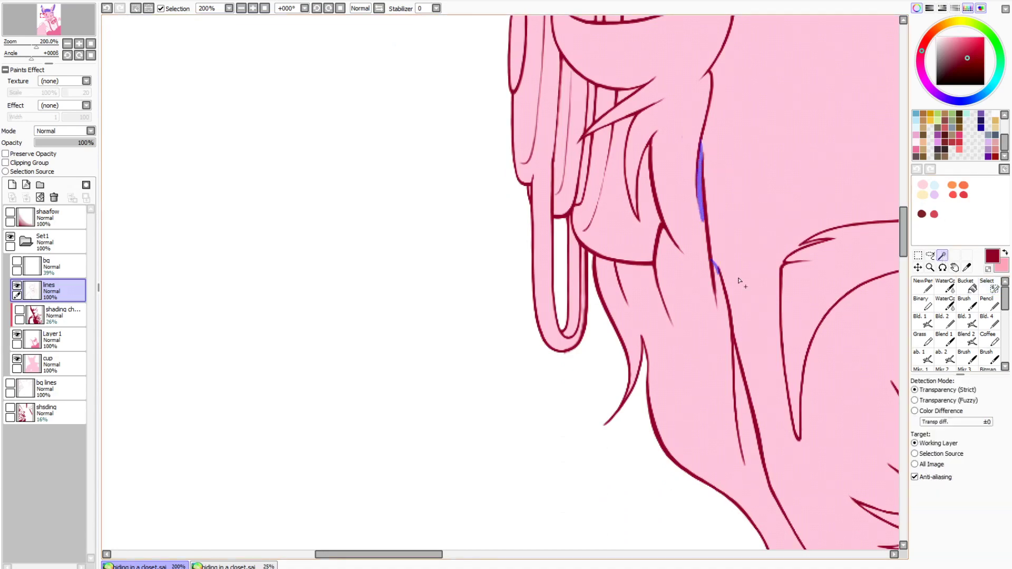
left_click(739, 280)
Close the gap at the flatter eyebrow's inner tip with the Selection Pen and add that eyebrow to the selection
left_click_drag(902, 246, 905, 270)
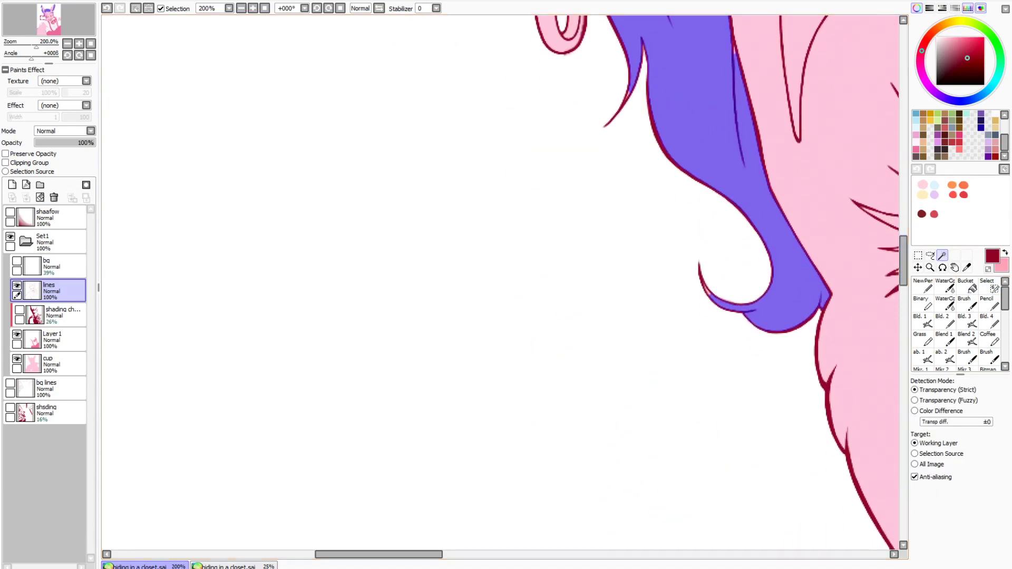
left_click_drag(421, 554, 507, 555)
left_click_drag(903, 251, 904, 208)
left_click(986, 285)
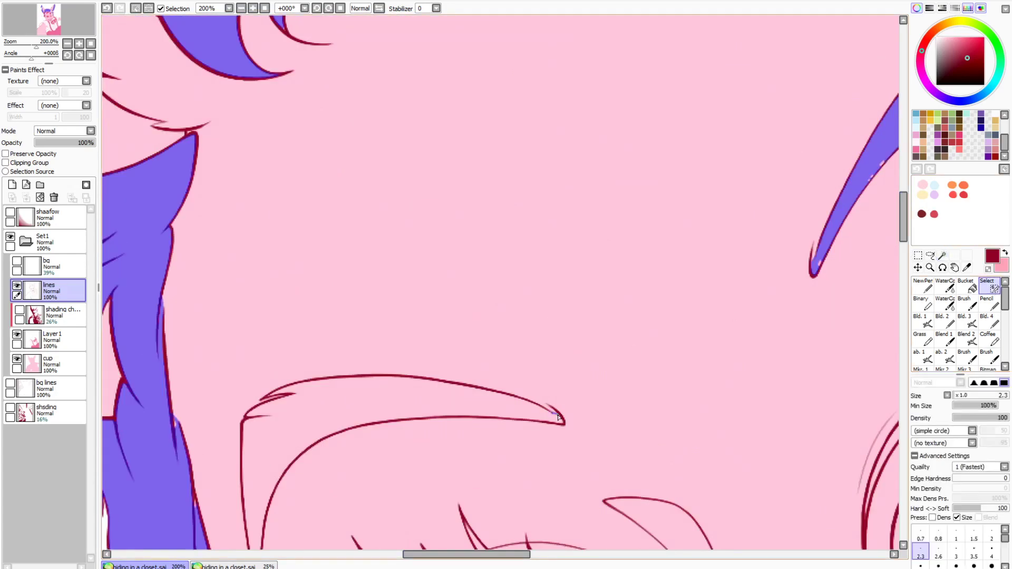
left_click(942, 255)
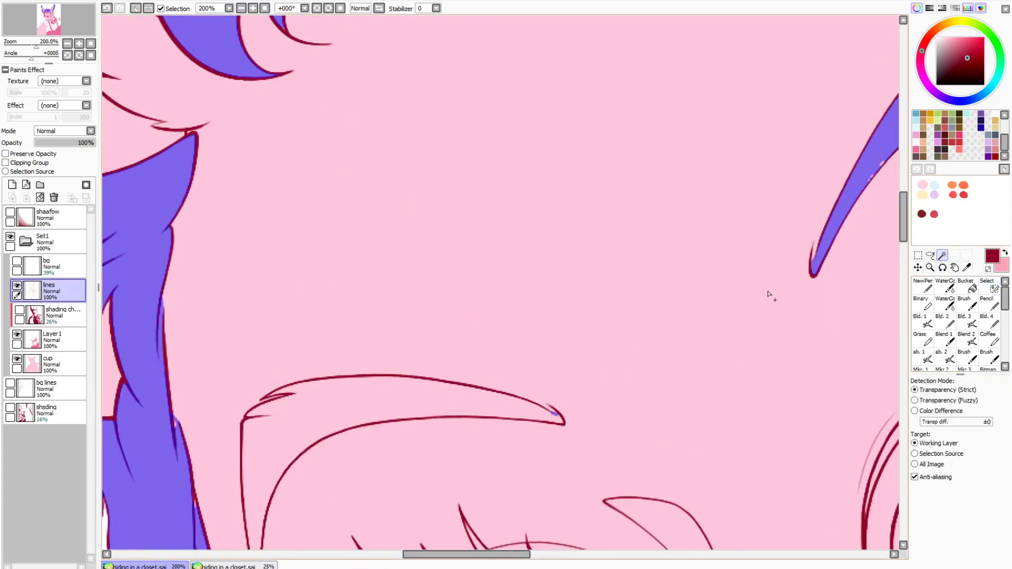
left_click(474, 401)
Add the upper lash bands of both eyes and the outer lashes of the wide-open eye to the selection
left_click_drag(901, 237, 903, 269)
left_click(519, 254)
left_click_drag(516, 553, 600, 549)
left_click(642, 119)
left_click(659, 154)
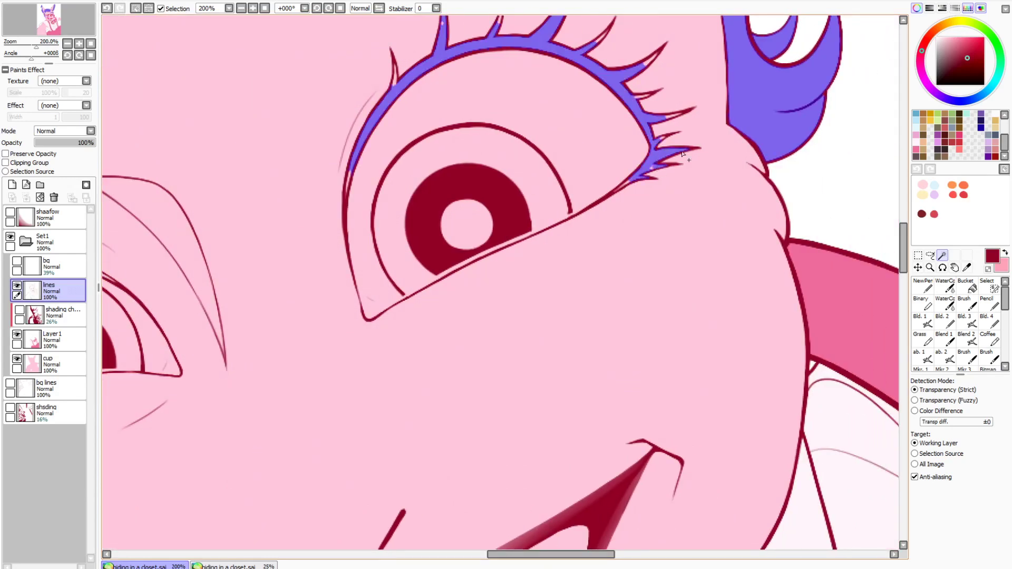
left_click_drag(903, 254, 904, 225)
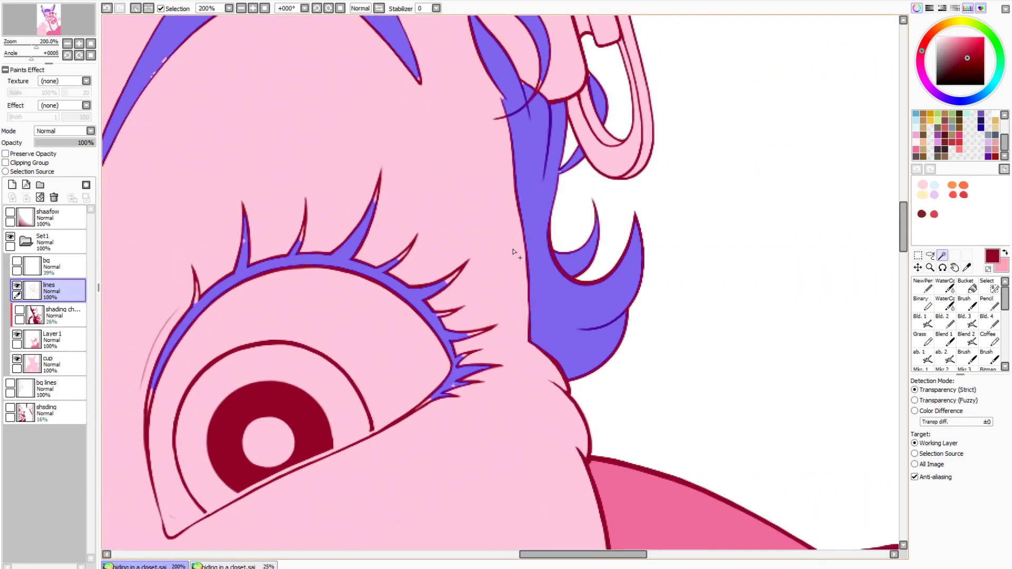
Fill the unselected tips and outer lashes of the wide-open eye into the selection with the Selection Pen at size 0.7
left_click(253, 8)
left_click(254, 8)
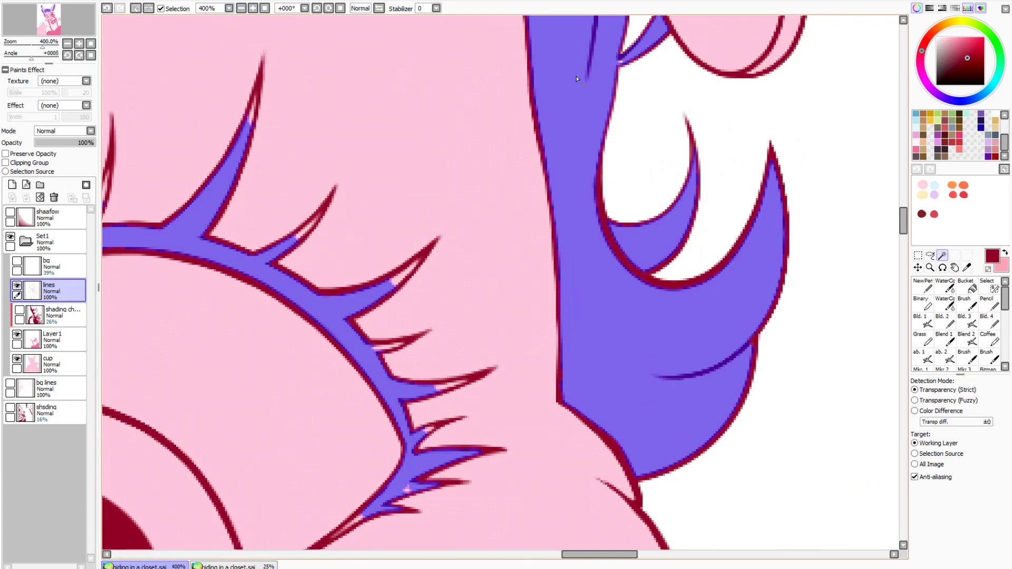
left_click(989, 286)
left_click(920, 533)
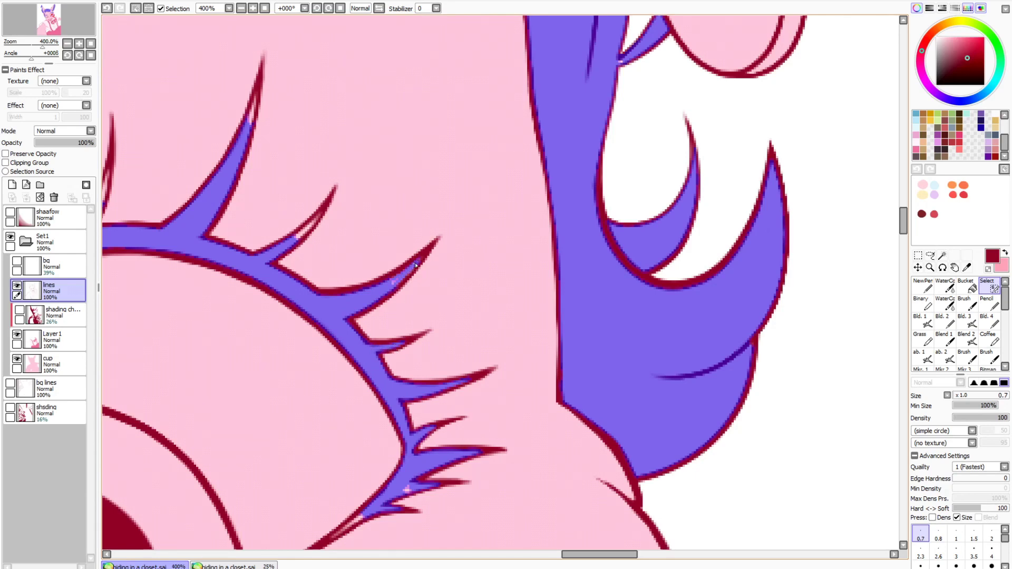
left_click(242, 8)
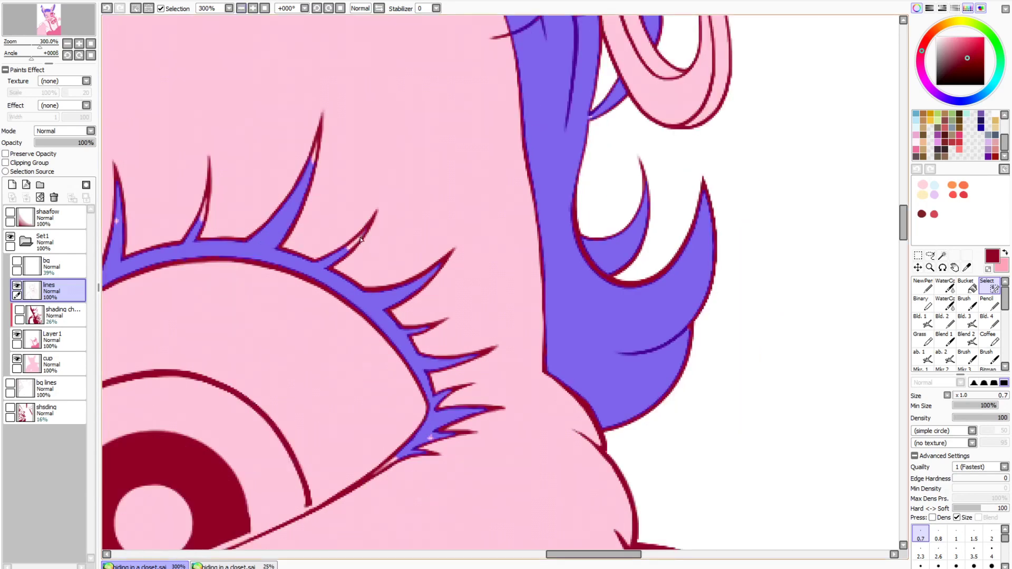
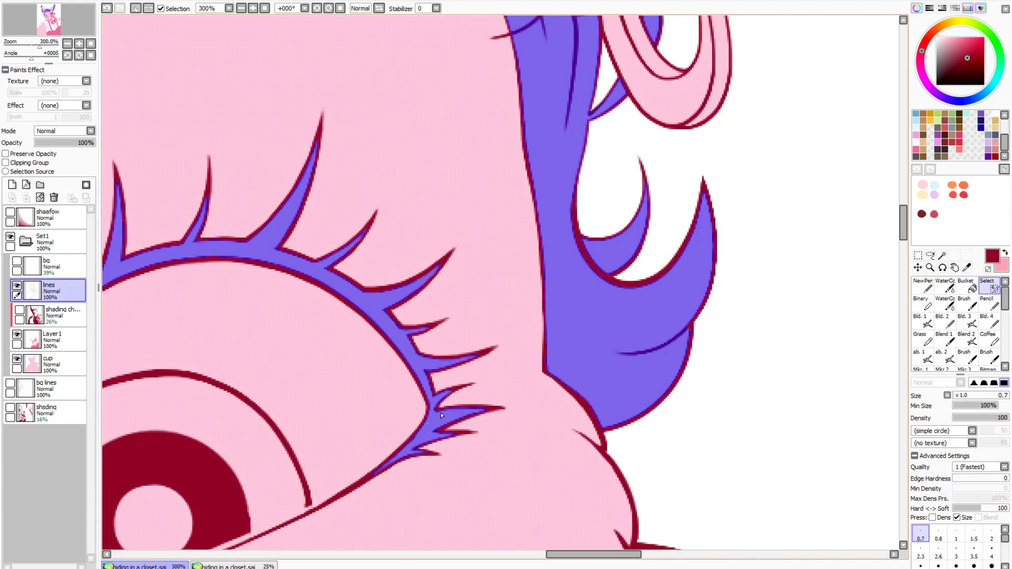
Fill the selected hair, ears, eyebrows and lashes with pale pink on Layer1 and clear the selection
scroll(685, 252, "up", 5)
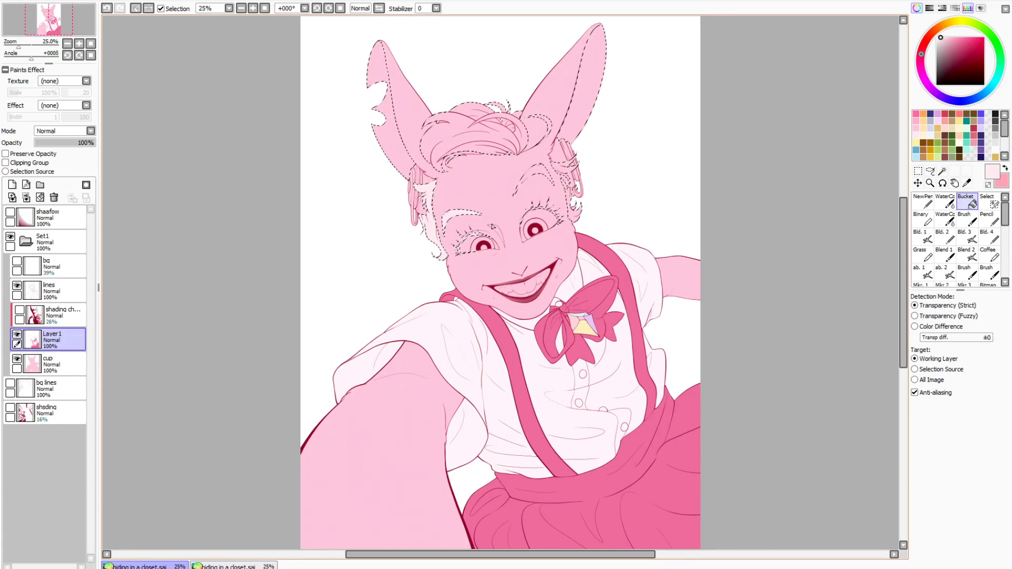
left_click(573, 199)
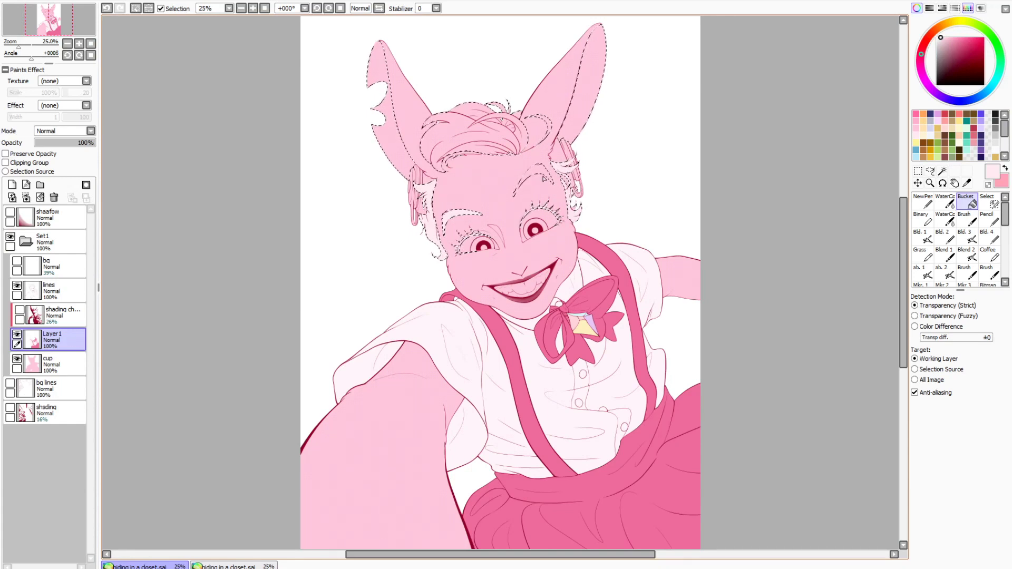
left_click(537, 173)
left_click(575, 113)
left_click(498, 136)
left_click(401, 147)
left_click(253, 8)
left_click(253, 8)
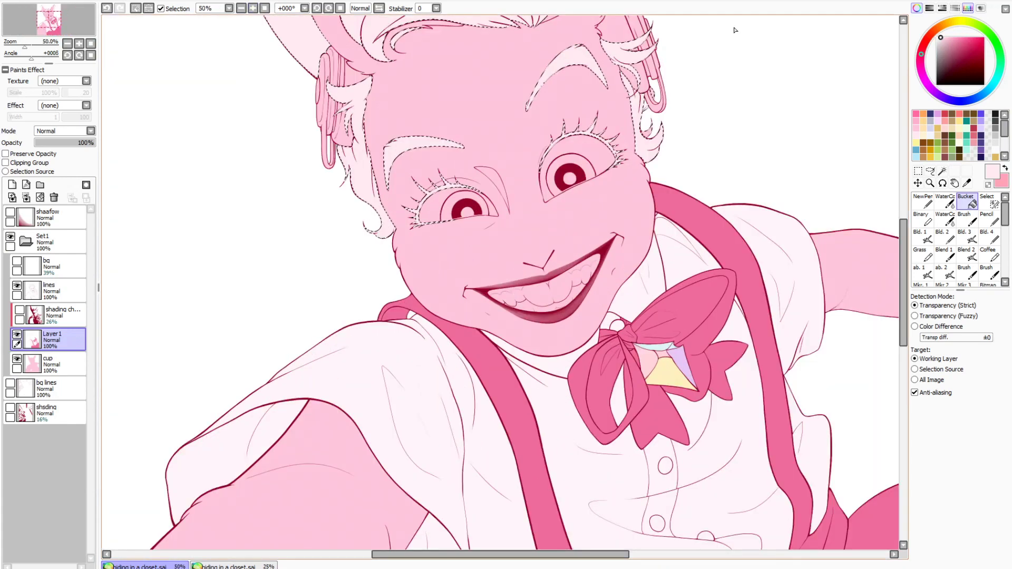
left_click_drag(903, 254, 908, 200)
left_click(136, 7)
Draw the missing inner edge of the small forehead curl on the lines layer with the dark red pen at size 5
left_click(253, 8)
left_click(253, 7)
left_click(52, 290)
left_click_drag(492, 555, 427, 564)
right_click(561, 386)
left_click_drag(904, 177, 904, 188)
left_click(922, 201)
left_click_drag(426, 555, 418, 554)
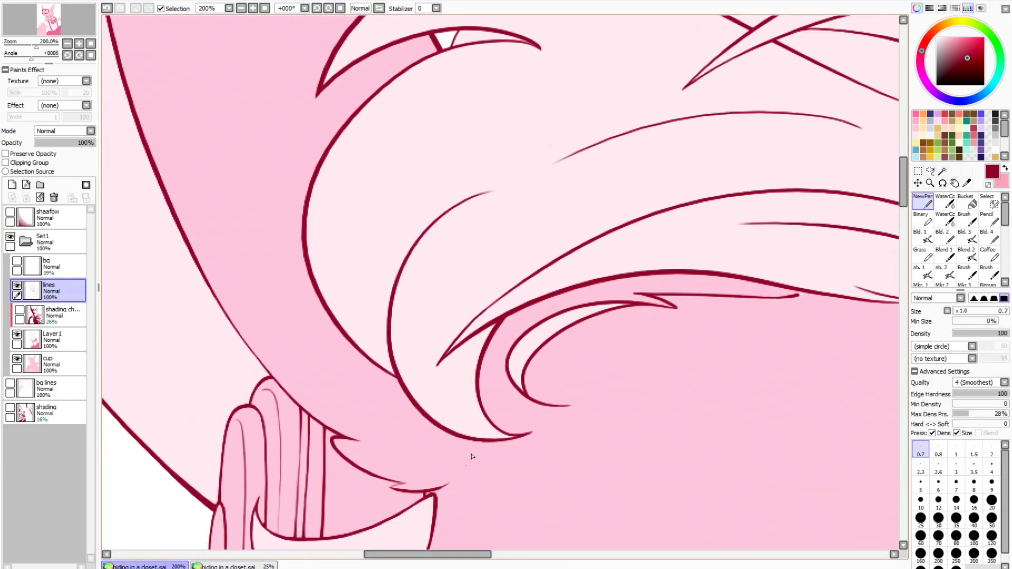
left_click(254, 9)
left_click(254, 9)
left_click(920, 483)
mouse_move(564, 143)
left_mouse_down()
mouse_move(484, 294)
mouse_move(488, 399)
mouse_move(502, 428)
left_mouse_up()
left_click_drag(481, 297, 521, 203)
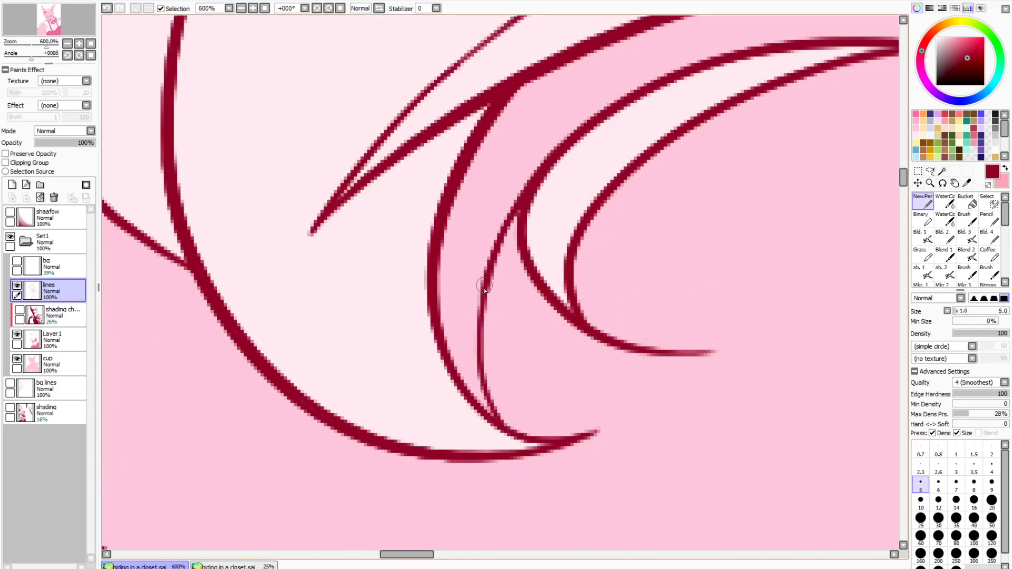
Select the curved forehead lock enclosed by the new line, fill it pale pink on Layer1 and clear the selection
key("w")
left_click(508, 185)
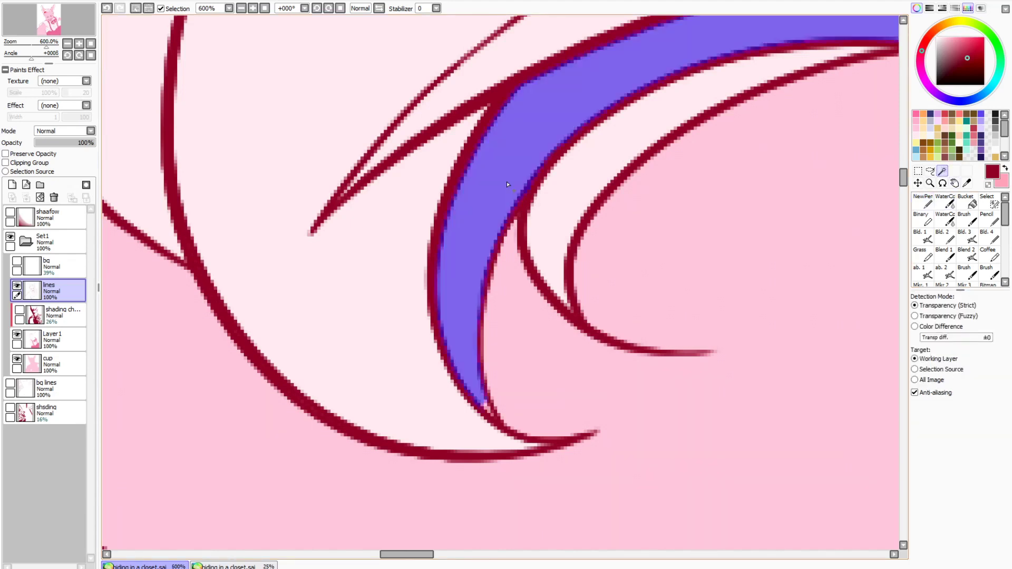
left_click(241, 9)
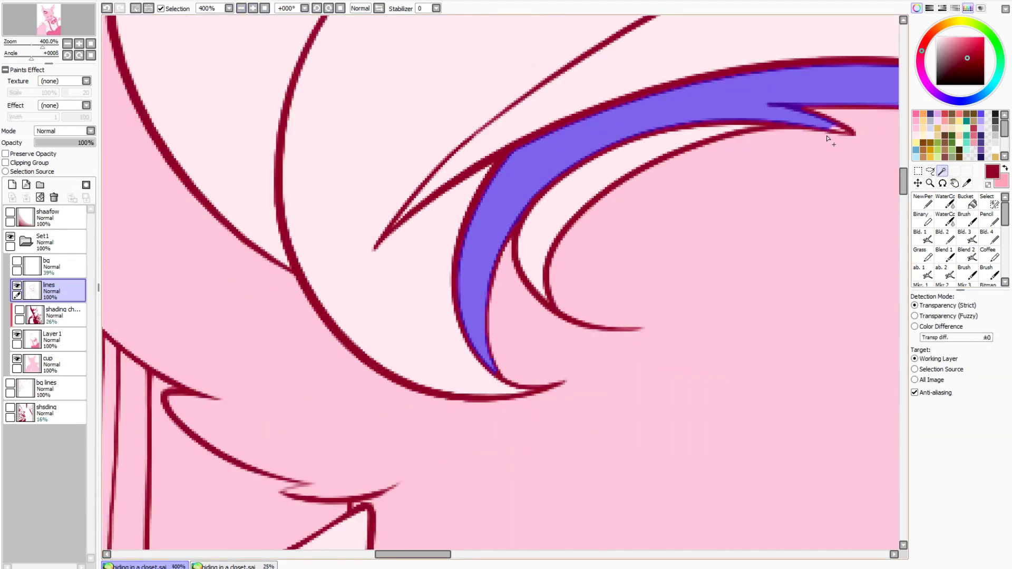
left_click_drag(448, 554, 475, 554)
left_click(967, 201)
right_click(266, 232)
left_click(75, 341)
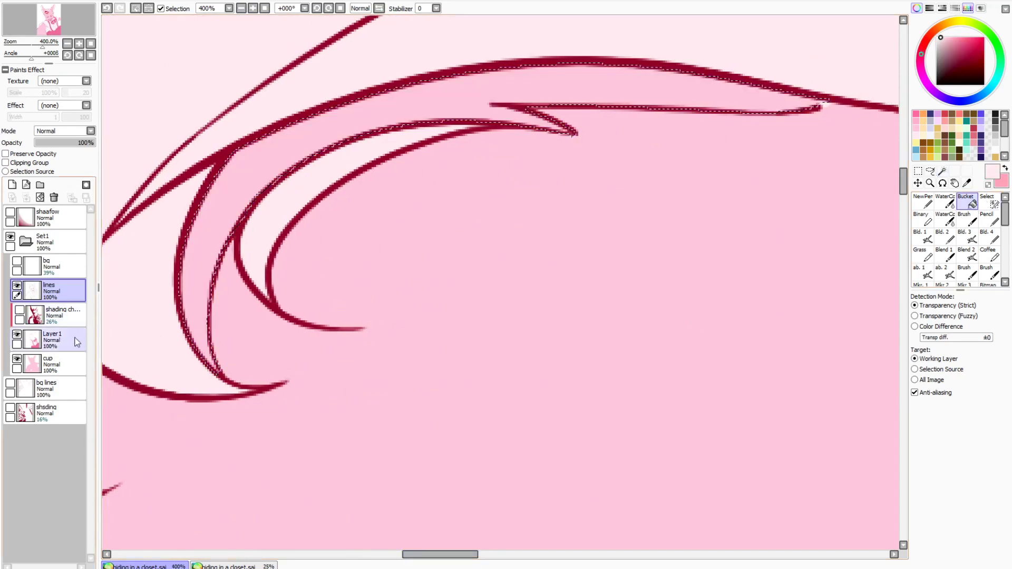
left_click(221, 211)
left_click(135, 8)
left_click(90, 43)
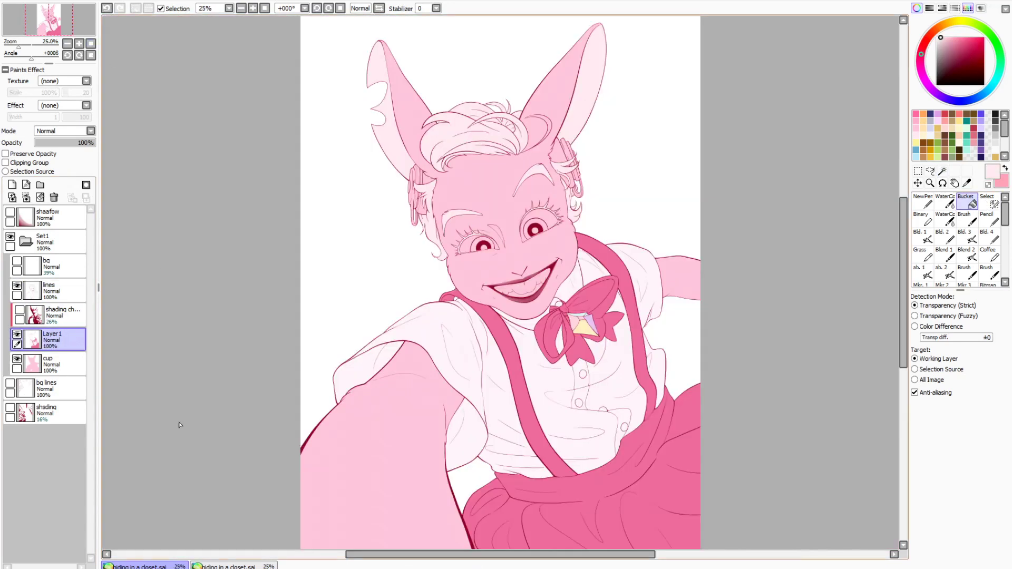
Select the whites of both eyes from the lines layer with the Magic Wand
left_click(53, 290)
left_click(79, 43)
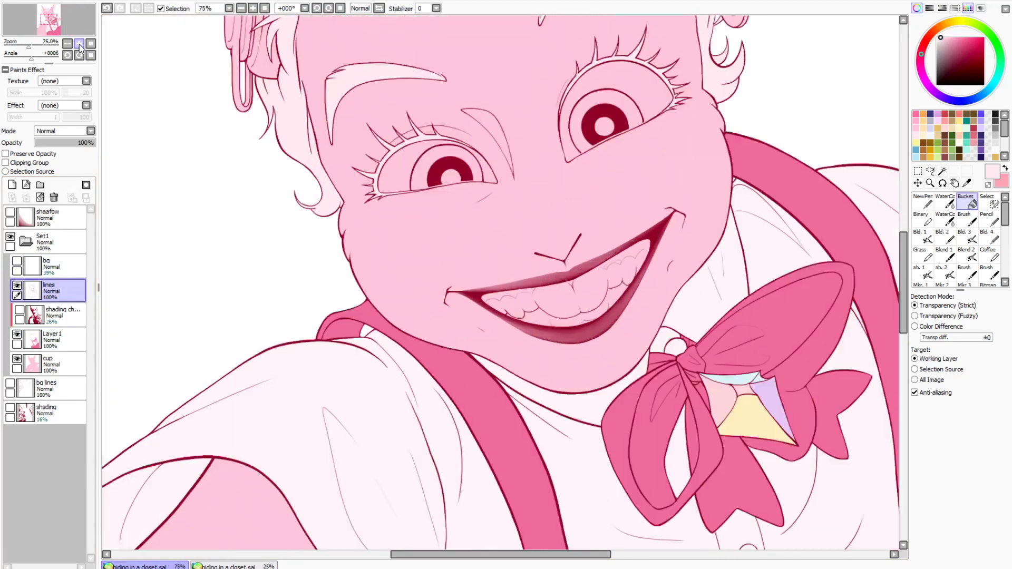
left_click(942, 170)
left_click(482, 165)
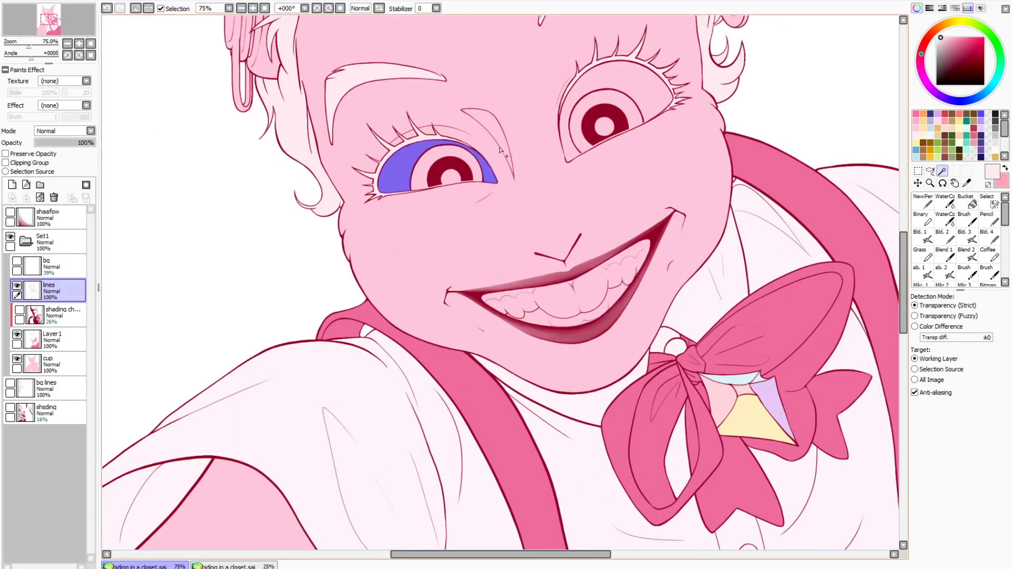
left_click(571, 149)
Touch up the eye-white selection at the inner corners with the Selection Pen at size 0.7
left_click_drag(904, 248, 903, 232)
left_click(253, 9)
left_click(253, 9)
left_click(253, 9)
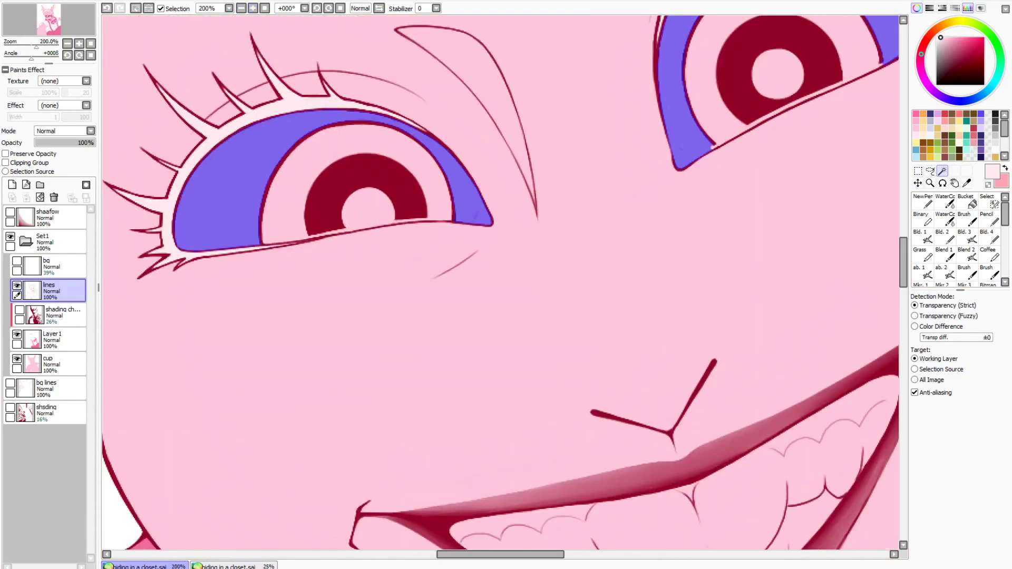
left_click(987, 203)
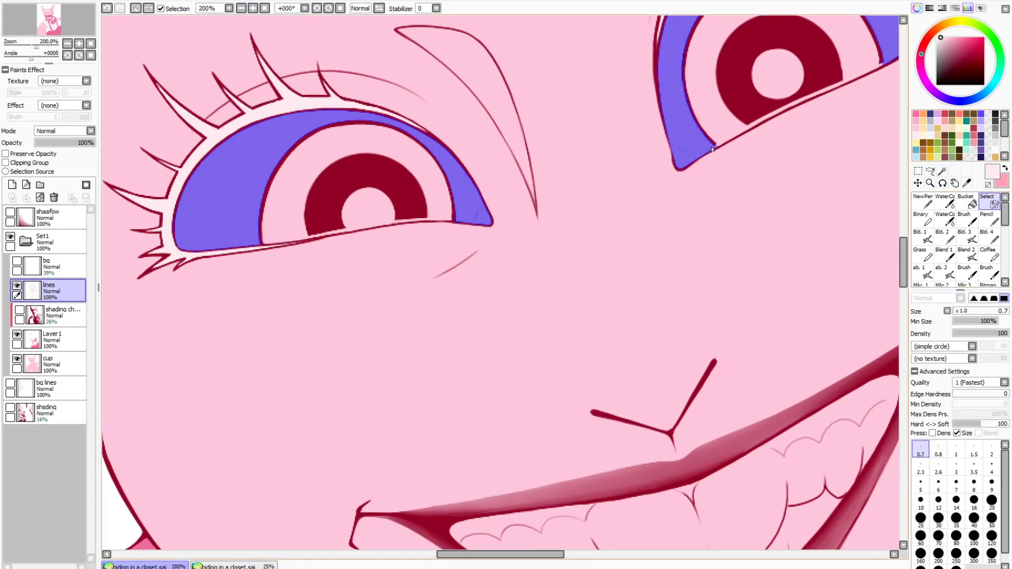
left_click_drag(903, 250, 903, 228)
left_click_drag(530, 554, 564, 538)
scroll(564, 538, "left", 3)
Fill the selected eye whites of both eyes with white on Layer1 using the Bucket
left_click(966, 203)
left_click(82, 347)
left_click(153, 417)
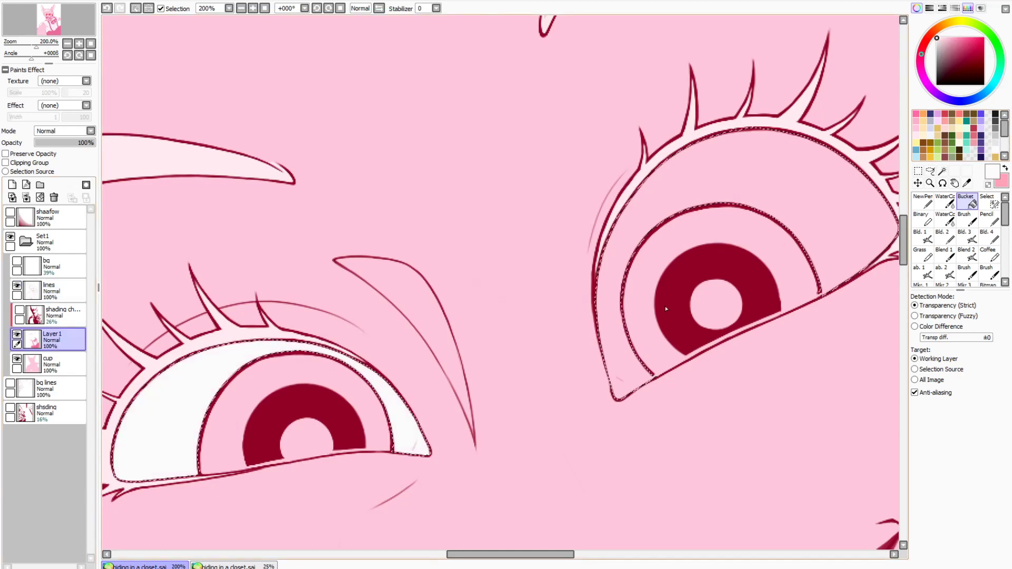
left_click(738, 173)
Paint light pink patches in the inner corners of both eye whites with the pen
left_click(922, 203)
left_click_drag(1004, 138, 1004, 152)
left_click(916, 135)
left_click(920, 554)
left_click(619, 398)
left_click(431, 451)
Add muted purple to the inner eye corners with the pen at size 60, softening the patches with the watercolour brush
left_click(981, 149)
left_click(921, 535)
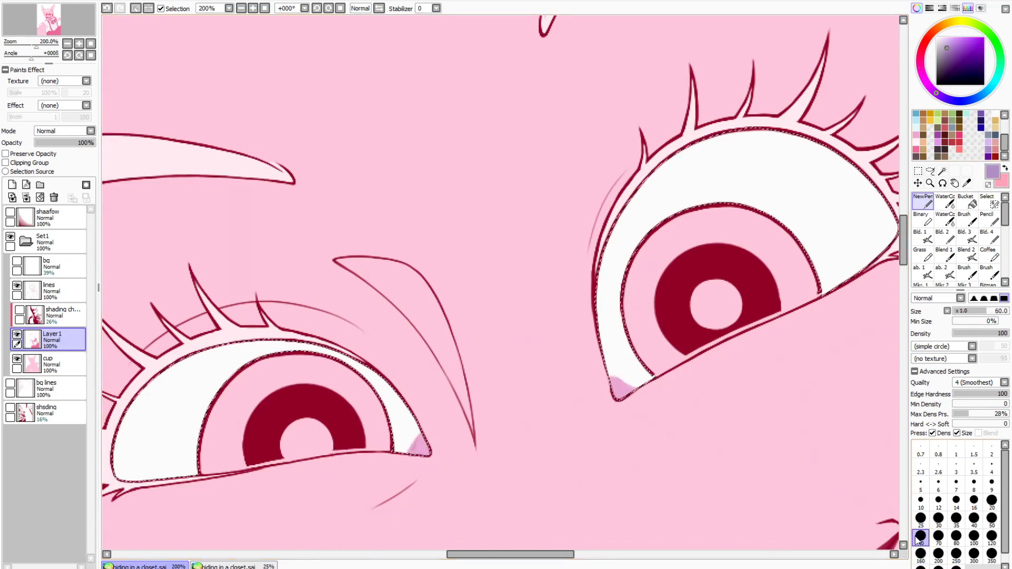
left_click(949, 203)
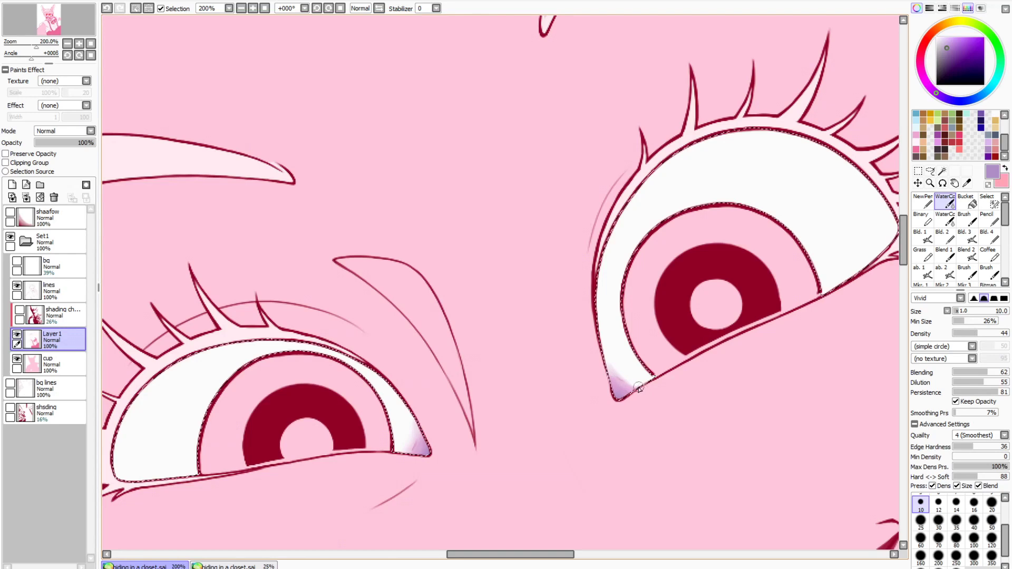
left_click(923, 203)
left_click_drag(434, 445, 427, 455)
left_click_drag(632, 415, 612, 387)
Add light pink along the inner corner shading of both eyes and blend it into the white with the watercolour brush
left_click(916, 135)
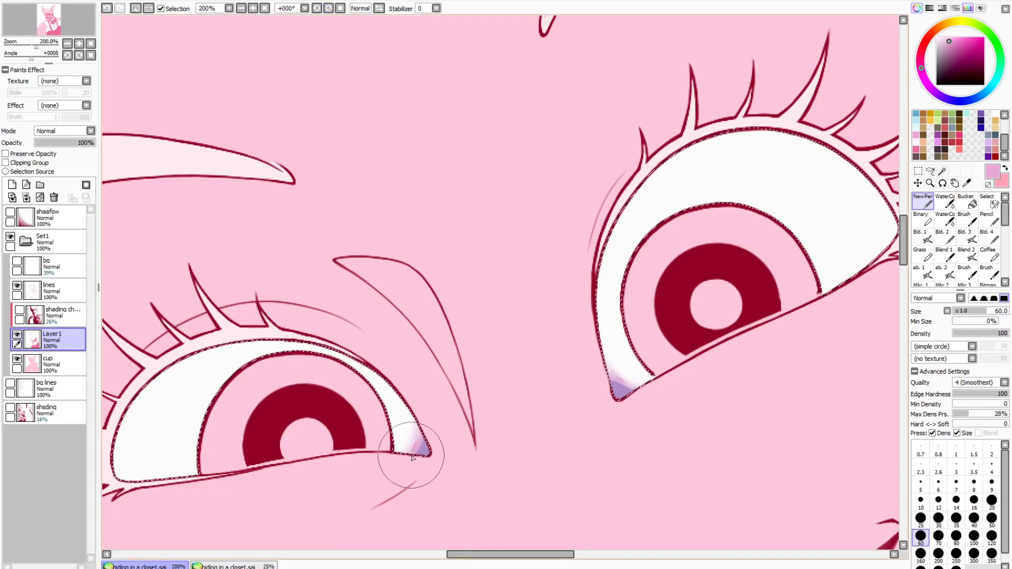
key("c")
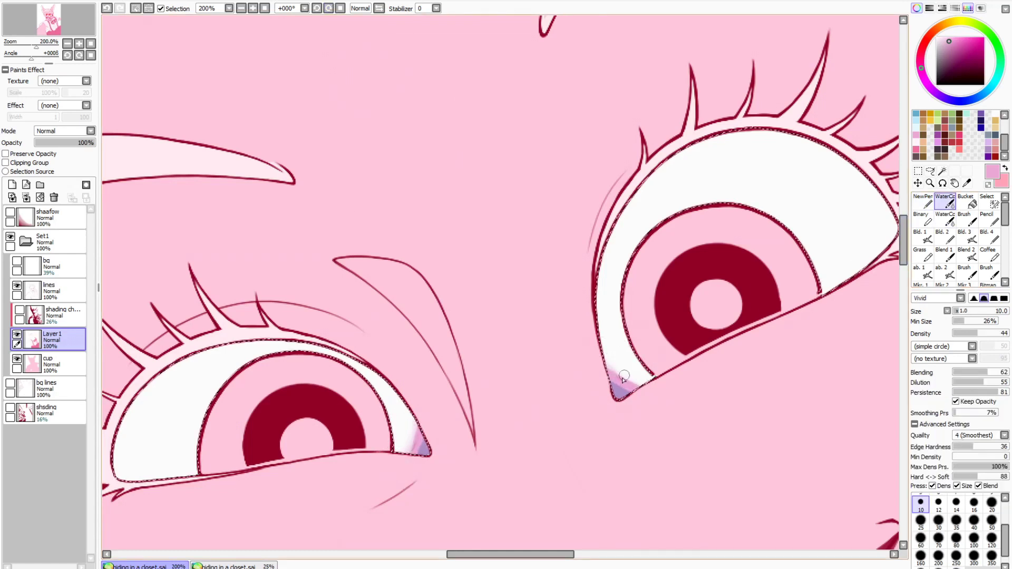
left_click_drag(612, 380, 625, 385)
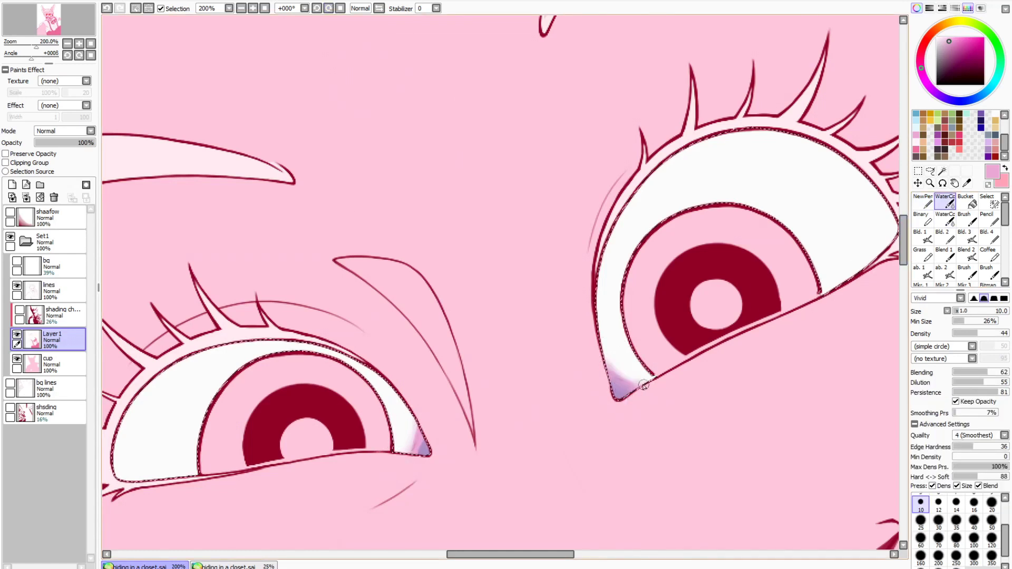
left_click_drag(607, 368, 620, 375)
mouse_move(418, 459)
left_mouse_down()
mouse_move(424, 437)
mouse_move(404, 451)
mouse_move(411, 440)
mouse_move(423, 449)
mouse_move(418, 419)
mouse_move(399, 453)
left_mouse_up()
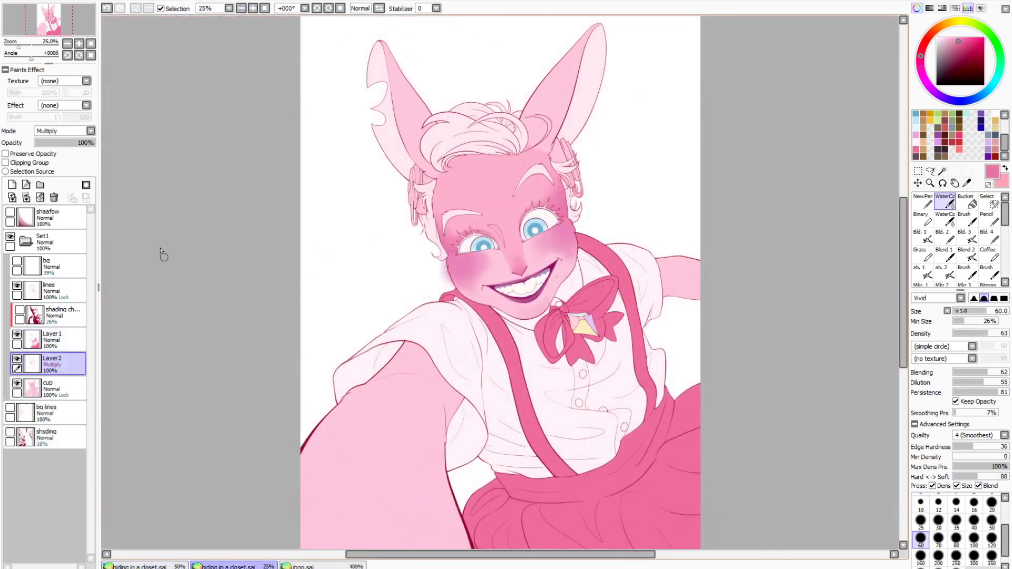
Hide the Multiply shading layer Layer2 and make the cup layer active for work around the eyes
left_click(79, 43)
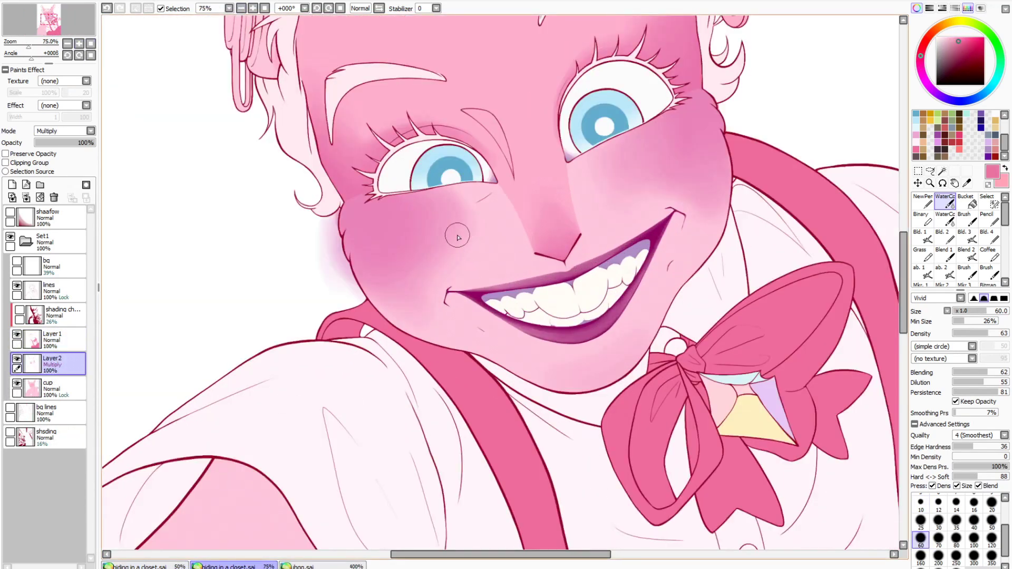
left_click(922, 560)
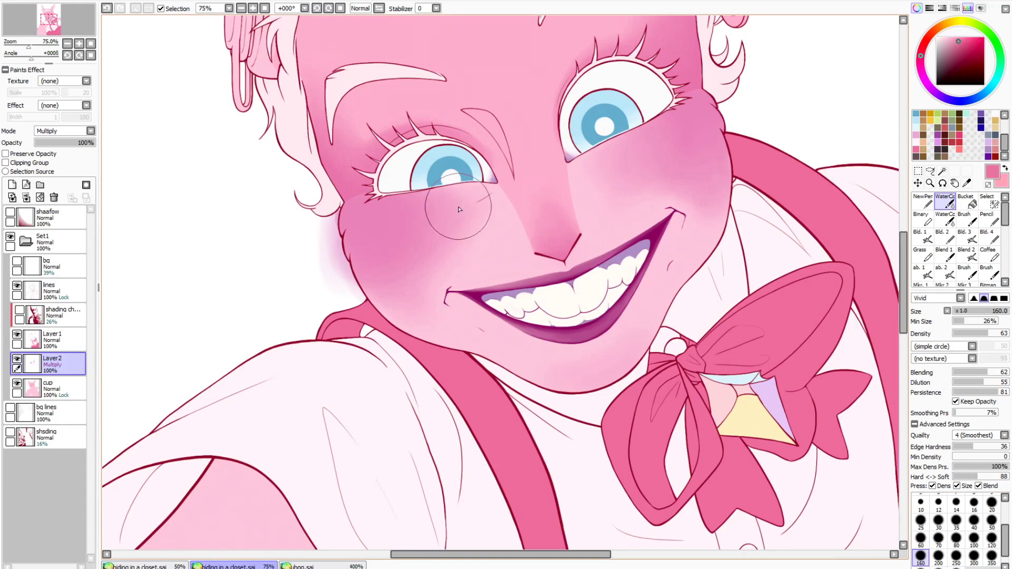
left_click(16, 359)
left_click(58, 389)
left_click(79, 43)
left_click(79, 44)
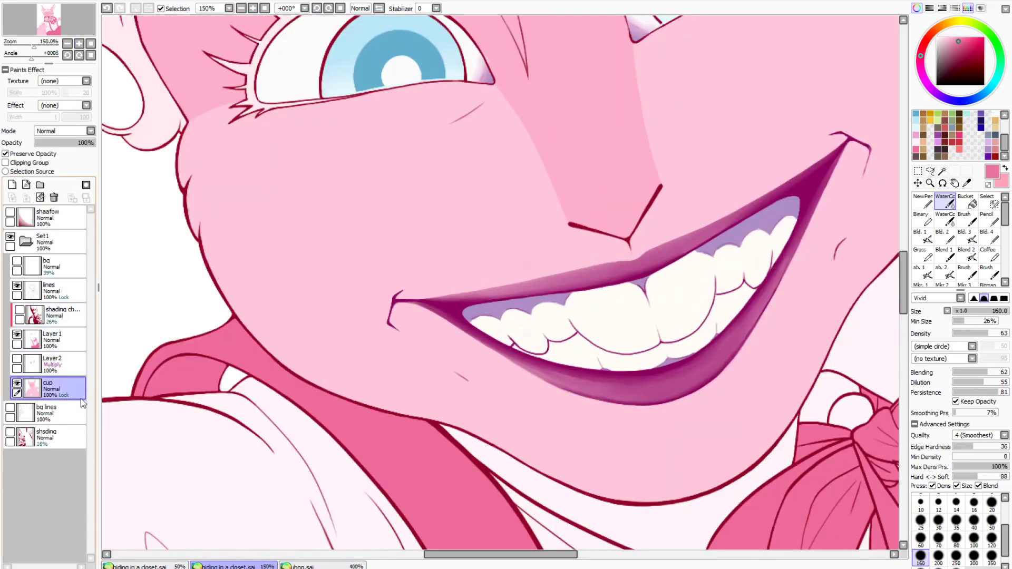
left_click_drag(903, 269, 903, 252)
Unlock the lines layer's opacity and draw a thin dark red crease under the wide-open eye with the pen at size 5
left_click(923, 201)
left_click(1004, 168)
left_click(916, 135)
left_click(51, 291)
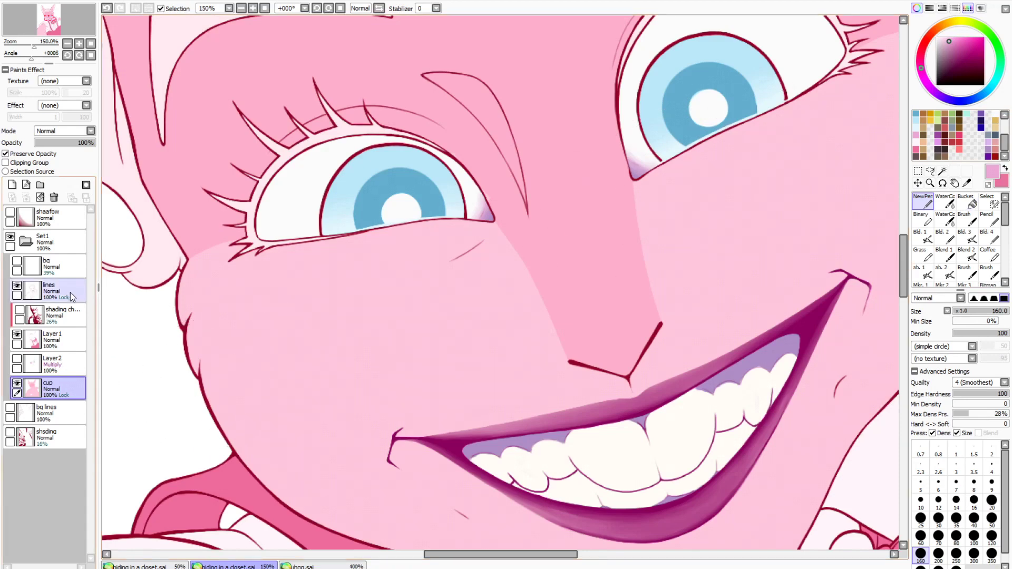
left_click(378, 8)
left_click(316, 8)
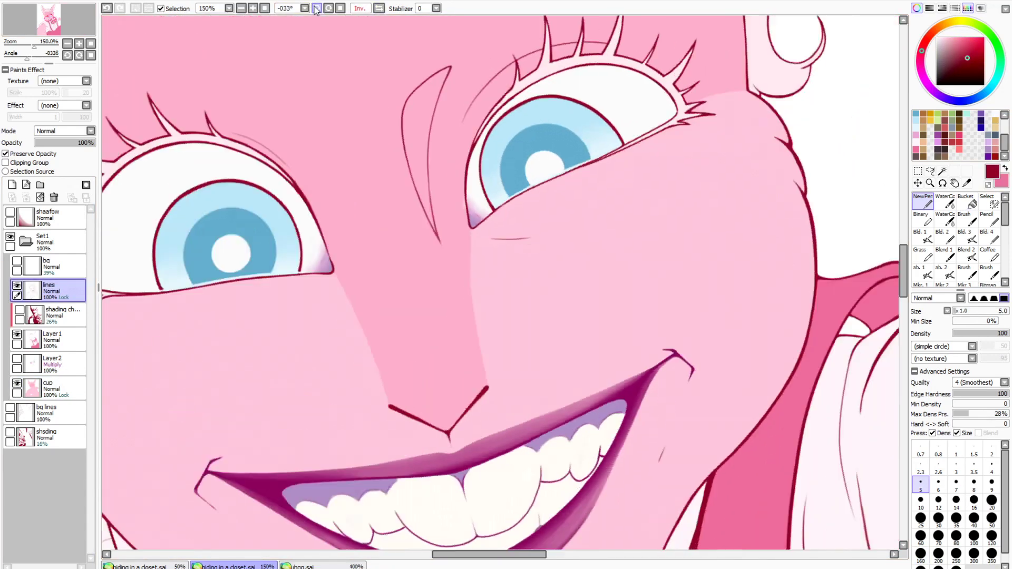
left_click(27, 154)
scroll(890, 289, "down", 3)
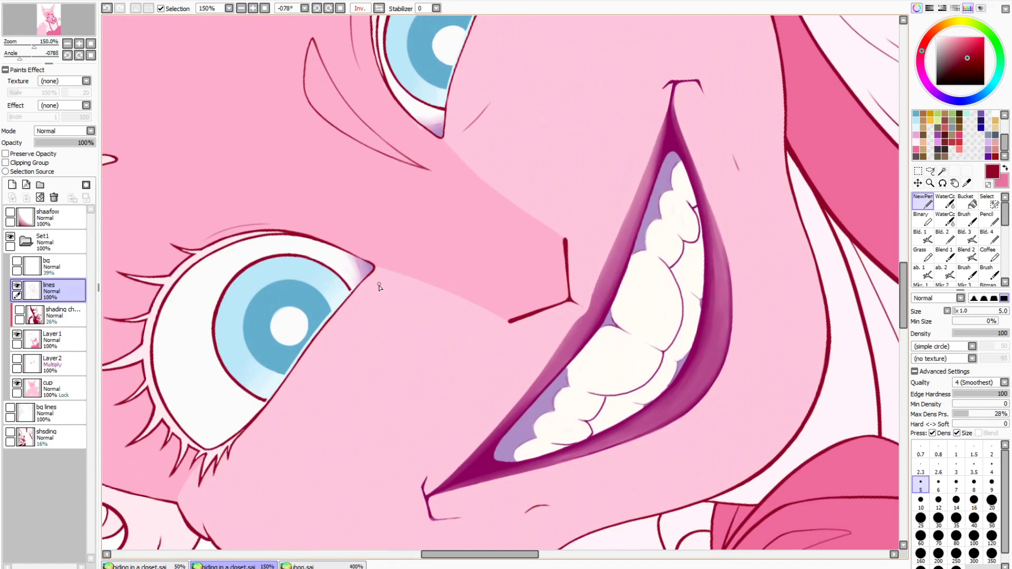
key("ctrl+z")
left_click_drag(379, 282, 361, 353)
left_click(342, 8)
left_click(379, 8)
Create a new layer above cup and paint light pink patches beneath both eyes' inner corners with the pen at size 25
left_click(58, 388)
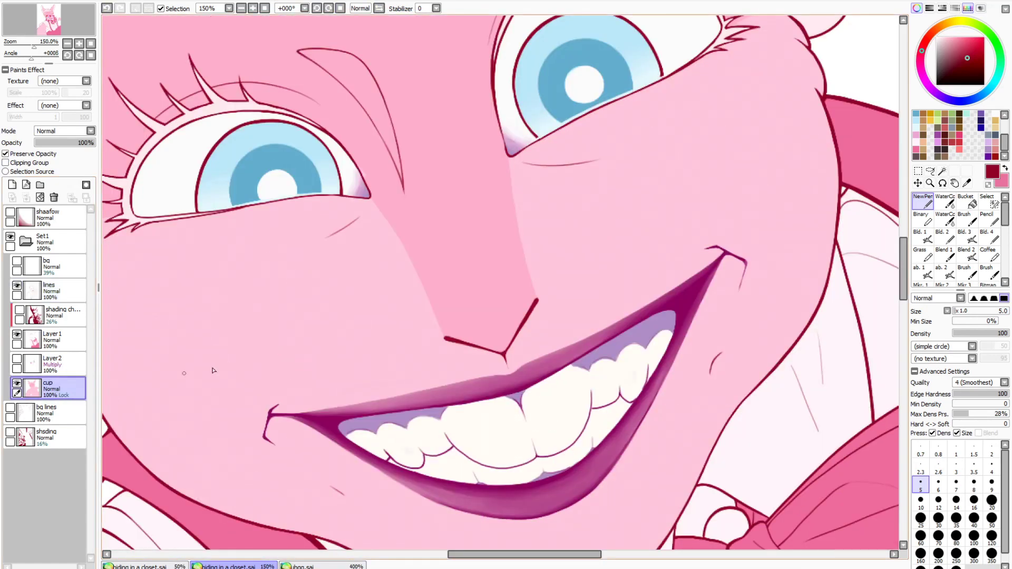
left_click(917, 136)
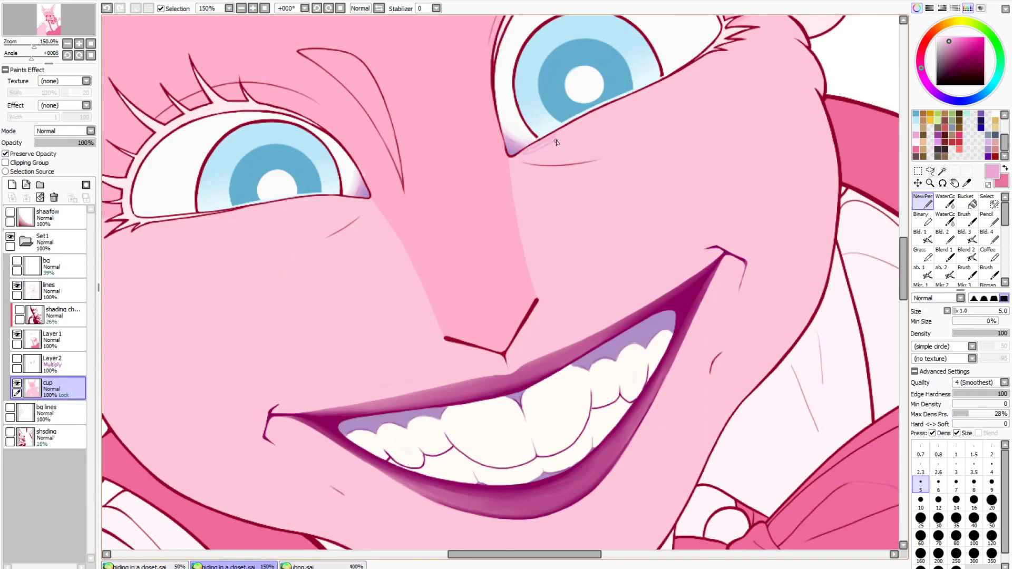
key("ctrl+z")
left_click(26, 184)
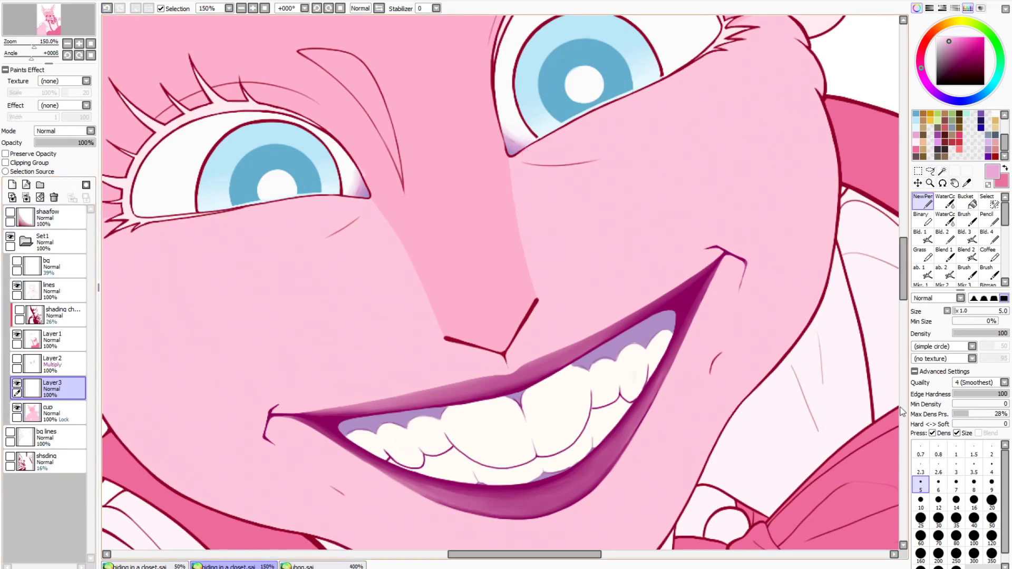
left_click(920, 519)
left_click_drag(518, 157, 531, 151)
mouse_move(364, 196)
left_mouse_down()
mouse_move(350, 215)
mouse_move(350, 199)
mouse_move(365, 204)
left_mouse_up()
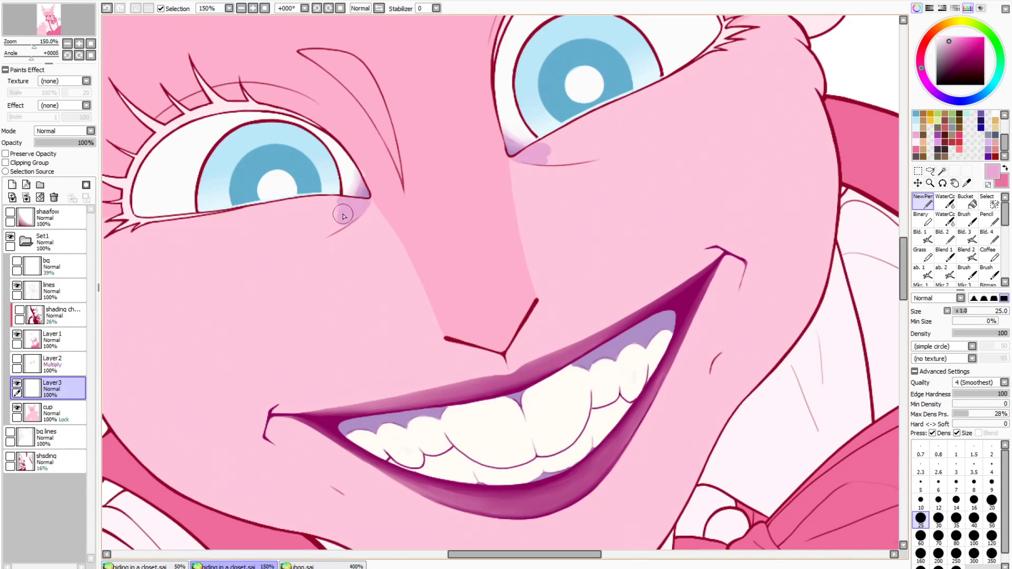
mouse_move(547, 151)
left_mouse_down()
mouse_move(598, 151)
mouse_move(553, 158)
left_mouse_up()
left_click_drag(356, 207, 318, 235)
Blend the pink patches outward under both eyes with the watercolour brush at size 60
left_click(946, 203)
mouse_move(546, 146)
left_mouse_down()
mouse_move(651, 119)
mouse_move(648, 99)
mouse_move(646, 113)
left_mouse_up()
mouse_move(343, 211)
left_mouse_down()
mouse_move(308, 232)
mouse_move(325, 219)
mouse_move(383, 231)
left_mouse_up()
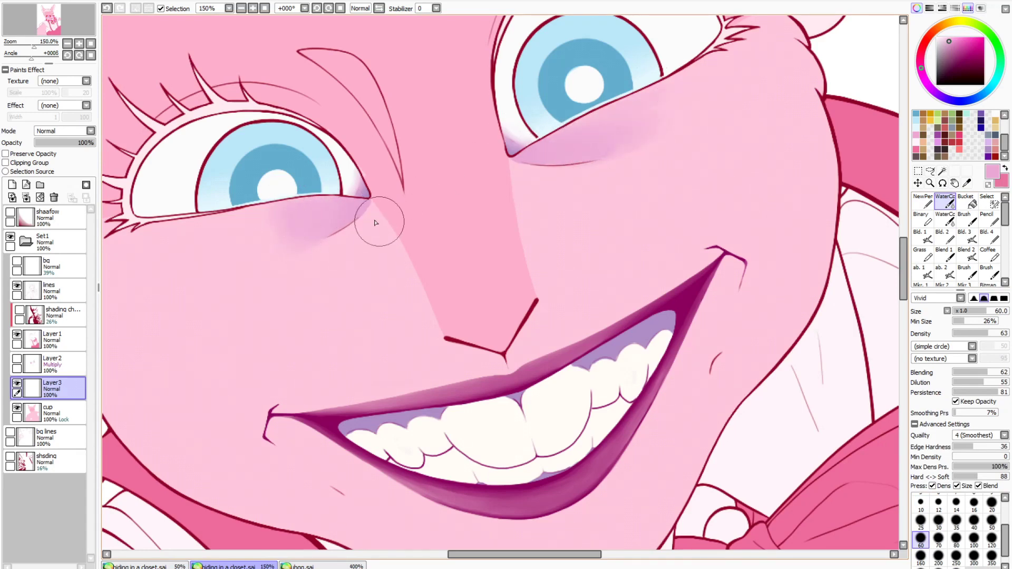
Ready the pen at size 25 with transparent colour on Layer3 and hide the cup layer around the eyes
left_click(987, 184)
left_click(989, 202)
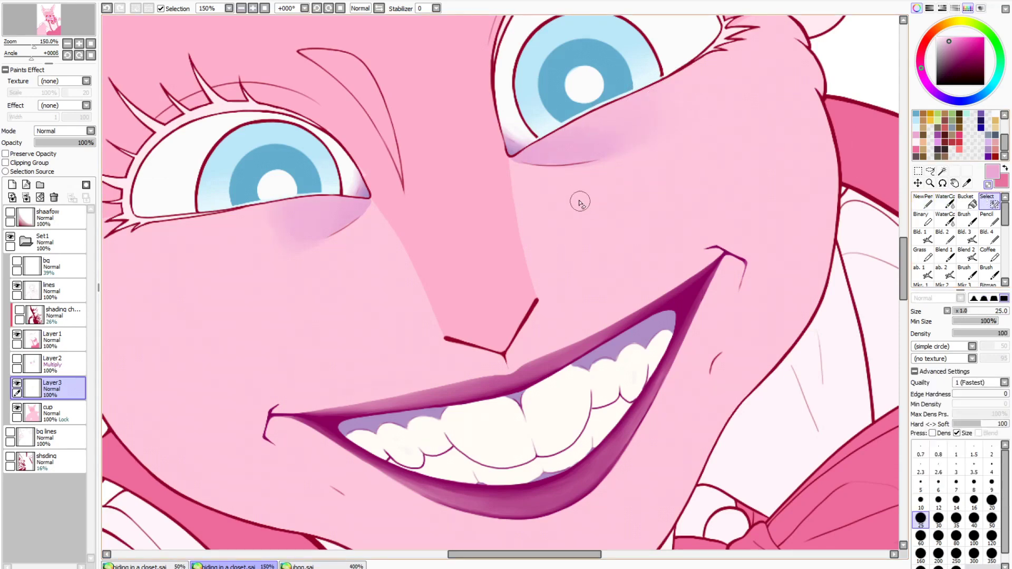
key("n")
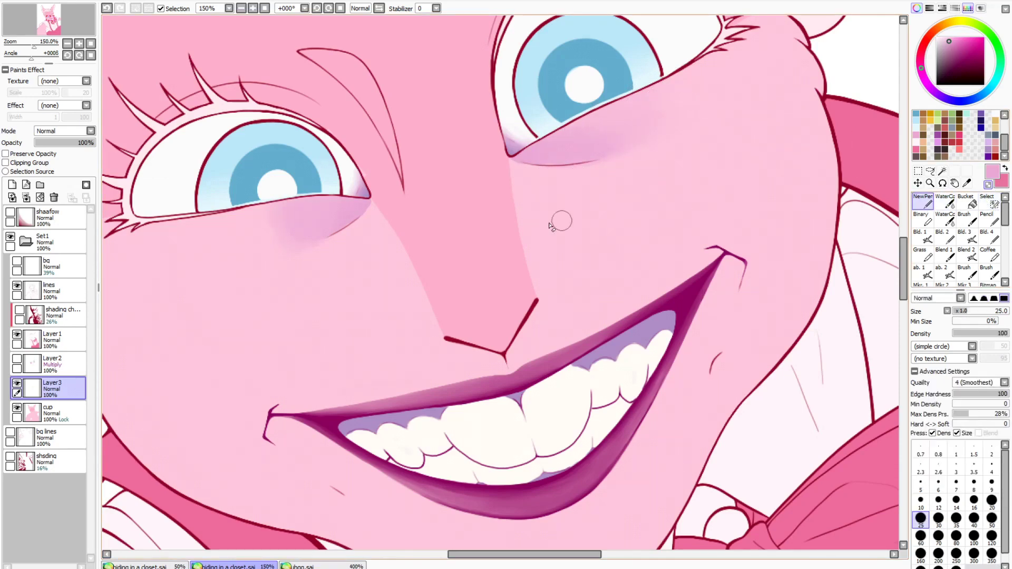
left_click_drag(33, 57, 52, 57)
left_click(16, 408)
left_click_drag(900, 283, 900, 309)
left_click(253, 8)
left_click(252, 8)
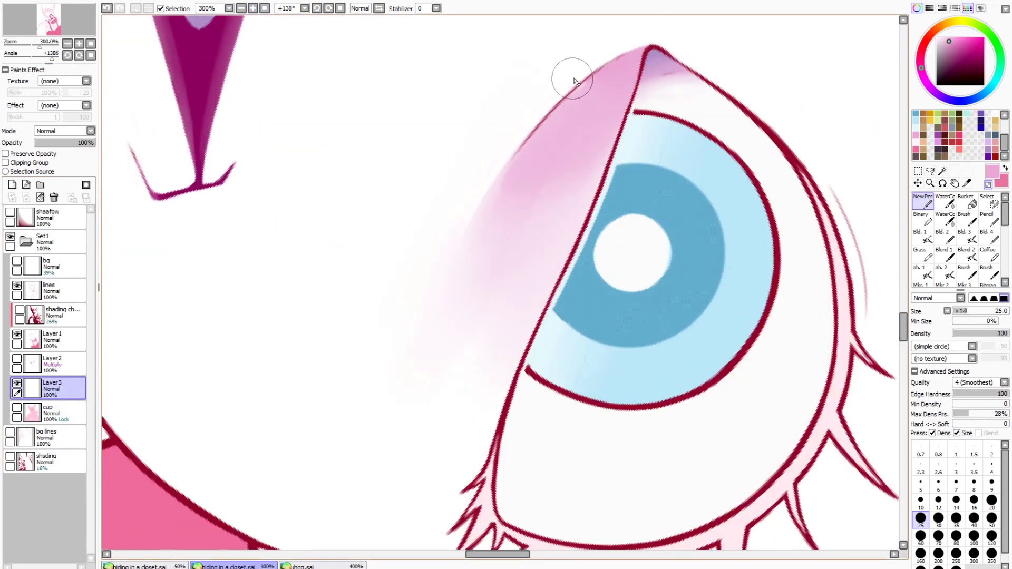
Erase the pink spilling past the crease under the narrower eye with the transparent pen at size 25
left_click_drag(903, 322, 905, 295)
left_click_drag(519, 556, 547, 555)
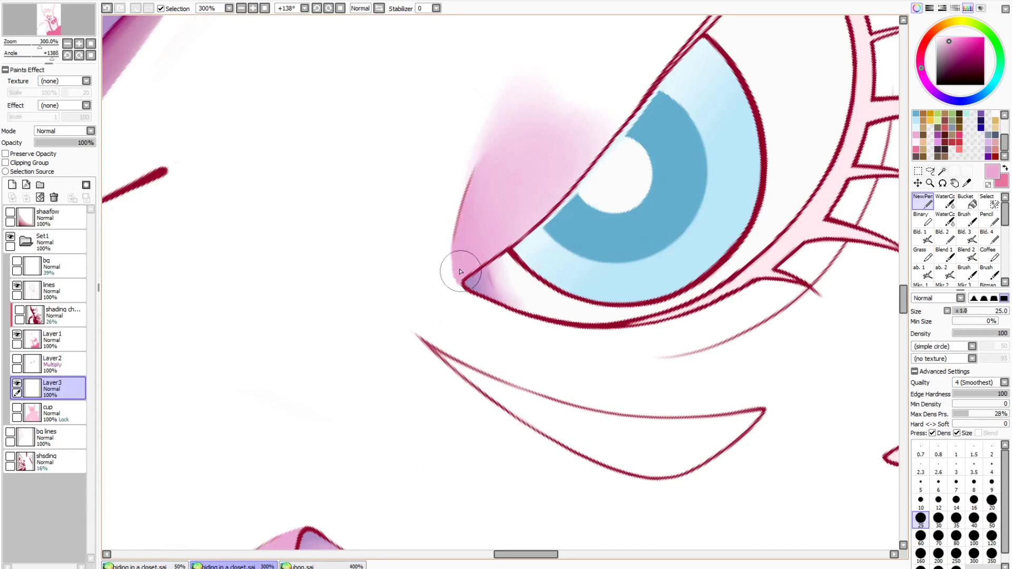
left_click(241, 8)
left_click(241, 8)
left_click(253, 8)
left_click(253, 8)
left_click(253, 8)
left_click(253, 8)
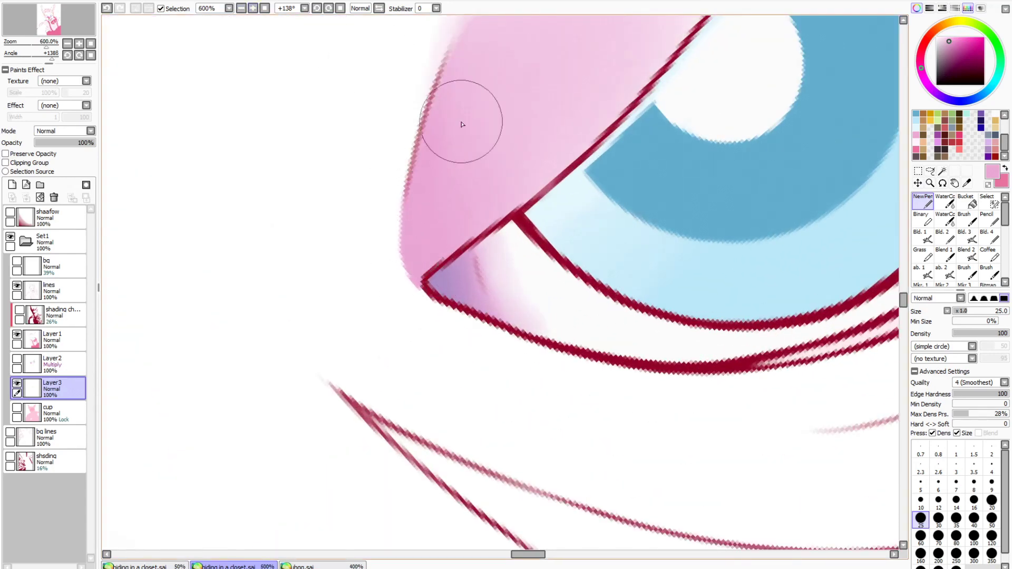
left_click_drag(902, 295, 902, 287)
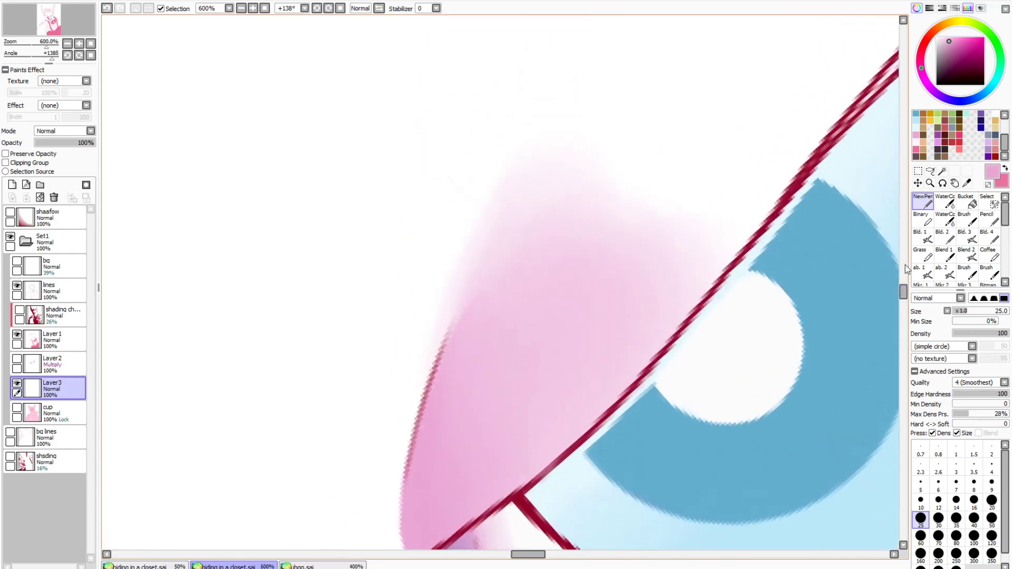
left_click_drag(407, 399, 583, 101)
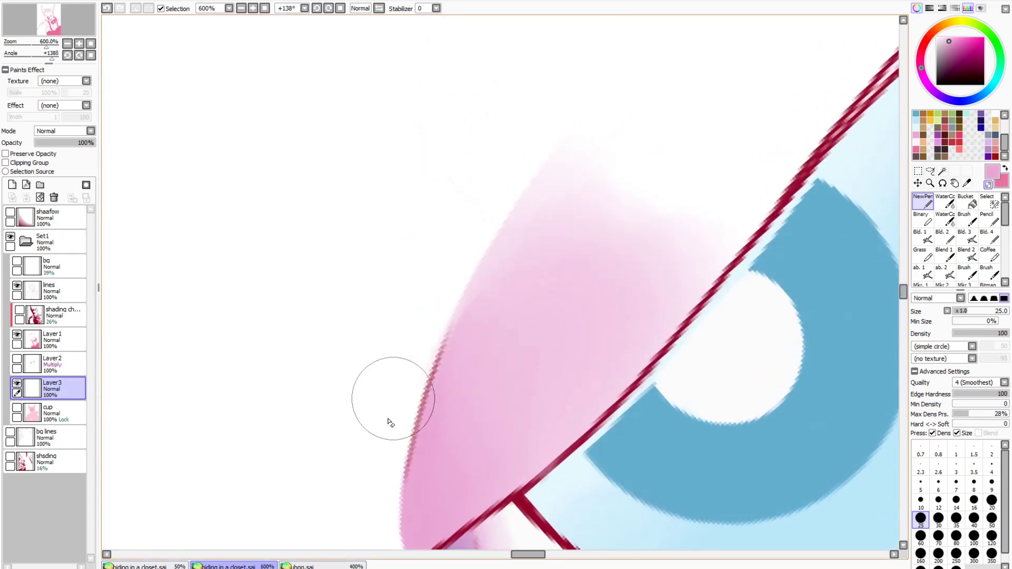
mouse_move(420, 374)
left_mouse_down()
mouse_move(462, 287)
mouse_move(401, 457)
left_mouse_up()
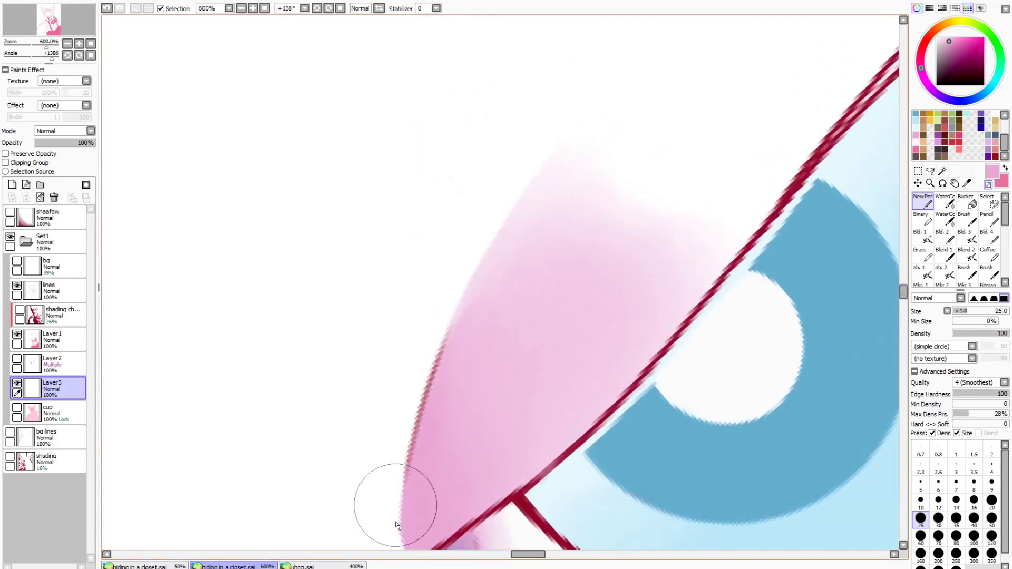
left_click(341, 5)
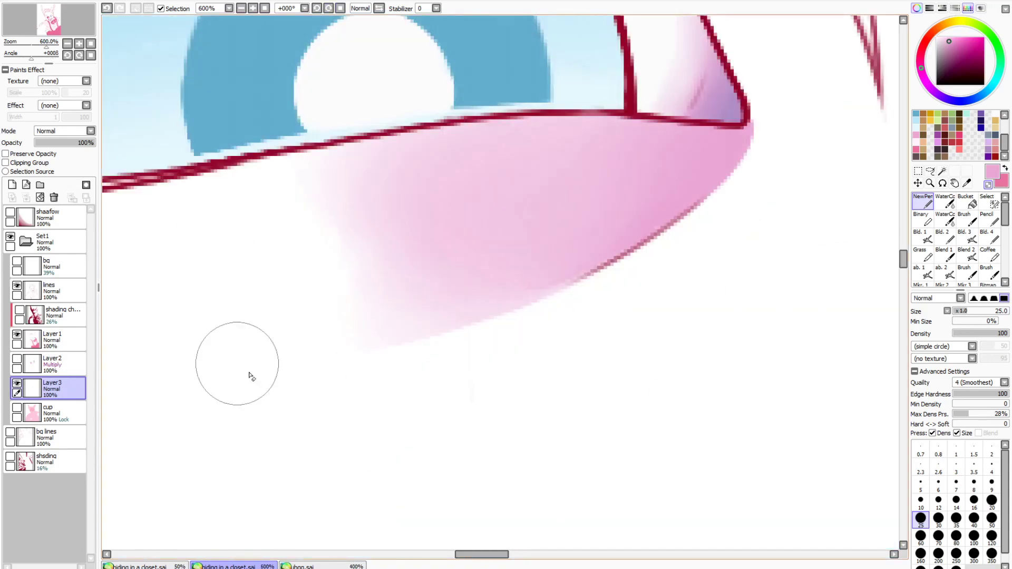
Erase the pink spilling past the crease under the wide-open eye with the transparent pen at size 25
left_click_drag(500, 557, 573, 557)
left_click_drag(903, 255, 903, 243)
left_click(988, 184)
left_click_drag(32, 57, 48, 58)
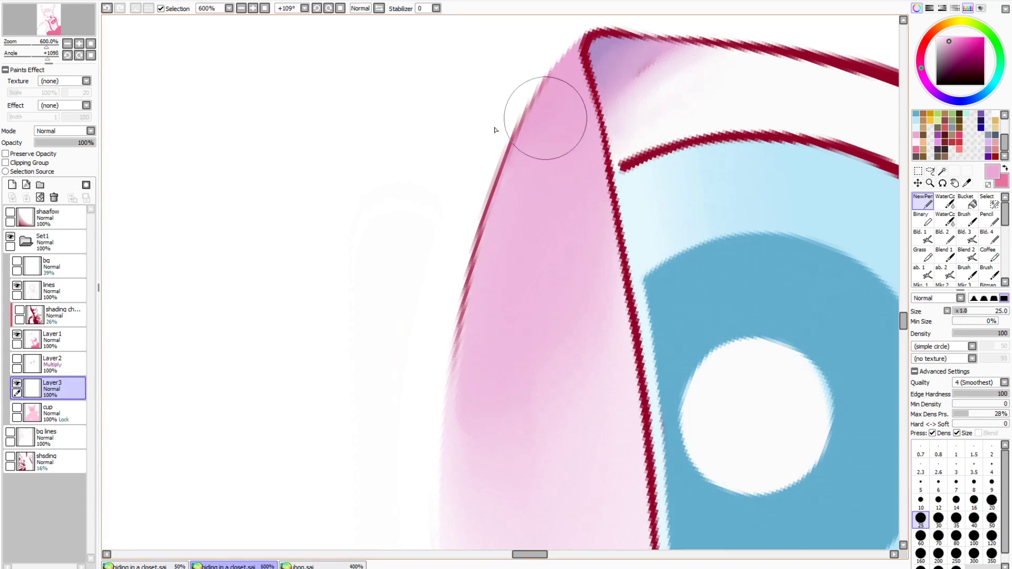
Show the cup and Layer2 layers again with the whole drawing in view
left_click(91, 43)
left_click(17, 408)
left_click(17, 359)
left_click(23, 364)
left_click(53, 389)
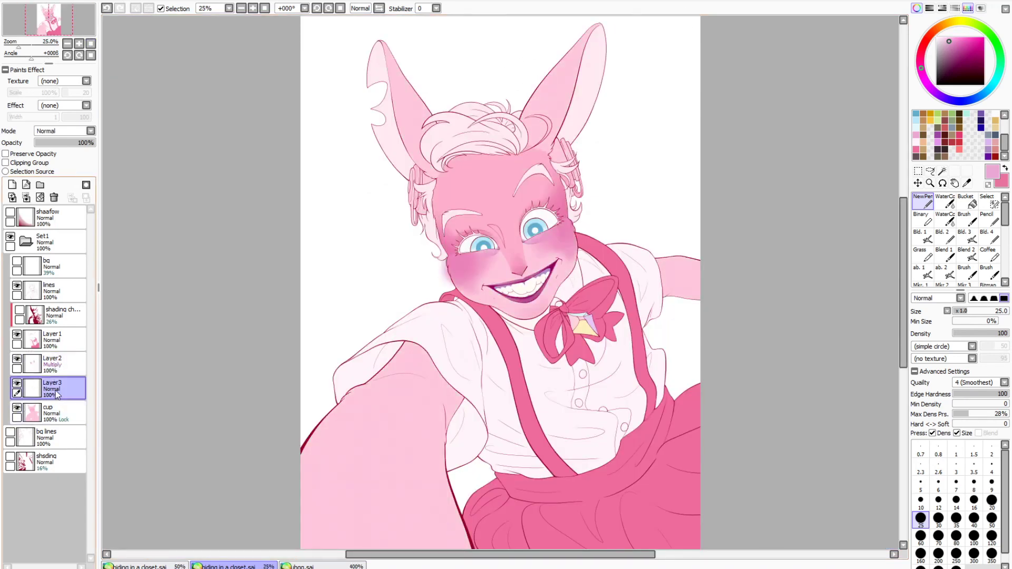
left_click(59, 408)
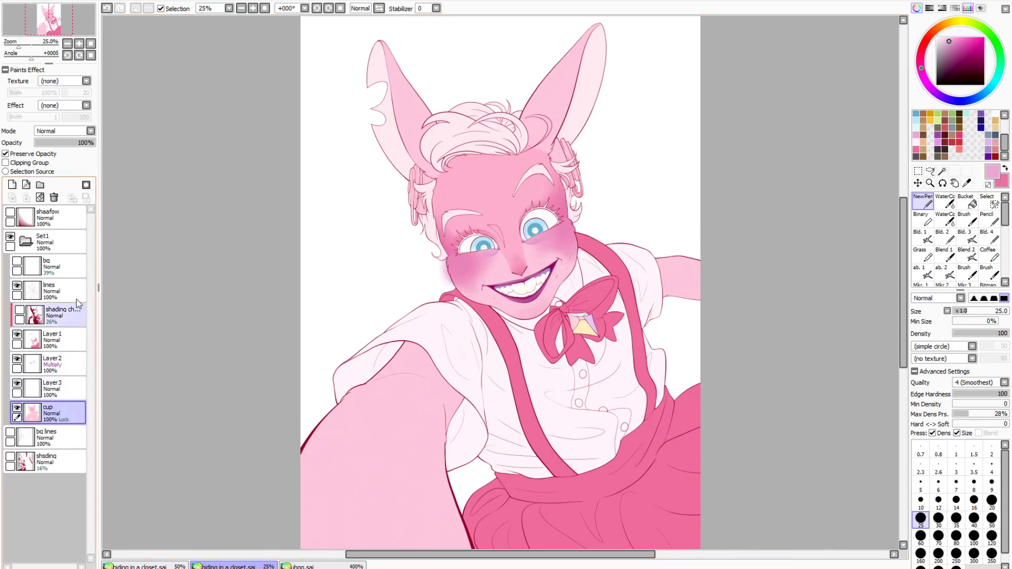
Lower Layer3's opacity to 55%, judging it with Layer2 hidden, and merge it down into the cup layer
left_click(79, 44)
left_click(53, 389)
left_click(68, 143)
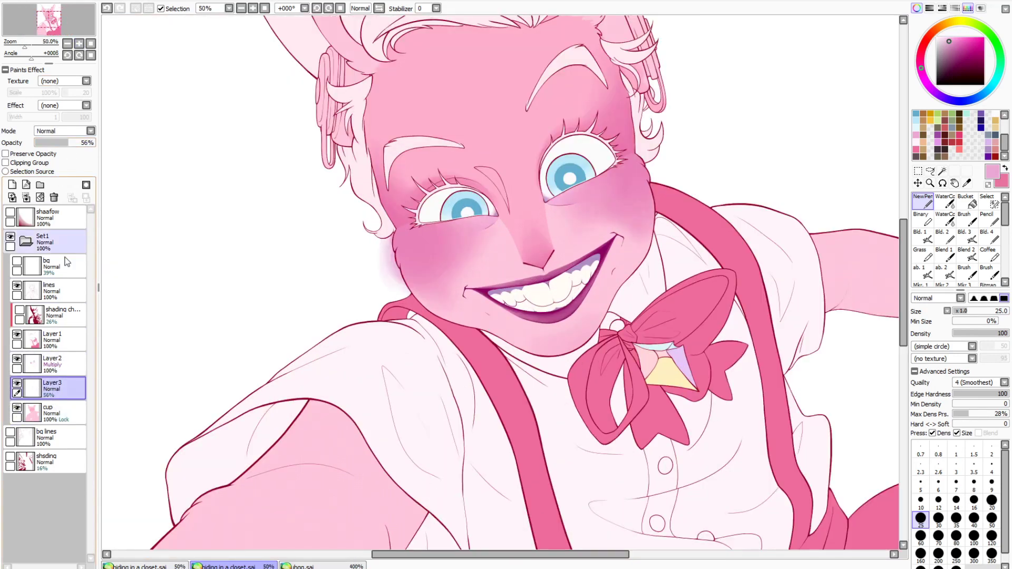
left_click(18, 360)
left_click(69, 143)
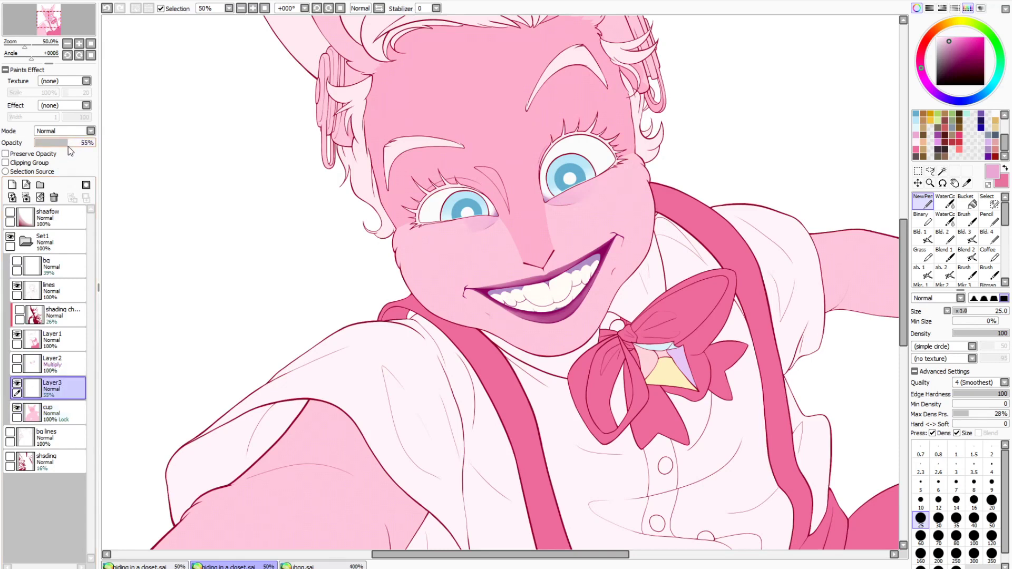
left_click(25, 197)
left_click(18, 360)
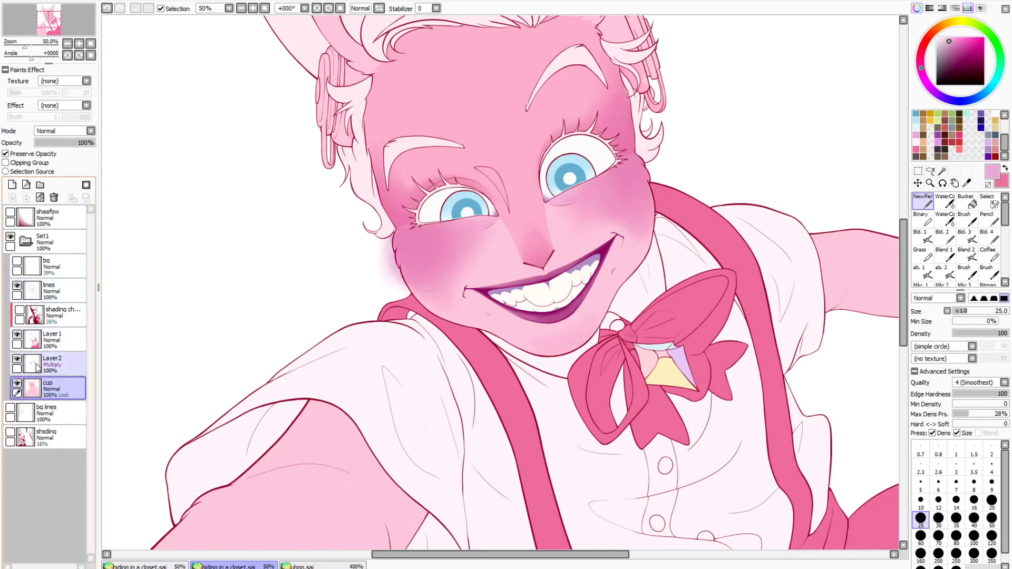
Clip Layer2 to the cup layer below and set its blending mode to Multiply
left_click(37, 367)
left_click(67, 141)
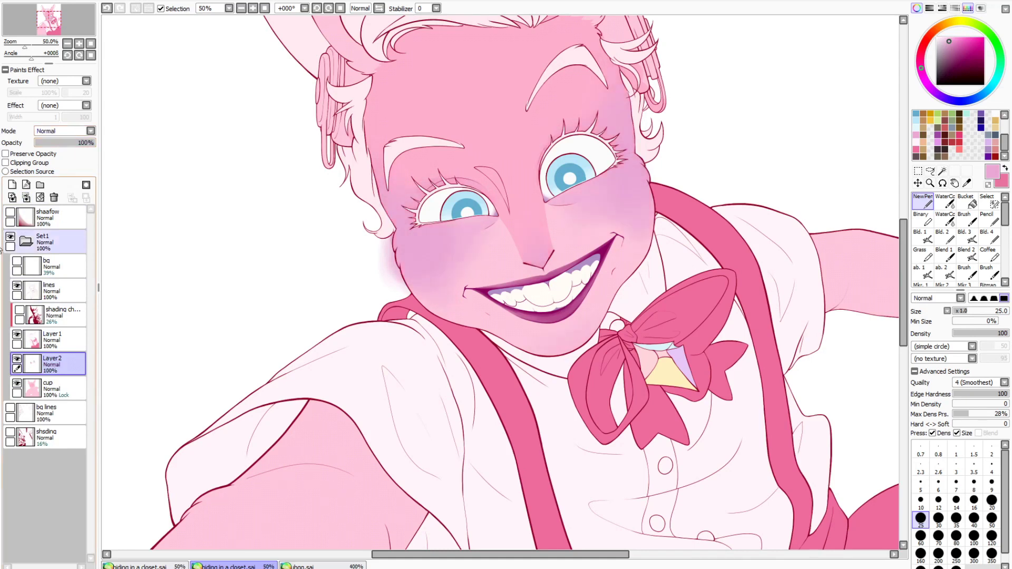
left_click(68, 154)
left_click(62, 162)
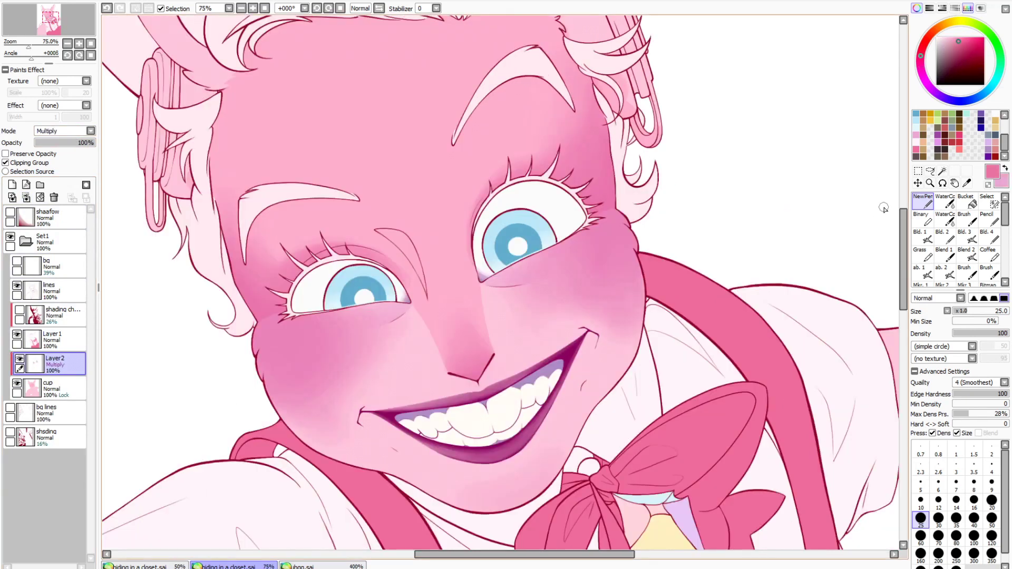
Brush soft mauve pink over the cheeks on the Multiply layer with the watercolour brush at size 160
mouse_move(903, 255)
left_mouse_down()
mouse_move(902, 269)
mouse_move(904, 252)
left_mouse_up()
left_click(947, 200)
left_click(920, 556)
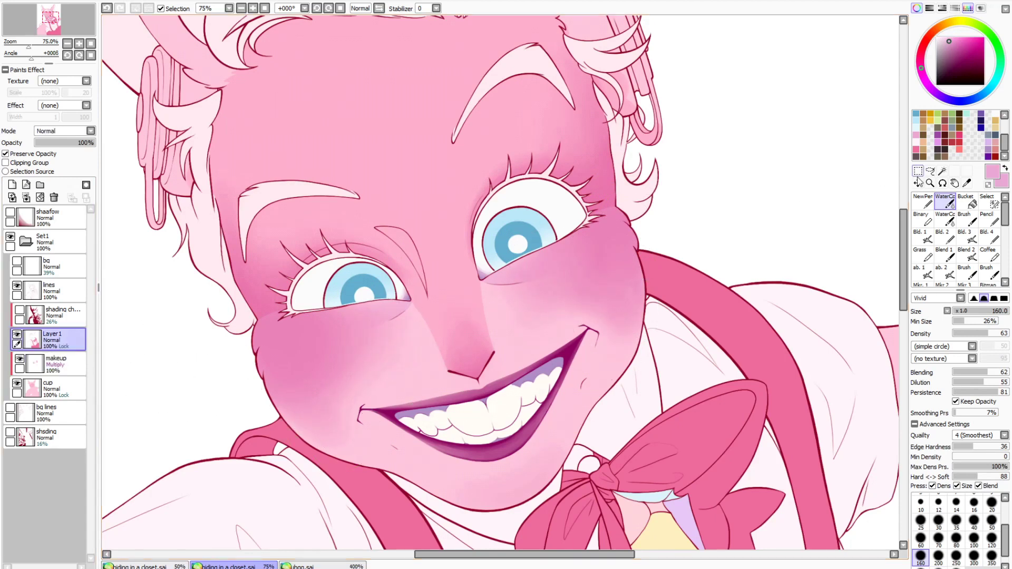
Colour the lower ends of both sideburns light blue on Layer1 with the pen at size 60
left_click(917, 122)
left_click(924, 202)
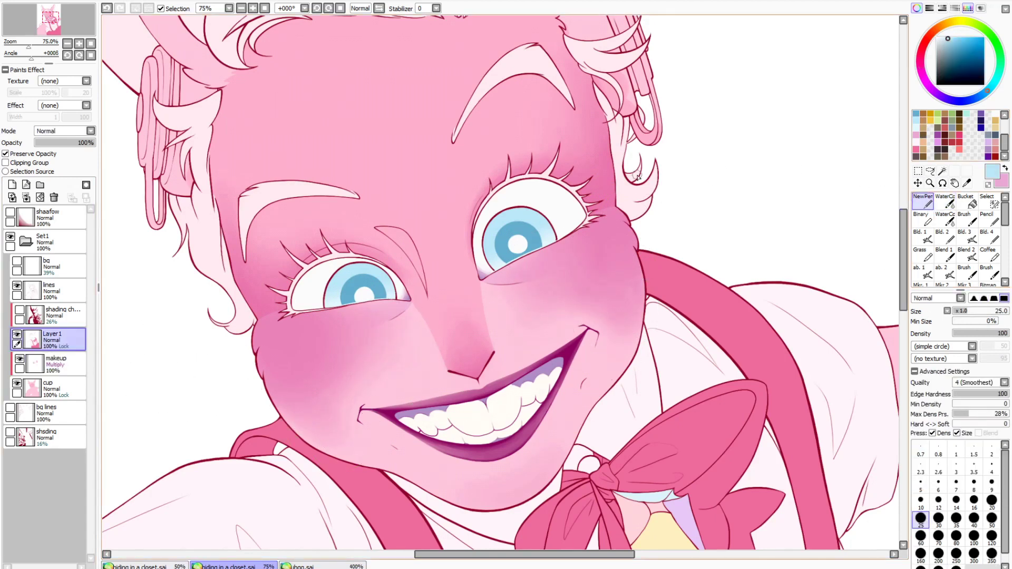
left_click(920, 539)
mouse_move(638, 198)
left_mouse_down()
mouse_move(625, 218)
mouse_move(613, 206)
mouse_move(606, 177)
left_mouse_up()
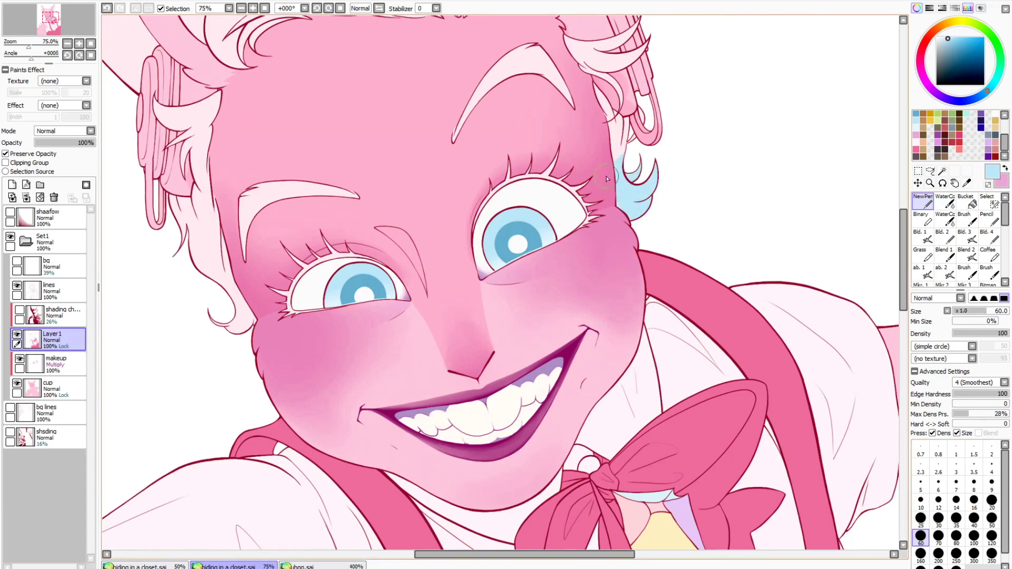
left_click(628, 115, "alt")
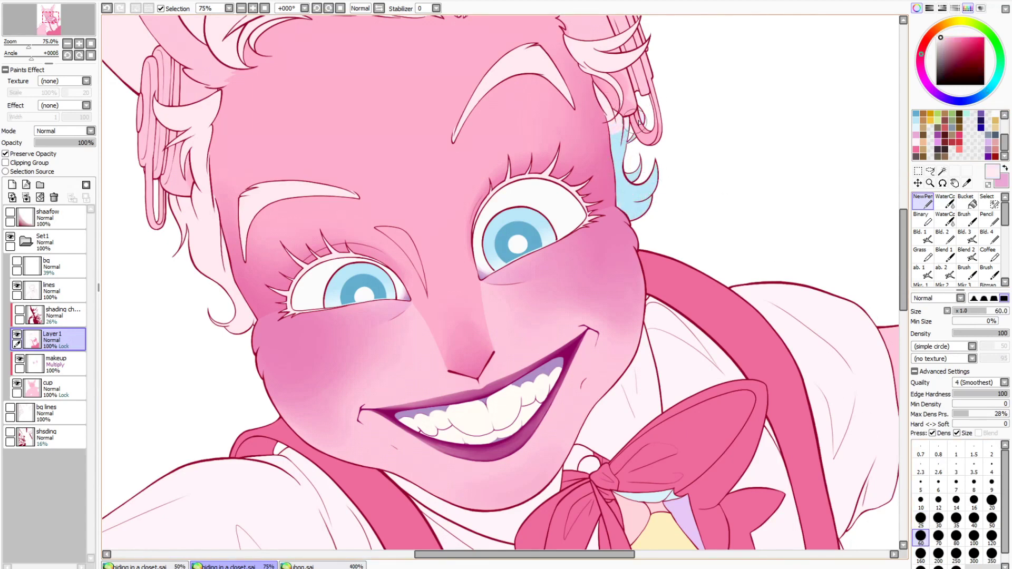
left_click(634, 195, "alt")
mouse_move(196, 254)
left_mouse_down()
mouse_move(228, 257)
mouse_move(212, 277)
mouse_move(239, 322)
left_mouse_up()
Colour the hair tuft crossing the ear clips beside the raised brow pale yellow with the pen at size 60
scroll(818, 146, "up", 5)
scroll(920, 136, "up", 3)
left_click(917, 140)
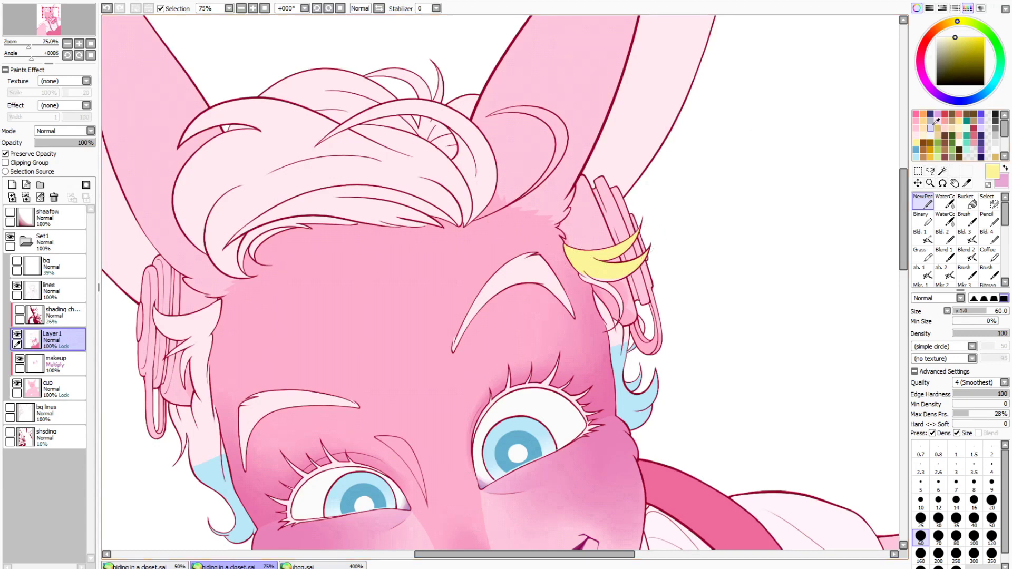
Paint hot pink streaks along the underside and upper strands of the swept fringe with the pen at size 60
left_click(916, 113)
mouse_move(440, 231)
left_mouse_down()
mouse_move(317, 194)
mouse_move(260, 224)
left_mouse_up()
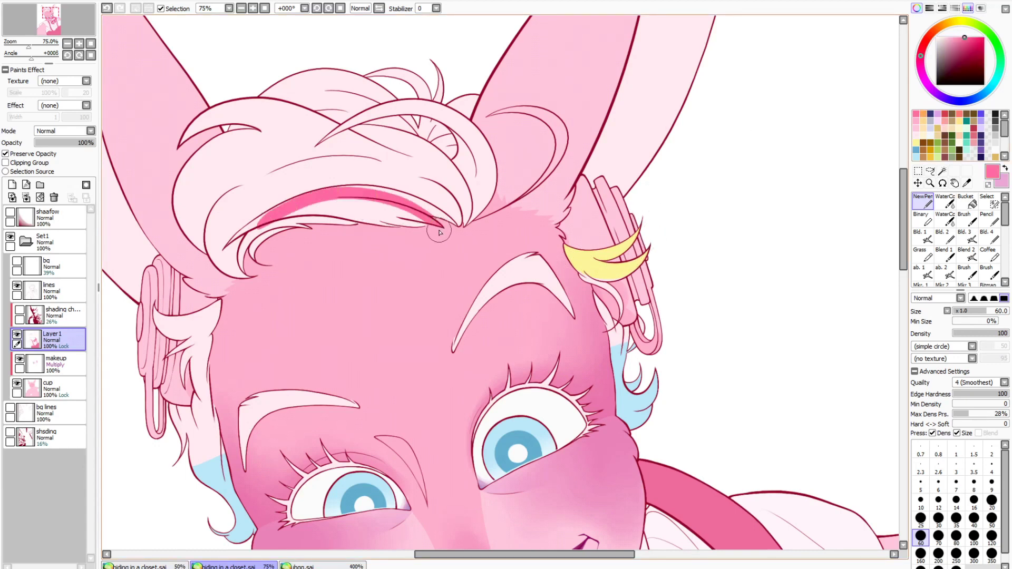
mouse_move(456, 235)
left_mouse_down()
mouse_move(380, 198)
mouse_move(261, 224)
left_mouse_up()
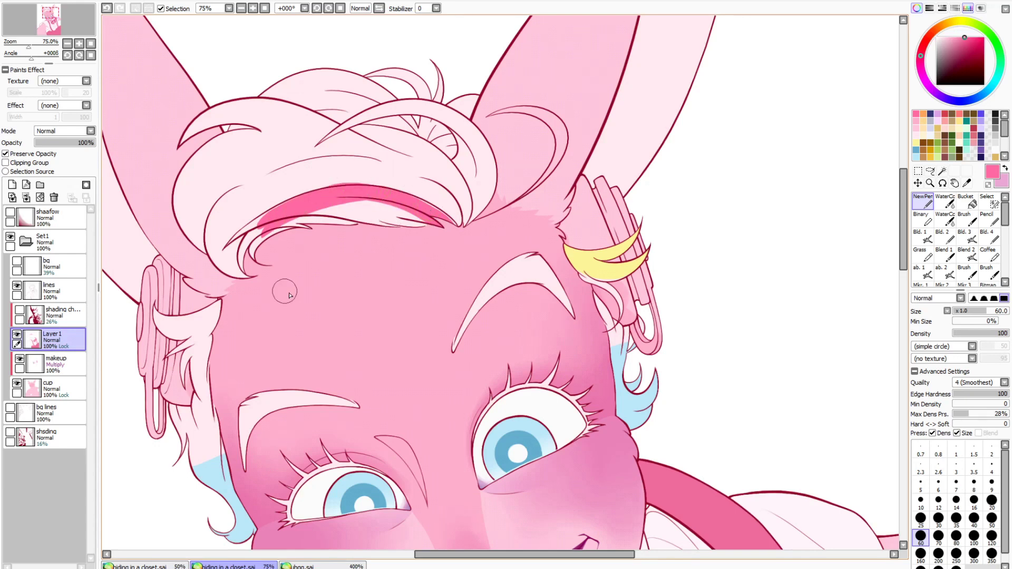
mouse_move(422, 170)
left_mouse_down()
mouse_move(277, 161)
mouse_move(224, 179)
left_mouse_up()
left_click_drag(387, 134, 266, 176)
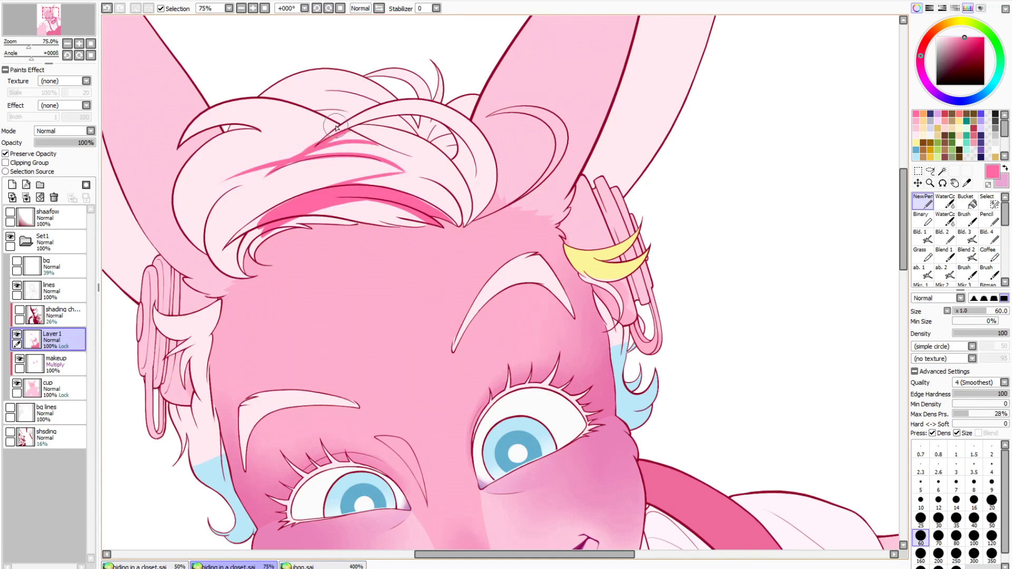
left_click_drag(316, 136, 181, 180)
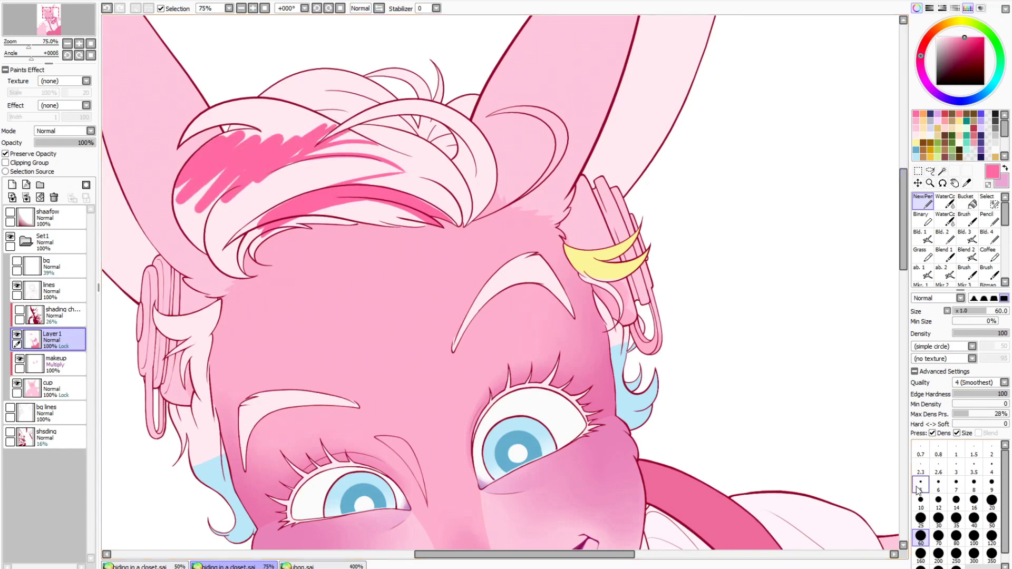
Fill the swept part of the fringe solid hot pink with the pen at size 160, leaving pointed streak ends
left_click(921, 553)
mouse_move(326, 174)
left_mouse_down()
mouse_move(323, 229)
mouse_move(402, 227)
left_mouse_up()
mouse_move(243, 263)
left_mouse_down()
mouse_move(183, 181)
mouse_move(227, 166)
mouse_move(262, 184)
mouse_move(263, 164)
left_mouse_up()
mouse_move(391, 158)
left_mouse_down()
mouse_move(325, 191)
mouse_move(394, 165)
mouse_move(257, 186)
mouse_move(331, 133)
mouse_move(238, 125)
mouse_move(311, 110)
mouse_move(320, 131)
mouse_move(309, 118)
mouse_move(378, 135)
mouse_move(356, 140)
left_mouse_up()
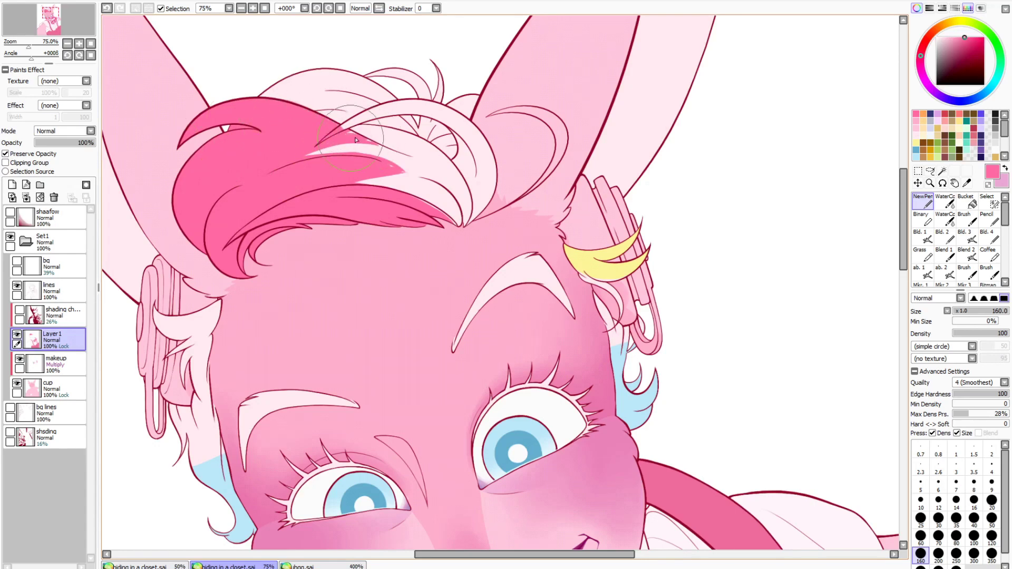
Push back the flat blue edge on the sideburn below the ear clip with pale pink, using the pen at size 25
scroll(870, 243, "down", 5)
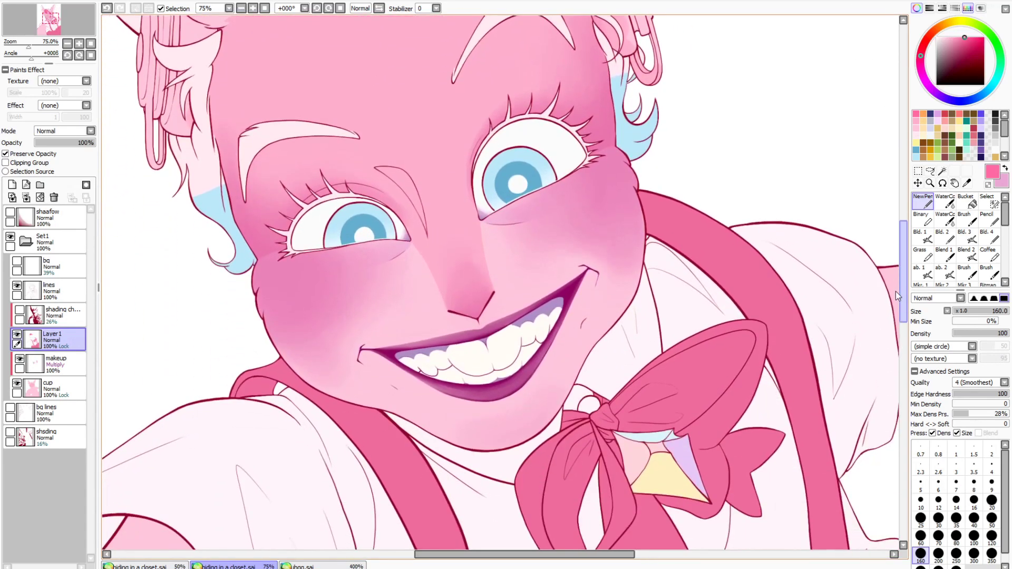
scroll(865, 253, "up", 2)
left_click(253, 8)
left_click(253, 9)
left_click(253, 8)
left_click(253, 9)
left_click_drag(538, 554, 606, 555)
left_click_drag(903, 236, 903, 205)
right_click(399, 364)
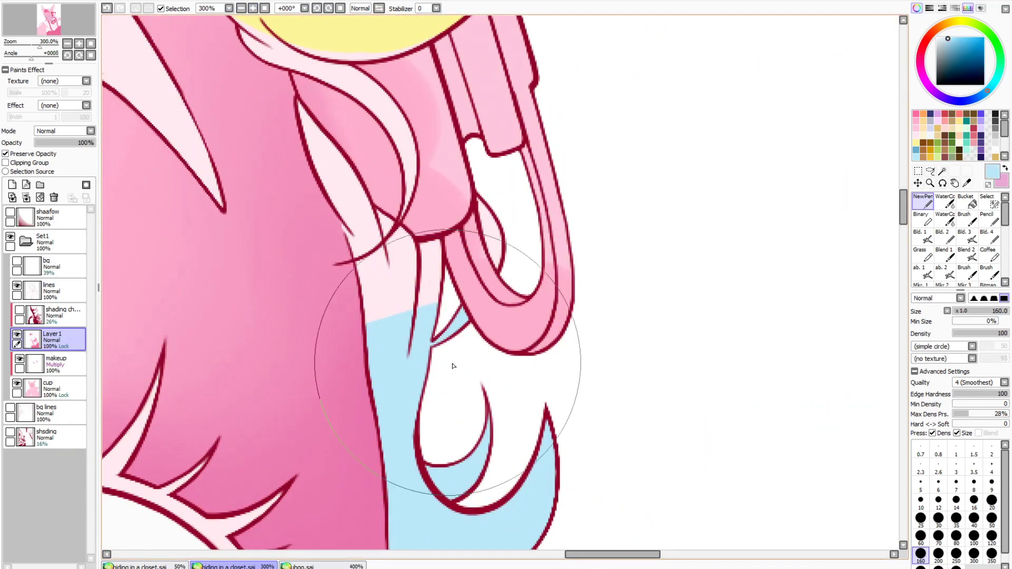
left_click(920, 519)
left_click(253, 8)
left_click(253, 8)
right_click(339, 303)
left_click_drag(353, 315, 327, 378)
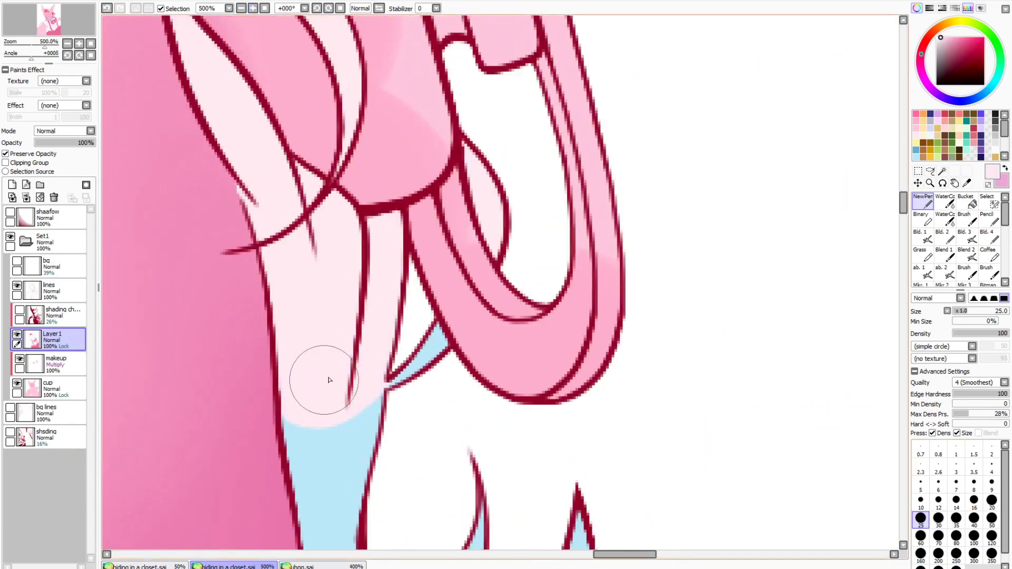
Paint a light blue streak up the outer strand of that sideburn with the pen at size 25
right_click(340, 437)
left_click_drag(395, 312, 349, 410)
mouse_move(406, 333)
left_mouse_down()
mouse_move(418, 305)
mouse_move(400, 292)
mouse_move(362, 346)
mouse_move(295, 490)
left_mouse_up()
mouse_move(359, 322)
left_mouse_down()
mouse_move(318, 424)
mouse_move(325, 501)
left_mouse_up()
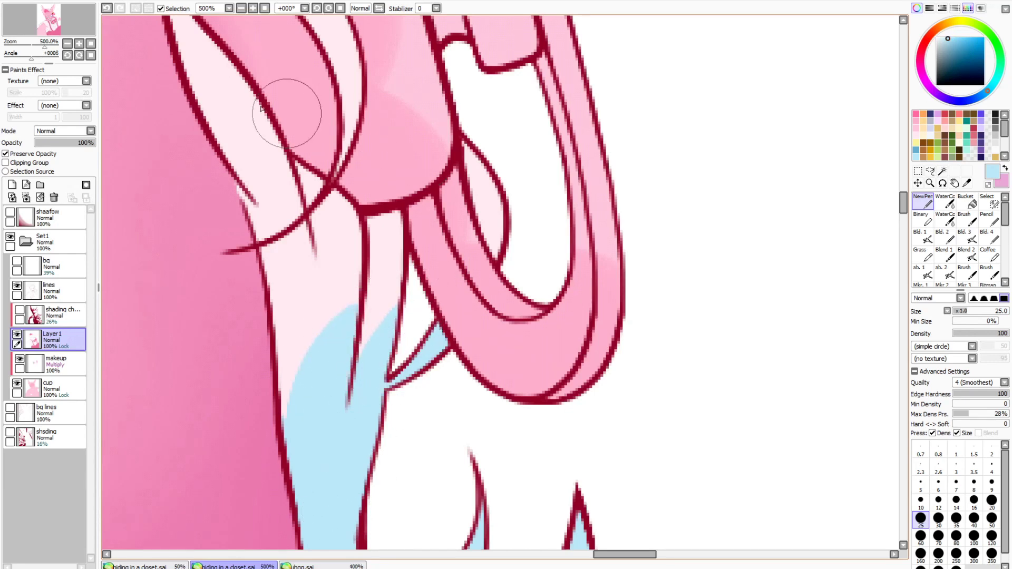
key("ctrl+z")
key("ctrl+z")
Shape the light blue edge of the sideburn below the ear clip into three pointed streaks, alternating light blue and pale pink at size 25
left_click_drag(330, 424, 362, 315)
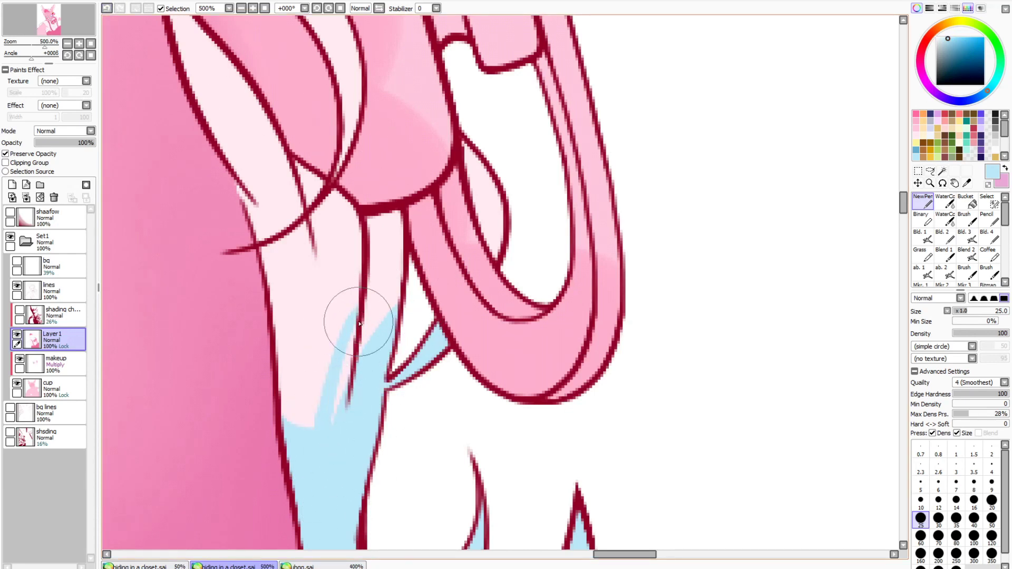
left_click_drag(338, 375, 323, 438)
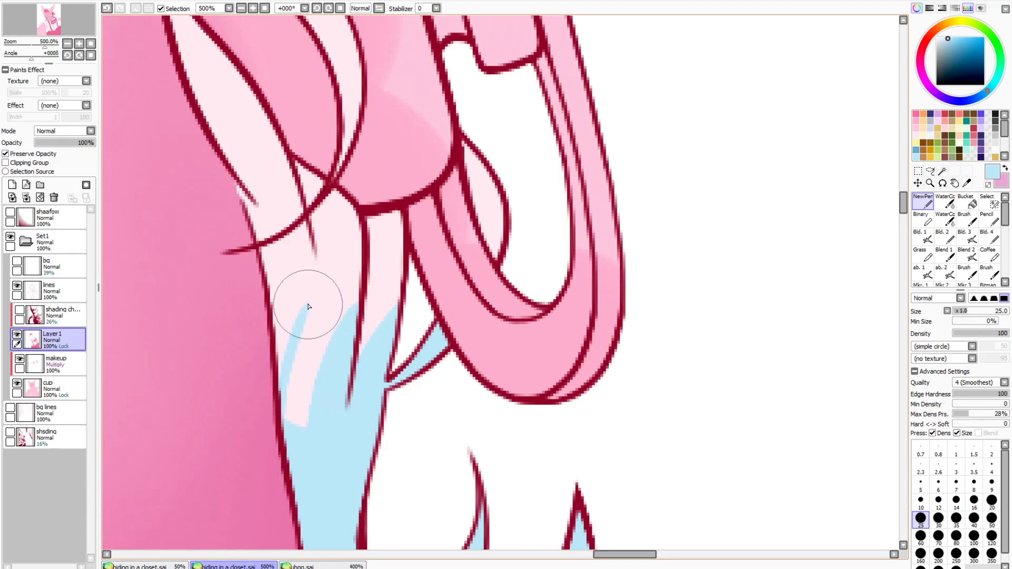
left_click_drag(308, 310, 304, 326)
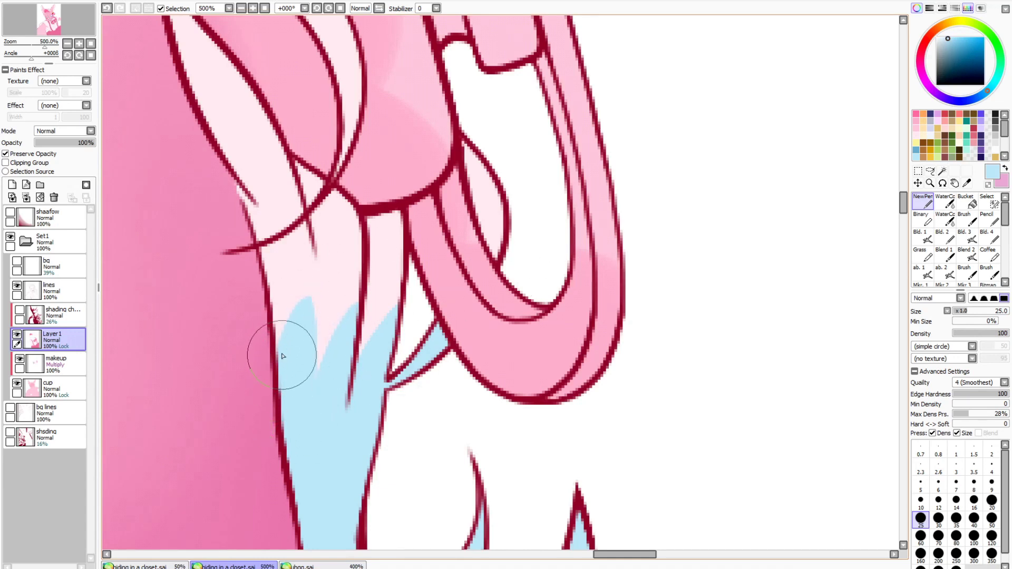
left_click(332, 337, "alt")
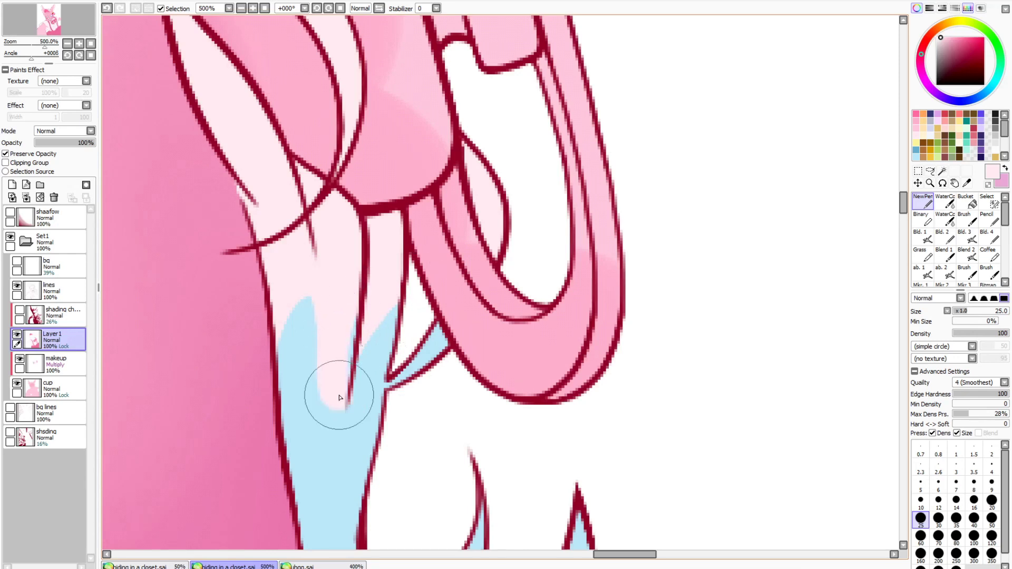
left_click(338, 470, "alt")
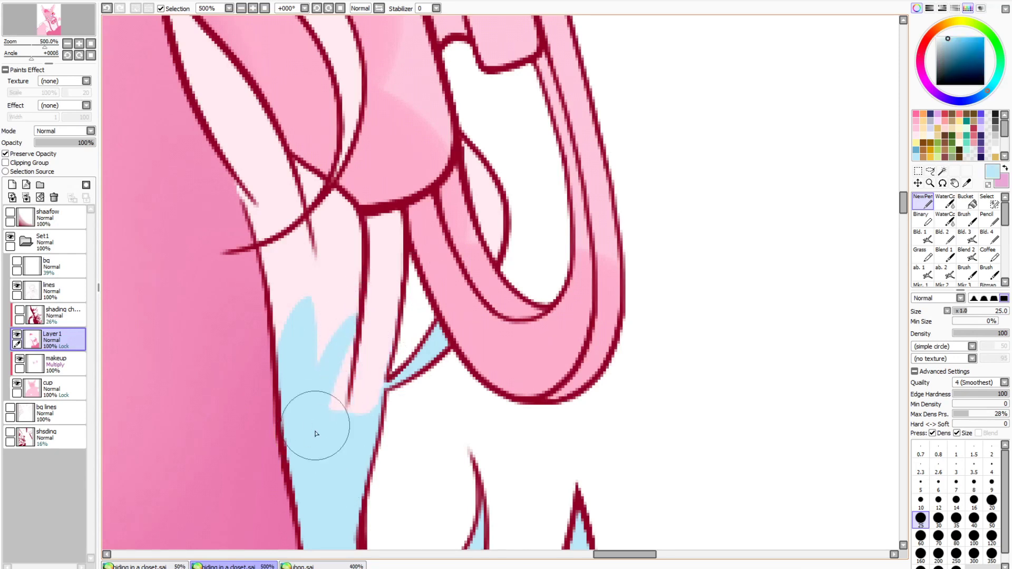
mouse_move(391, 314)
left_mouse_down()
mouse_move(355, 385)
mouse_move(379, 404)
left_mouse_up()
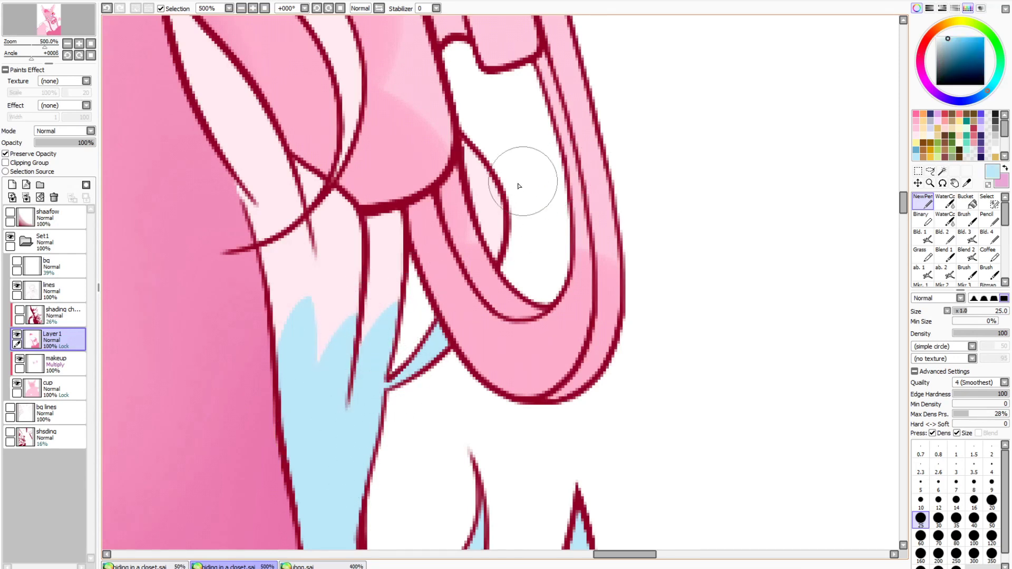
left_click(343, 312, "alt")
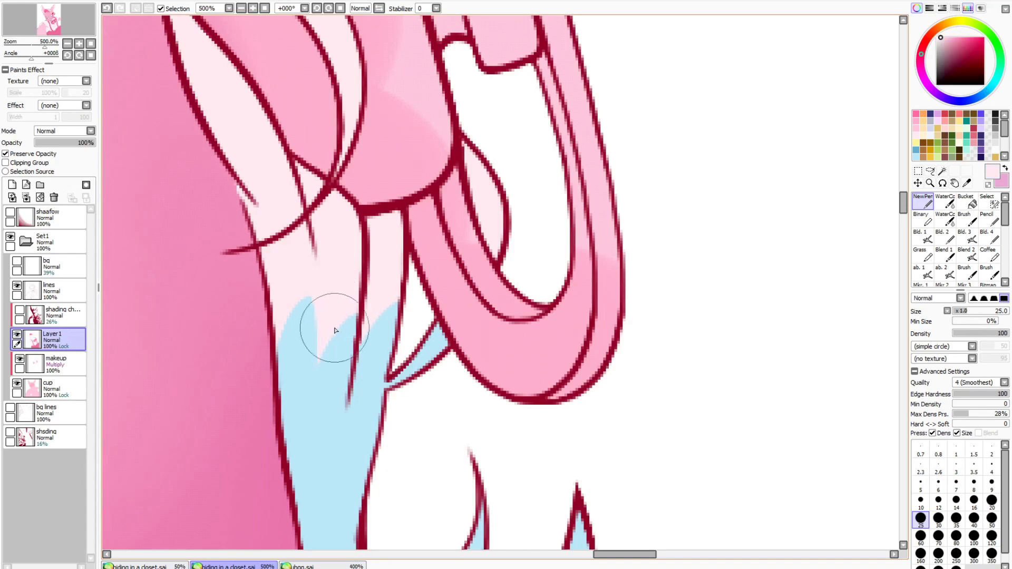
Paint two light blue spikes rising from the flat blue edge of the sideburn on the other side of the face
left_click(242, 8)
left_click(242, 8)
left_click(242, 8)
left_click(242, 9)
left_click(242, 9)
left_click(483, 382, "alt")
left_click_drag(514, 555, 400, 555)
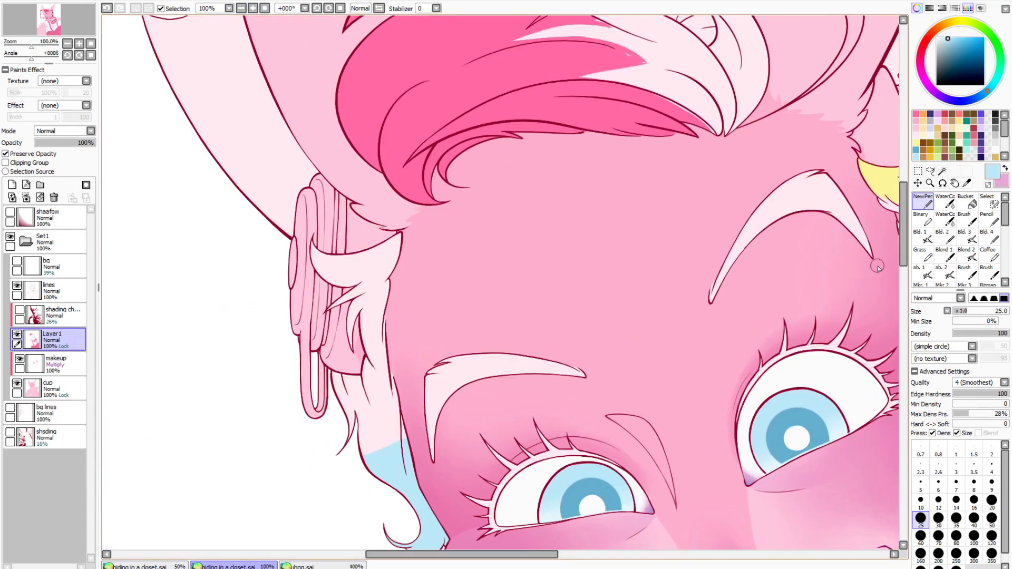
left_click_drag(903, 256, 903, 280)
left_click(253, 8)
left_click(253, 9)
left_click(253, 8)
left_click(253, 9)
left_click_drag(417, 555, 378, 555)
left_click_drag(508, 157, 511, 341)
left_click_drag(502, 195, 522, 307)
mouse_move(503, 157)
left_mouse_down()
mouse_move(481, 210)
mouse_move(468, 308)
mouse_move(433, 241)
mouse_move(433, 197)
left_mouse_up()
Extend the middle light blue spike, add a third along the sideburn's outer edge, and fill them in with the pen at size 10
left_click(253, 8)
left_click(921, 502)
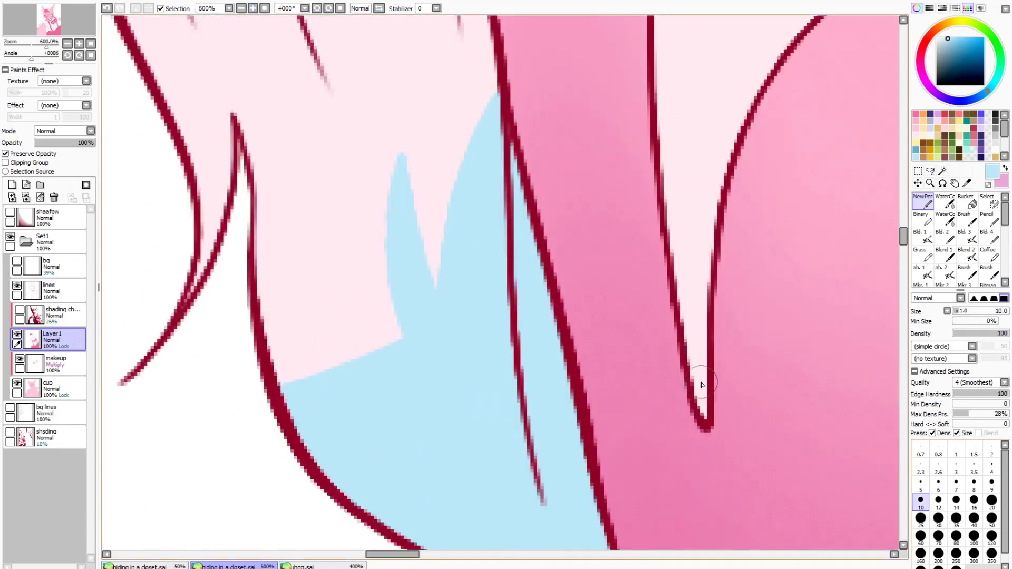
mouse_move(402, 137)
left_mouse_down()
mouse_move(393, 337)
mouse_move(391, 322)
left_mouse_up()
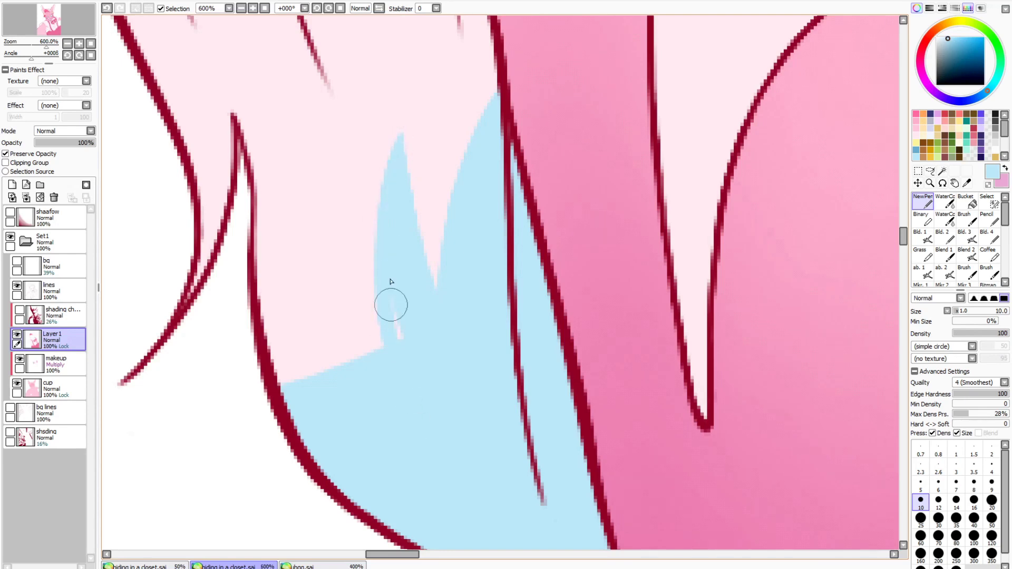
mouse_move(400, 138)
left_mouse_down()
mouse_move(373, 290)
mouse_move(378, 340)
mouse_move(299, 192)
mouse_move(279, 377)
left_mouse_up()
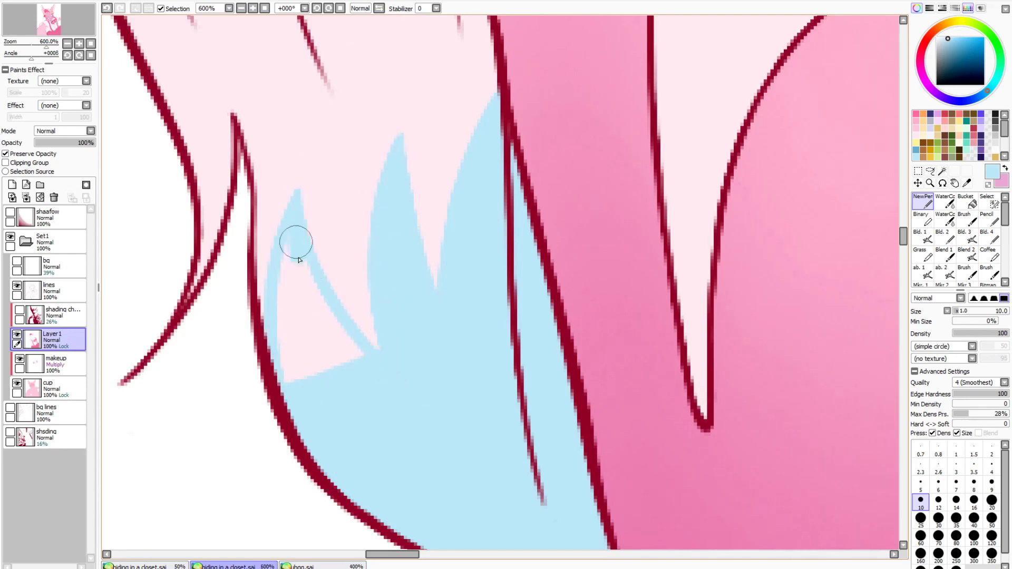
left_click_drag(295, 214, 343, 363)
mouse_move(313, 284)
left_mouse_down()
mouse_move(292, 206)
mouse_move(316, 355)
mouse_move(299, 220)
left_mouse_up()
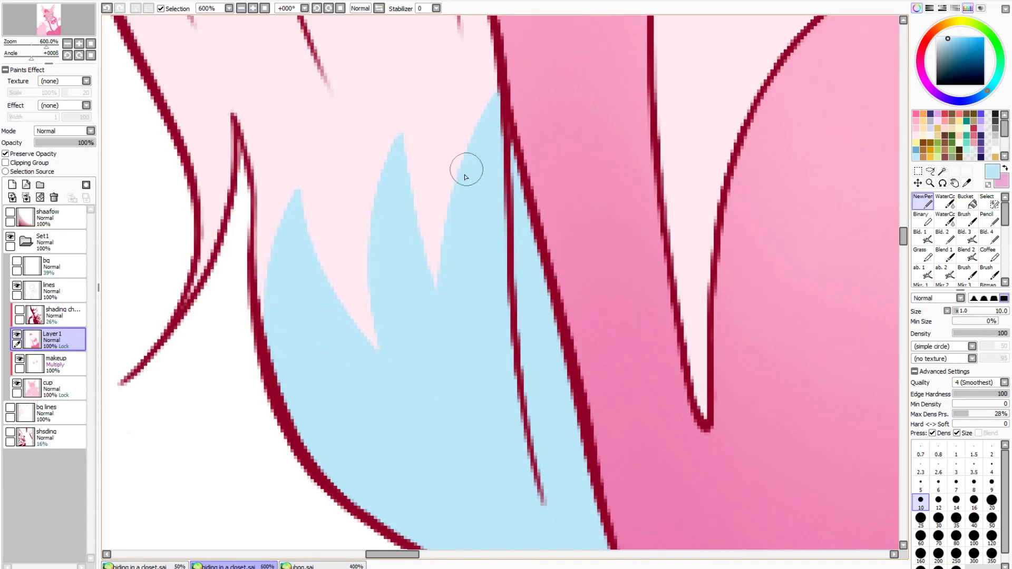
left_click_drag(501, 99, 435, 282)
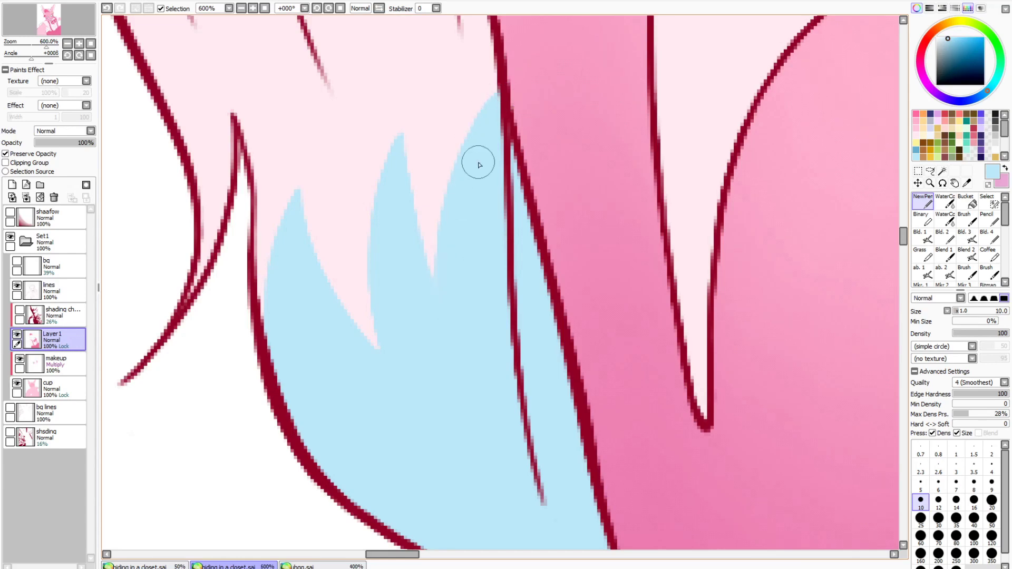
Extend the pale yellow of the opposite side tuft onto the curled strand beneath it with the pen at size 10
left_click_drag(47, 46, 25, 41)
left_click_drag(904, 238, 905, 199)
left_click_drag(547, 557, 598, 556)
left_click(253, 8)
left_click(253, 8)
left_click(253, 8)
left_click(253, 8)
right_click(476, 501)
left_click_drag(903, 184, 904, 196)
left_click(253, 8)
left_click(253, 8)
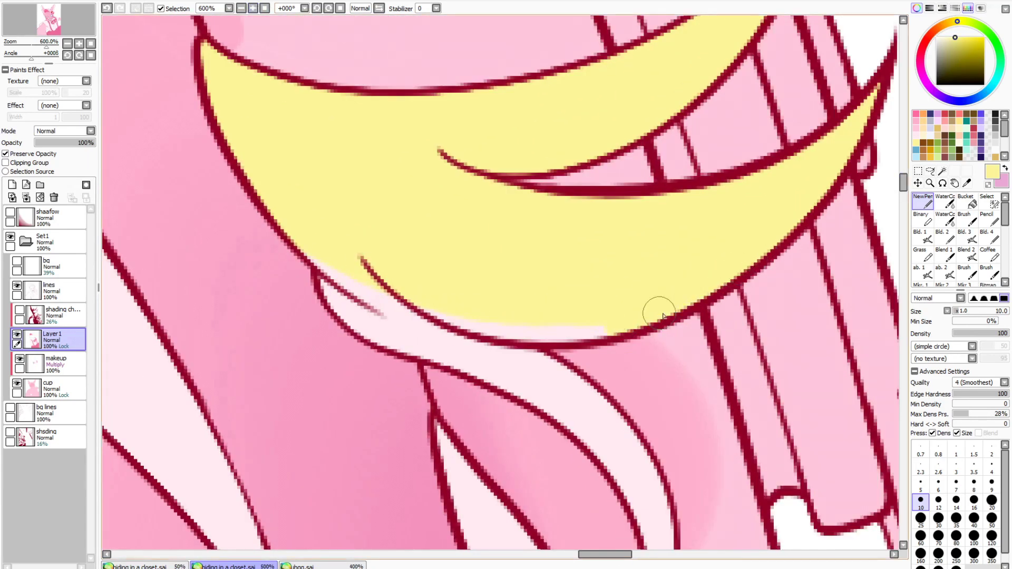
left_click(318, 8)
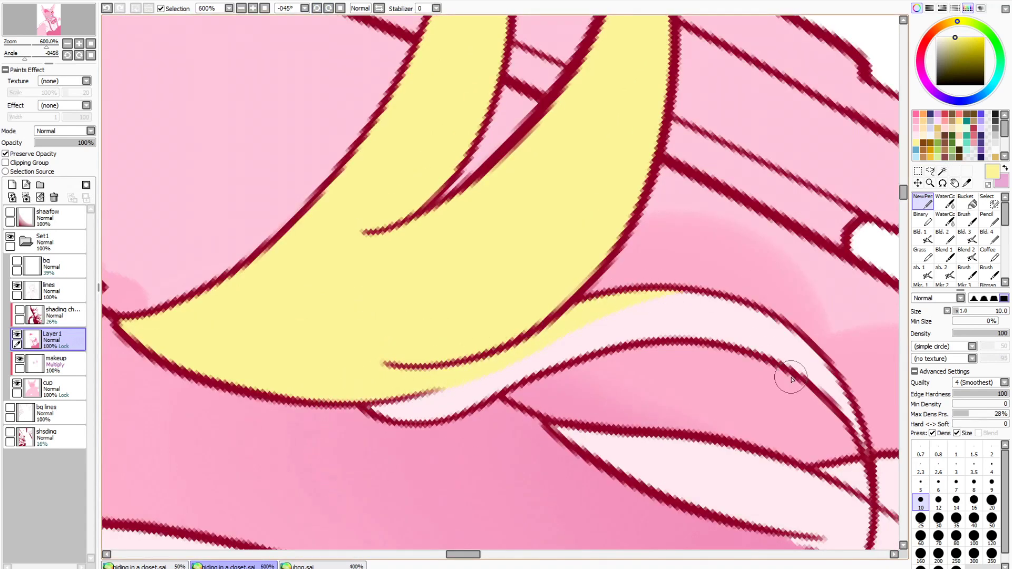
left_click(92, 54)
scroll(78, 30, "down", 2)
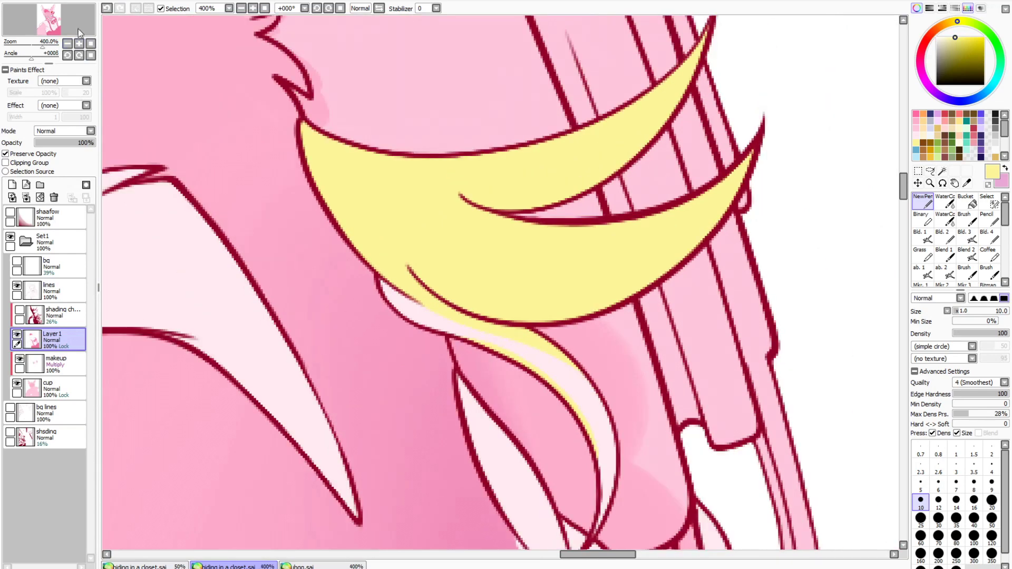
Mirror the canvas view and fill the pale gap along the upper outline of the lowest fringe lock with hot pink
left_click(378, 8)
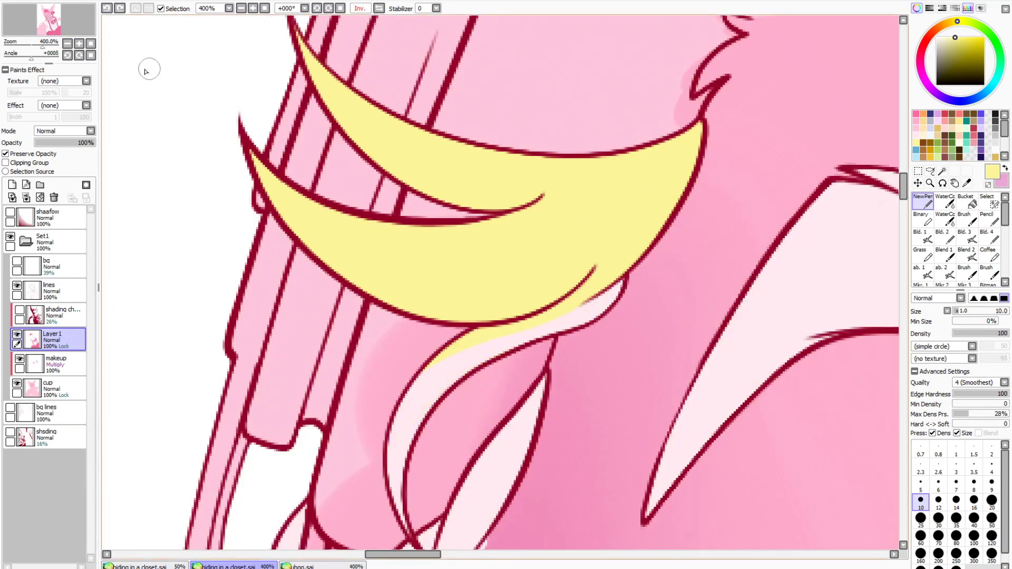
scroll(146, 71, "down", 2)
left_click_drag(474, 557, 579, 559)
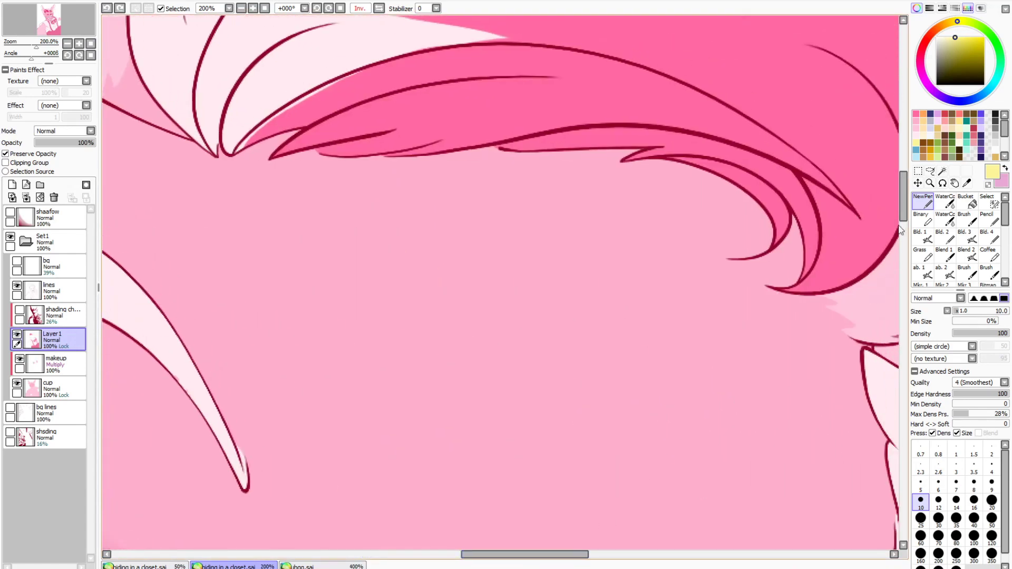
left_click_drag(902, 211, 902, 182)
right_click(480, 364)
left_click_drag(497, 556, 480, 556)
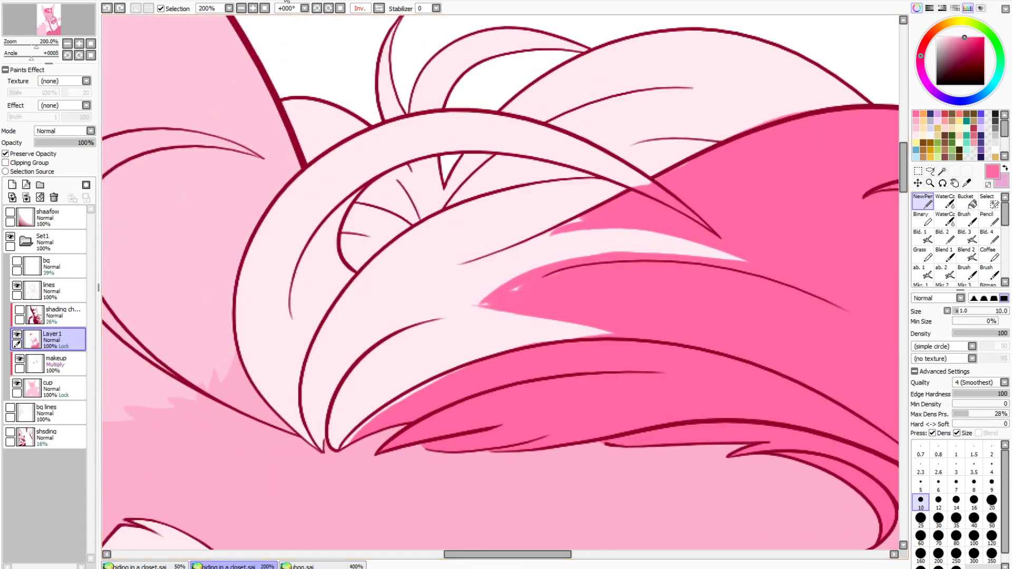
scroll(452, 464, "up", 3)
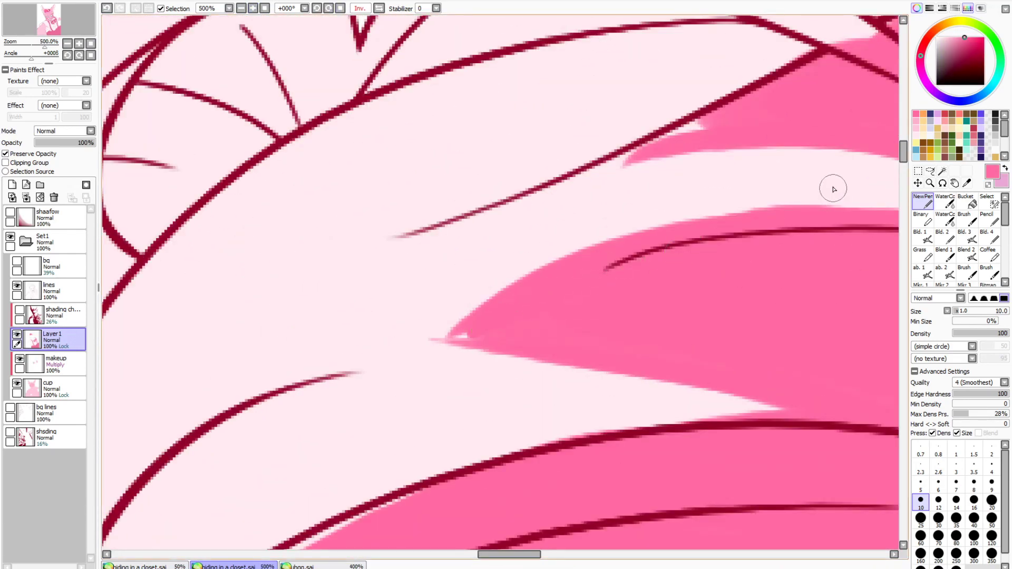
left_click_drag(905, 158, 905, 175)
left_click_drag(502, 555, 482, 555)
mouse_move(381, 291)
left_mouse_down()
mouse_move(351, 322)
mouse_move(412, 260)
mouse_move(606, 141)
left_mouse_up()
mouse_move(485, 208)
left_mouse_down()
mouse_move(514, 186)
mouse_move(688, 112)
left_mouse_up()
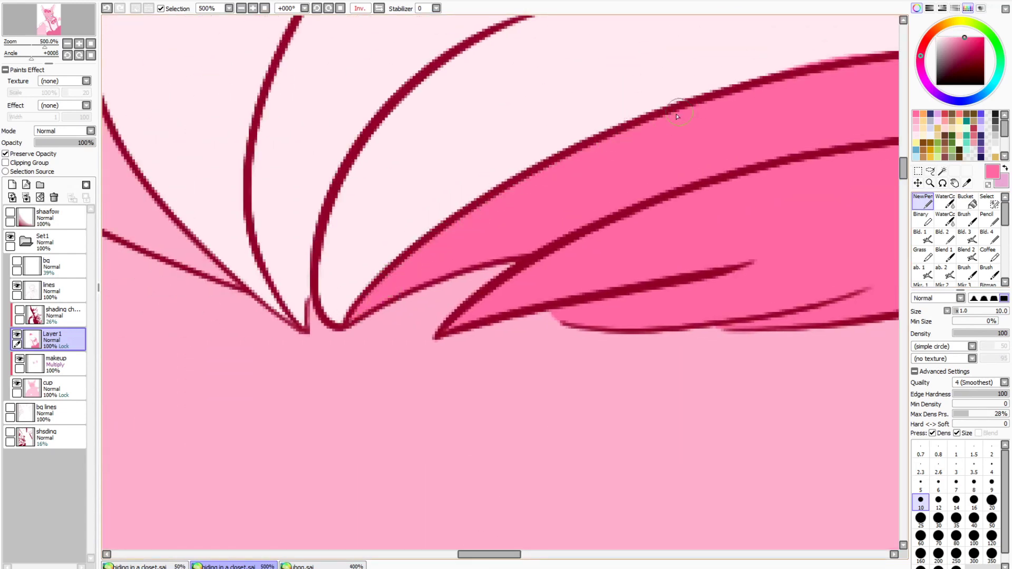
Rotate the view and lengthen the pale pink gap under the main hot pink fringe streak with the pen at size 10
scroll(903, 174, "up", 2)
left_click(352, 385, "alt")
right_click(438, 328)
left_click_drag(518, 555, 561, 554)
left_click_drag(903, 173, 903, 160)
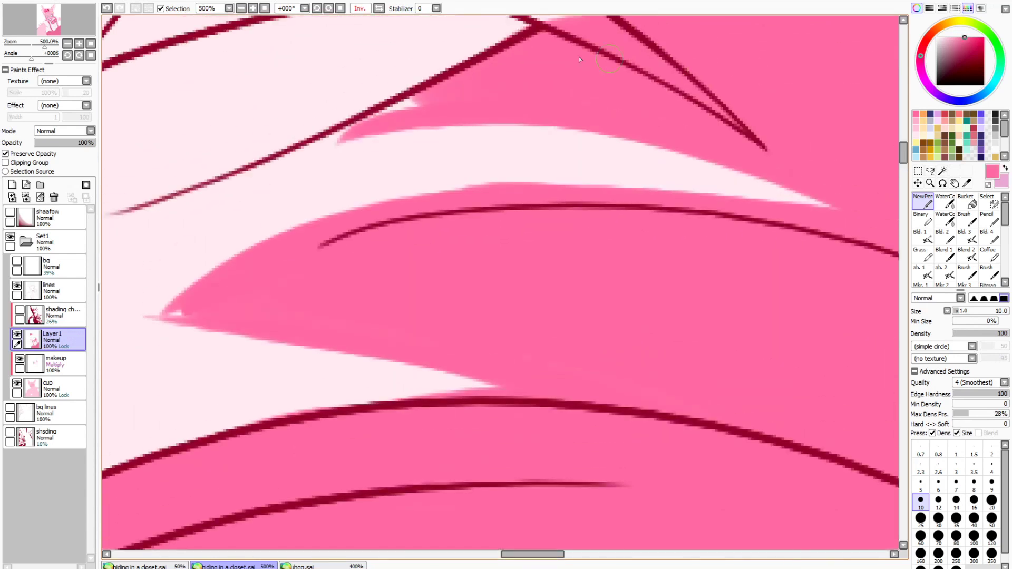
left_click(317, 8)
left_click(318, 8)
left_click(318, 8)
right_click(423, 206)
left_click_drag(622, 344, 470, 426)
left_click_drag(587, 364, 460, 447)
left_click_drag(546, 384, 490, 422)
Trim the underside of the upper hot pink streak with pale pink, lengthening the gap between the two streaks
mouse_move(784, 32)
left_mouse_down()
mouse_move(701, 42)
mouse_move(457, 191)
left_mouse_up()
left_click_drag(773, 42, 697, 56)
mouse_move(819, 34)
left_mouse_down()
mouse_move(416, 151)
mouse_move(301, 227)
left_mouse_up()
left_click_drag(385, 163, 319, 201)
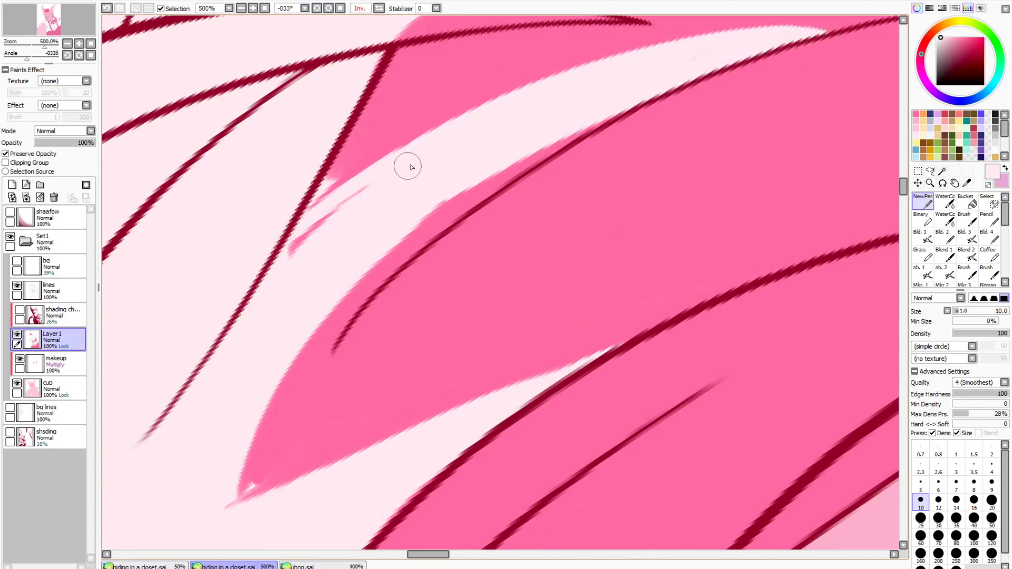
left_click_drag(376, 185, 288, 254)
Cut the main hot pink streak's upper edge back to the dark hair line with pale pink, finishing with the pen at size 25
mouse_move(595, 128)
left_mouse_down()
mouse_move(269, 401)
mouse_move(424, 237)
mouse_move(333, 340)
left_mouse_up()
left_click_drag(381, 277, 286, 477)
left_click_drag(338, 334, 288, 477)
left_click(921, 519)
mouse_move(523, 149)
left_mouse_down()
mouse_move(249, 492)
mouse_move(270, 497)
left_mouse_up()
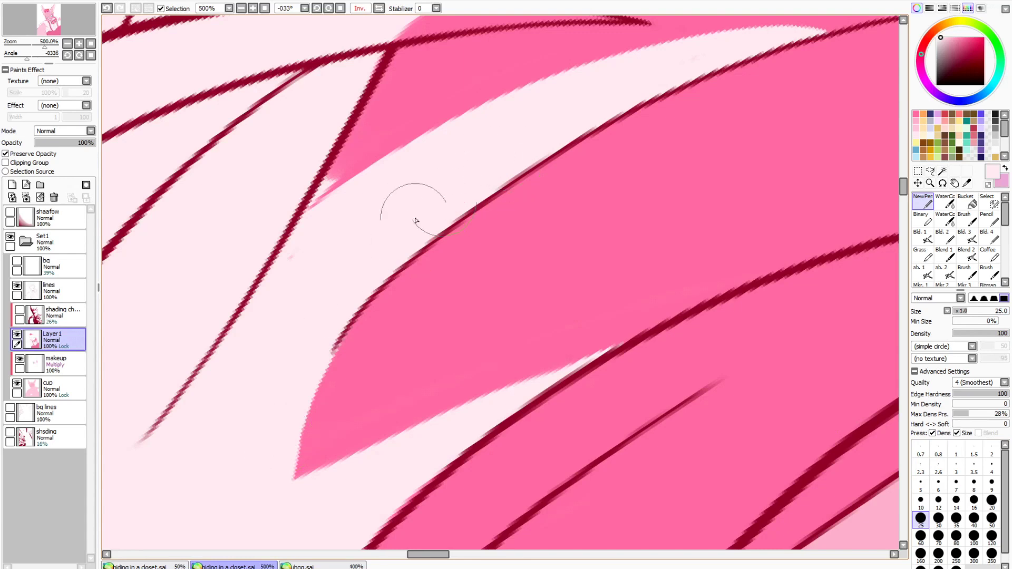
Redraw the tip of the main fringe streak as a longer hot pink point with the pen at size 10
left_click_drag(906, 184, 906, 188)
left_click(920, 502)
mouse_move(339, 237)
left_mouse_down()
mouse_move(275, 424)
mouse_move(276, 414)
left_mouse_up()
left_click_drag(334, 235, 284, 407)
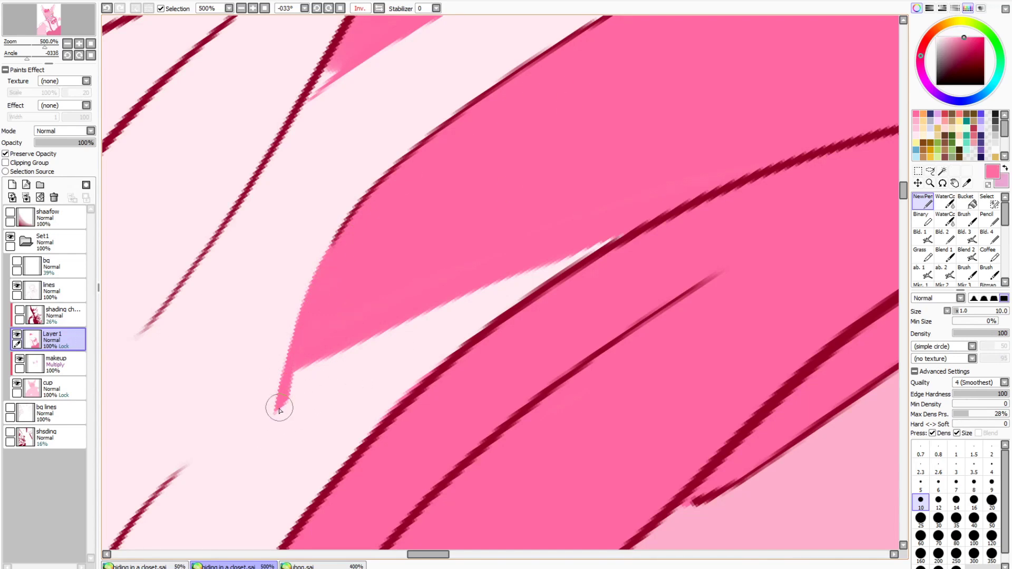
key("ctrl+z")
left_click_drag(280, 413, 696, 204)
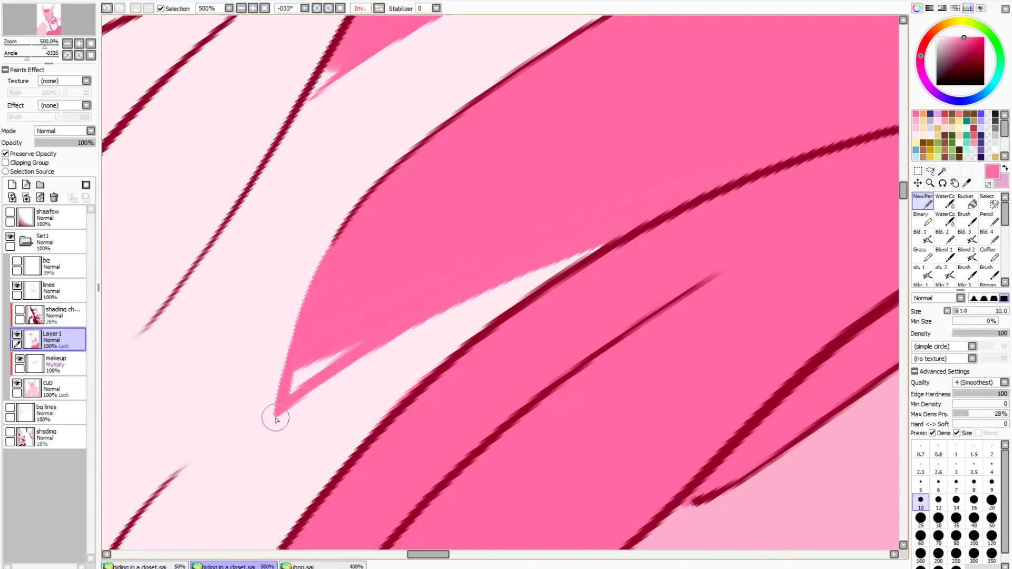
left_click_drag(275, 418, 639, 226)
left_click_drag(293, 397, 343, 352)
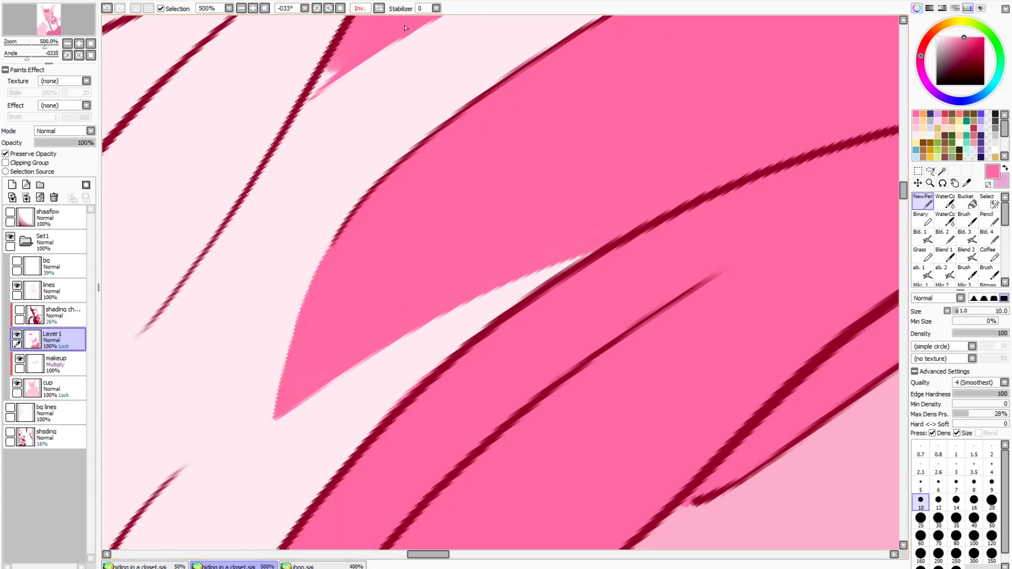
Recolour the small sliver between the top fringe locks pale pink
left_click_drag(903, 192, 902, 179)
scroll(892, 258, "up", 5)
left_click(678, 226, "alt")
left_click_drag(446, 555, 483, 555)
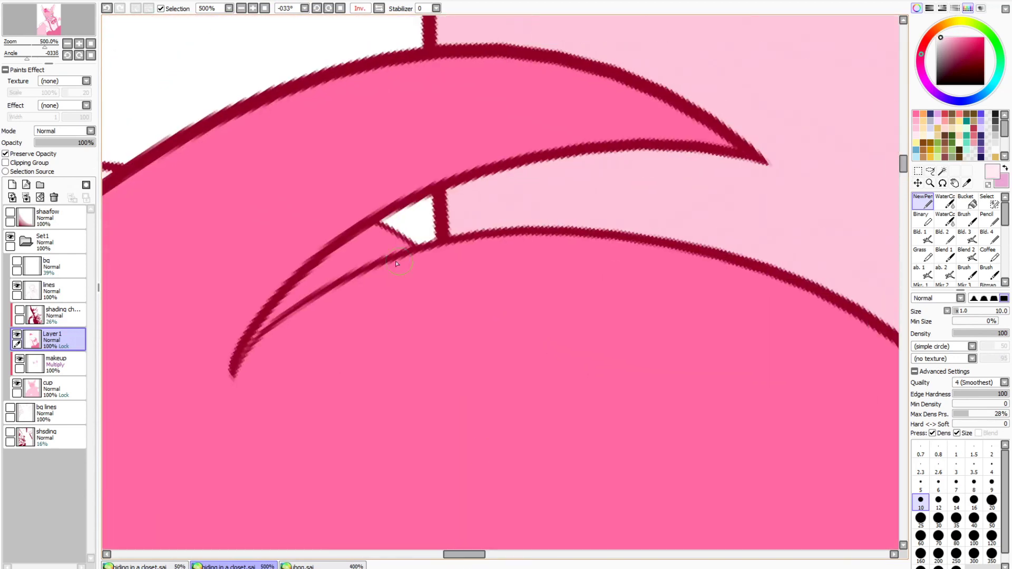
mouse_move(395, 251)
left_mouse_down()
mouse_move(343, 256)
mouse_move(353, 254)
mouse_move(303, 298)
left_mouse_up()
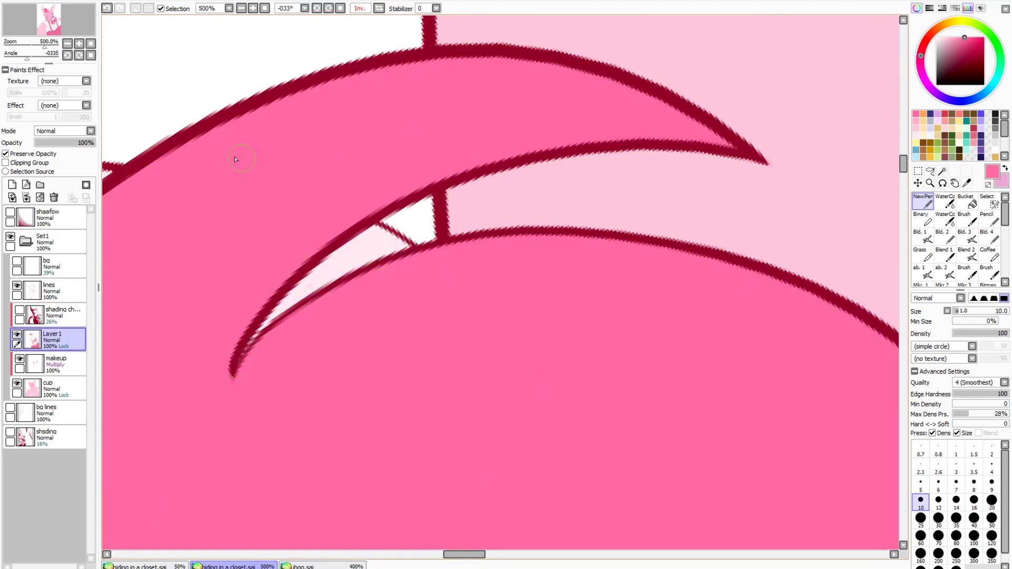
Extend the upper hot pink streak across the dark strand line into a longer tip with a smoother lower edge
left_click(67, 44)
left_click(67, 43)
left_click(67, 43)
left_click_drag(904, 181, 903, 206)
left_click_drag(489, 554, 463, 554)
scroll(433, 201, "up", 3)
left_click_drag(903, 188, 904, 181)
left_click_drag(426, 555, 431, 556)
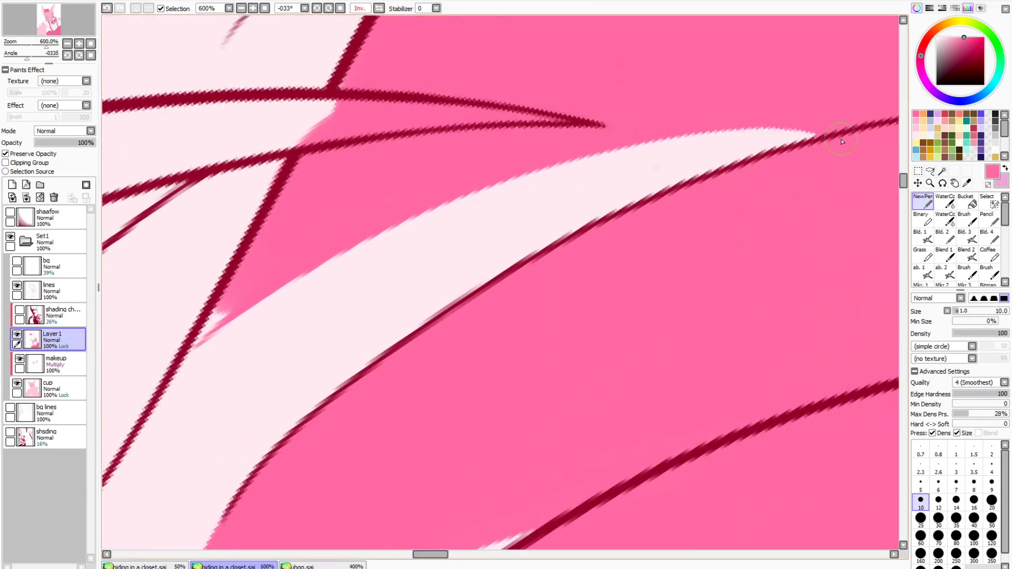
left_click_drag(841, 141, 108, 414)
left_click_drag(283, 274, 117, 411)
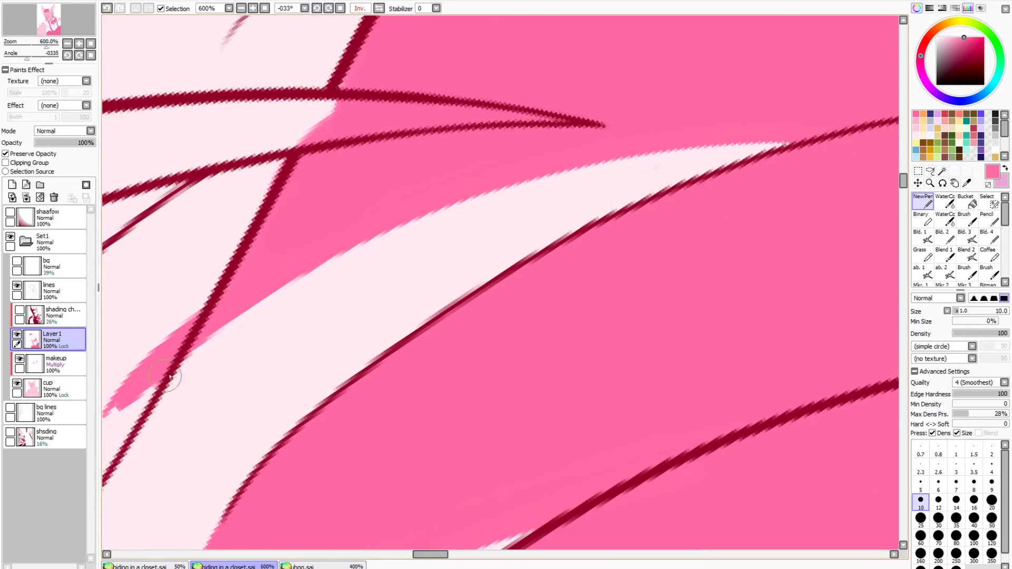
Try to narrow the pale gap between the fringe streaks by painting hot pink along its lower edge
left_click_drag(789, 144, 338, 390)
mouse_move(759, 154)
left_mouse_down()
mouse_move(438, 312)
mouse_move(557, 242)
left_mouse_up()
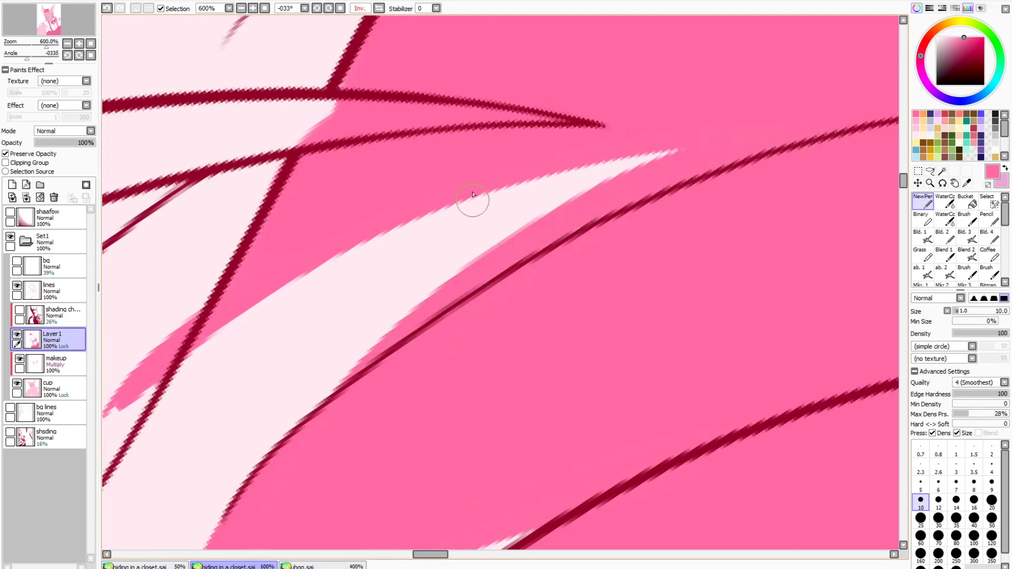
left_click(241, 8)
left_click(241, 8)
left_click(242, 8)
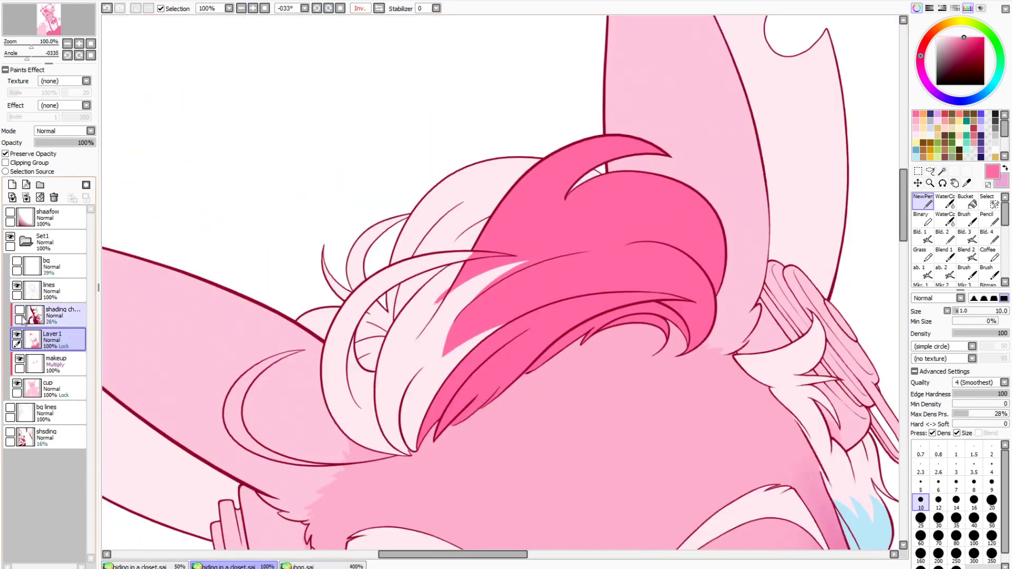
Shorten and narrow the pale gap between the fringe streaks with hot pink above the dark line, using the pen at sizes 10 and 25
left_click(79, 43)
left_click(79, 43)
left_click(79, 43)
left_click(79, 43)
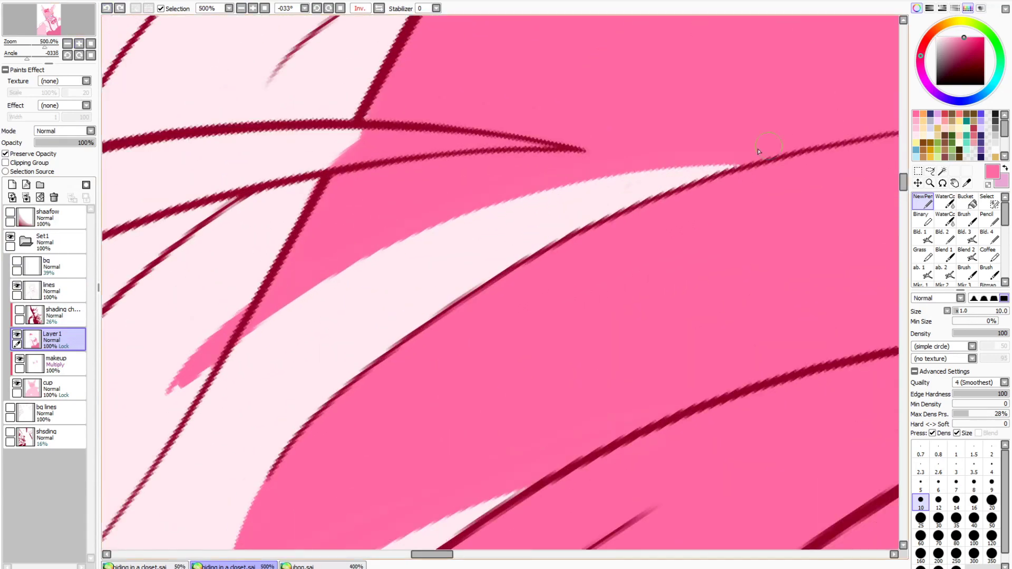
left_click_drag(590, 179, 438, 330)
mouse_move(459, 295)
left_mouse_down()
mouse_move(636, 174)
mouse_move(474, 287)
left_mouse_up()
mouse_move(722, 164)
left_mouse_down()
mouse_move(545, 243)
mouse_move(522, 268)
left_mouse_up()
mouse_move(43, 48)
left_mouse_down()
mouse_move(21, 47)
mouse_move(47, 48)
left_mouse_up()
left_click(920, 518)
left_click_drag(559, 197, 372, 401)
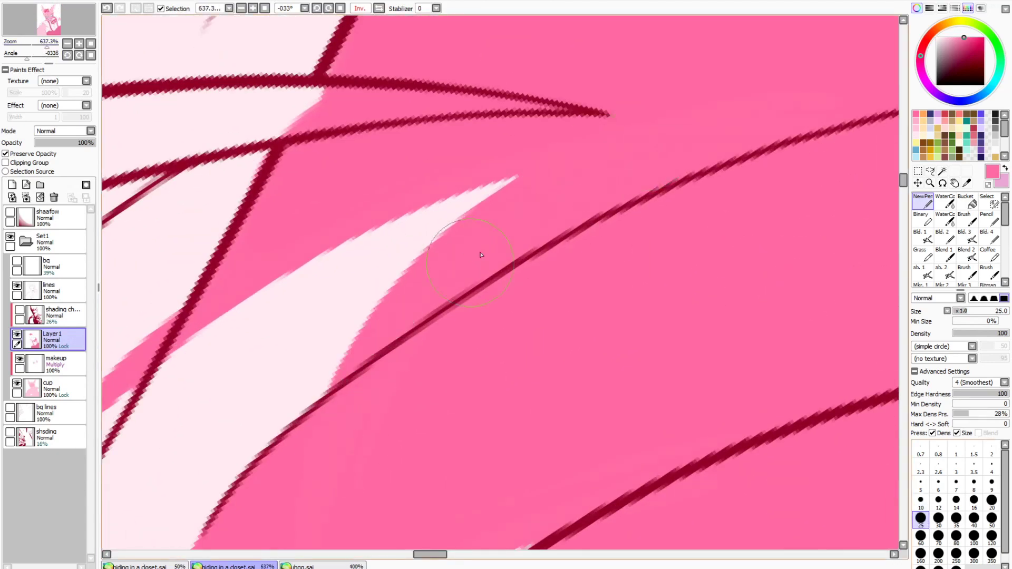
Recolour the hot pink area beyond the dark strand line and the inside of the narrow crossing lock pale pink
left_click_drag(430, 553, 421, 554)
right_click(409, 482)
mouse_move(375, 293)
left_mouse_down()
mouse_move(347, 380)
mouse_move(281, 442)
left_mouse_up()
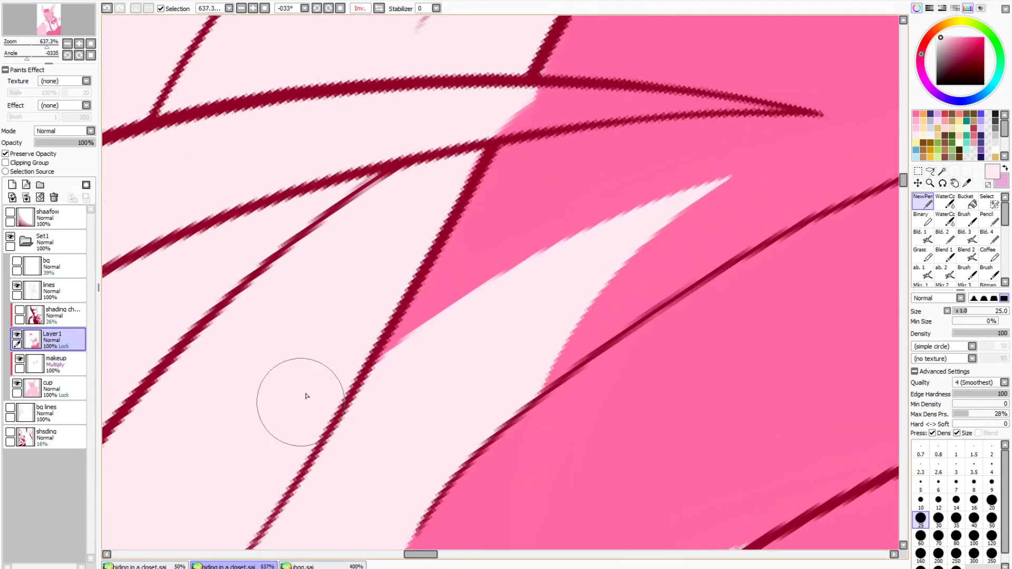
left_click_drag(780, 112, 527, 129)
left_click_drag(740, 110, 496, 132)
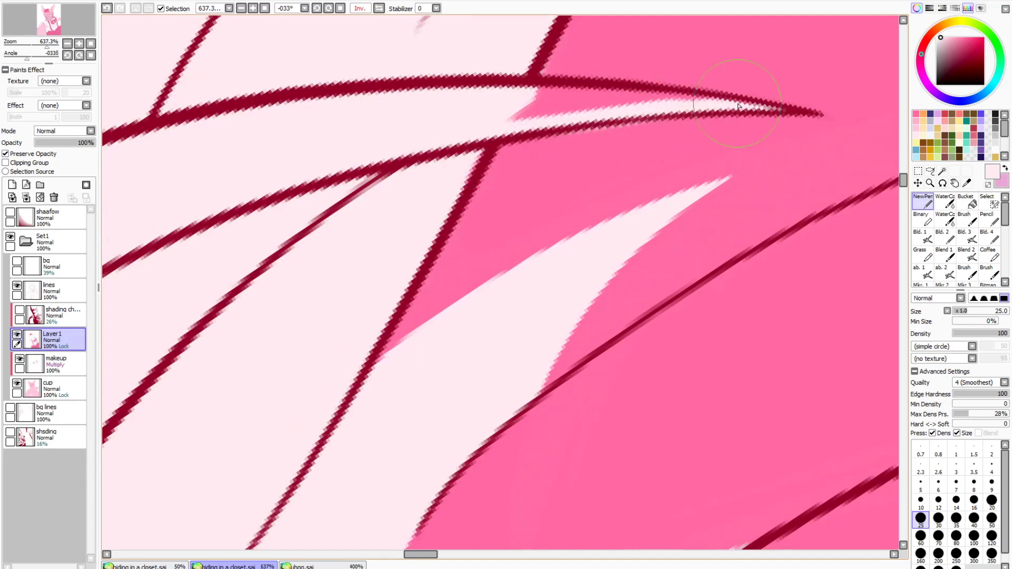
left_click_drag(736, 104, 495, 95)
left_click_drag(596, 116, 506, 117)
left_click(622, 164, "alt")
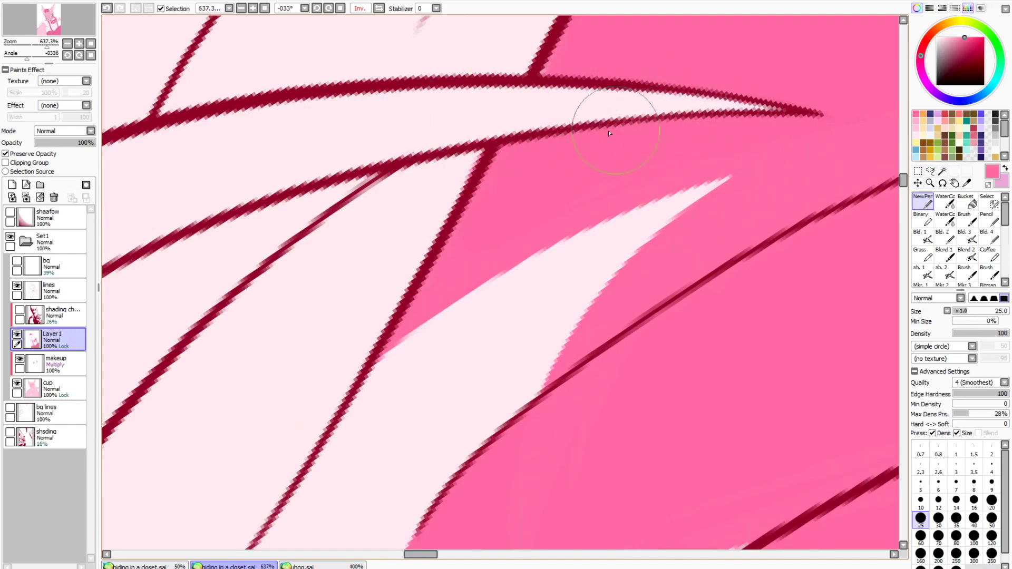
Lengthen the pale gap between the fringe streaks and give its upper edge a rounded curve with pale pink
left_click(242, 7)
left_click(242, 8)
left_click(242, 8)
left_click(241, 8)
left_click(242, 7)
left_click(242, 8)
left_click(242, 7)
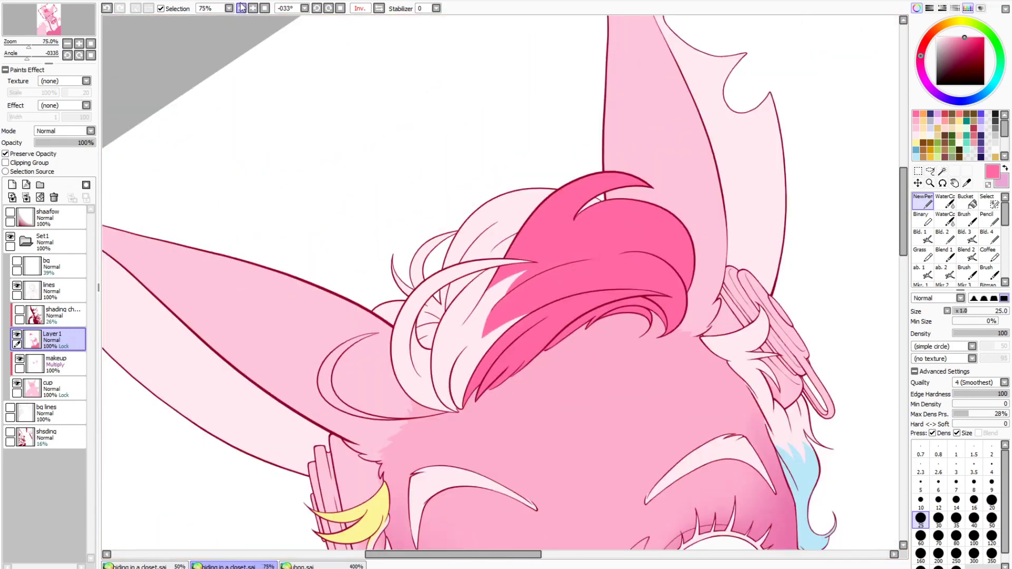
double_click(254, 8)
left_click(254, 8)
left_click(254, 8)
left_click(254, 8)
left_click(254, 8)
left_click(529, 305, "alt")
left_click_drag(715, 180, 749, 172)
mouse_move(422, 301)
left_mouse_down()
mouse_move(735, 174)
mouse_move(420, 339)
left_mouse_up()
Sharpen the pale gap's tip and smooth its lower edge with hot pink, using the pen at size 5
left_click(920, 483)
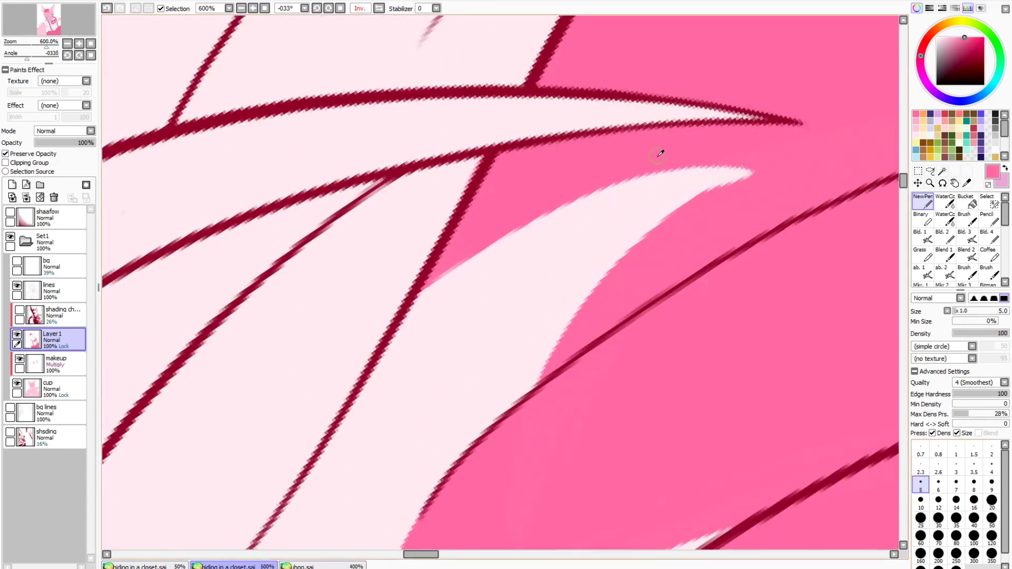
left_click_drag(749, 172, 643, 179)
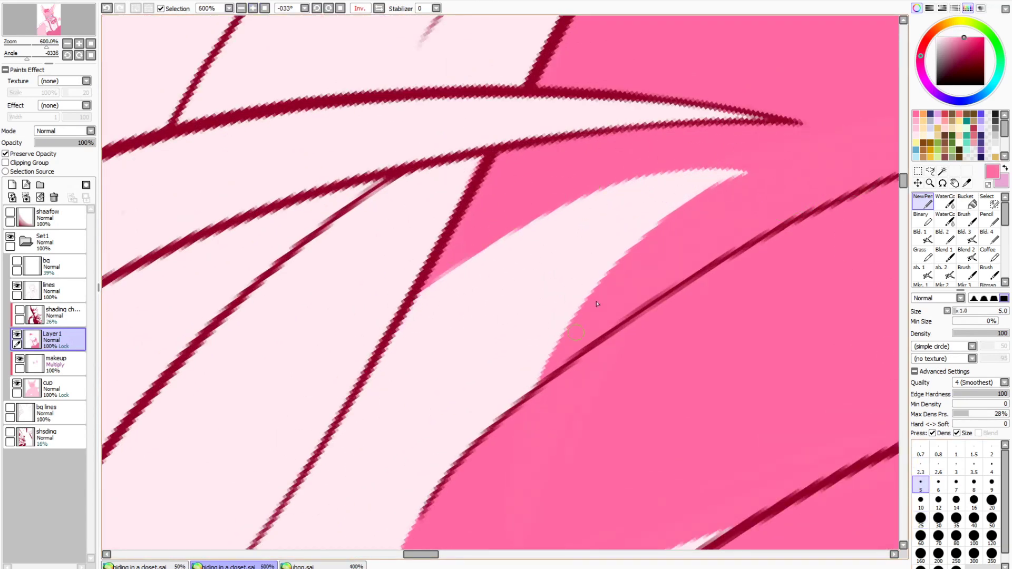
left_click_drag(745, 174, 558, 352)
left_click_drag(646, 232, 552, 361)
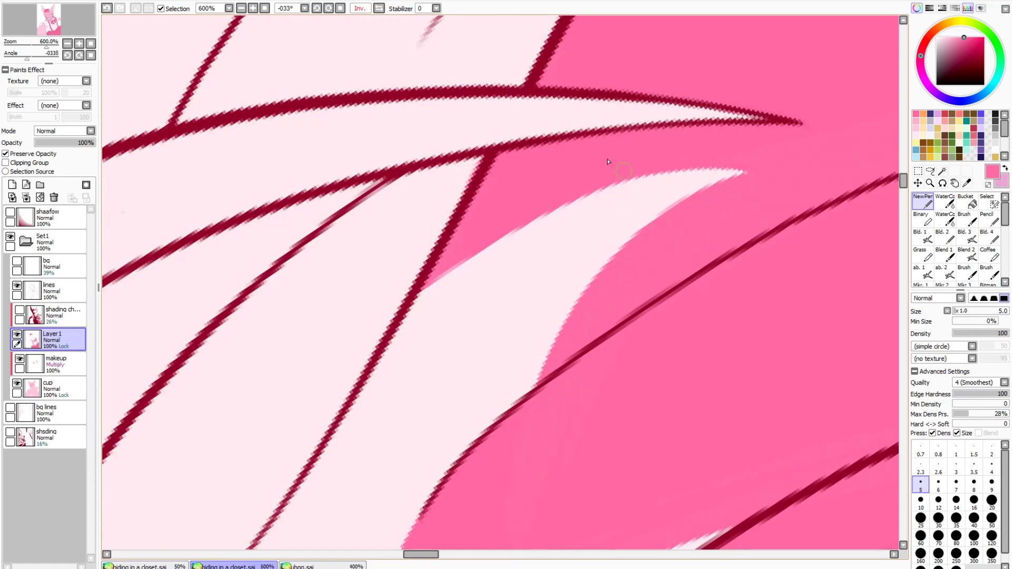
Try the makeup layer at 73% opacity and return it to 100%
key("Home")
mouse_move(902, 236)
left_mouse_down()
mouse_move(901, 211)
mouse_move(901, 220)
left_mouse_up()
left_click(58, 364)
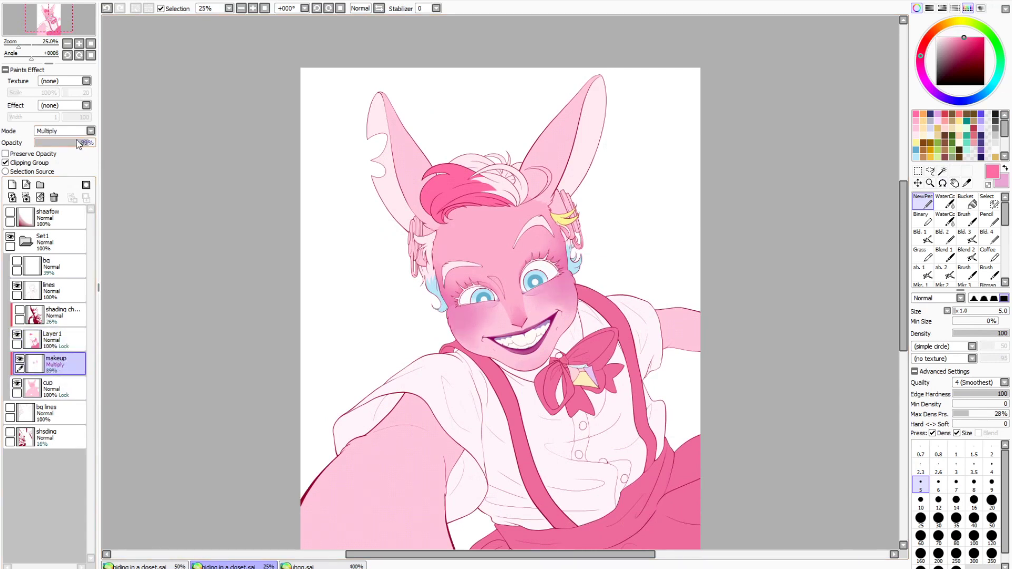
left_click(78, 43)
left_click(79, 44)
left_click(78, 43)
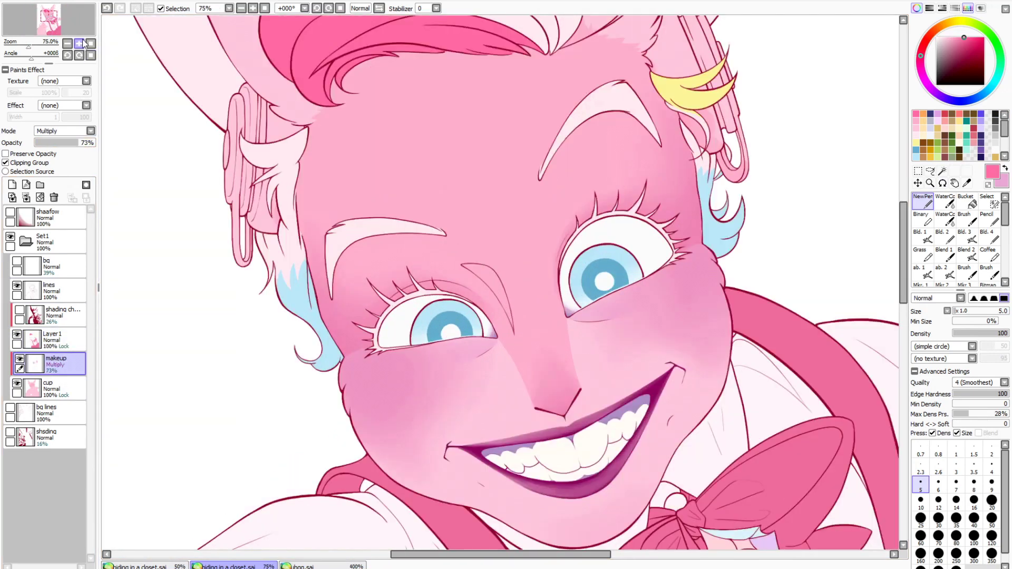
left_click(79, 43)
left_click_drag(84, 142, 95, 142)
On Layer1, paint hot pink across the pale gap above the strand line with the pen at size 25
left_click_drag(81, 18, 80, 29)
scroll(80, 27, "up", 4)
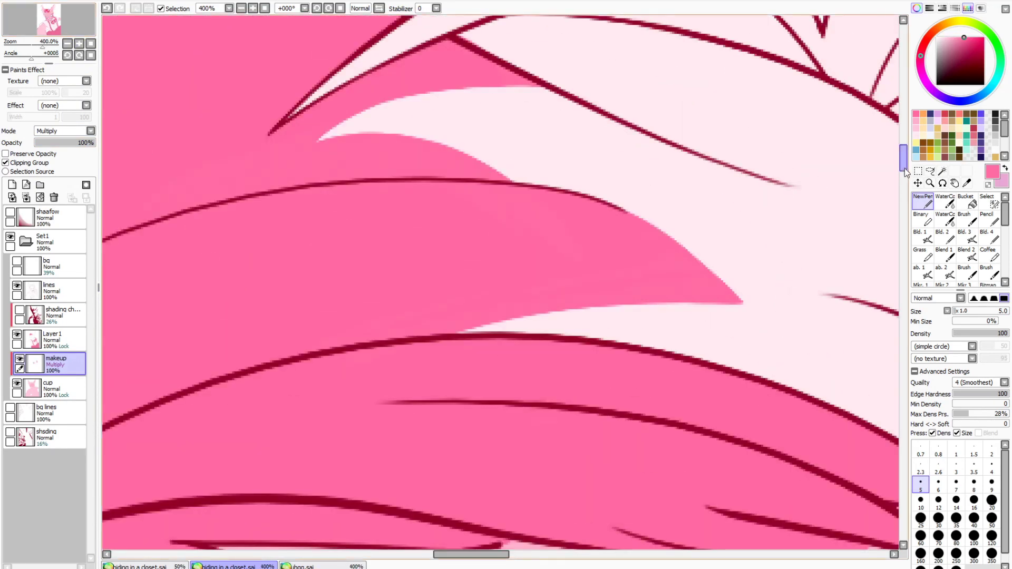
scroll(906, 173, "up", 5)
left_click(920, 518)
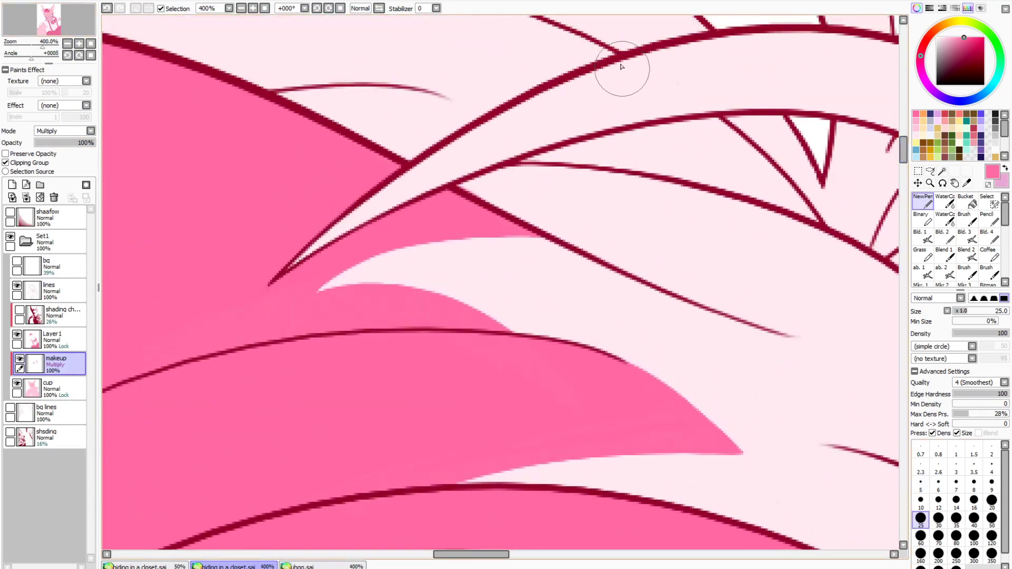
left_click(316, 7)
left_click(316, 8)
left_click(316, 8)
right_click(524, 250)
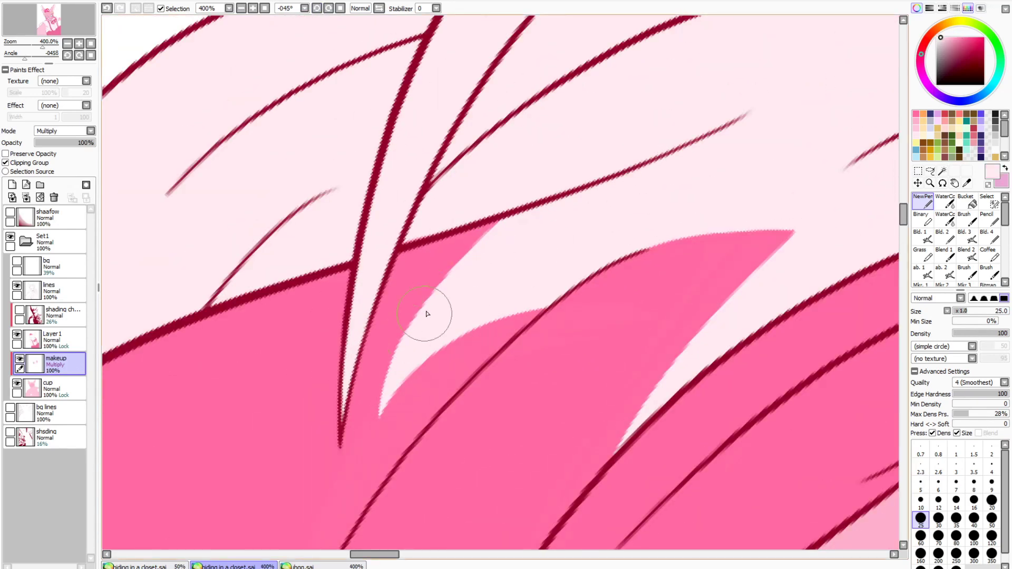
right_click(478, 239)
left_click(58, 340)
left_click_drag(452, 250, 332, 470)
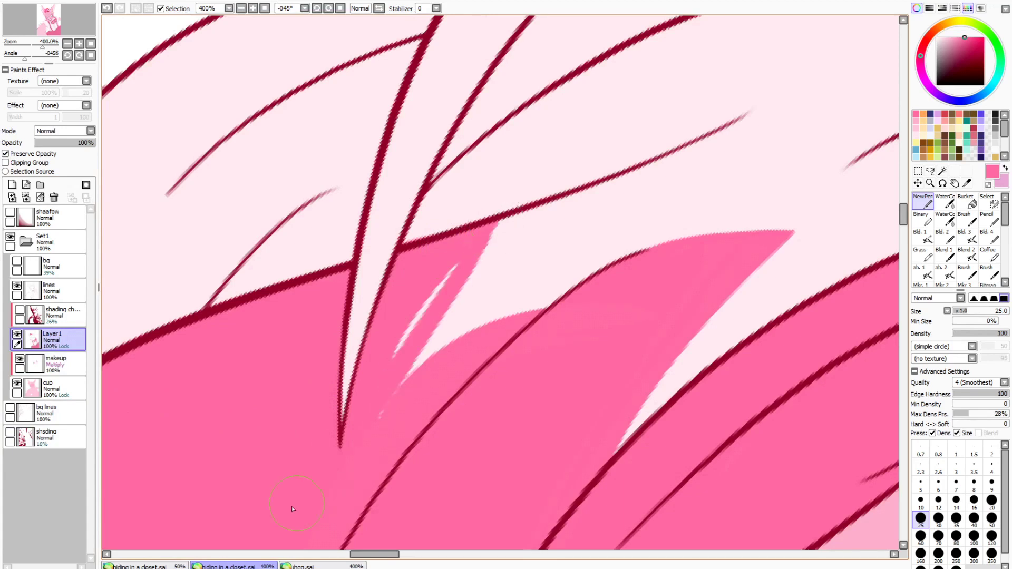
Clear the end of the upper fringe streak around the crossing lock's tip with pale pink, down to the strand line
mouse_move(42, 46)
left_mouse_down()
mouse_move(26, 45)
mouse_move(41, 47)
left_mouse_up()
right_click(511, 304)
mouse_move(510, 305)
left_mouse_down()
mouse_move(522, 311)
mouse_move(443, 352)
mouse_move(452, 384)
mouse_move(436, 330)
mouse_move(335, 411)
mouse_move(301, 476)
mouse_move(333, 504)
mouse_move(348, 491)
left_mouse_up()
Outline a pointed hot pink tip for the upper fringe streak with the pen at size 10
left_click(363, 490, "alt")
left_click_drag(564, 253, 359, 272)
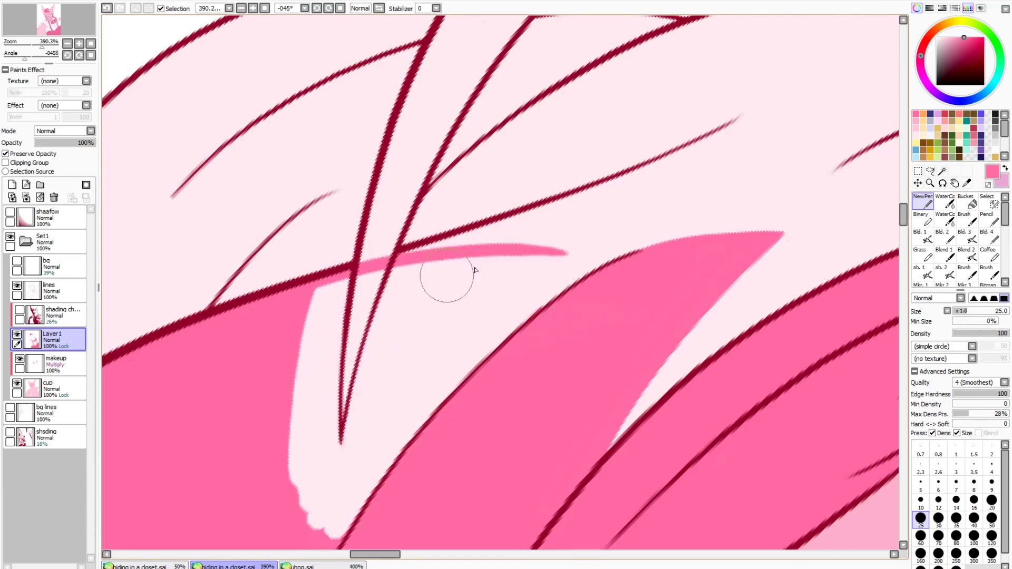
left_click(920, 501)
left_click(106, 8)
left_click_drag(551, 255, 324, 533)
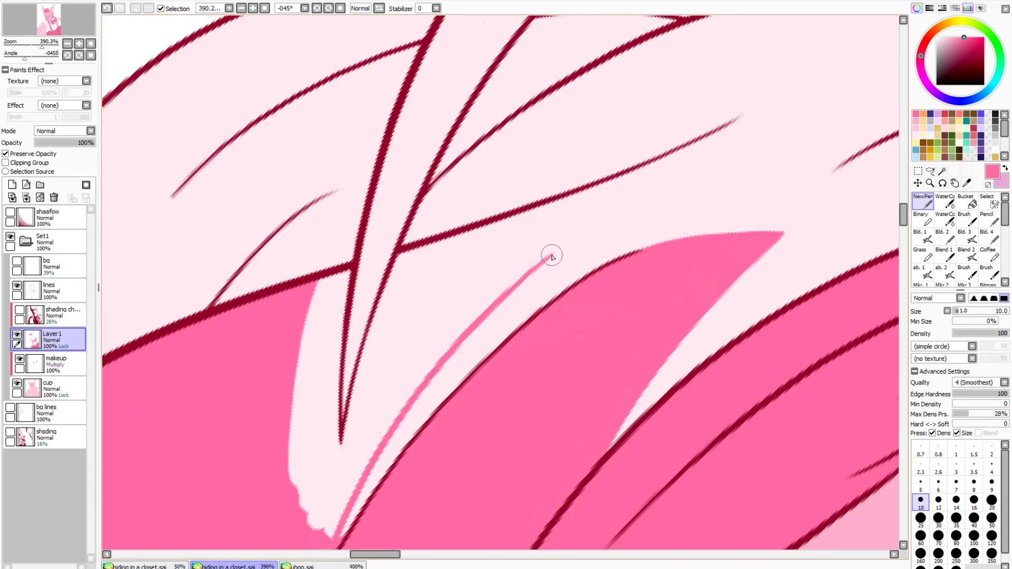
left_click_drag(552, 257, 316, 284)
left_click_drag(551, 255, 261, 300)
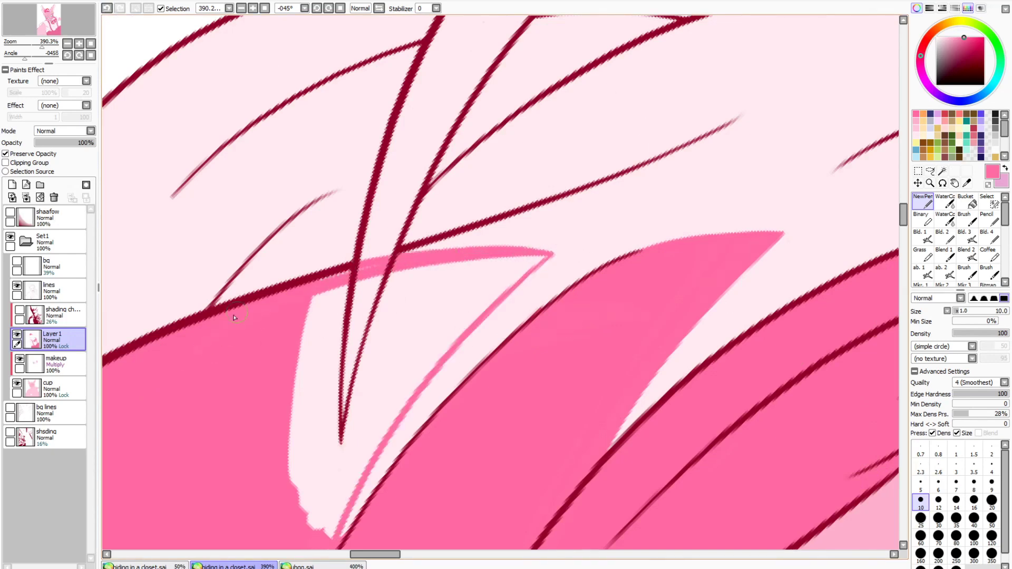
Thicken the outline's inner edge with hot pink and curve it down to meet the dark strand line
left_click(318, 9)
left_click(319, 9)
left_click(319, 9)
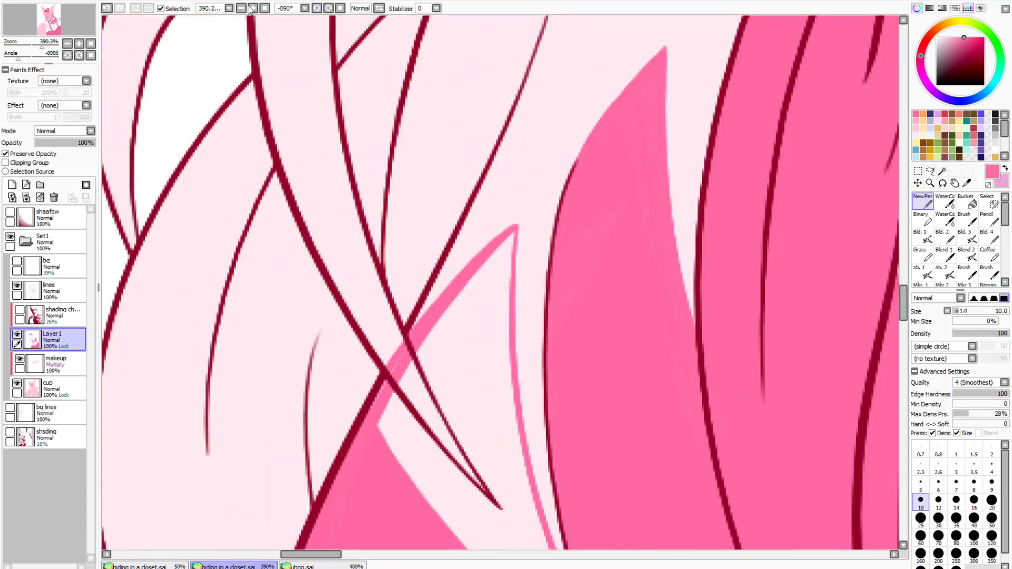
left_click(253, 8)
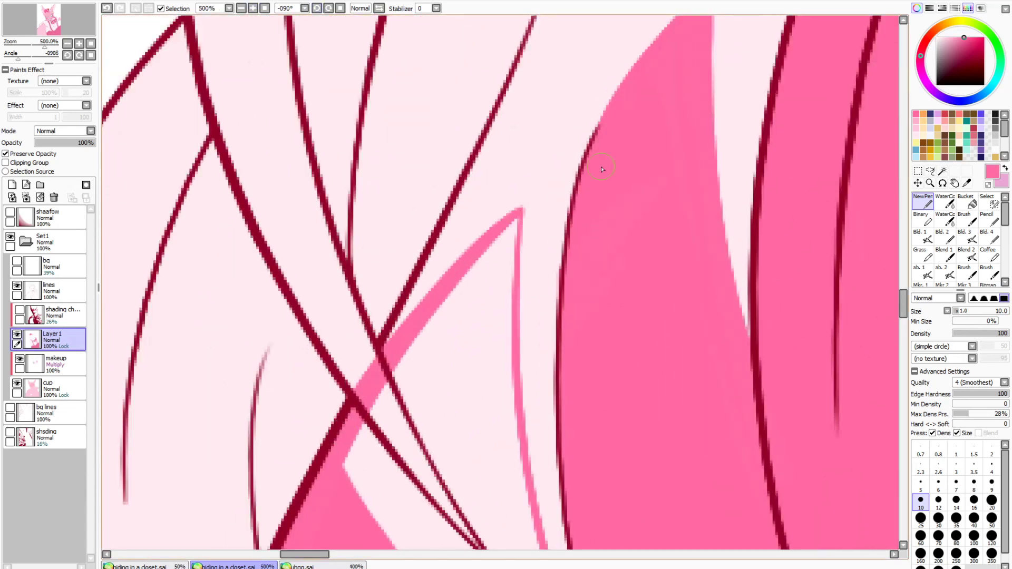
left_click_drag(904, 301, 904, 314)
left_click_drag(518, 76, 587, 440)
left_click_drag(520, 31, 560, 353)
left_click_drag(533, 226, 560, 348)
mouse_move(521, 199)
left_mouse_down()
mouse_move(580, 441)
mouse_move(610, 486)
left_mouse_up()
left_click_drag(906, 318, 906, 311)
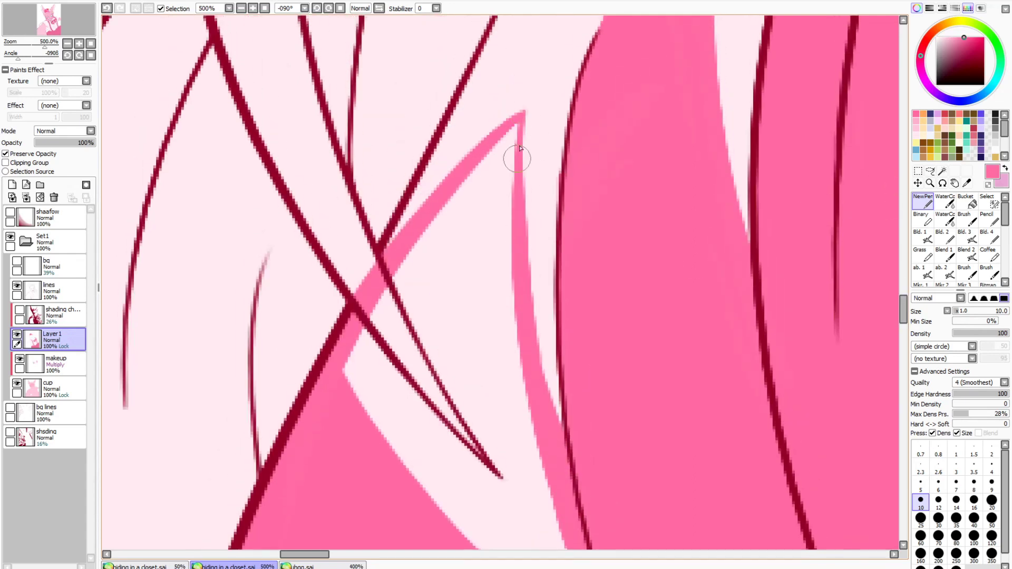
Fill the outlined upper streak tip solid hot pink with the pen at size 25
left_click(919, 521)
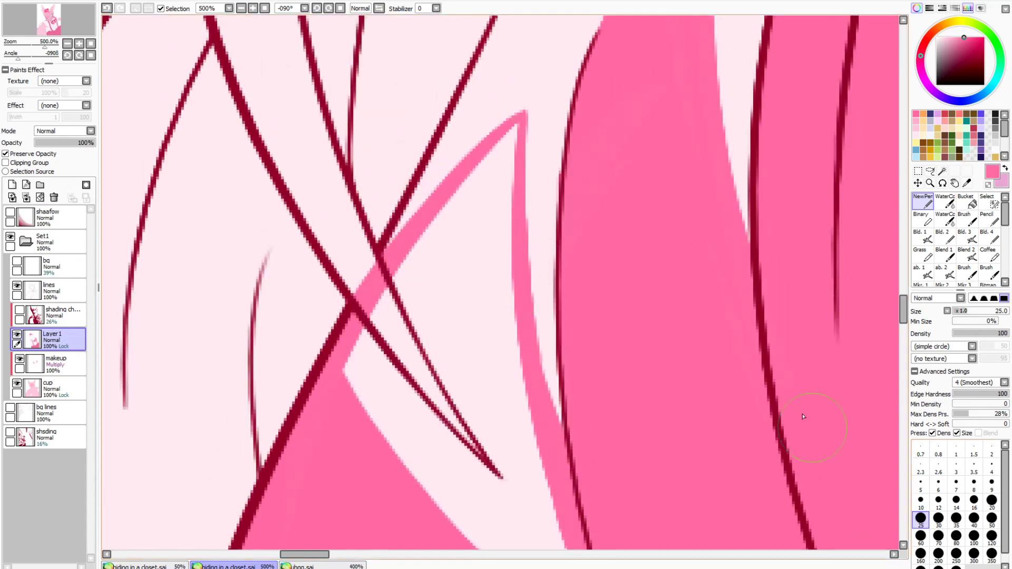
left_click_drag(517, 128, 363, 375)
left_click_drag(498, 145, 367, 385)
mouse_move(498, 153)
left_mouse_down()
mouse_move(512, 170)
mouse_move(536, 547)
left_mouse_up()
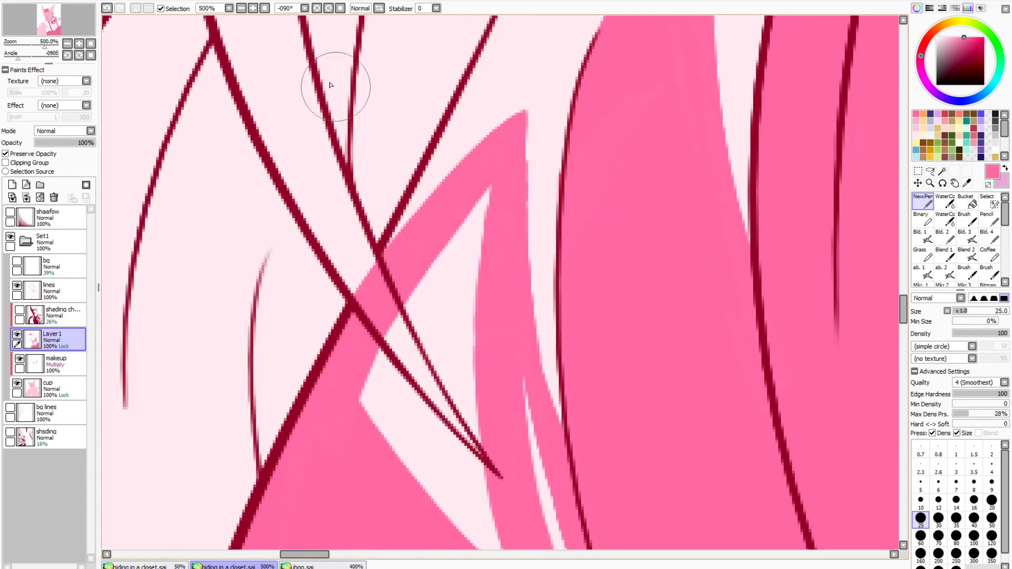
left_click(240, 8)
left_click(240, 7)
left_click_drag(525, 325, 538, 459)
left_click_drag(497, 229, 422, 366)
left_click_drag(477, 271, 503, 475)
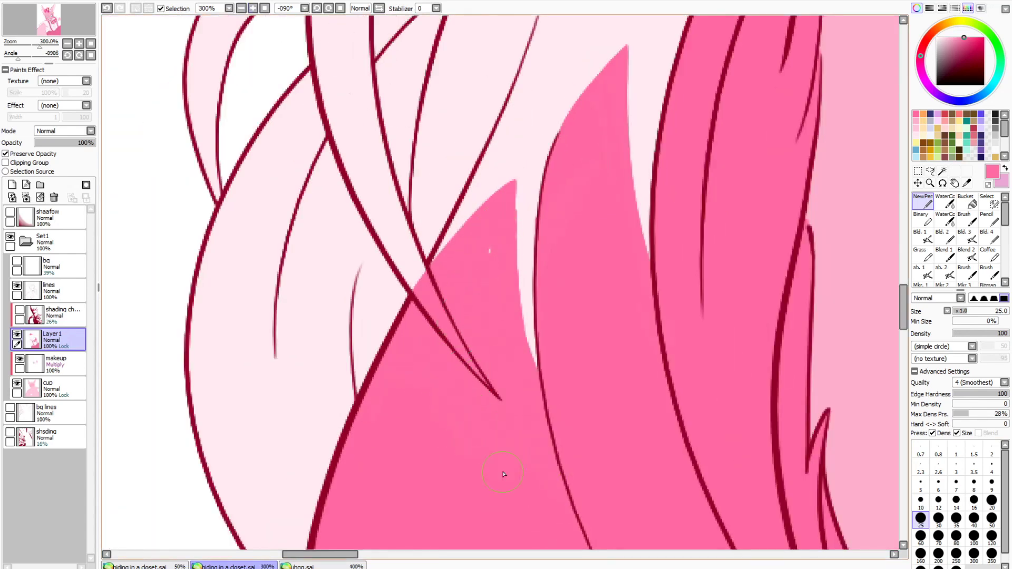
Try to cut a thin pale pink sliver into the tip of the lower fringe streak
left_click(91, 44)
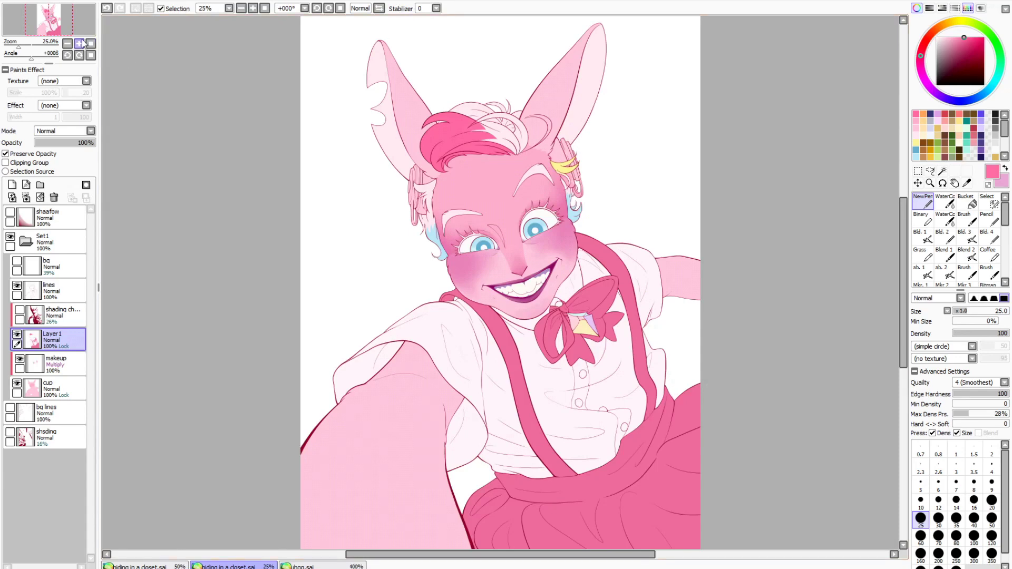
left_click(47, 10)
double_click(79, 43)
triple_click(79, 44)
triple_click(67, 55)
double_click(79, 43)
right_click(872, 270)
left_click_drag(903, 212, 903, 218)
left_click_drag(372, 555, 393, 555)
left_click_drag(491, 153, 266, 301)
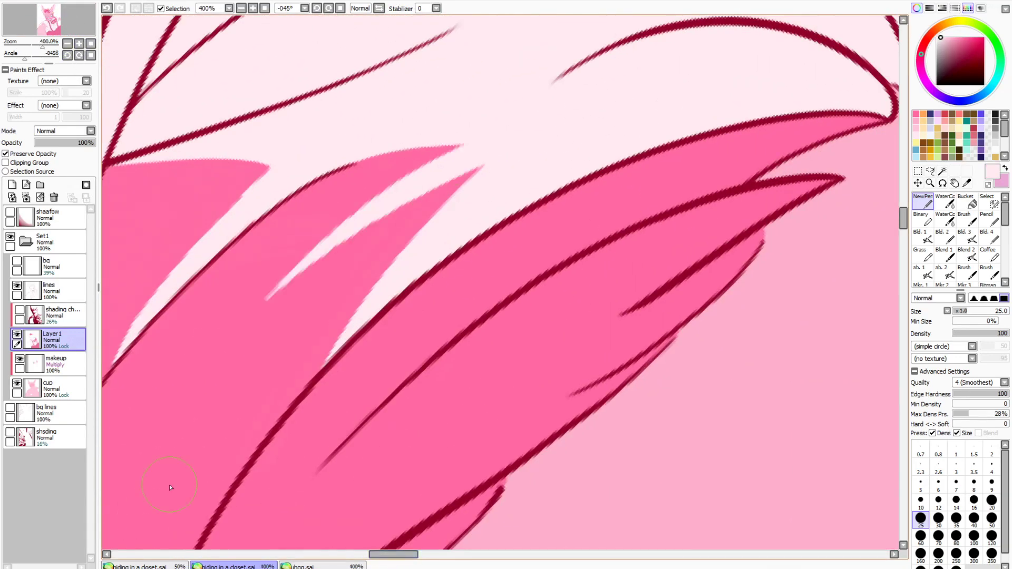
key("Home")
left_click(254, 8)
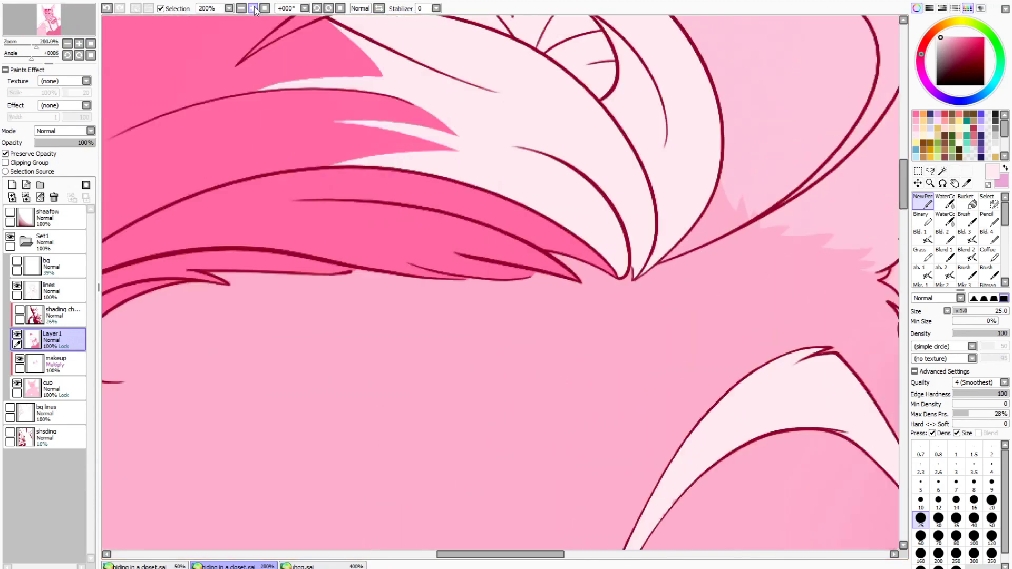
left_click(108, 8)
Trim the upper hot pink streak to a smooth curved edge and close the pale gap beneath it
scroll(659, 26, "up", 4)
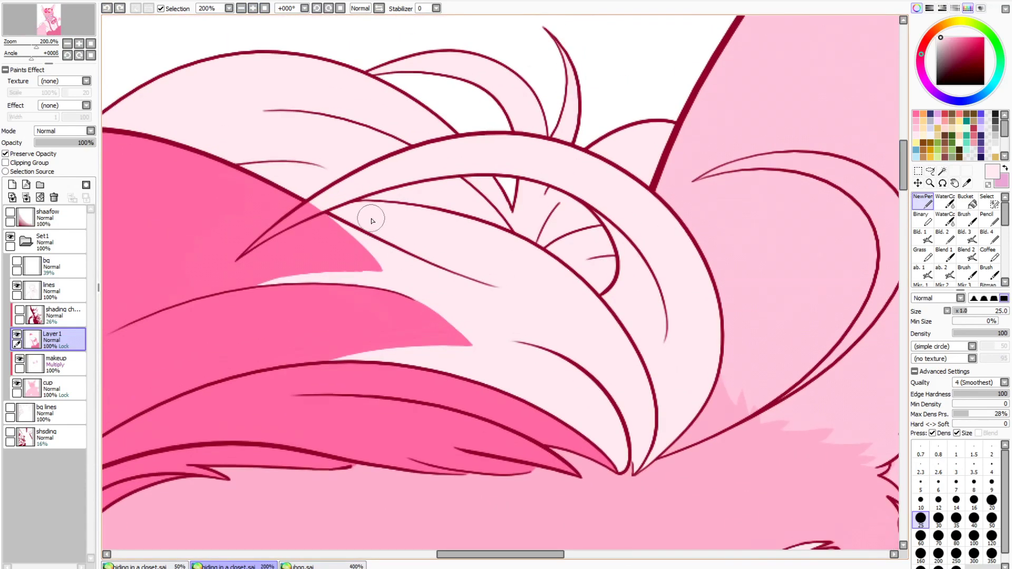
mouse_move(284, 181)
left_mouse_down()
mouse_move(350, 255)
mouse_move(384, 272)
left_mouse_up()
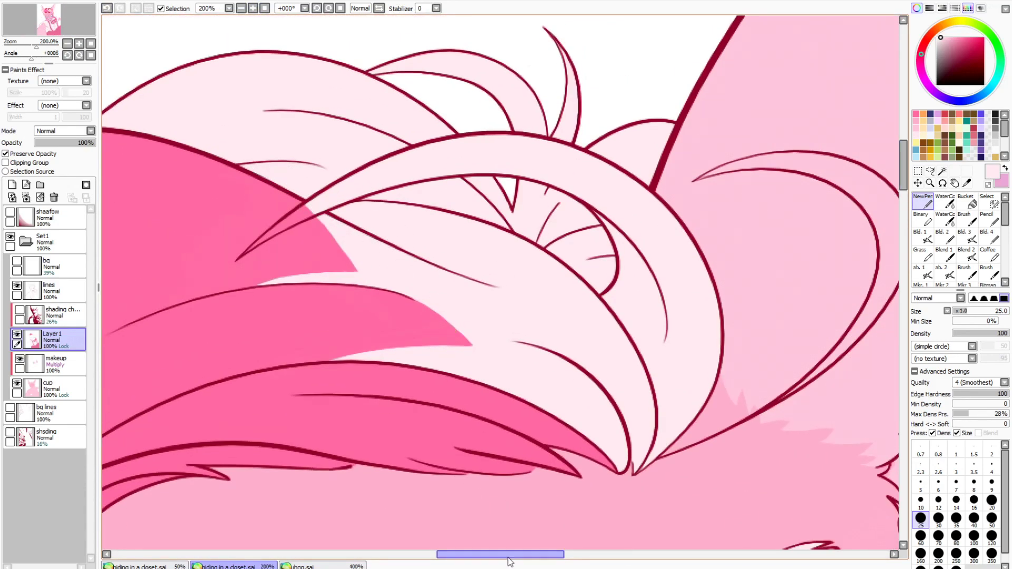
left_click_drag(510, 561, 486, 557)
right_click(402, 201)
left_click(379, 8)
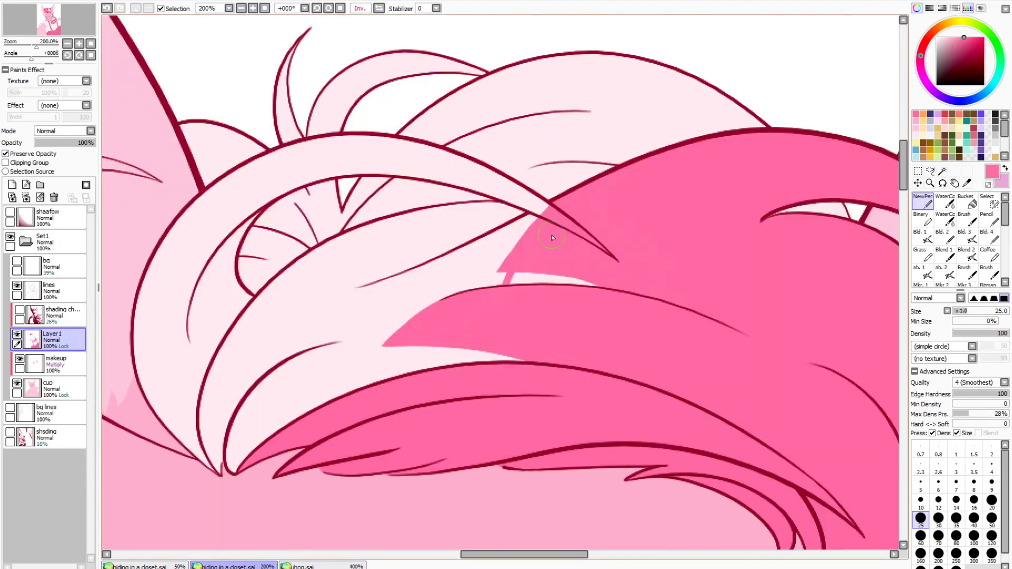
left_click_drag(520, 270, 606, 294)
mouse_move(498, 277)
left_mouse_down()
mouse_move(585, 175)
mouse_move(672, 130)
mouse_move(584, 187)
mouse_move(701, 136)
mouse_move(829, 124)
left_mouse_up()
left_click_drag(687, 153, 515, 286)
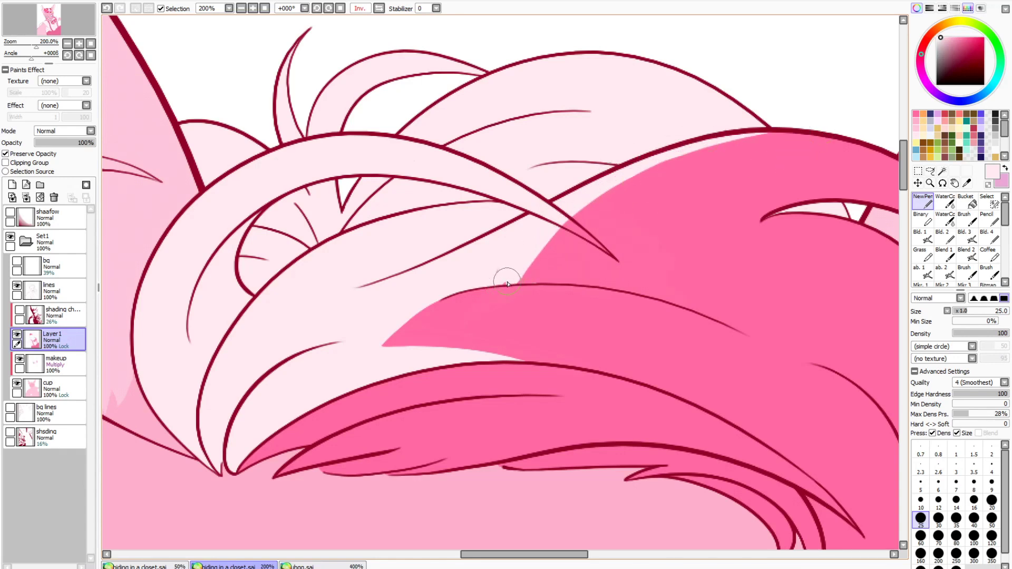
Rework the upper streak's edge into a small hot pink spike with a pale notch beneath it
mouse_move(514, 244)
left_mouse_down()
mouse_move(672, 151)
mouse_move(752, 130)
mouse_move(638, 176)
left_mouse_up()
left_click_drag(559, 229, 493, 287)
right_click(500, 264)
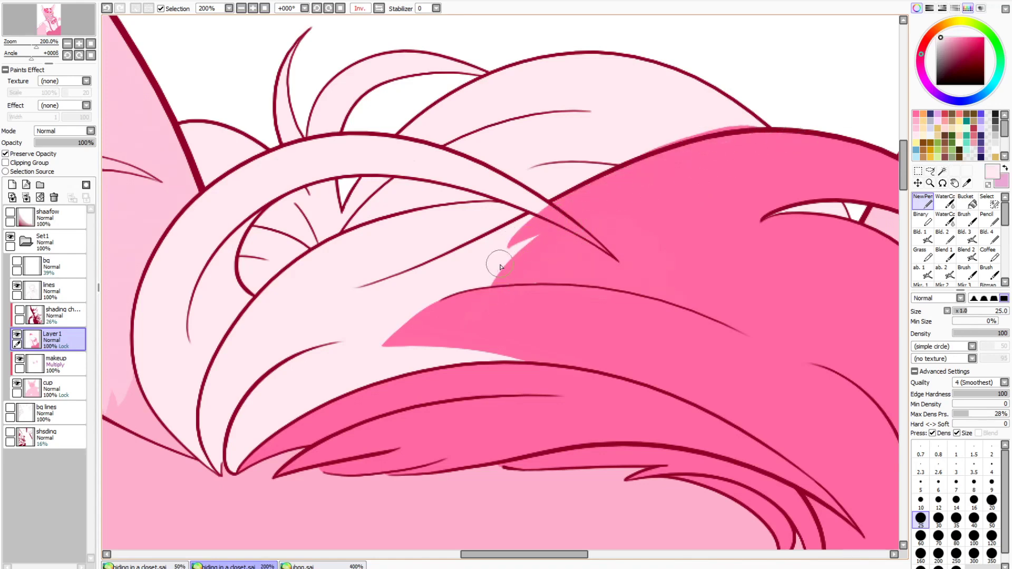
Shorten and narrow the lower hot pink streak to a slim point by carving its inner edge with pale pink
left_click(379, 8)
left_click_drag(402, 250, 449, 218)
left_click_drag(37, 46, 21, 57)
left_click_drag(642, 170, 593, 308)
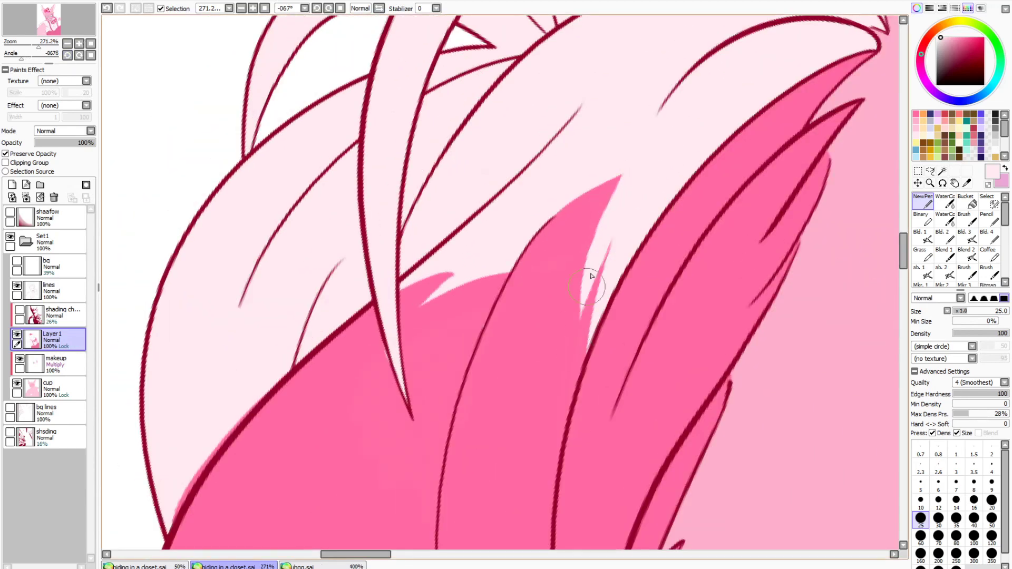
left_click_drag(617, 187, 576, 376)
left_click_drag(598, 269, 576, 377)
left_click_drag(625, 189, 568, 407)
left_click_drag(619, 182, 564, 322)
left_click_drag(558, 422, 601, 184)
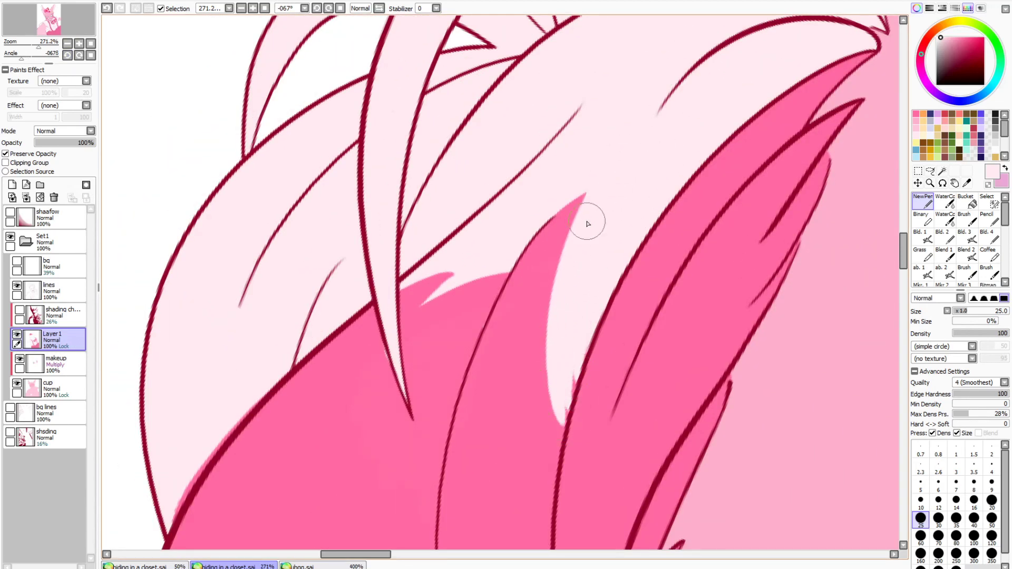
left_click_drag(582, 338, 571, 419)
Paint a curved hot pink band along the lower lock's outer line, leaving a pointed pale wedge beside the streak
right_click(660, 258)
left_click_drag(730, 165, 559, 427)
left_click_drag(648, 235, 563, 421)
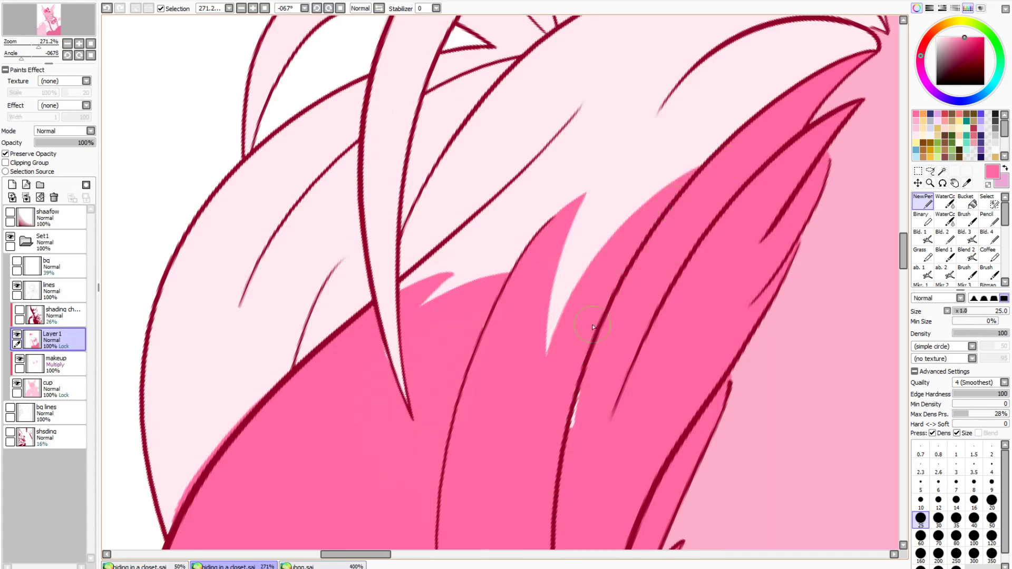
In the mirrored view, refine the pale wedge between the lower streak and the lower lock with pale pink
left_click(91, 44)
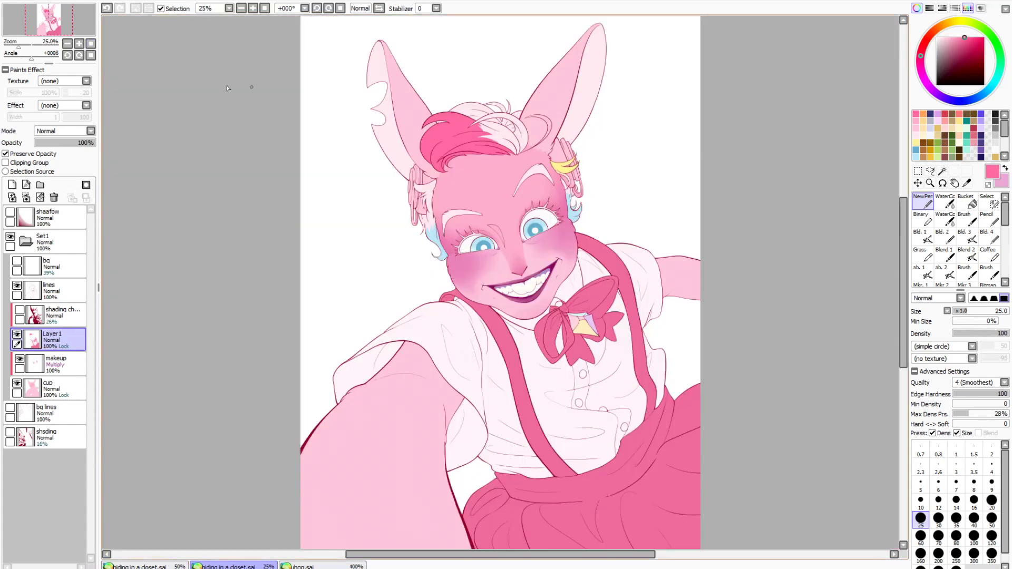
left_click(78, 43)
left_click(91, 43)
left_click(378, 7)
left_click_drag(667, 154, 575, 177)
left_click_drag(638, 144, 575, 177)
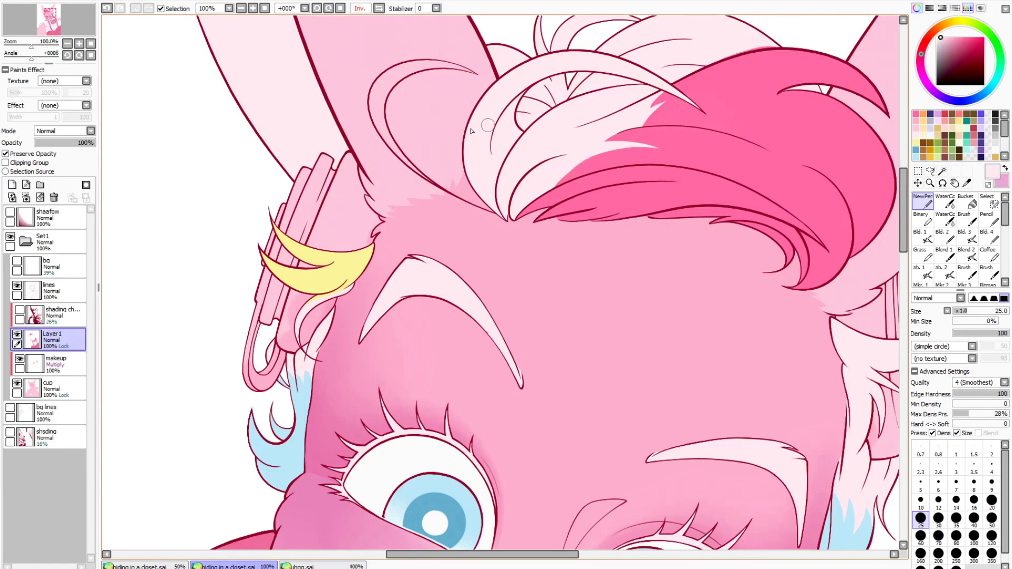
Turn off the mirrored view and check the head's overall colouring
scroll(578, 112, "down", 2)
key("h")
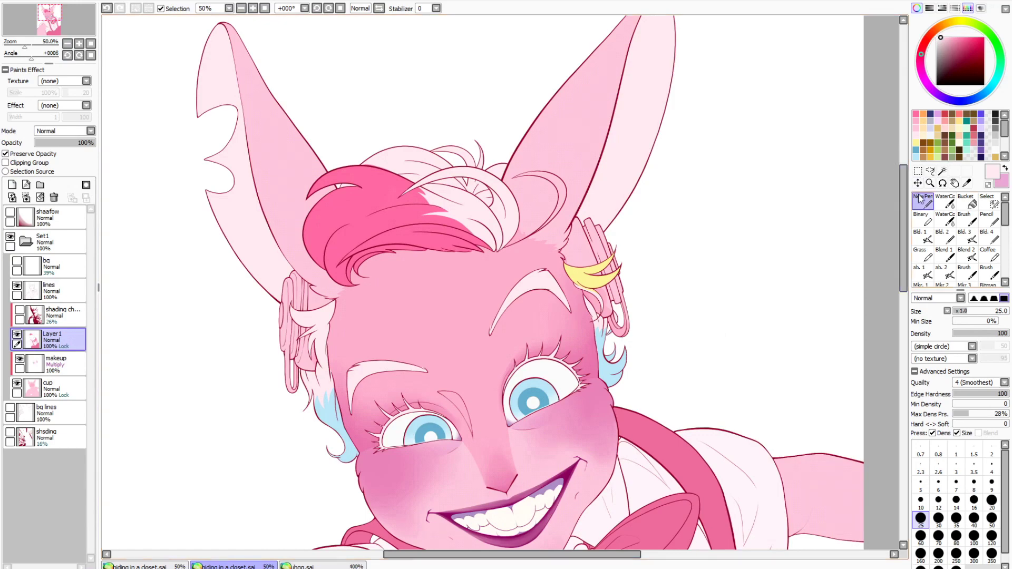
scroll(896, 235, "down", 5)
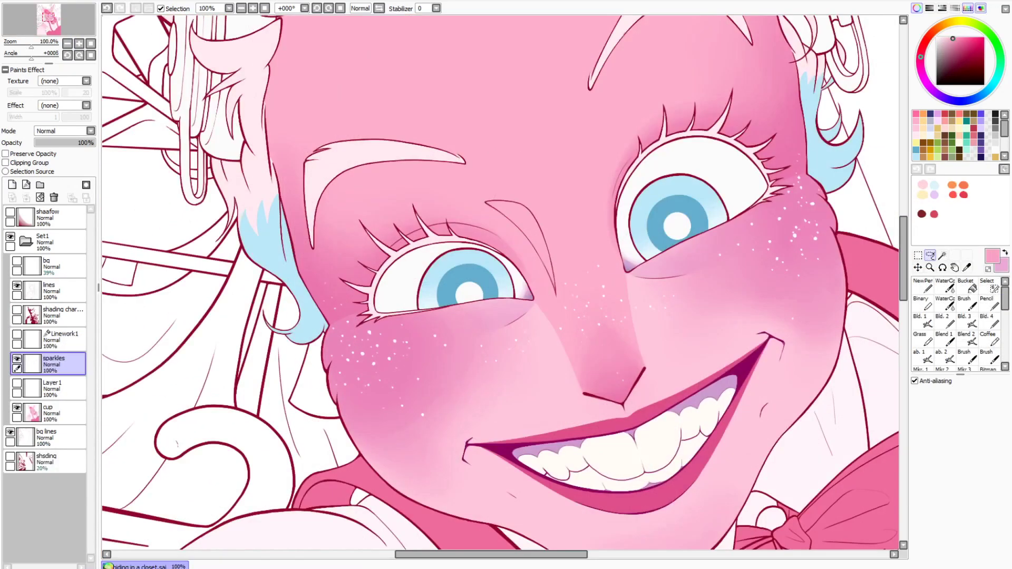
With a white pen at size 25 on the sparkles layer, dot small speckles across the bridge of the nose
left_click_drag(552, 554, 573, 553)
left_click(923, 286)
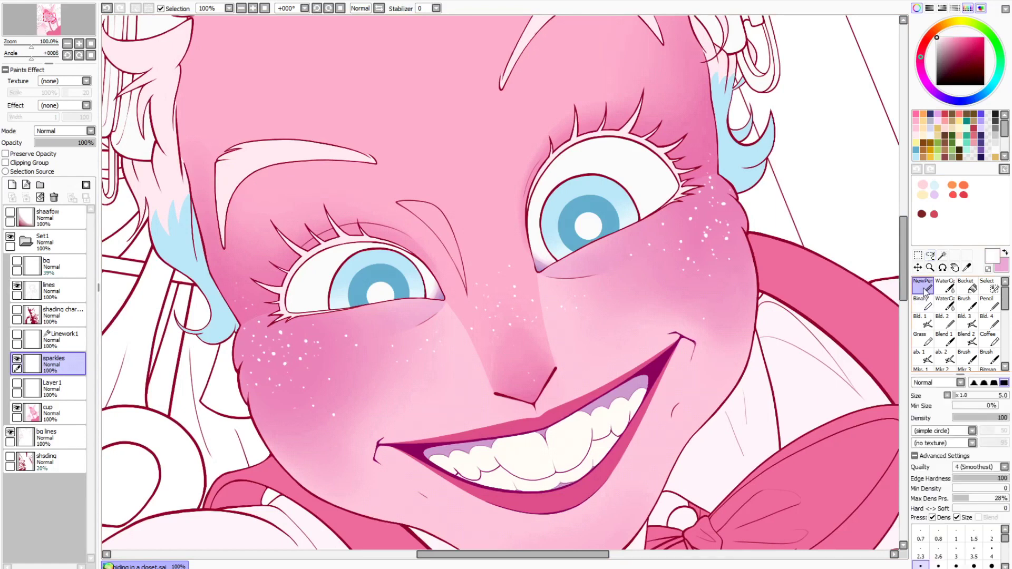
left_click(978, 7)
left_click(920, 519)
left_click(78, 44)
left_click(79, 44)
left_click(79, 44)
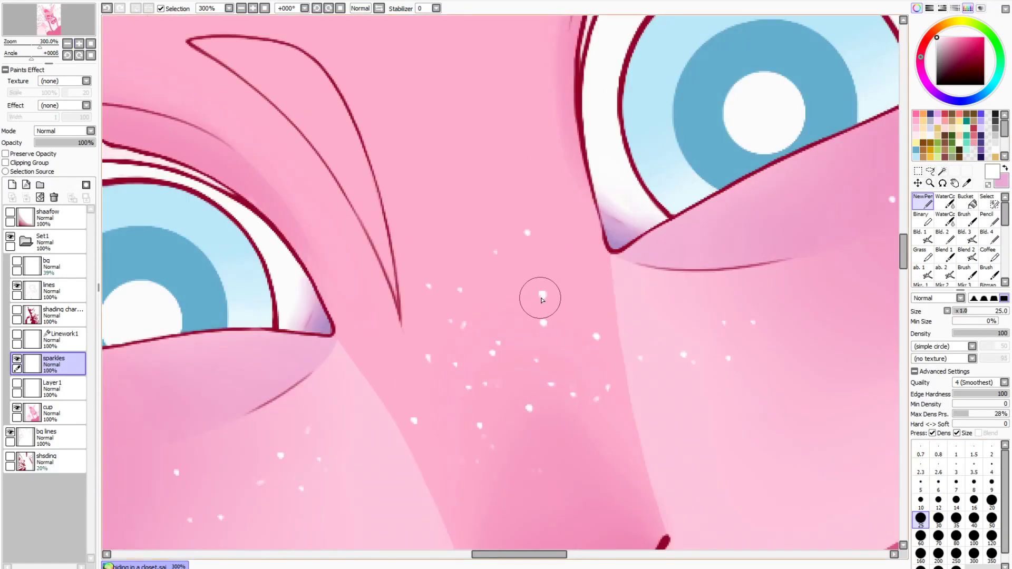
left_click(464, 324)
left_click(428, 358)
Show the linework layer containing the thin crosses and lower its opacity to 37% as a tracing guide
left_click_drag(559, 555, 602, 555)
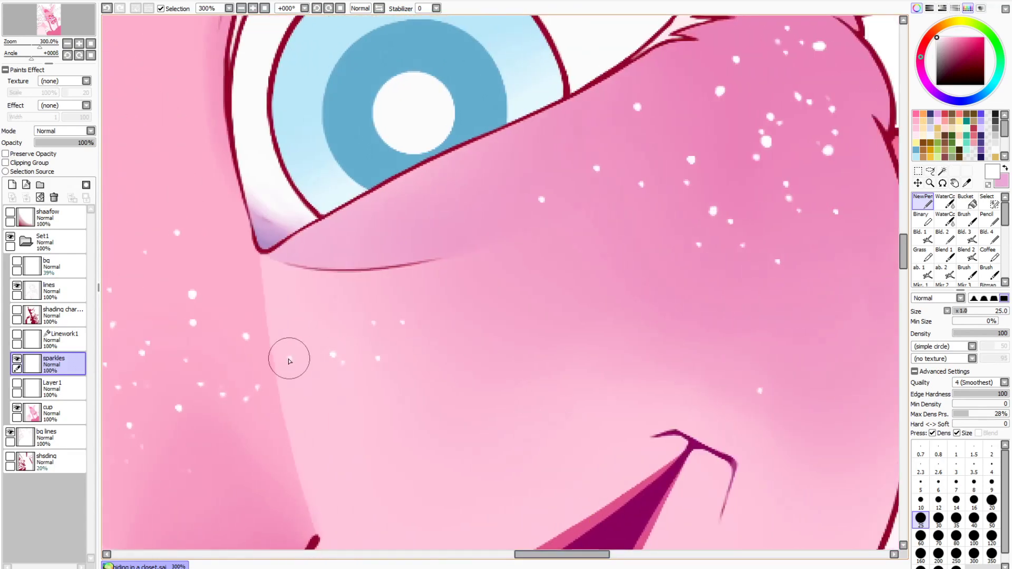
scroll(876, 332, "up", 3)
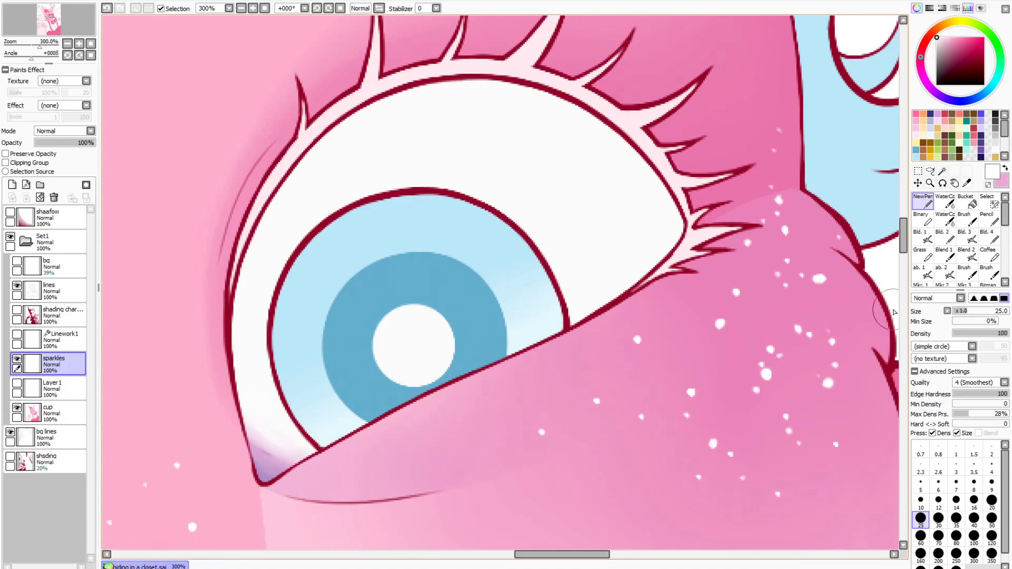
scroll(773, 153, "down", 4)
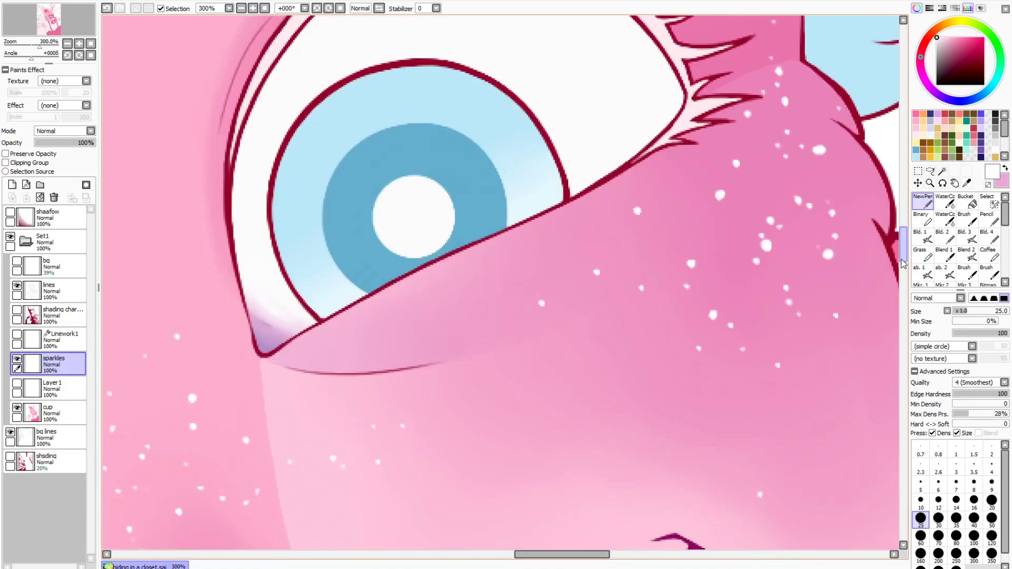
left_click_drag(583, 556, 466, 560)
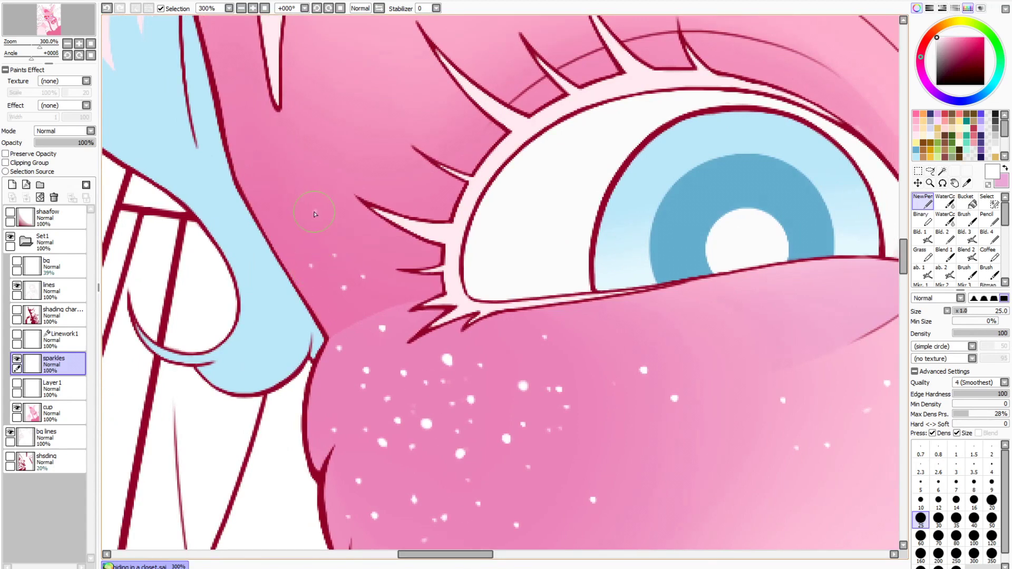
scroll(825, 260, "down", 3)
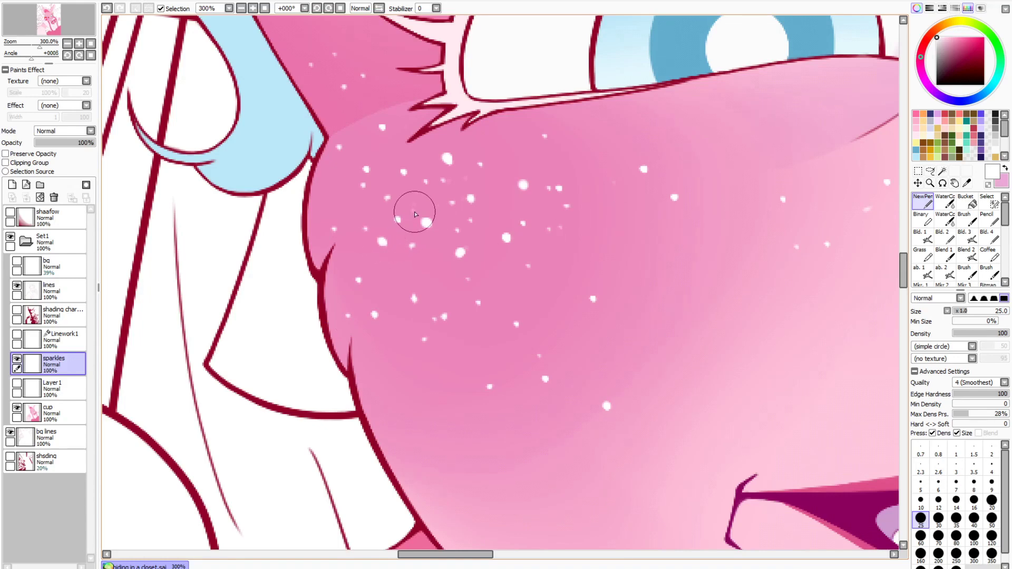
mouse_move(904, 276)
left_mouse_down()
mouse_move(904, 296)
mouse_move(904, 271)
left_mouse_up()
left_click_drag(486, 555, 524, 564)
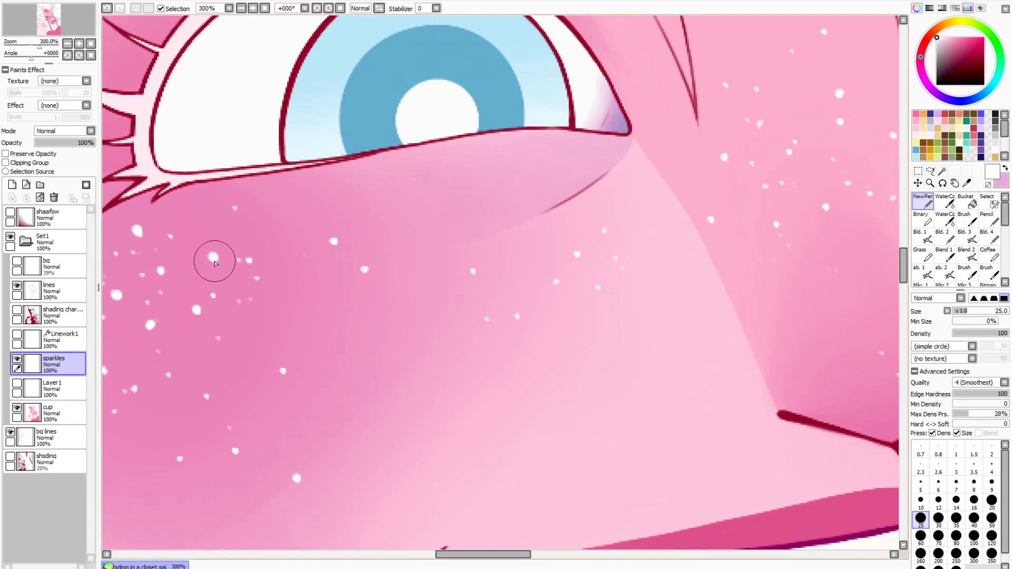
left_click(19, 335)
left_click(53, 339)
left_click_drag(90, 142, 57, 142)
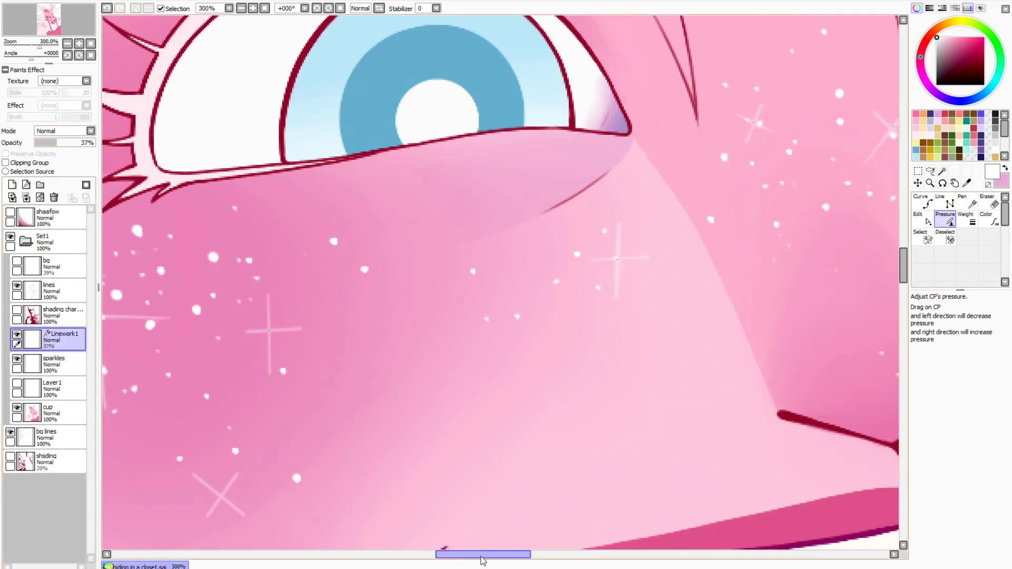
On a new layer above the sparkles, paint the large white four-pointed star over its guide cross on the left cheek
left_click_drag(482, 555, 446, 554)
left_click(53, 364)
left_click(14, 184)
left_click_drag(379, 216, 403, 453)
key("ctrl+z")
mouse_move(379, 215)
left_mouse_down()
mouse_move(401, 422)
mouse_move(378, 208)
left_mouse_up()
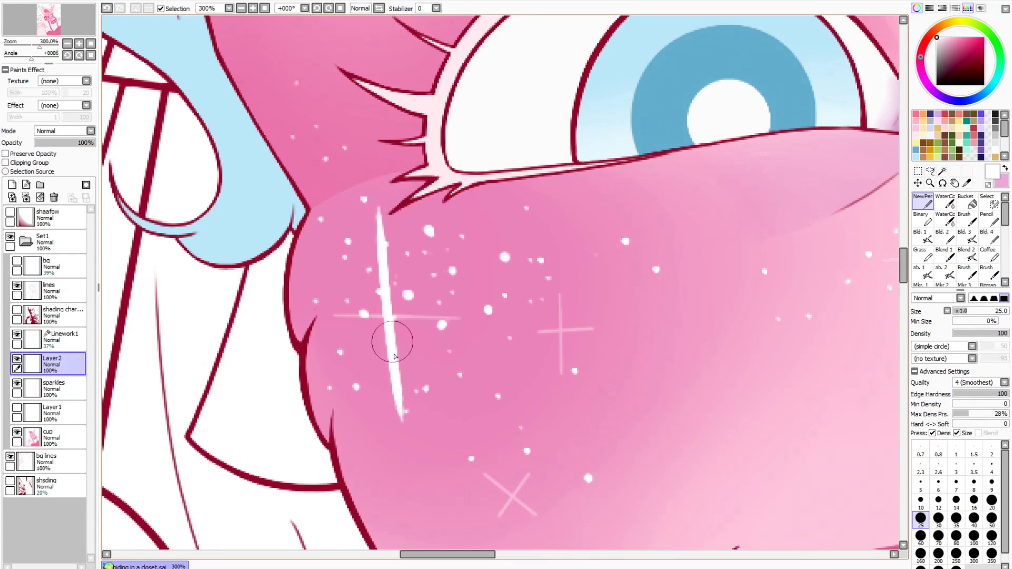
left_click(316, 8)
left_click_drag(492, 335, 364, 420)
Paint the smaller upright star and the small X-shaped star over their guide crosses on the left cheek
left_click_drag(602, 272, 545, 312)
key("Home")
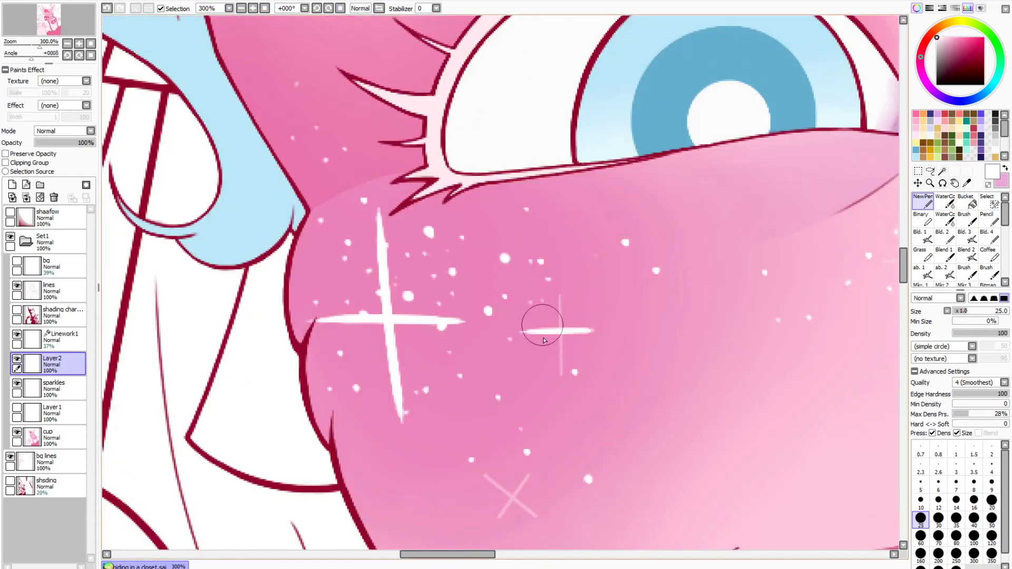
left_click(109, 9)
left_click(109, 8)
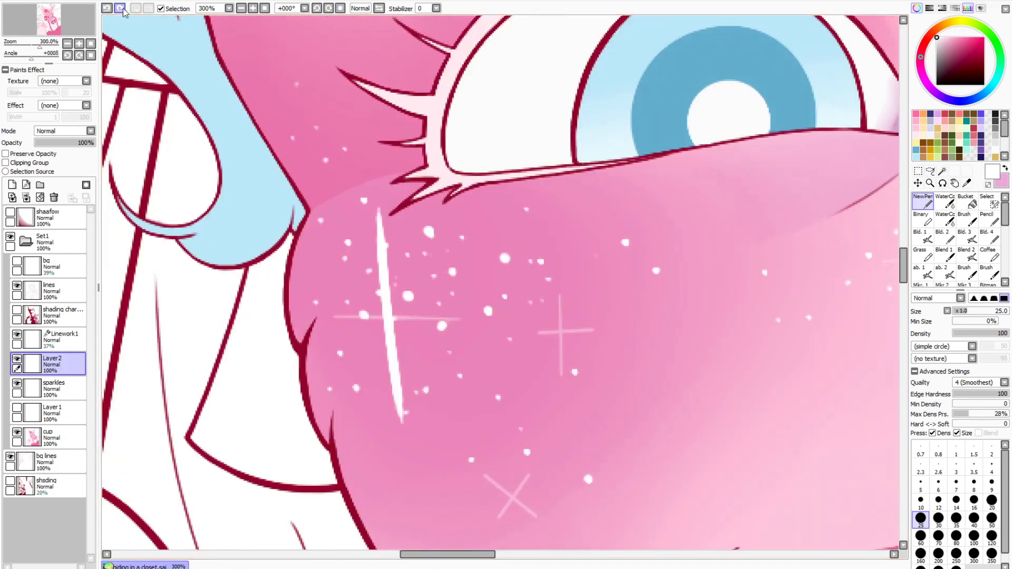
key("ctrl+y")
left_click_drag(595, 332, 520, 338)
mouse_move(560, 375)
left_mouse_down()
mouse_move(554, 292)
mouse_move(560, 384)
left_mouse_up()
left_click_drag(903, 266, 903, 279)
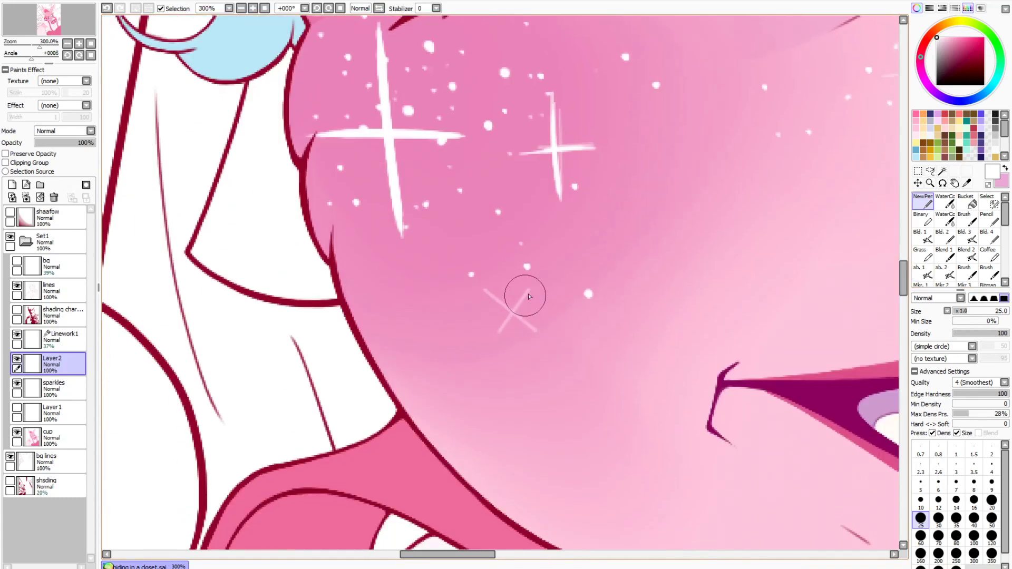
left_click_drag(491, 295, 526, 333)
Trace the guide crosses on the nose bridge and beneath the left eye as white stars, redoing faulty strokes
left_click_drag(491, 555, 570, 556)
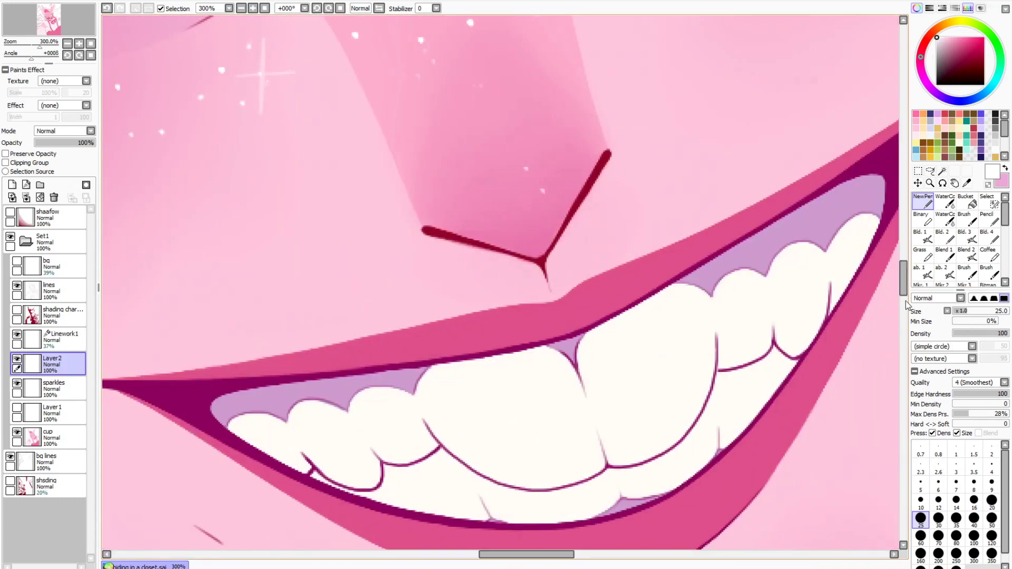
left_click_drag(903, 285, 902, 261)
mouse_move(509, 345)
left_mouse_down()
mouse_move(572, 259)
mouse_move(507, 348)
left_mouse_up()
left_click(107, 8)
left_click(107, 9)
left_click_drag(560, 319, 517, 281)
left_click_drag(256, 391, 273, 468)
left_click(107, 9)
mouse_move(253, 391)
left_mouse_down()
mouse_move(267, 467)
mouse_move(300, 411)
left_mouse_up()
Paint the large diagonal star and the smaller one beside it in white over the guide crosses on the right cheek
left_click_drag(556, 555, 650, 556)
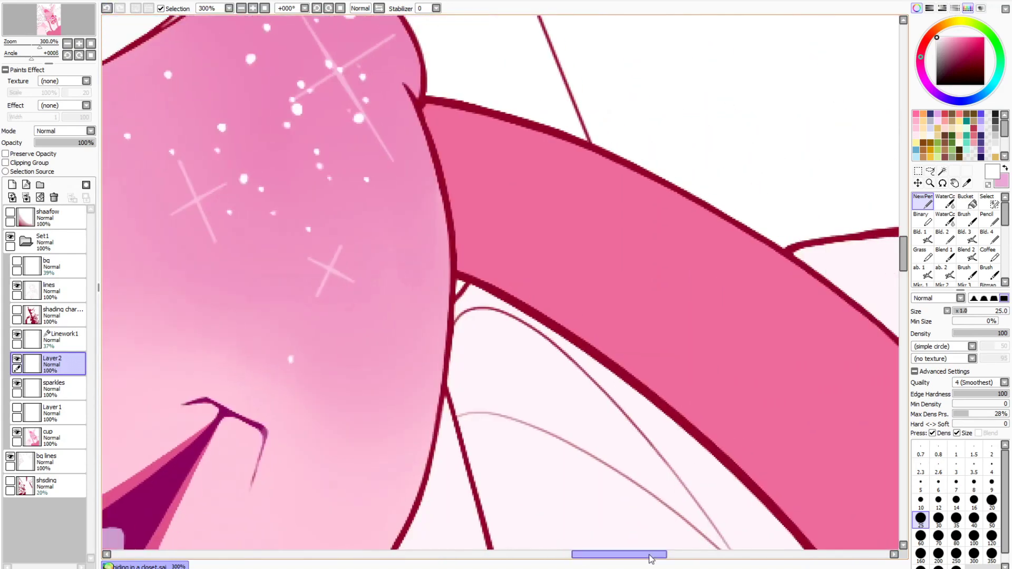
scroll(338, 343, "up", 3)
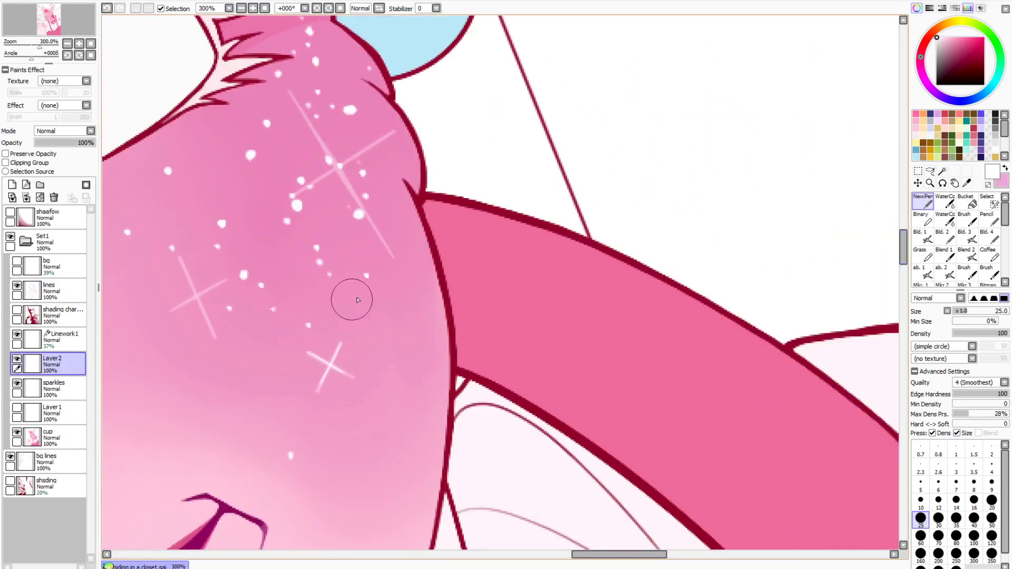
left_click_drag(903, 248, 902, 239)
left_click_drag(290, 210, 398, 395)
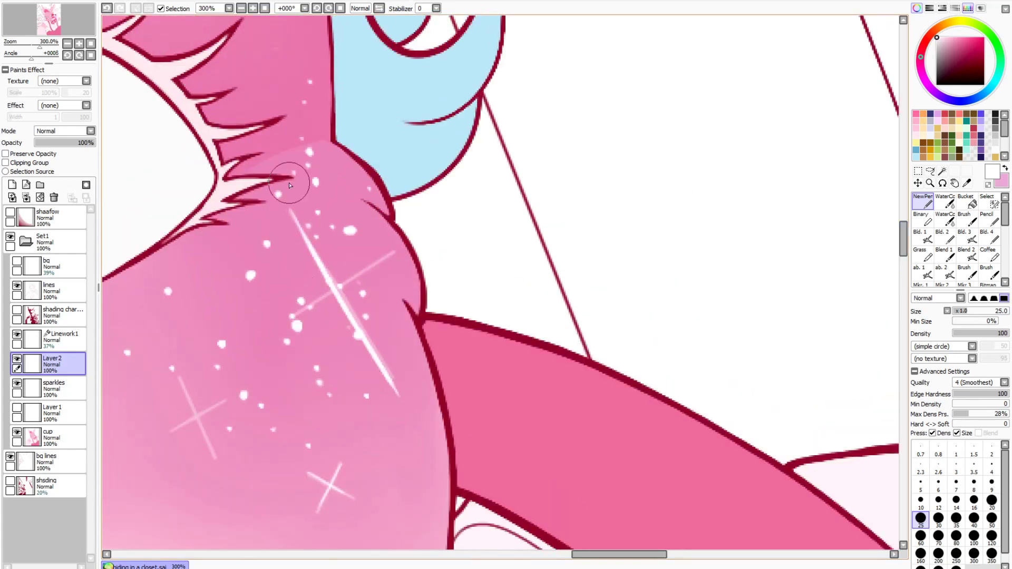
left_click_drag(289, 207, 398, 390)
left_click_drag(390, 255, 294, 323)
left_click_drag(230, 400, 157, 442)
mouse_move(172, 378)
left_mouse_down()
mouse_move(216, 467)
mouse_move(194, 419)
left_mouse_up()
Delete the linework guide layer and check the painted stars on the whole drawing
left_click(68, 342)
left_click(53, 197)
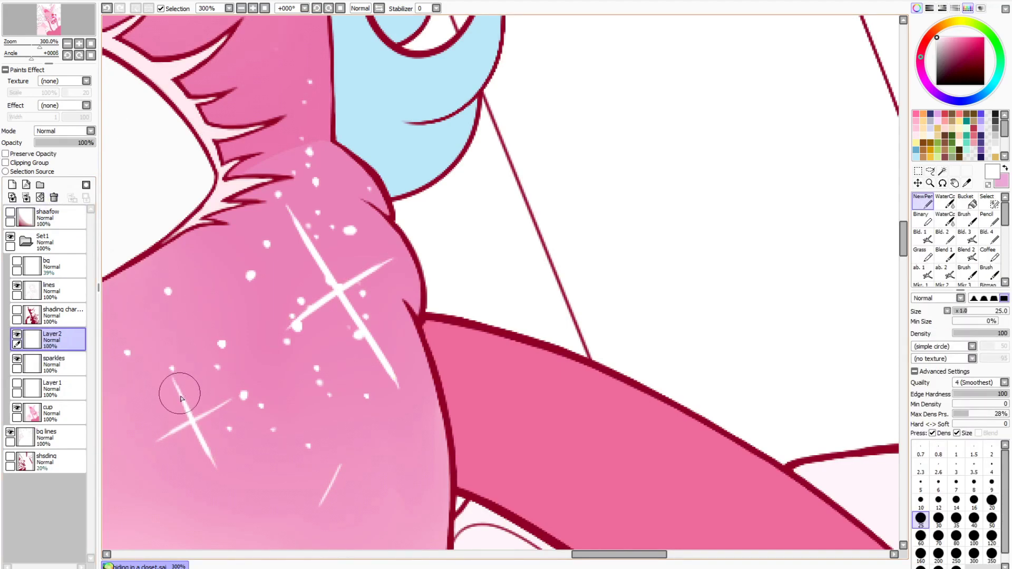
left_click(88, 45)
scroll(501, 280, "up", 4)
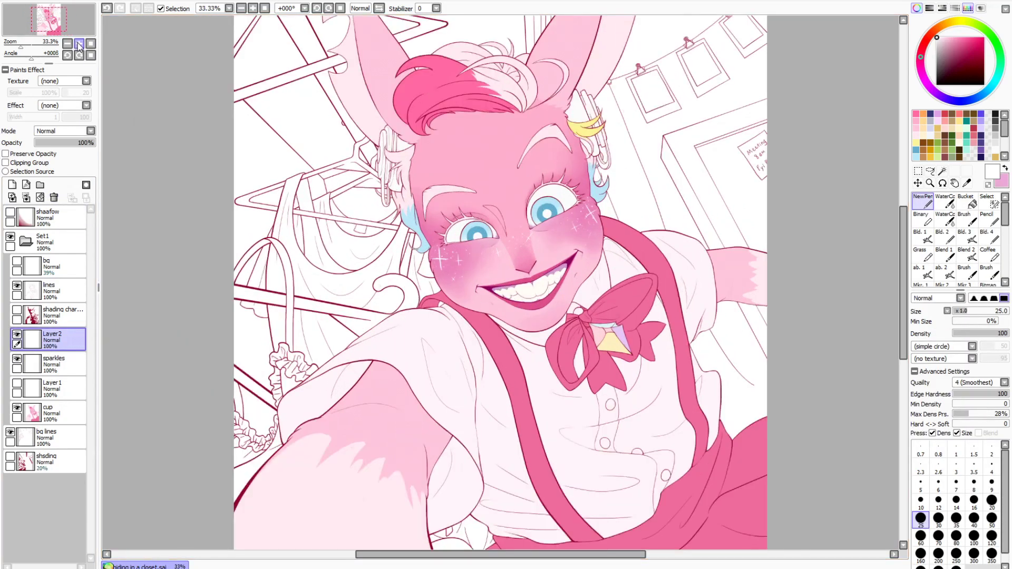
Lasso the large star below the right eye's outer lashes, place it on its own new layer and clear the selection
left_click_drag(907, 266, 907, 245)
left_click(930, 172)
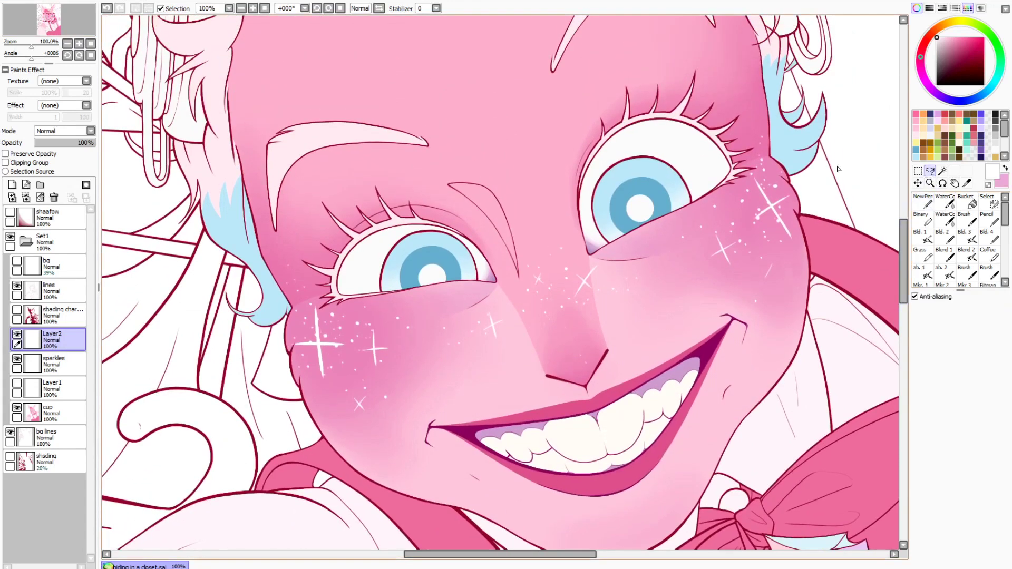
left_click_drag(780, 156, 837, 232)
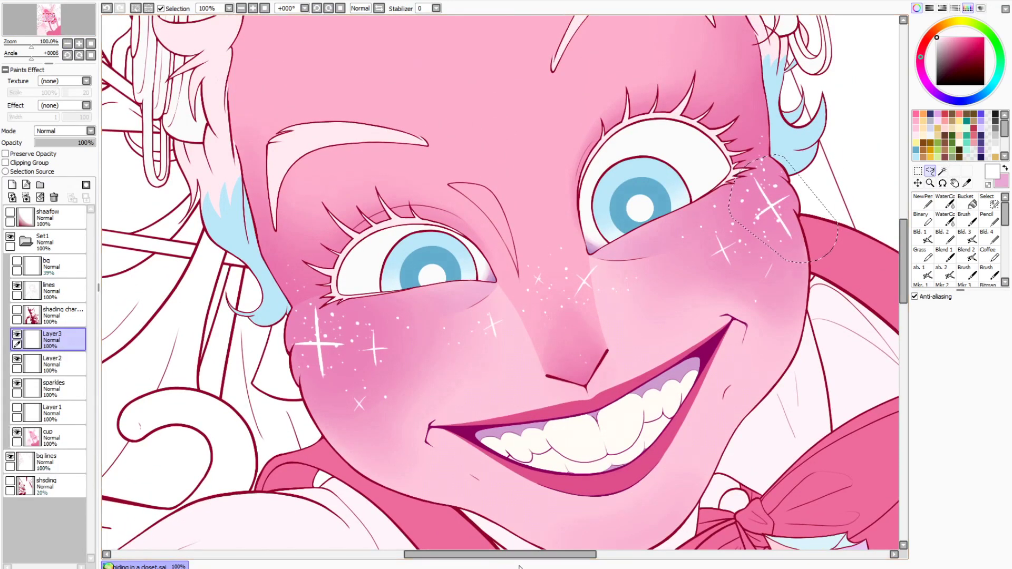
left_click_drag(518, 554, 570, 554)
left_click(79, 44)
left_click_drag(907, 253, 907, 243)
left_click(691, 304, "ctrl")
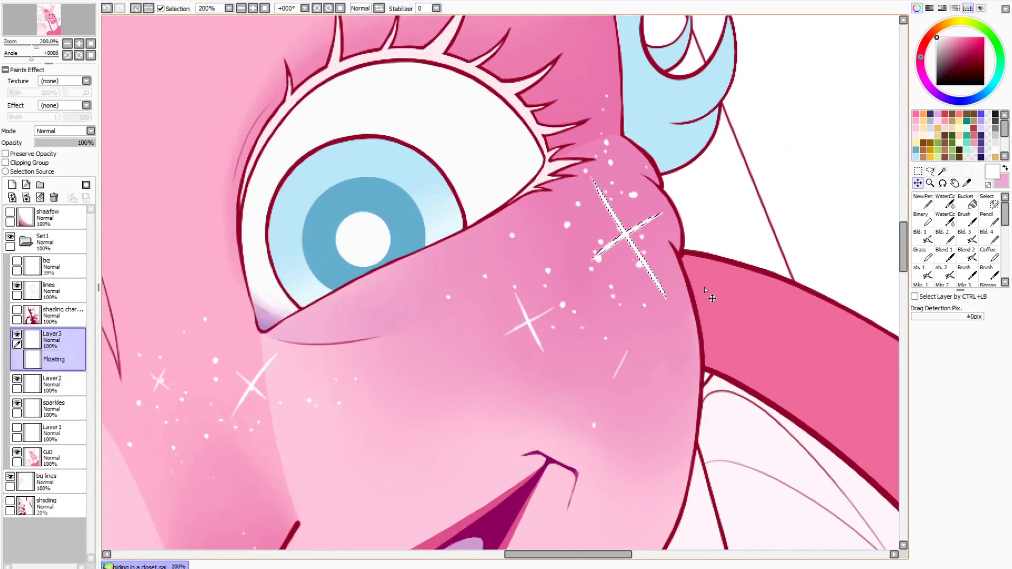
left_click(923, 201)
left_click(136, 8)
left_click(67, 43)
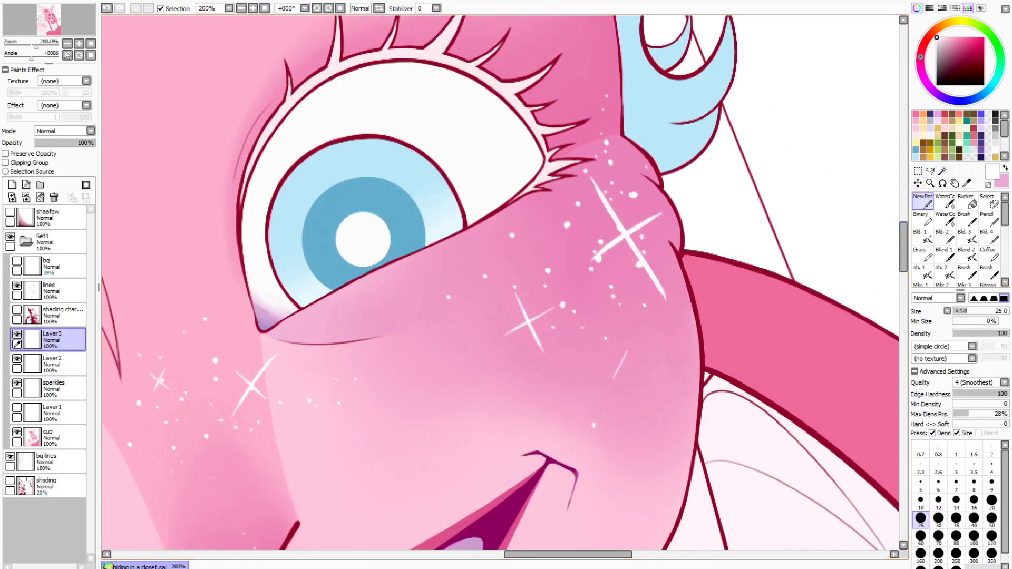
Merge the separated star's layer down into the layer holding the other stars
left_click(67, 55)
left_click(90, 55)
left_click(67, 43)
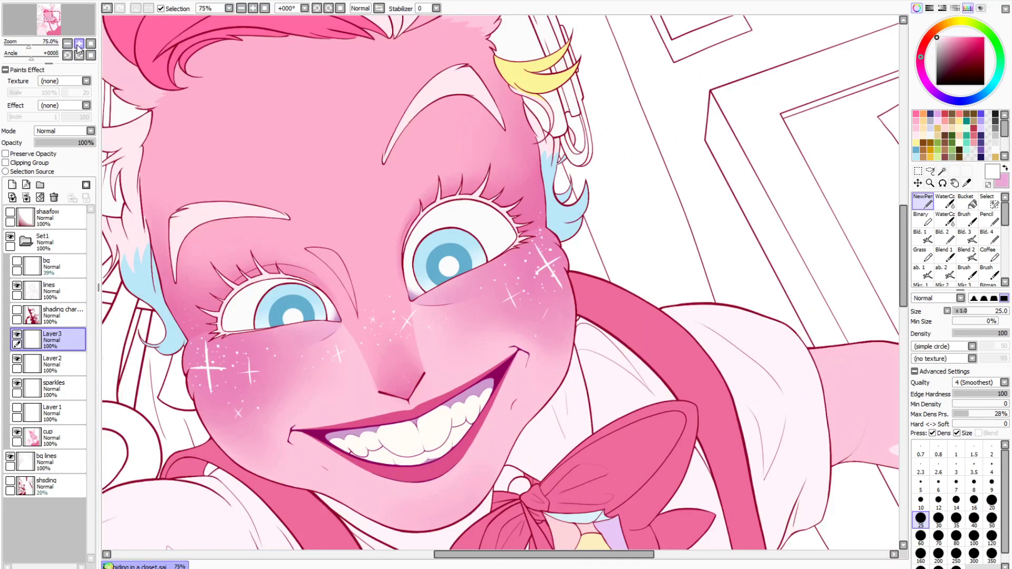
left_click(79, 43)
left_click(79, 43)
left_click(918, 183)
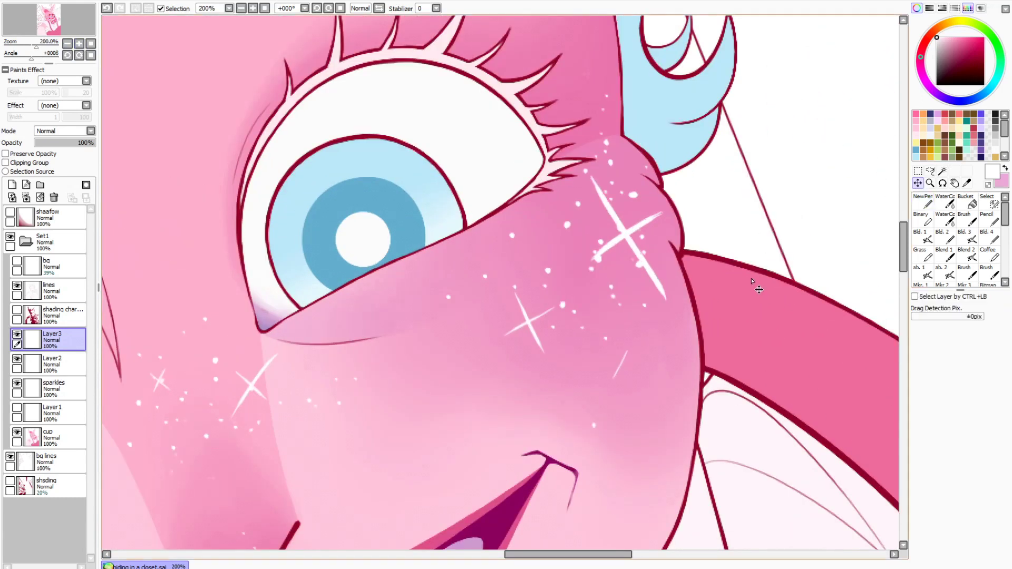
left_click(26, 197)
With the white pen at size 10, refine the large star's arm tips and complete the small cross on the right cheek
left_click(79, 43)
left_click(926, 205)
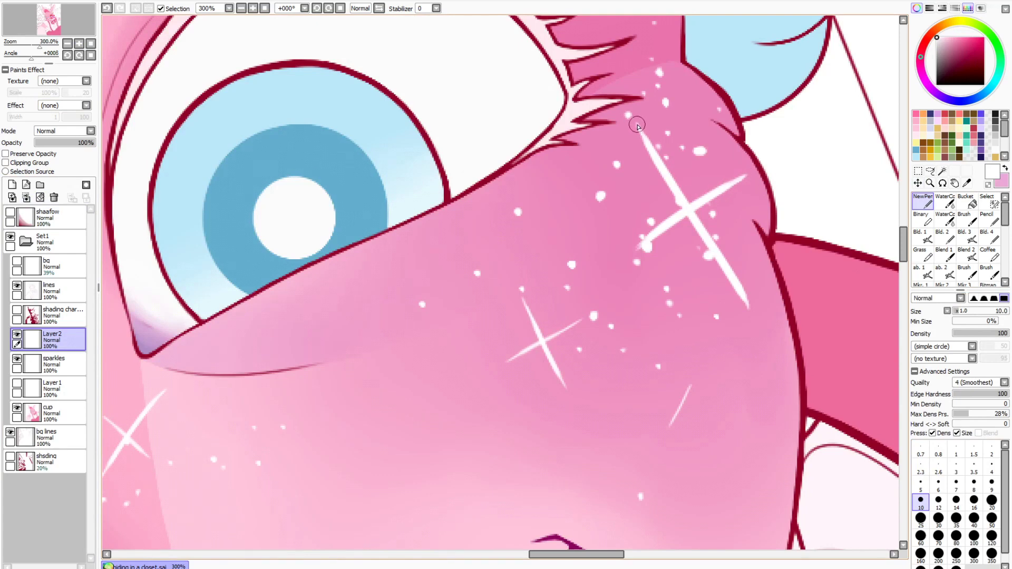
left_click_drag(633, 252, 644, 244)
Compare the drawing with and without the stars, and add a new layer directly above the sparkles layer
left_click(91, 44)
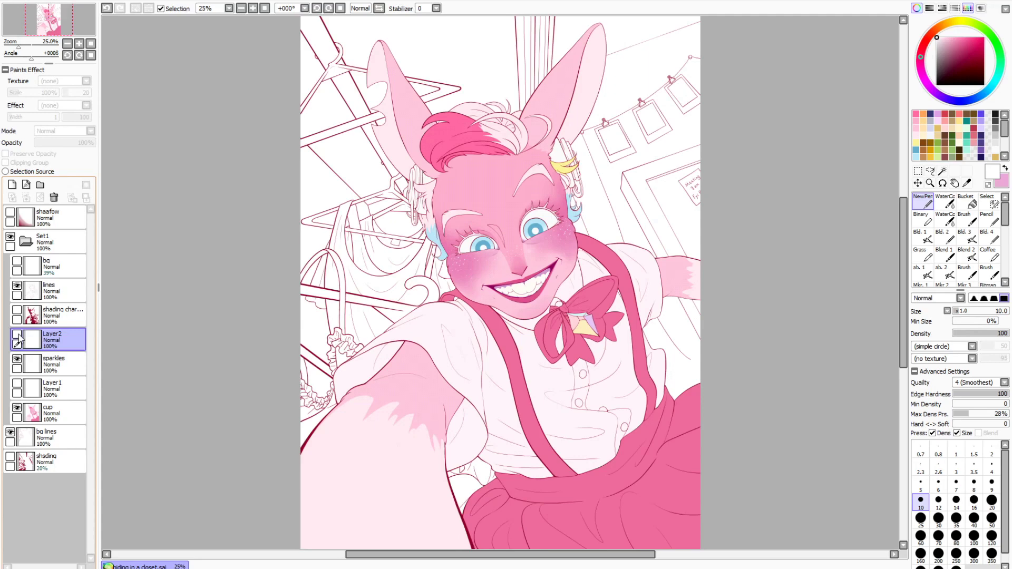
left_click(78, 44)
left_click(78, 44)
left_click(78, 44)
left_click(78, 45)
left_click(53, 364)
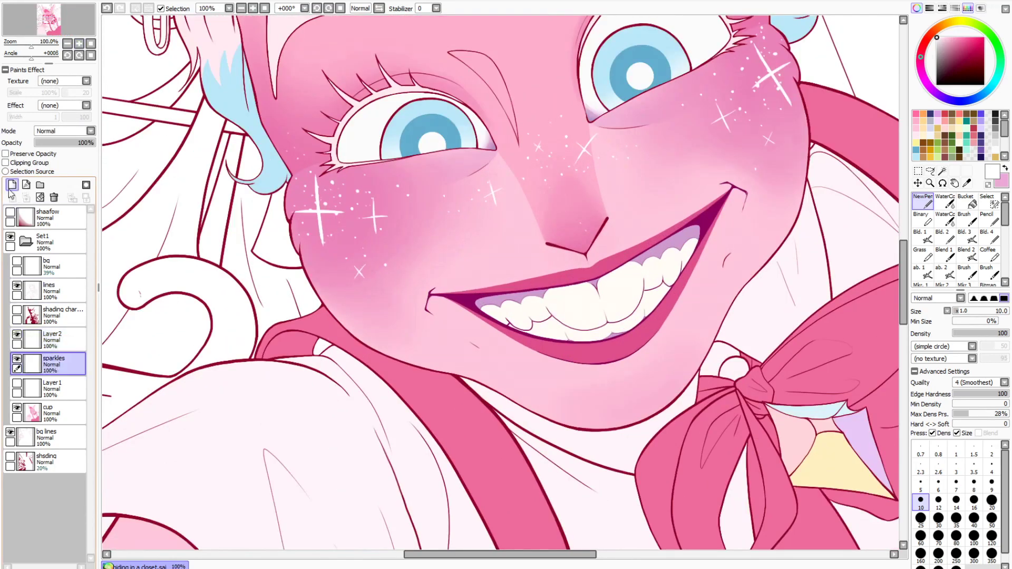
left_click(12, 184)
Open the bench drawing as a reference and examine the pink character's cheek sparkles
left_click_drag(904, 259, 903, 245)
left_click_drag(538, 553, 507, 554)
left_click(253, 8)
left_click(253, 8)
left_click(253, 8)
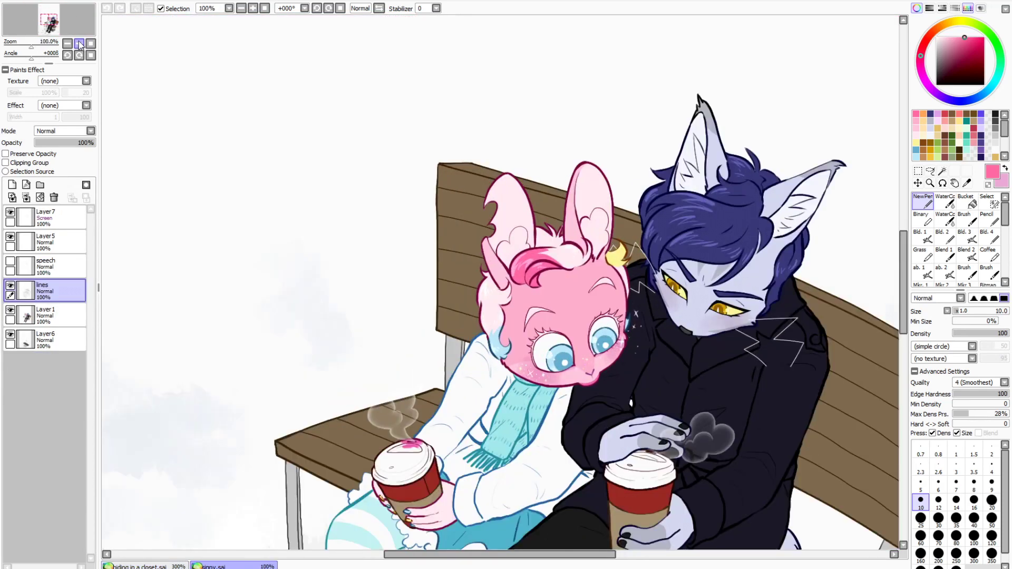
scroll(894, 292, "down", 5)
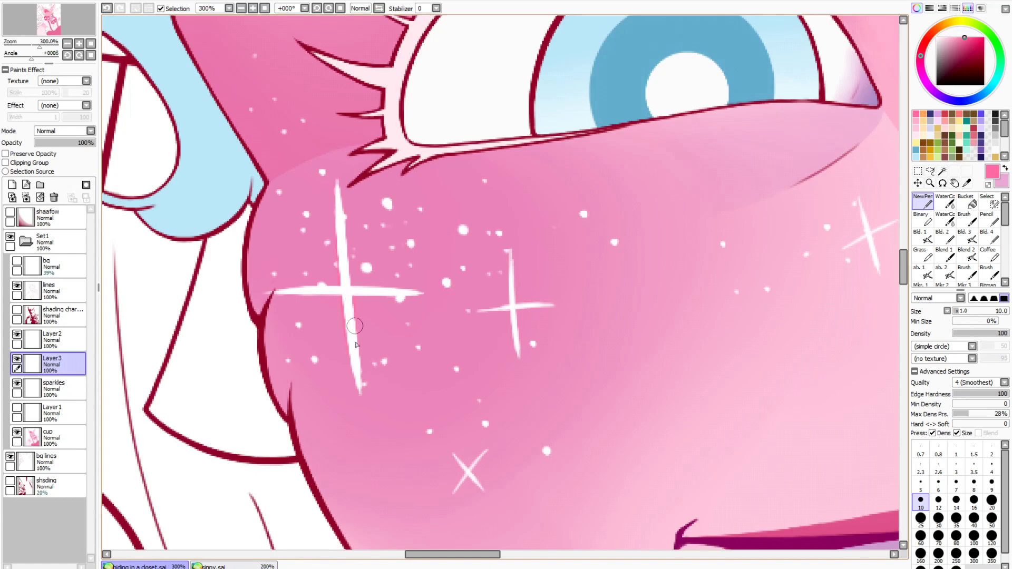
Set the star layer to Luminosity blending and tint the small stars on the cheeks and nose pale yellow
left_click_drag(341, 206, 568, 103)
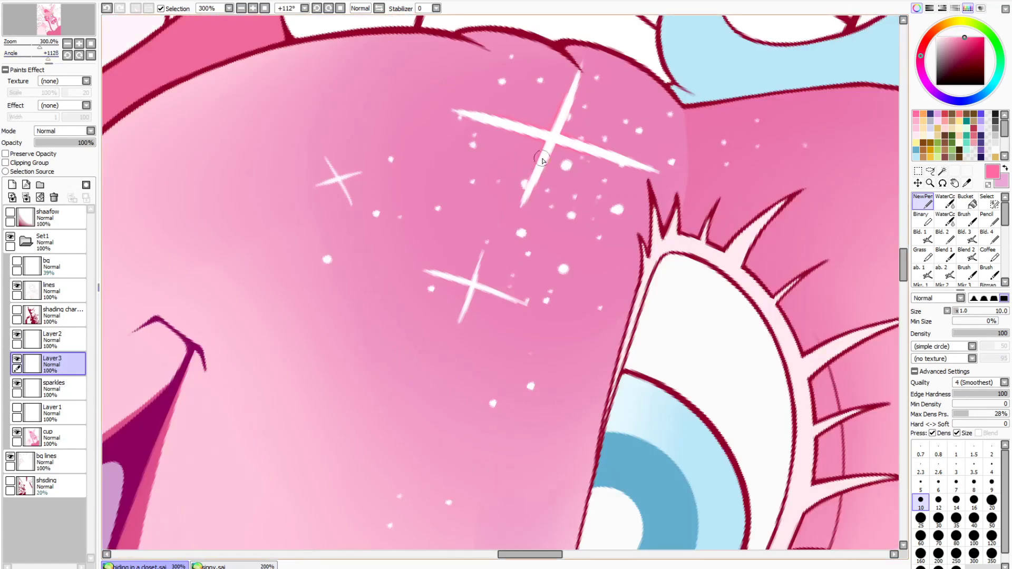
left_click(340, 8)
left_click_drag(478, 555, 490, 555)
left_click(920, 518)
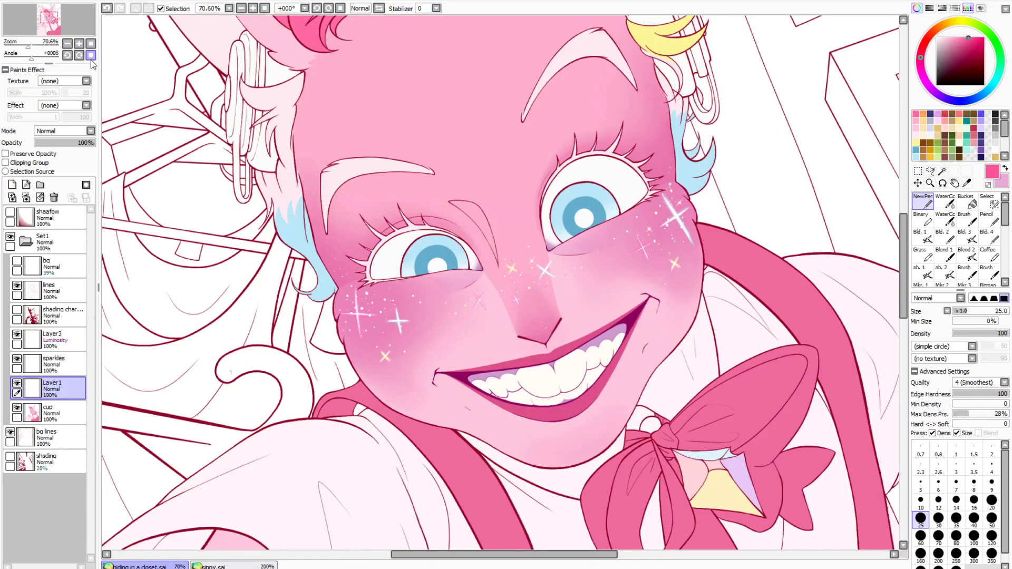
left_click(91, 44)
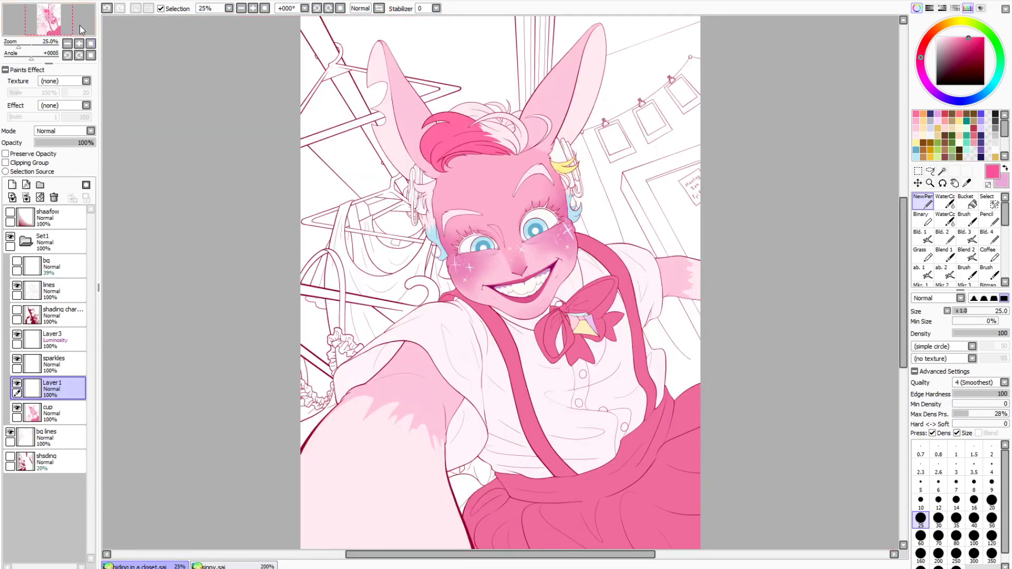
On the Luminosity star layer, soften the upper arm of the large cheek star with the transparent size 5 watercolour brush
left_click(53, 15)
double_click(79, 43)
left_click(79, 43)
left_click(79, 44)
left_click(79, 44)
left_click(79, 44)
left_click(16, 359)
left_click(16, 359)
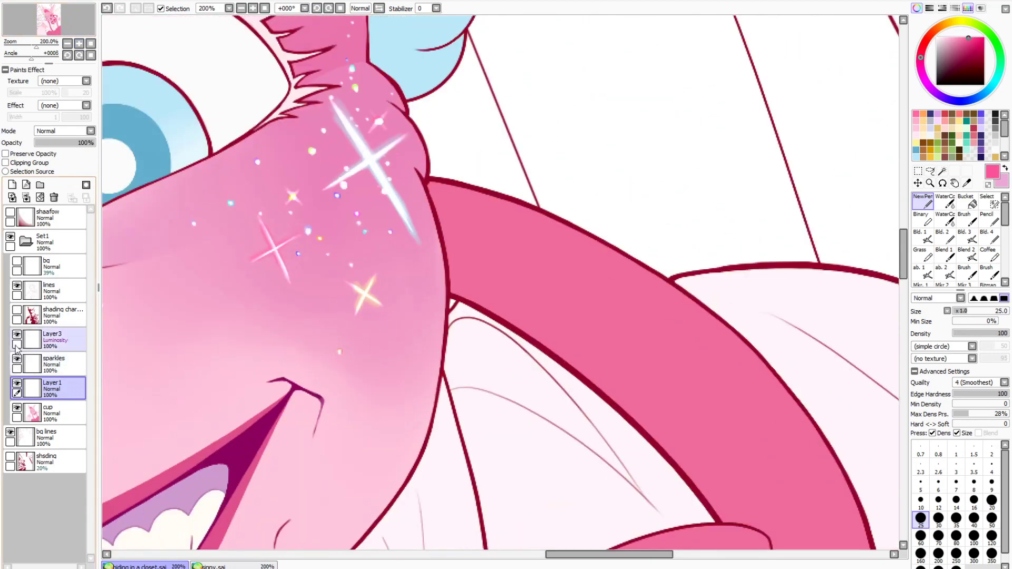
left_click(38, 338)
left_click(947, 203)
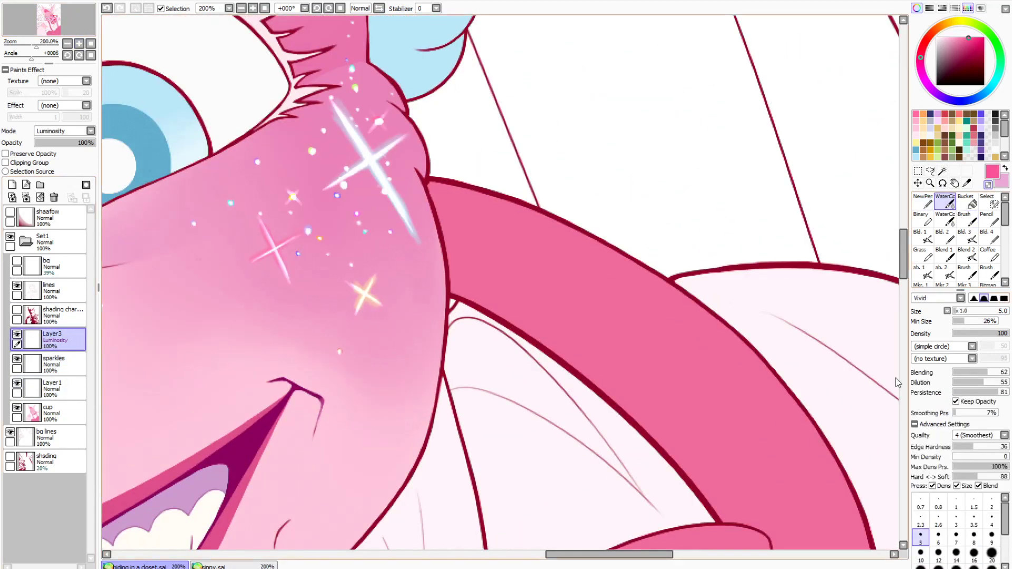
scroll(340, 341, "up", 4)
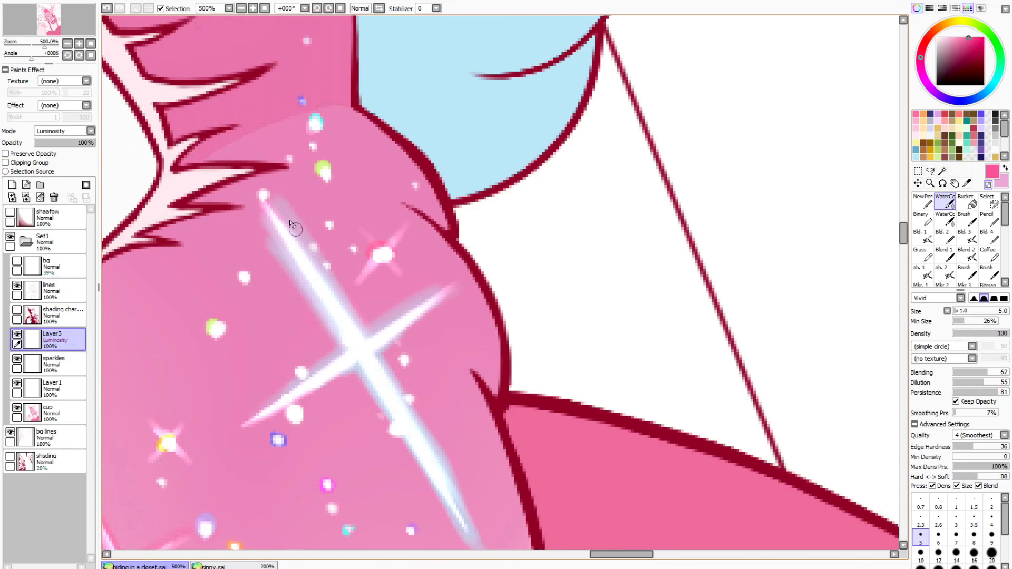
left_click_drag(326, 311, 298, 270)
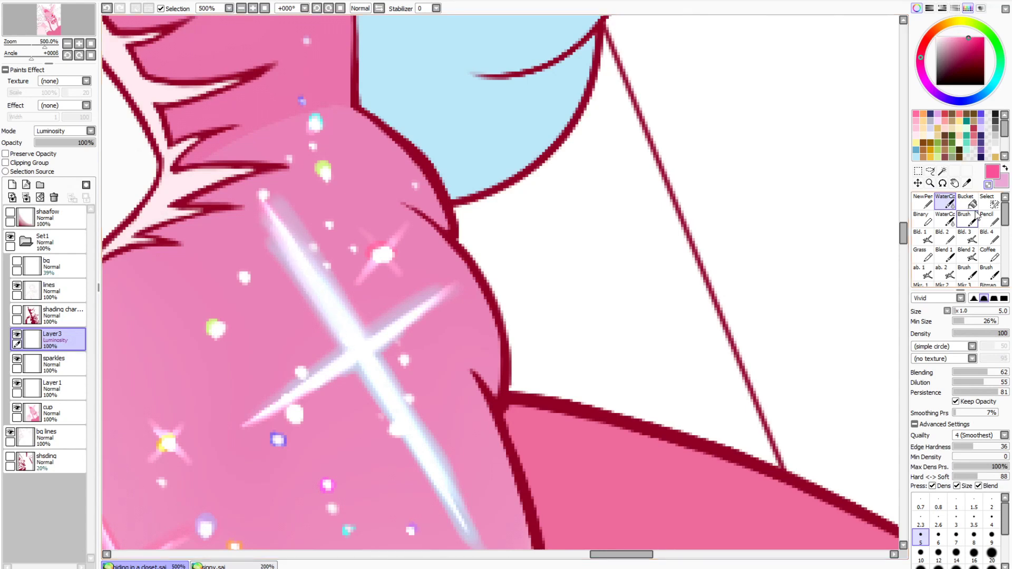
Thin the white core of the large star's long arm with the transparent pen at size 25
left_click(922, 201)
mouse_move(285, 234)
left_mouse_down()
mouse_move(299, 288)
mouse_move(353, 314)
mouse_move(429, 436)
left_mouse_up()
left_click_drag(385, 356, 438, 474)
left_click_drag(361, 373, 454, 516)
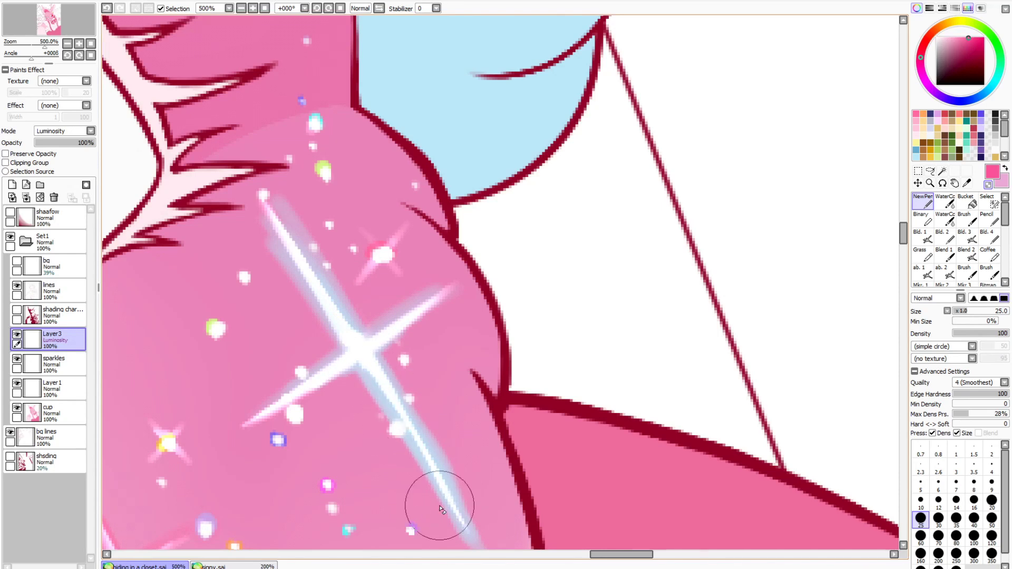
Soften the glow along all arms of the large star with the transparent watercolour brush at size 5
left_click(945, 202)
scroll(454, 372, "down", 3)
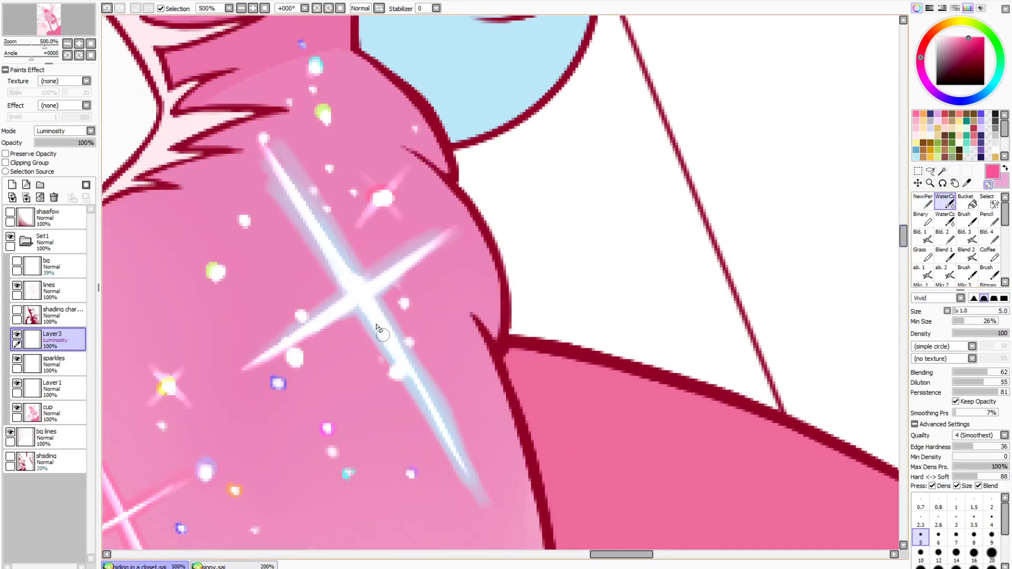
left_click_drag(383, 334, 474, 480)
left_click_drag(341, 262, 268, 147)
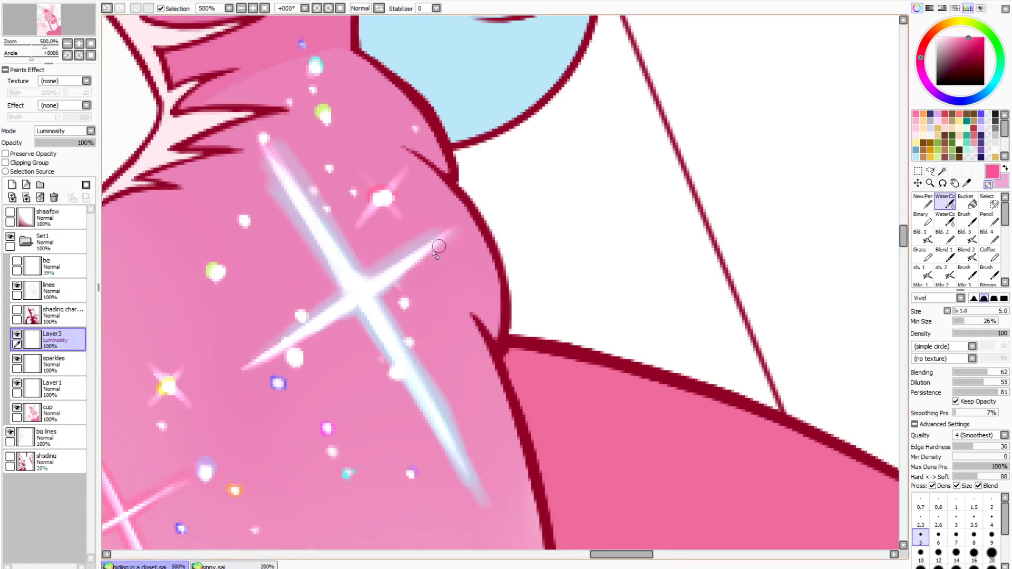
left_click_drag(342, 320, 248, 374)
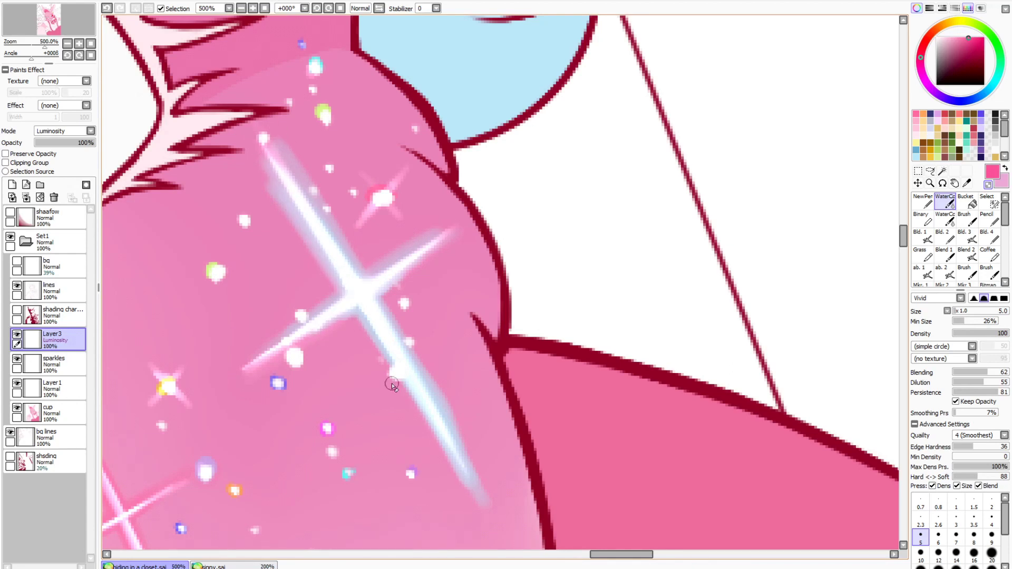
left_click_drag(436, 386, 481, 487)
left_click_drag(384, 321, 458, 463)
Refine the large star's lower arm with the size 25 pen and the size 5 watercolour brush
left_click(925, 202)
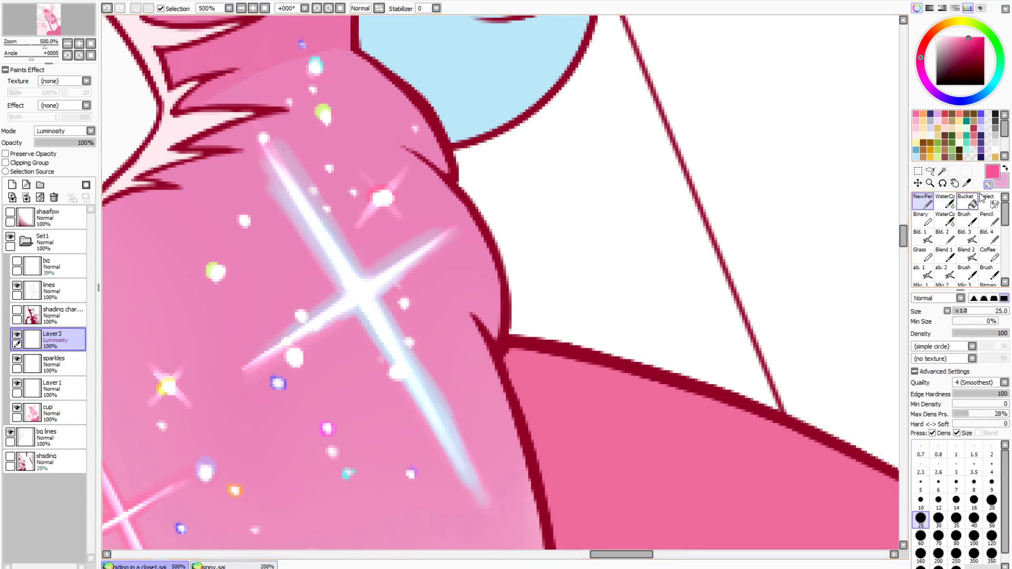
left_click(950, 206)
left_click(930, 205)
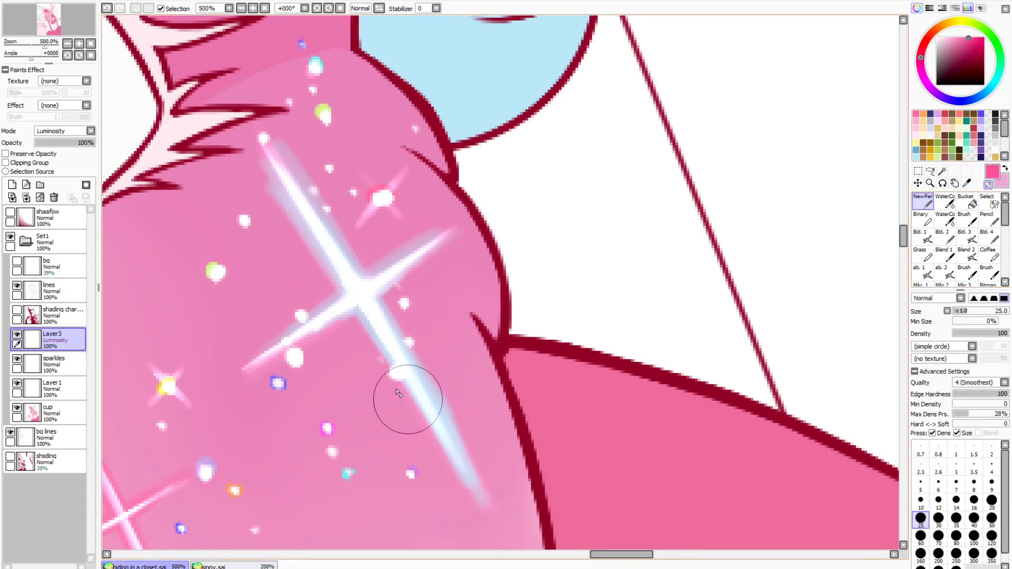
left_click_drag(422, 409, 467, 478)
left_click(988, 186)
left_click(949, 202)
left_click_drag(424, 401, 467, 480)
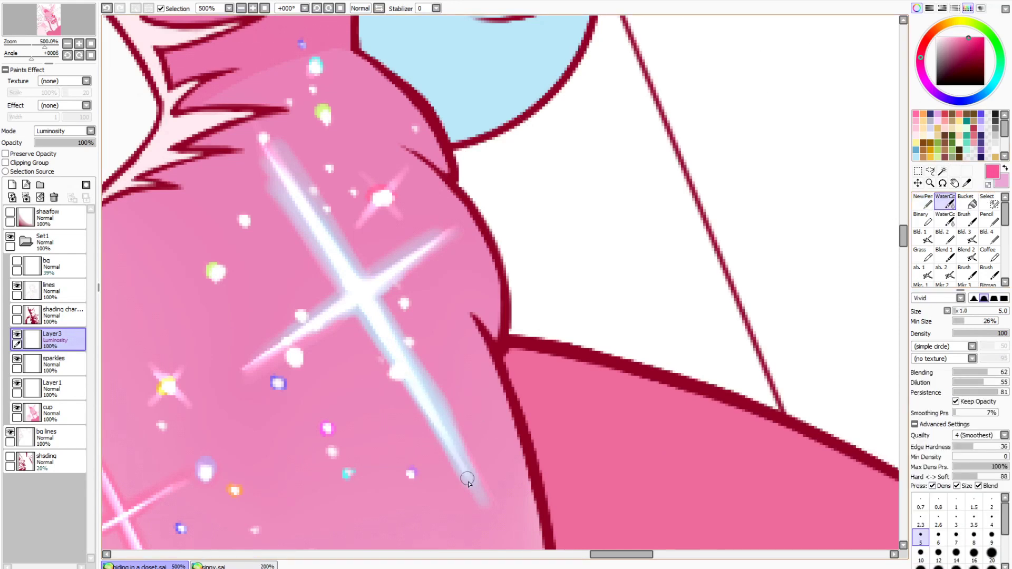
Show the character shading layer and set its blending mode to Shade
left_click(90, 44)
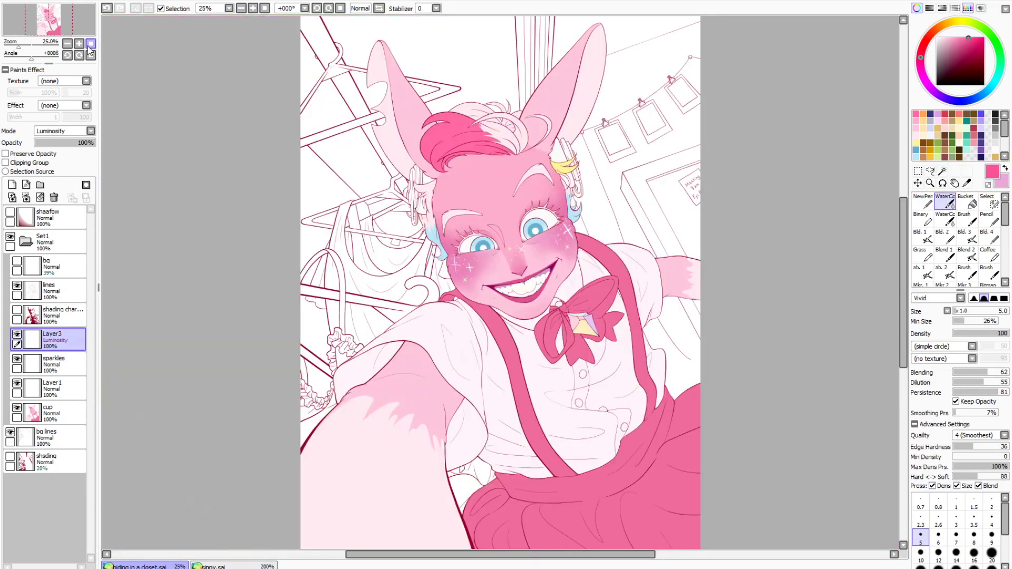
left_click(17, 310)
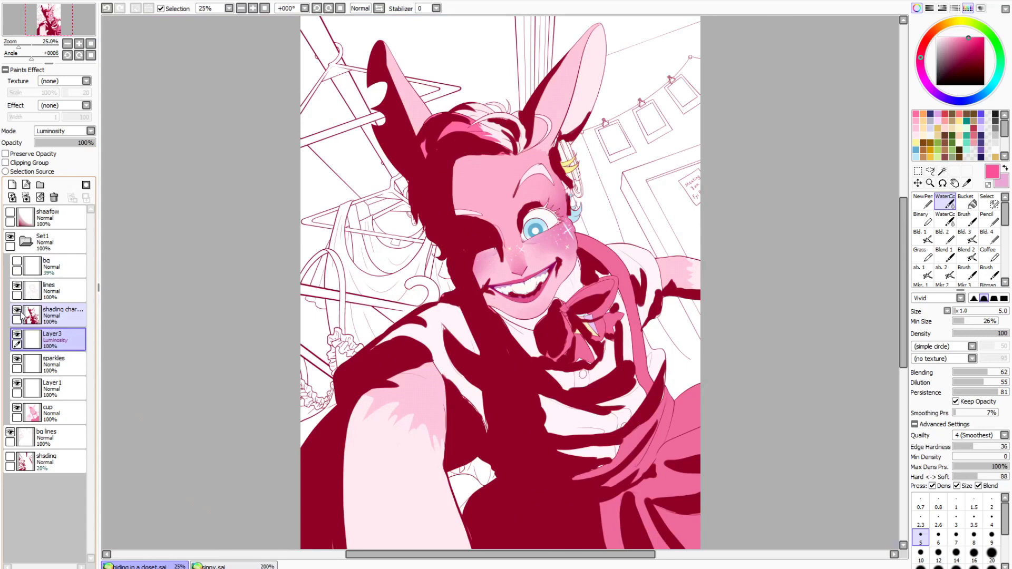
left_click(17, 310)
left_click(17, 309)
left_click(50, 315)
left_click(58, 132)
left_click(59, 192)
left_click(52, 183)
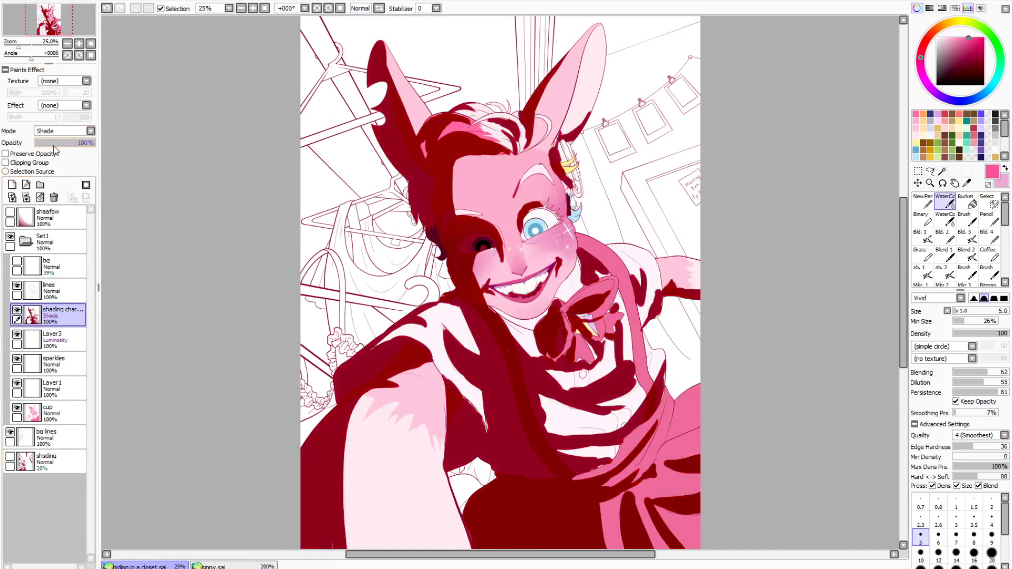
Lower the character shading layer's opacity to 34% and adjust its hue and saturation
left_click(53, 143)
left_click_drag(52, 142, 57, 145)
key("ctrl+u")
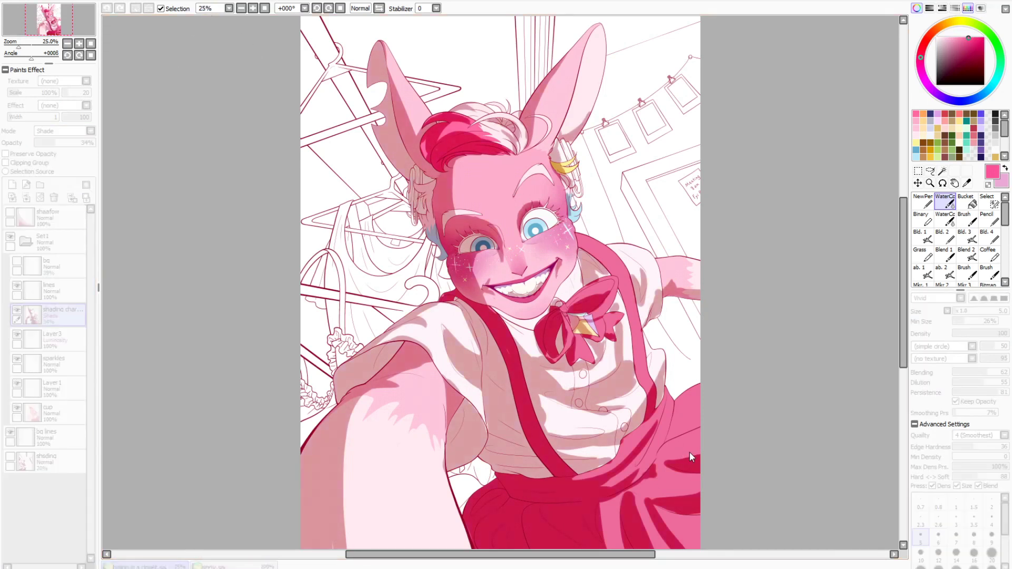
left_click_drag(694, 475, 681, 483)
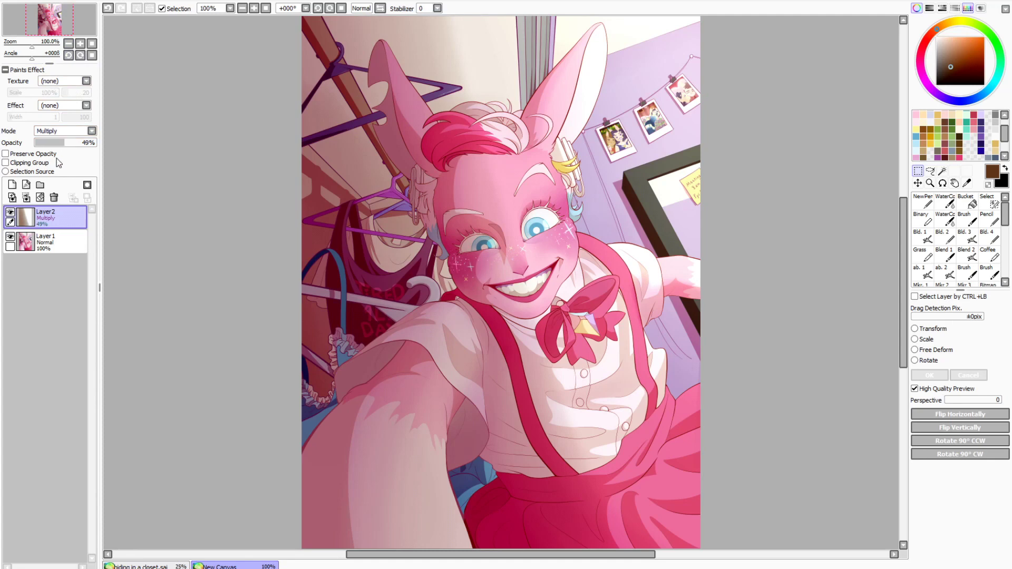
Try Shade blending on the brown overlay layer and return it to Multiply
left_click(61, 131)
left_click(59, 188)
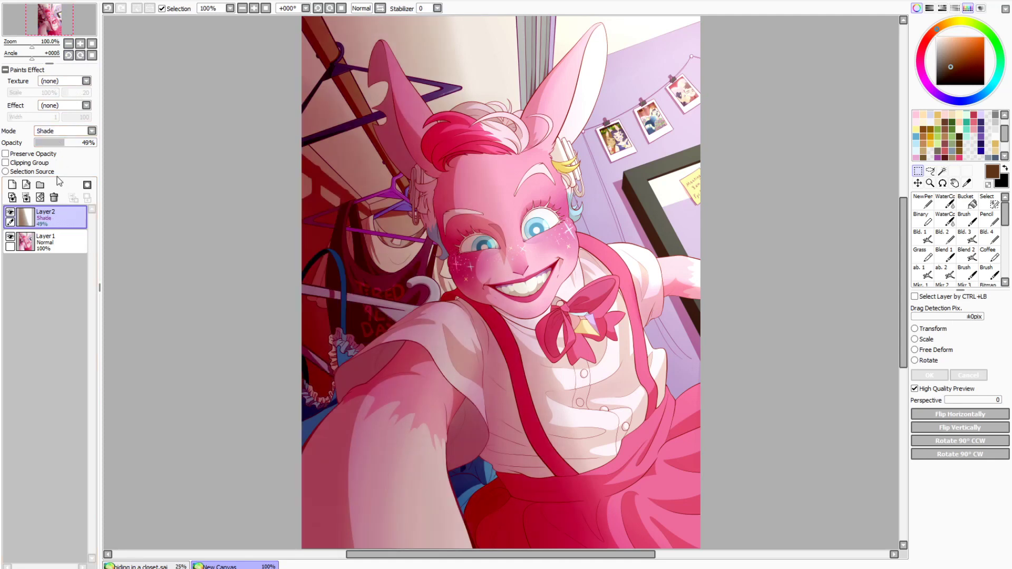
left_click(62, 131)
left_click(62, 149)
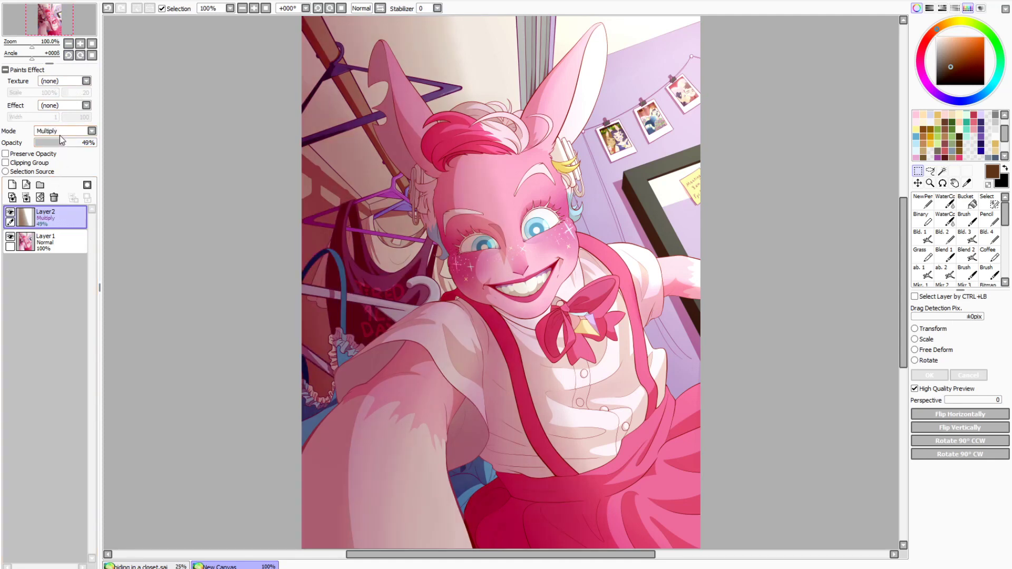
Clear the Multiply overlay layer and paint dark reddish-brown shadow along the closet side with the Binary pen at size 100
left_click(41, 198)
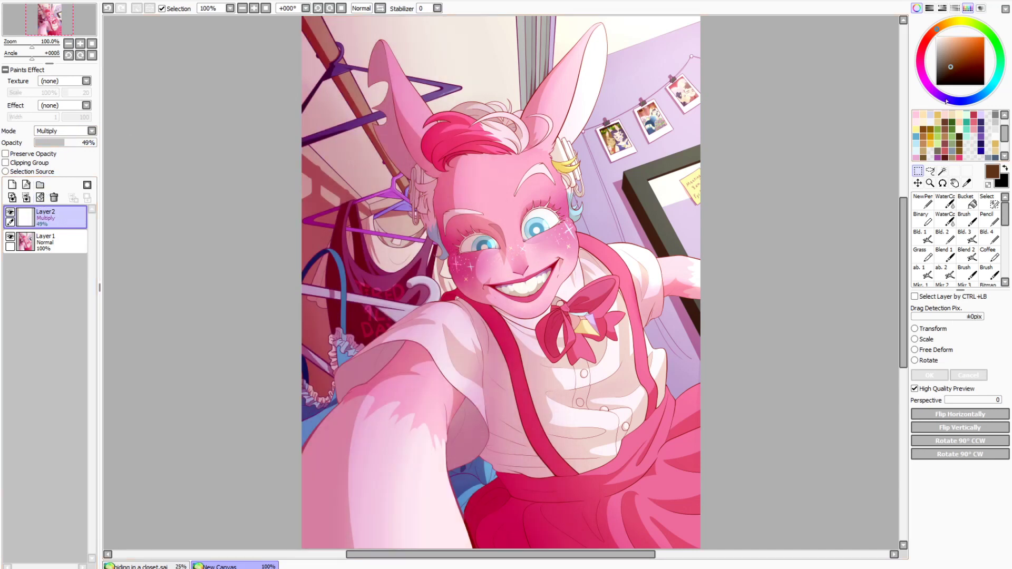
left_click(931, 33)
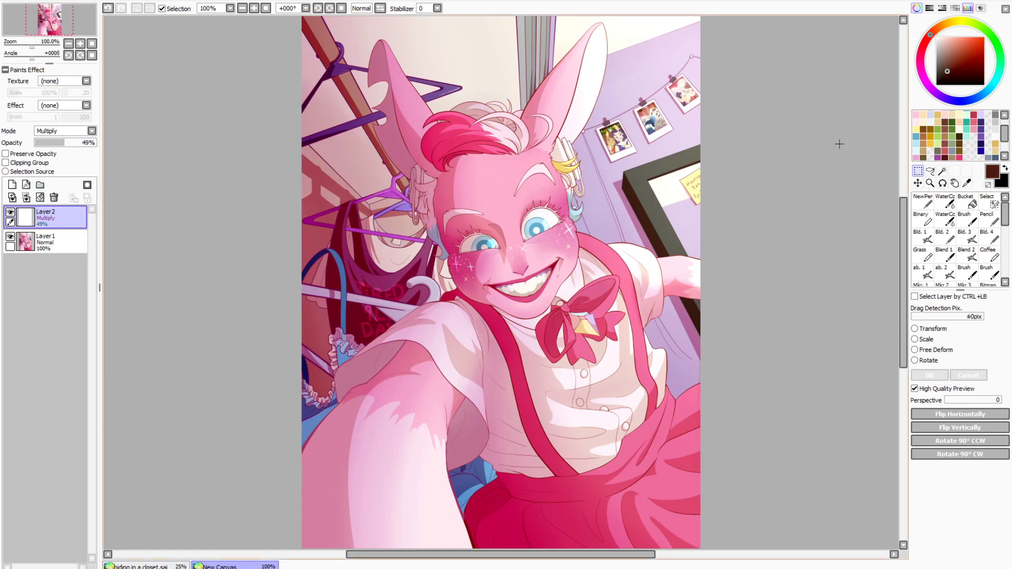
left_click(923, 218)
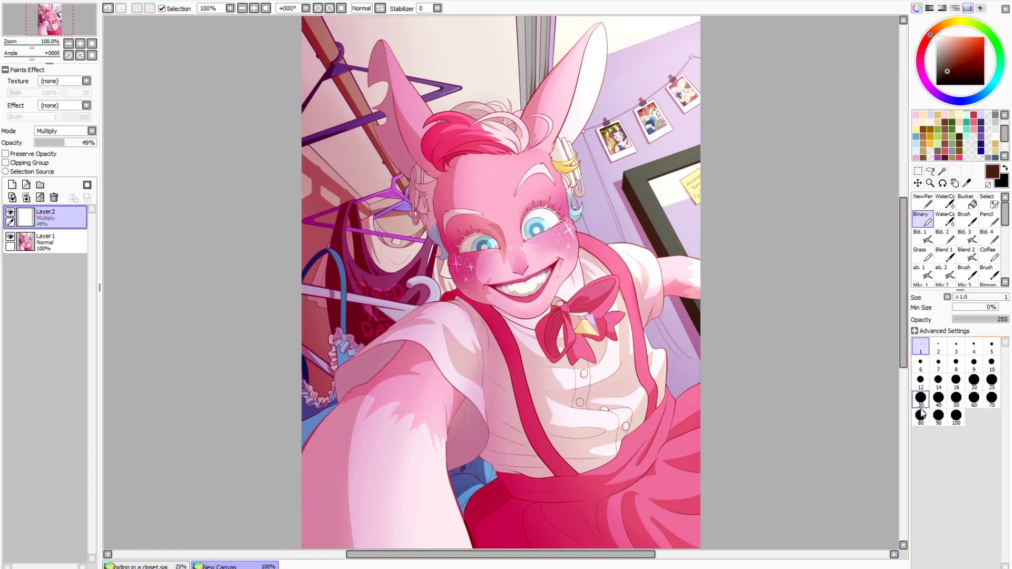
left_click(955, 416)
left_click_drag(284, 94, 414, 554)
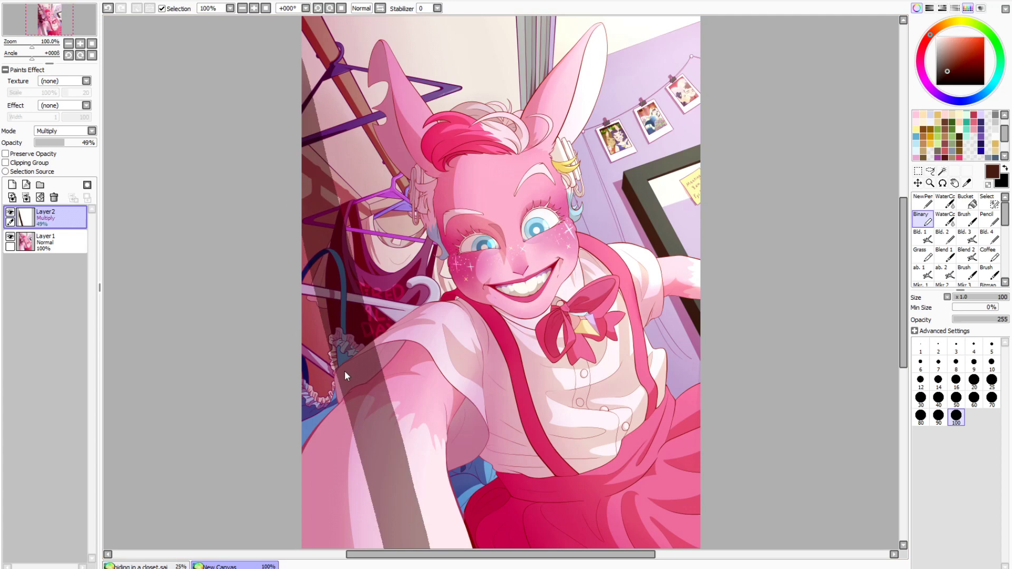
left_click_drag(281, 223, 358, 548)
left_click_drag(311, 542, 284, 244)
left_click_drag(285, 66, 443, 543)
Extend the dark brown shadow across the closet wall, the near ear and the shaded half of the character
key("Page_Down")
left_click_drag(339, 51, 416, 282)
mouse_move(341, 91)
left_mouse_down()
mouse_move(390, 230)
mouse_move(430, 288)
mouse_move(439, 287)
mouse_move(429, 256)
mouse_move(434, 265)
mouse_move(390, 189)
mouse_move(378, 133)
mouse_move(378, 95)
mouse_move(396, 67)
mouse_move(388, 124)
mouse_move(405, 151)
mouse_move(386, 74)
mouse_move(427, 69)
mouse_move(413, 83)
mouse_move(459, 148)
mouse_move(475, 67)
mouse_move(497, 141)
left_mouse_up()
mouse_move(396, 216)
left_mouse_down()
mouse_move(428, 290)
mouse_move(352, 460)
mouse_move(445, 311)
mouse_move(463, 317)
mouse_move(472, 300)
mouse_move(579, 492)
mouse_move(490, 248)
mouse_move(474, 168)
mouse_move(403, 138)
left_mouse_up()
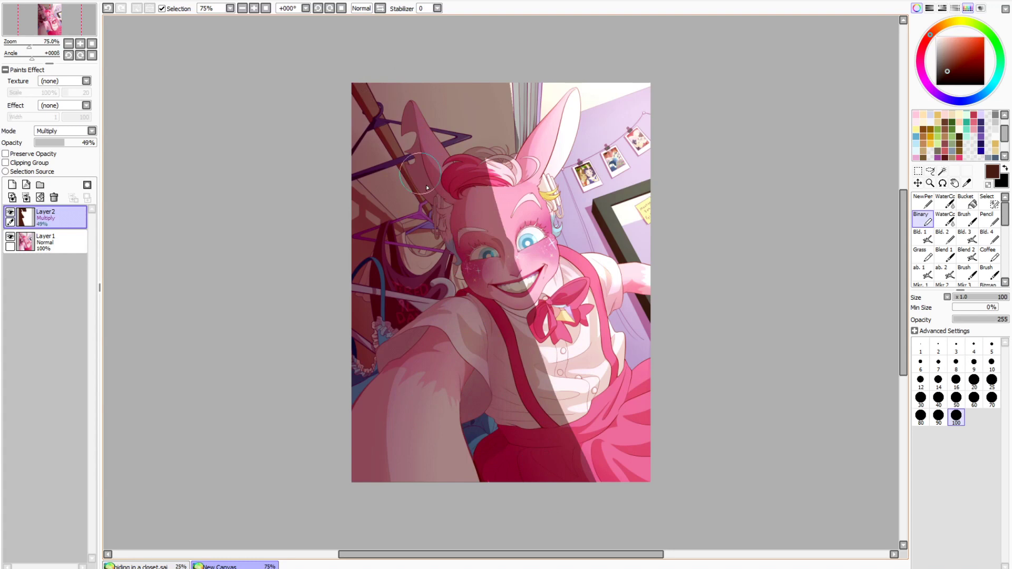
Erase the brown shadow from the character's ear, hair, face and forearm with the transparent Binary pen at size 100
mouse_move(499, 186)
left_mouse_down()
mouse_move(486, 175)
mouse_move(529, 308)
mouse_move(508, 298)
left_mouse_up()
left_click_drag(422, 117, 487, 219)
left_click_drag(430, 154, 448, 211)
mouse_move(504, 260)
left_mouse_down()
mouse_move(488, 308)
mouse_move(448, 369)
mouse_move(485, 327)
mouse_move(490, 342)
mouse_move(464, 388)
mouse_move(479, 380)
mouse_move(575, 411)
mouse_move(553, 369)
mouse_move(590, 439)
mouse_move(584, 500)
left_mouse_up()
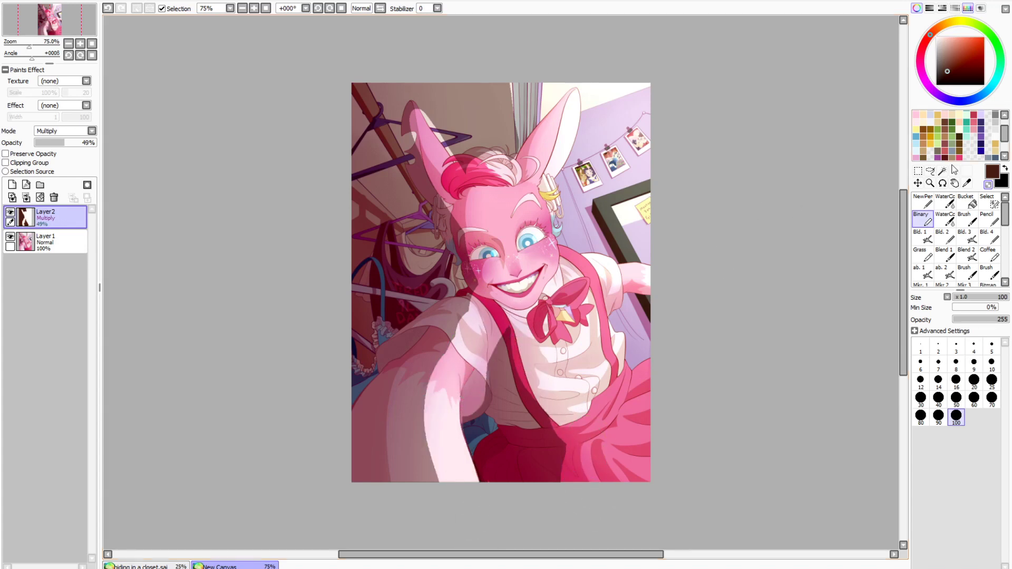
Soften the shadow's edges over the ear, face, arm and skirt with the watercolour brush at size 160
left_click(945, 203)
left_click(918, 545)
mouse_move(547, 426)
left_mouse_down()
mouse_move(559, 501)
mouse_move(522, 350)
mouse_move(503, 331)
mouse_move(500, 385)
mouse_move(464, 337)
mouse_move(427, 400)
mouse_move(448, 458)
mouse_move(488, 275)
mouse_move(488, 185)
mouse_move(433, 120)
mouse_move(495, 142)
mouse_move(494, 63)
mouse_move(465, 117)
mouse_move(443, 87)
mouse_move(485, 132)
mouse_move(412, 100)
left_mouse_up()
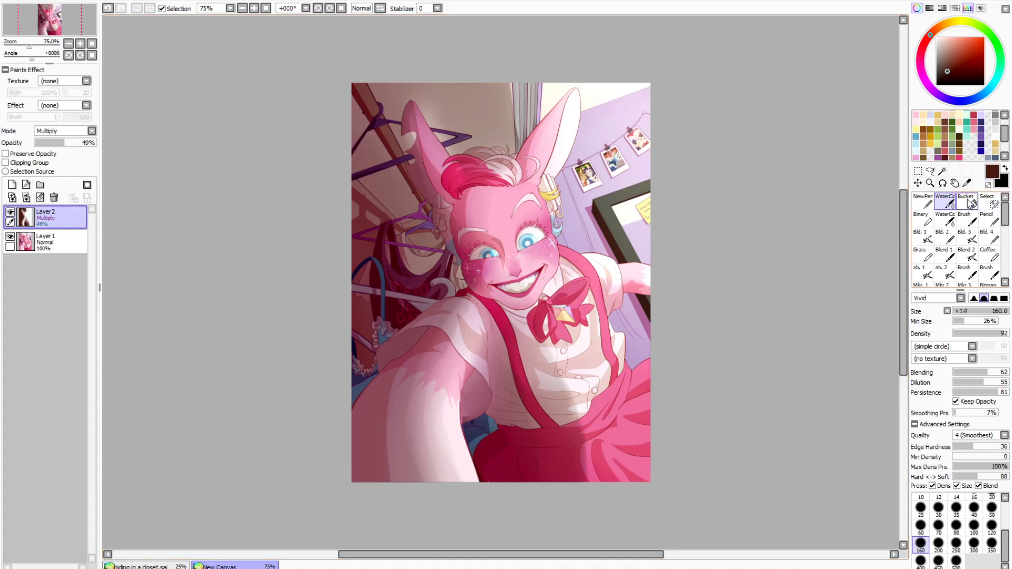
left_click(924, 201)
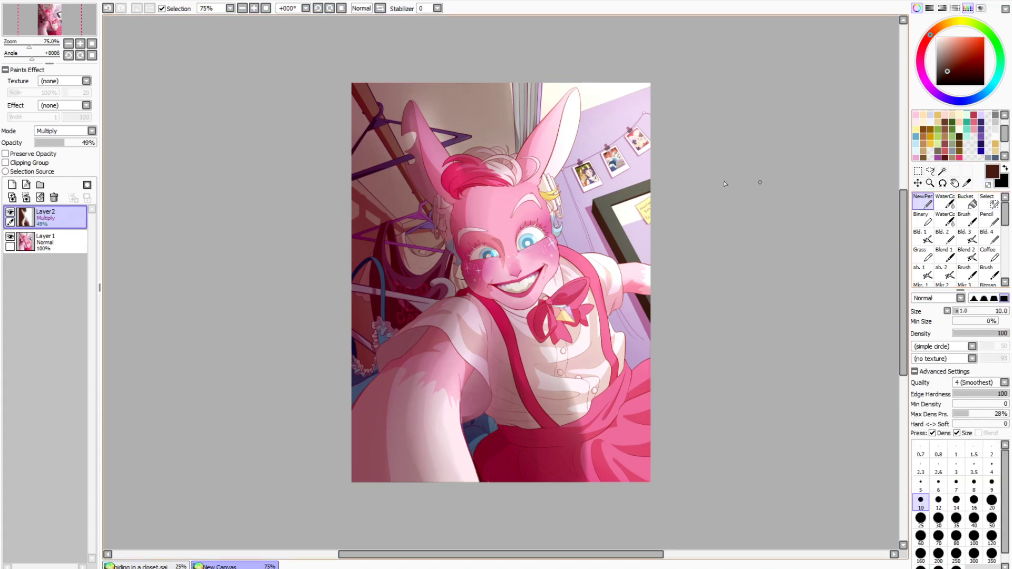
left_click(919, 554)
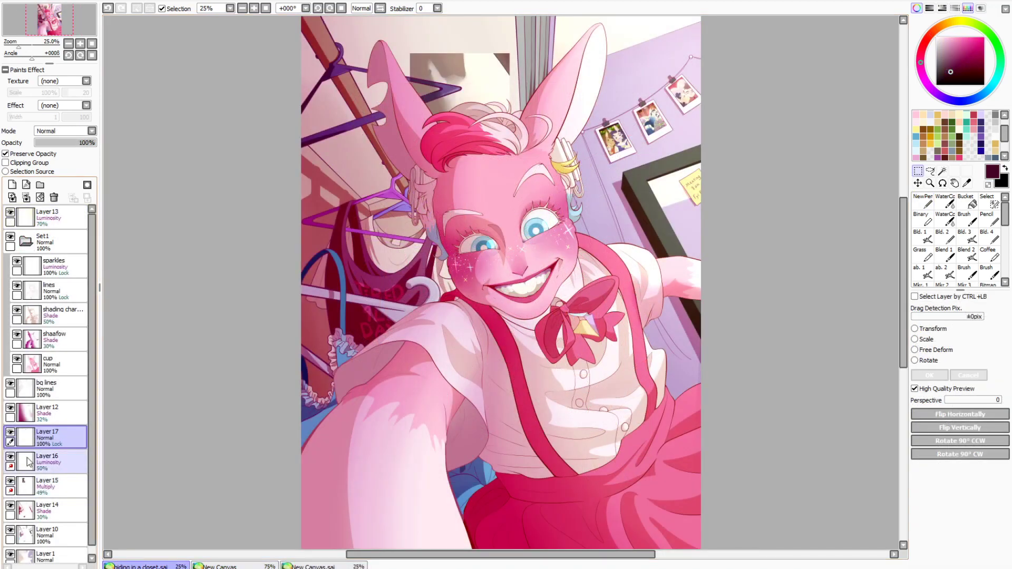
Move the pasted wall shadow patch on Layer17 into the canvas's upper-left corner
left_click(80, 44)
left_click(80, 44)
left_click(80, 43)
left_click(80, 43)
left_click(80, 44)
left_click_drag(685, 323, 414, 151)
left_click_drag(600, 238, 404, 216)
left_click_drag(542, 202, 412, 190)
left_click_drag(474, 206, 421, 191)
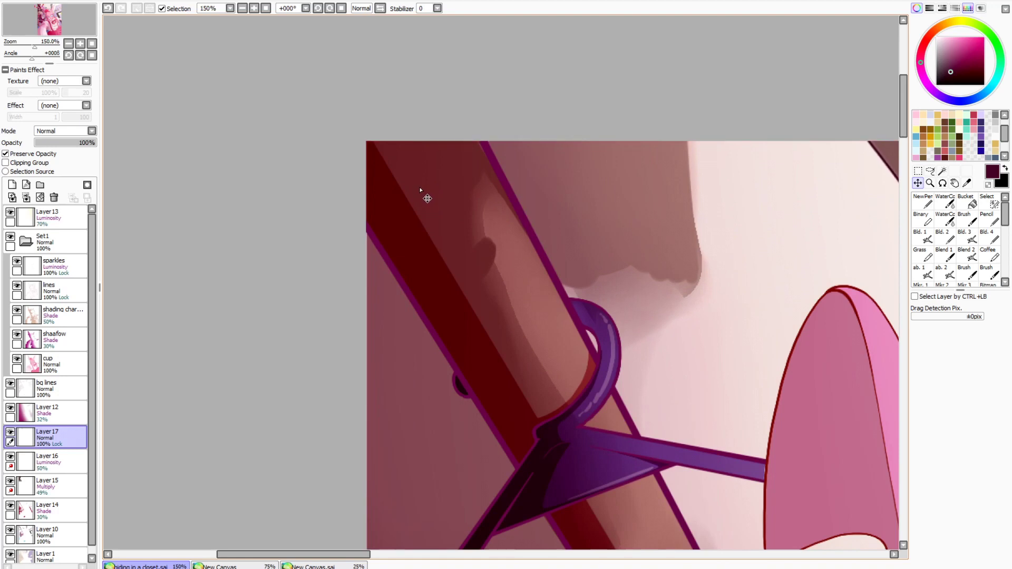
left_click(91, 44)
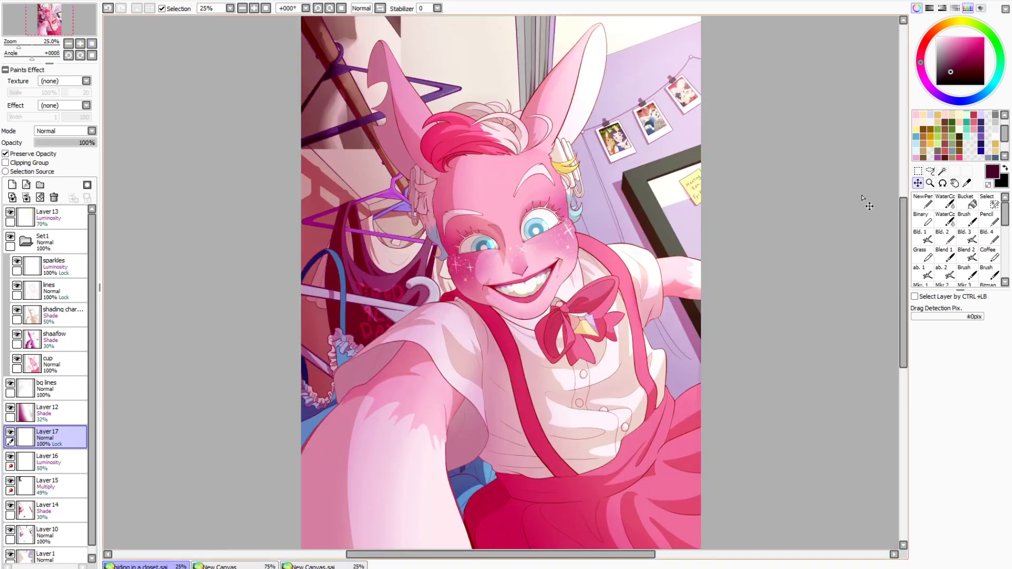
Transform the shadow patch, enlarging it from its lower-right corner across the canvas
left_click(917, 170)
key("ctrl+t")
left_click_drag(402, 154, 737, 518)
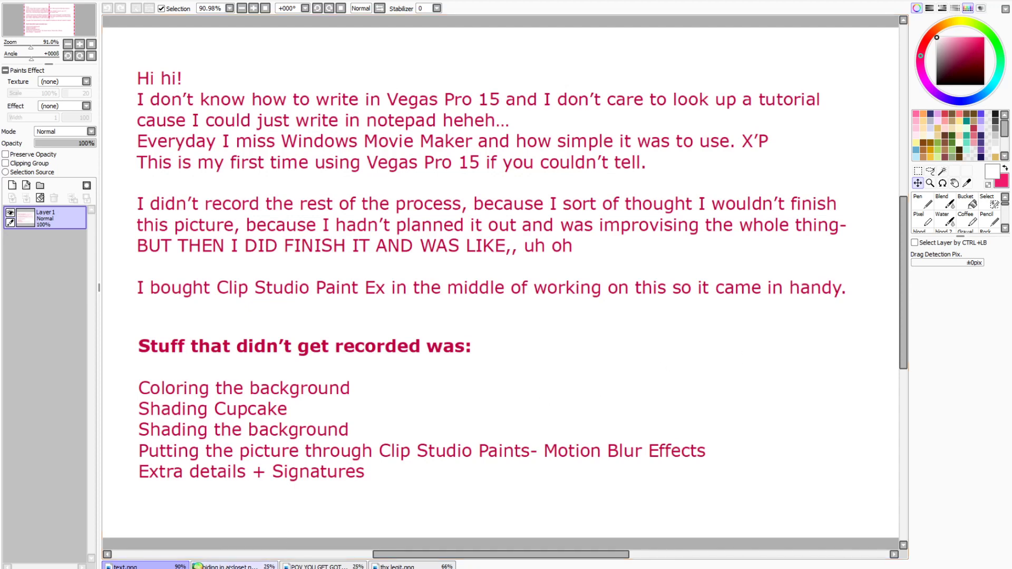
Switch to the layered closet drawing and reveal the background layers Layer6, Layer5 and Layer1 from the base upward
left_click(224, 566)
left_click(47, 414)
left_click(10, 409)
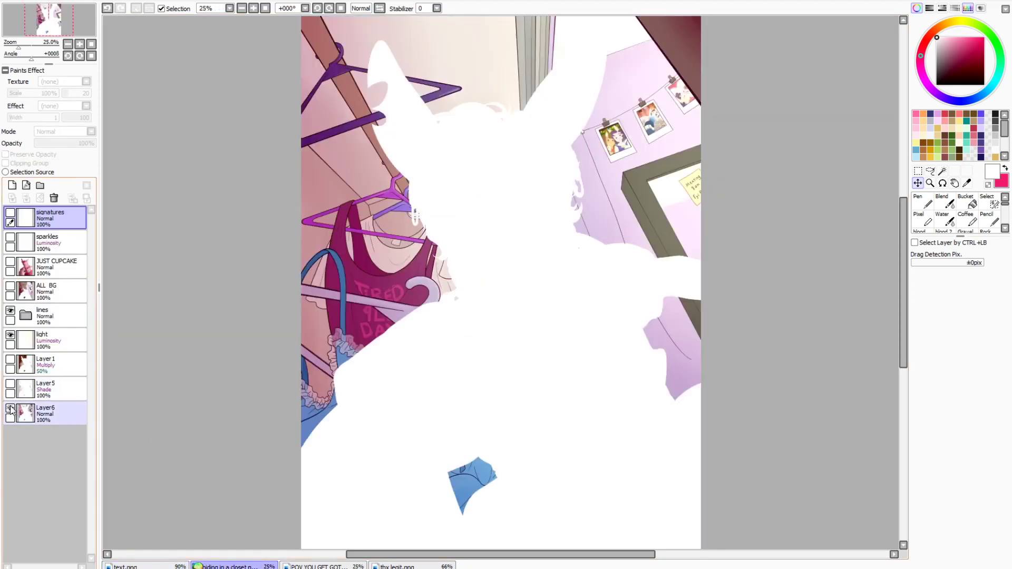
left_click(16, 388)
left_click(10, 384)
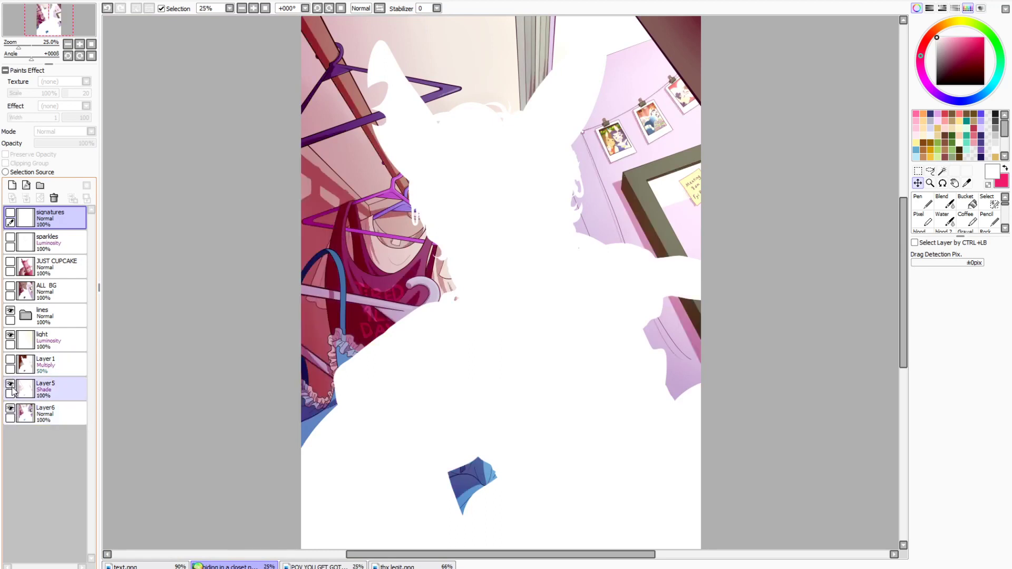
left_click(15, 371)
left_click(10, 360)
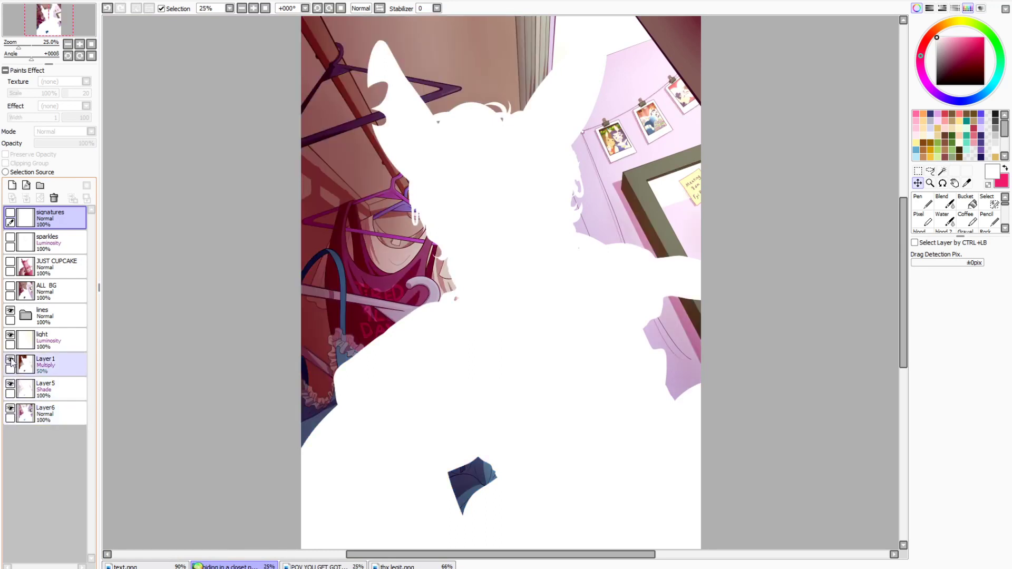
Reveal the ALL BG, JUST CUPCAKE, sparkles and signatures layers in turn, toggling the signatures and leaving them shown
left_click(10, 287)
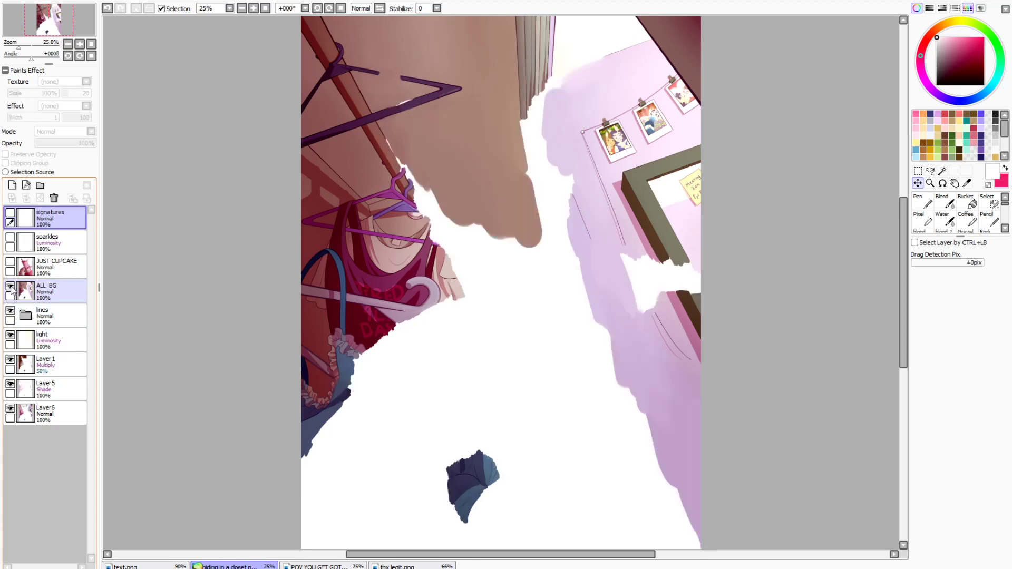
left_click(11, 262)
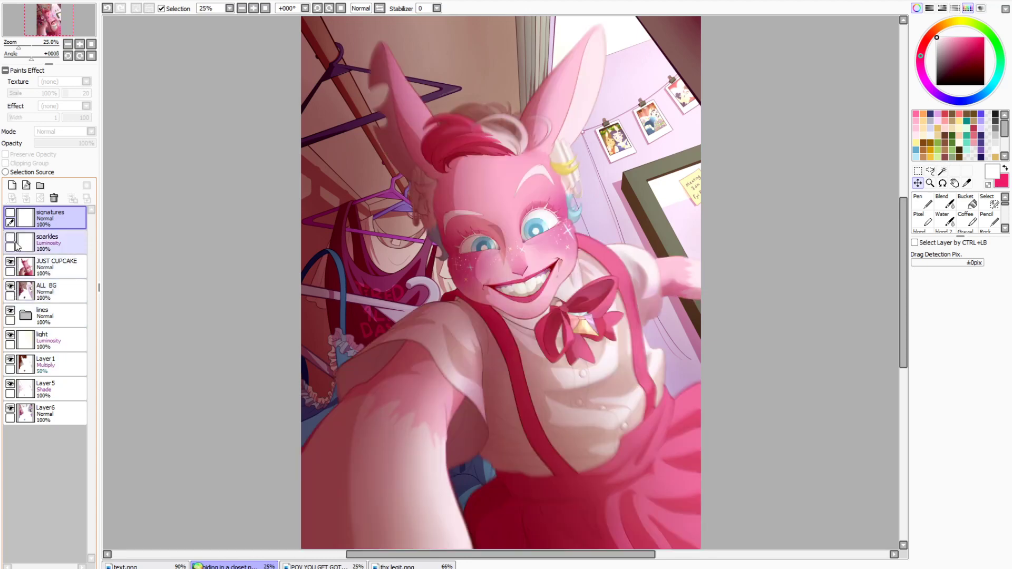
left_click(11, 239)
left_click(10, 214)
left_click(10, 213)
left_click(10, 213)
left_click(11, 213)
left_click(11, 213)
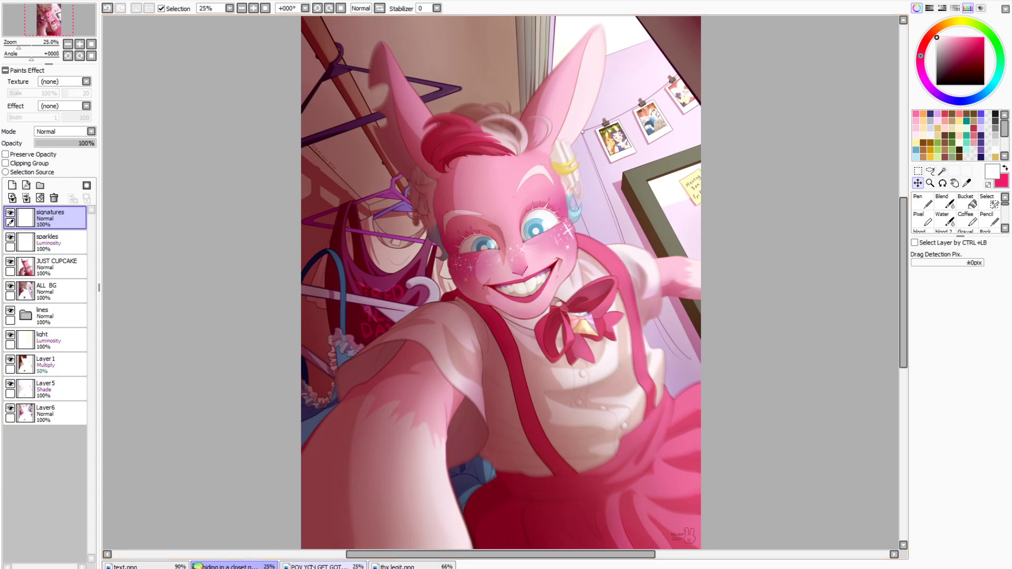
Switch to the flattened version of the finished closet selfie and hide Layer2 with its "ALL DONE!!" lettering
left_click(308, 566)
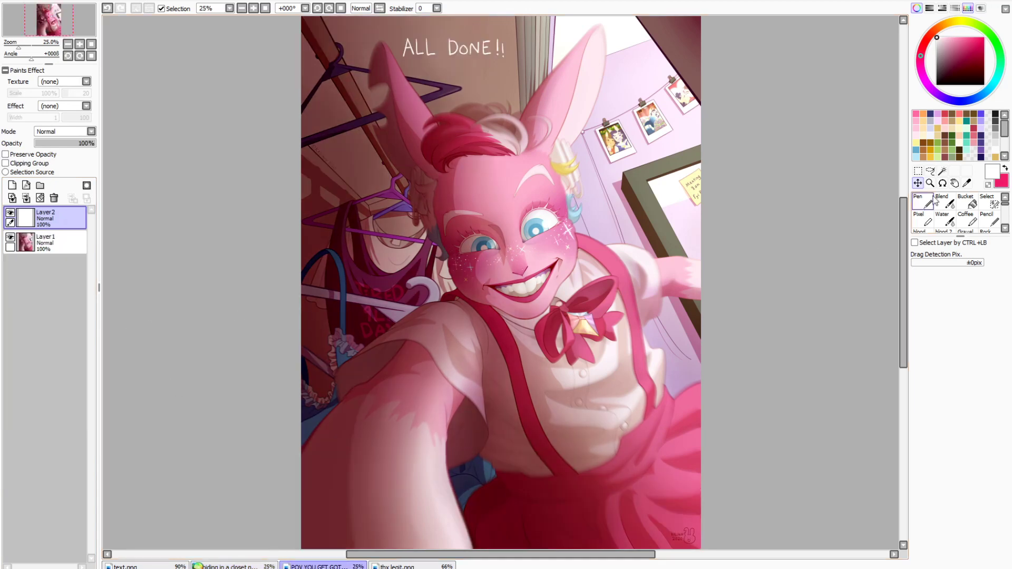
left_click_drag(822, 231, 823, 231)
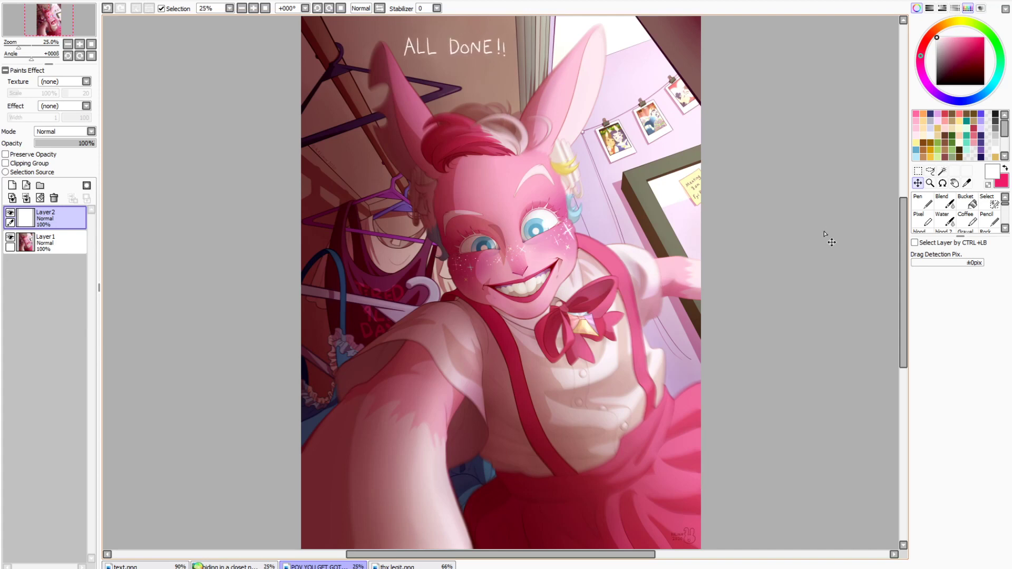
left_click(10, 212)
key("n")
Examine the finished character's eyes, cheek sparkles, smile and bow up close at 75% zoom
left_click_drag(905, 242, 906, 207)
left_click(254, 8)
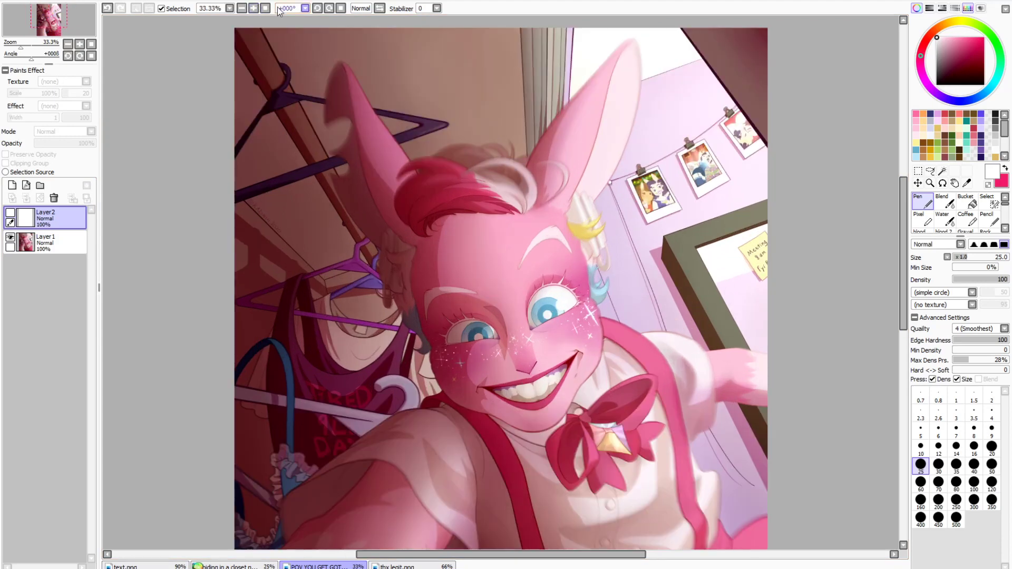
left_click(254, 8)
left_click(954, 182)
left_click_drag(905, 217, 890, 183)
left_click_drag(77, 20, 73, 20)
left_click(80, 44)
left_click_drag(357, 127, 560, 337)
left_click_drag(827, 492, 838, 163)
left_click_drag(853, 399, 779, 268)
left_click_drag(867, 363, 624, 264)
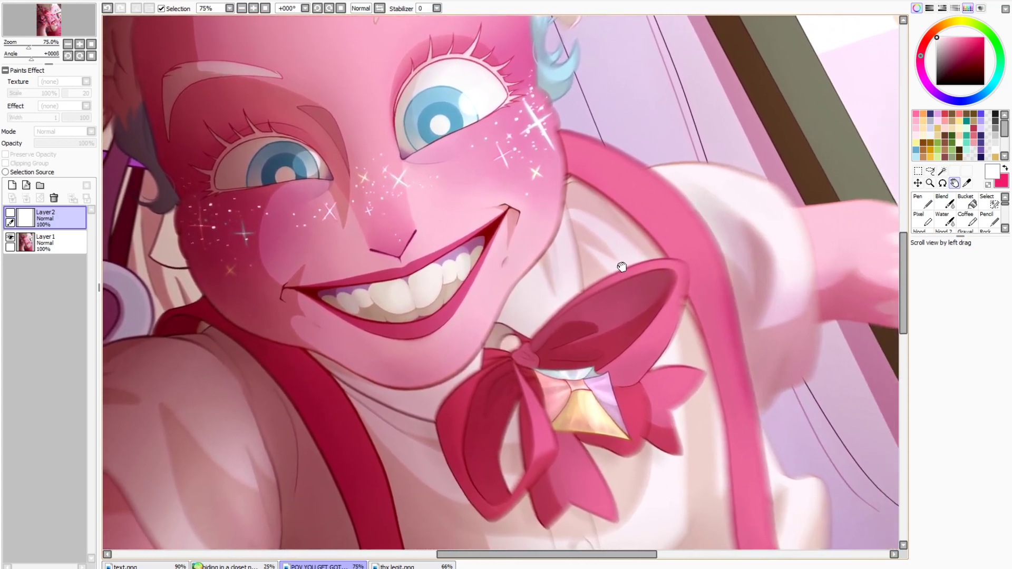
Examine the pinned photos, the note, the shirt and skirt shading, and the closet side of the drawing in close-up
left_click_drag(847, 78, 639, 467)
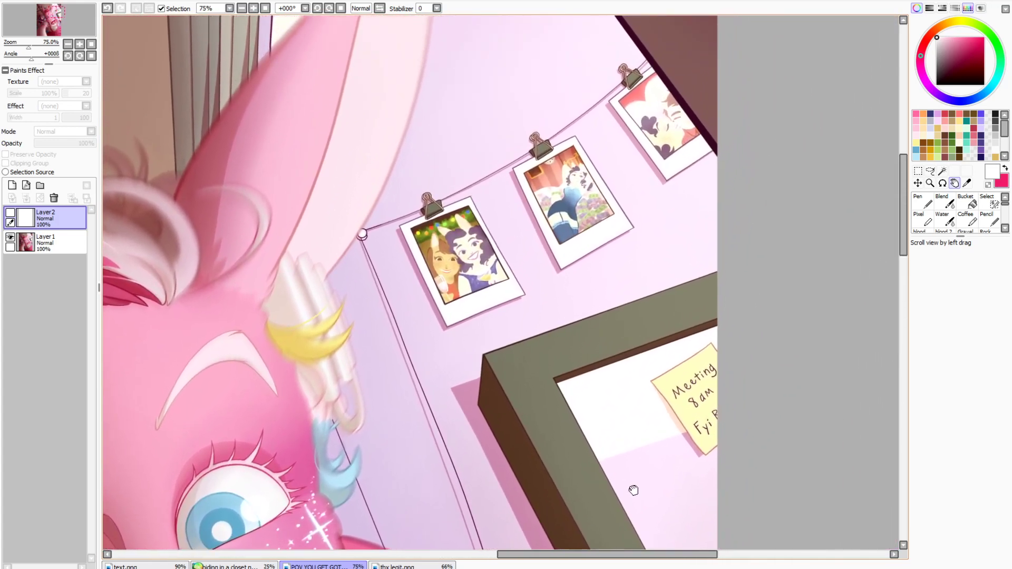
left_click_drag(760, 465, 800, 20)
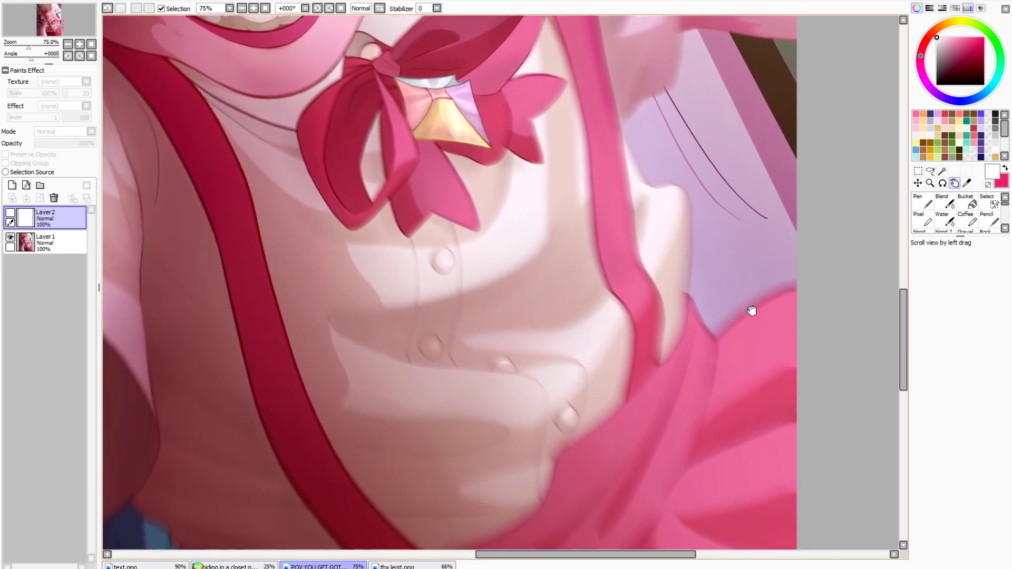
mouse_move(756, 285)
left_mouse_down()
mouse_move(791, 67)
mouse_move(764, 19)
left_mouse_up()
left_click_drag(234, 262, 718, 437)
left_click_drag(792, 65, 681, 394)
Bring the whole finished drawing back into view at 25%, and switch to the thanks-for-watching drawing
left_click(68, 44)
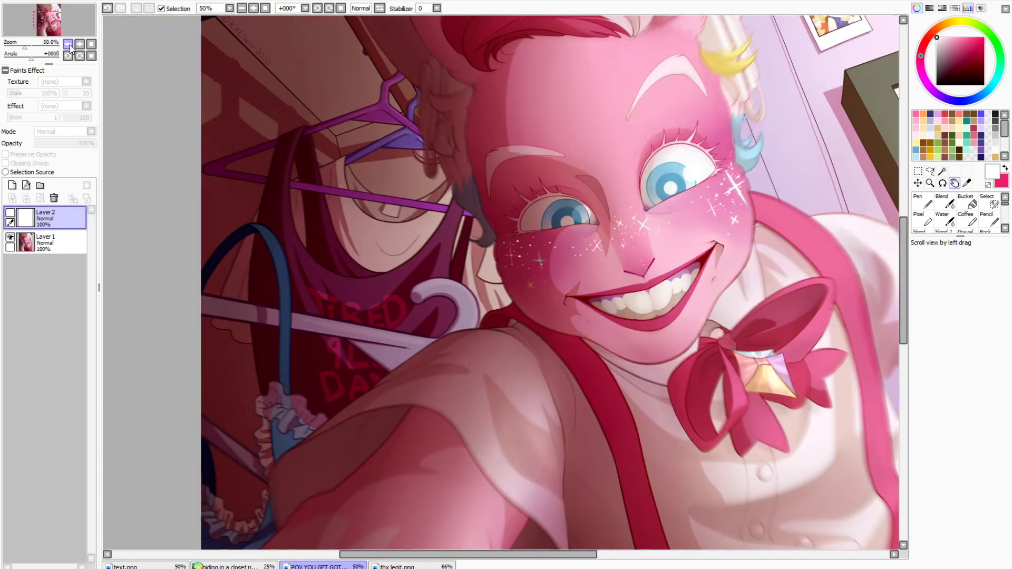
left_click(68, 44)
left_click(92, 44)
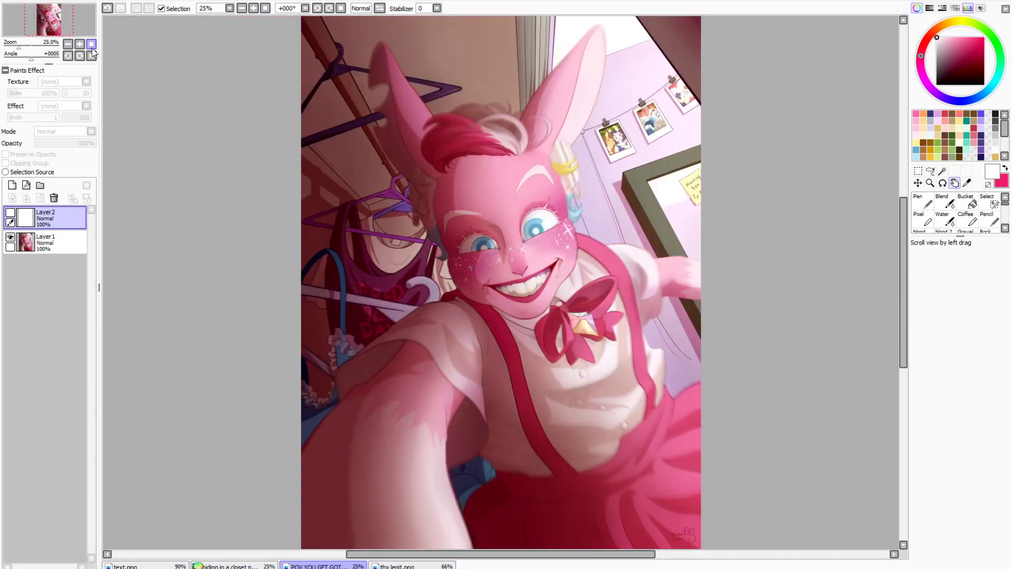
left_click(421, 565)
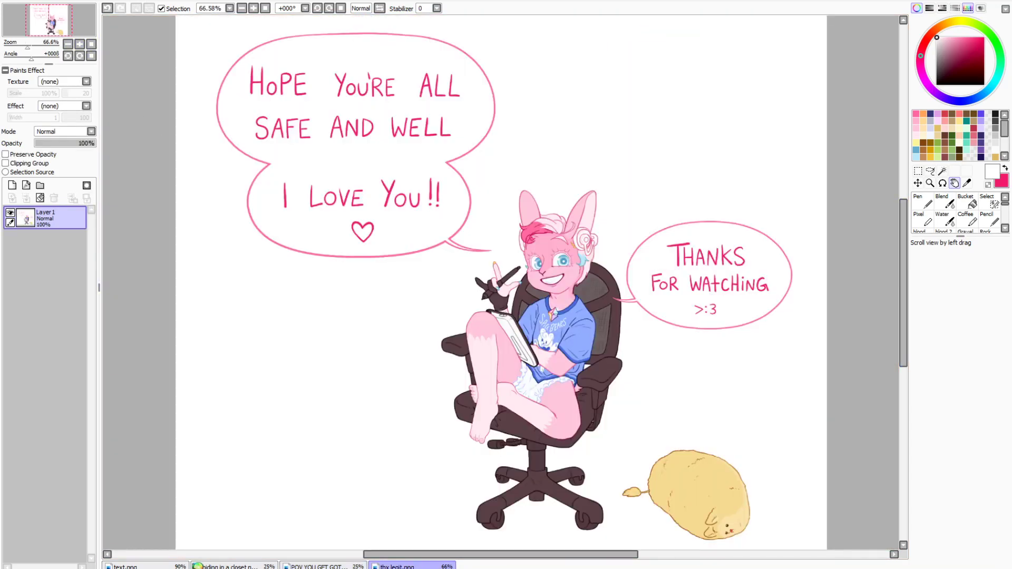